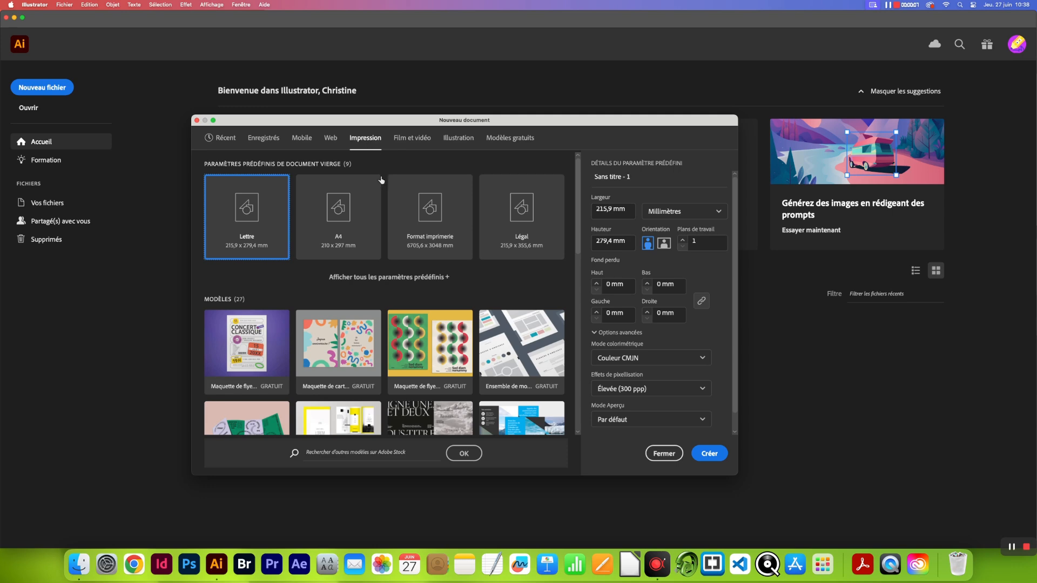
- Create an A4 print document with a name made of 2024, the surname and "Dessiner-maison", separated by underscores
left_click(341, 231)
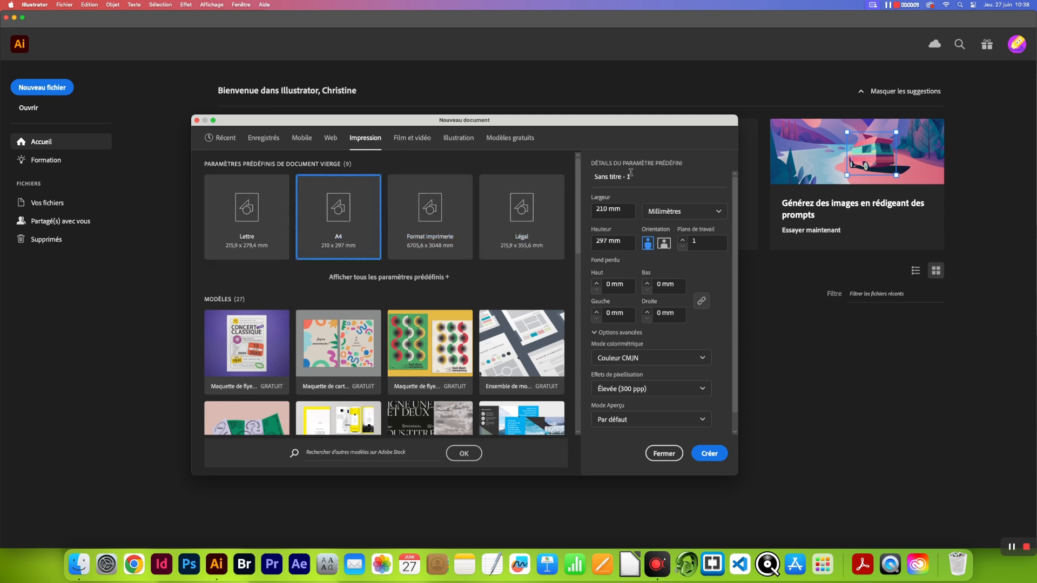
left_click_drag(632, 177, 592, 178)
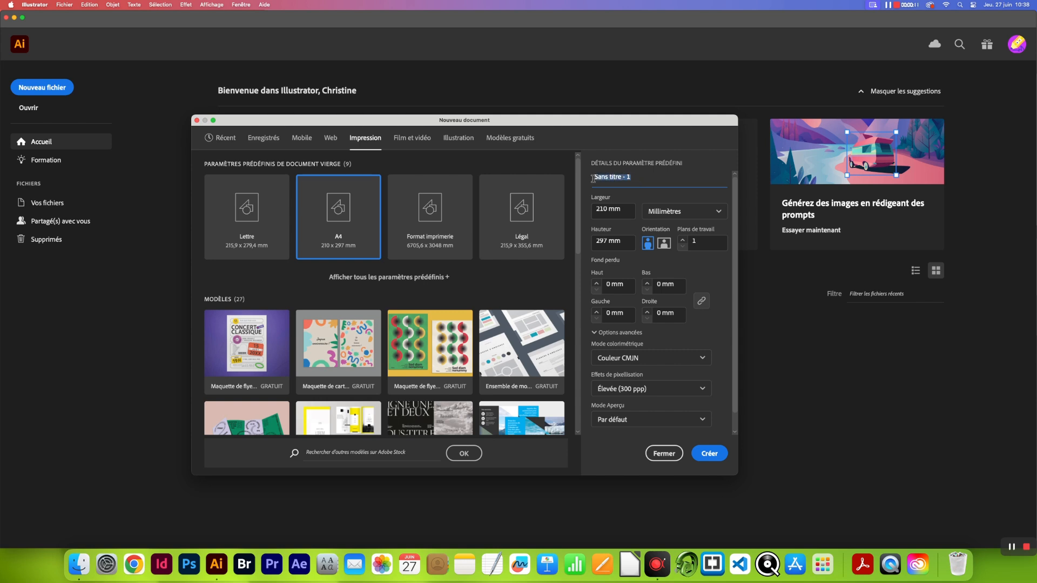
type("2024_LEON_Dessiner-maison")
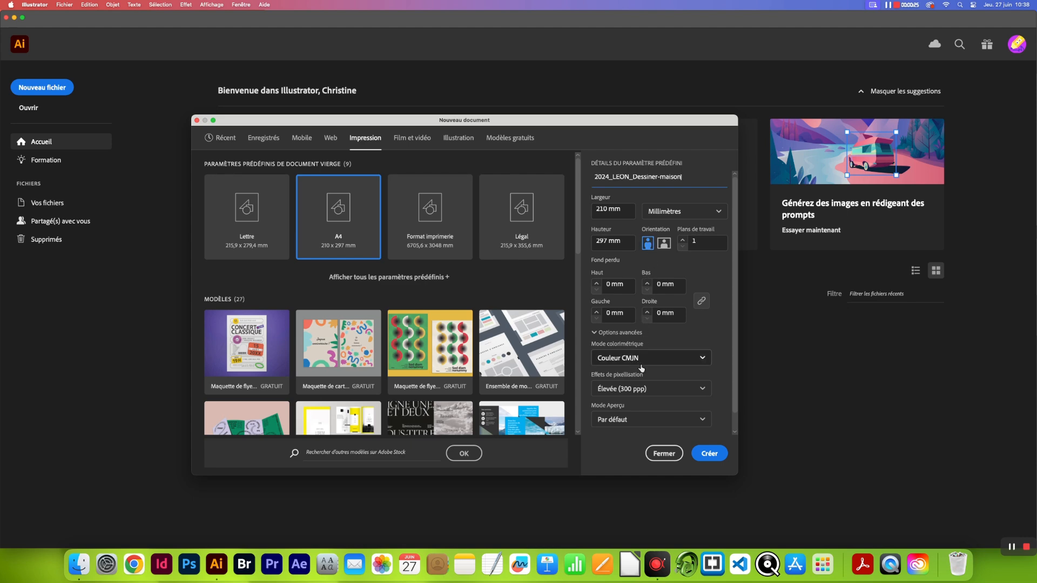
left_click(710, 454)
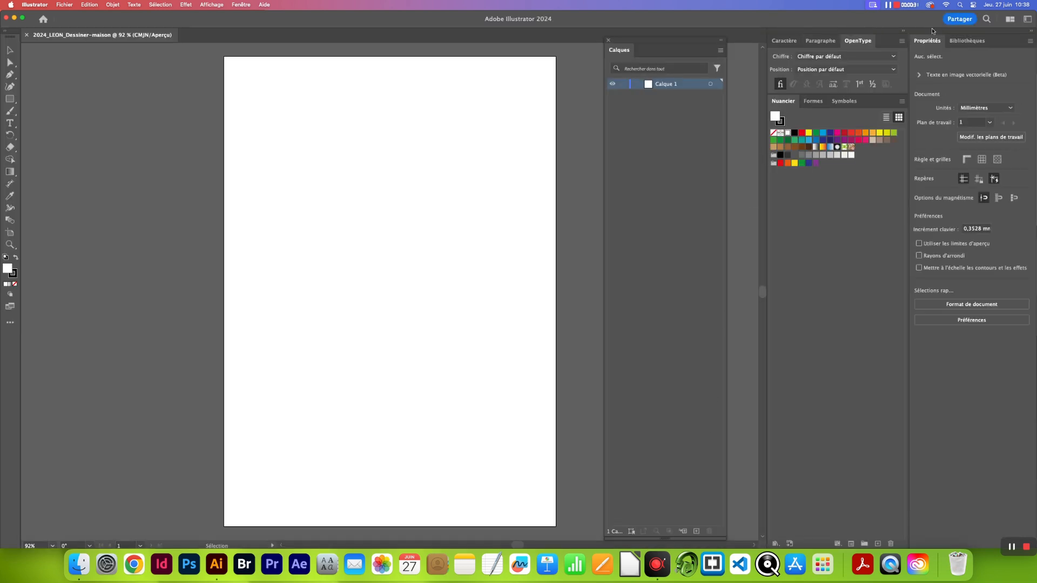
- Reset the Les indispensables workspace to its default layout
left_click(241, 5)
left_click(242, 5)
left_click(241, 5)
left_click(242, 5)
left_click(241, 5)
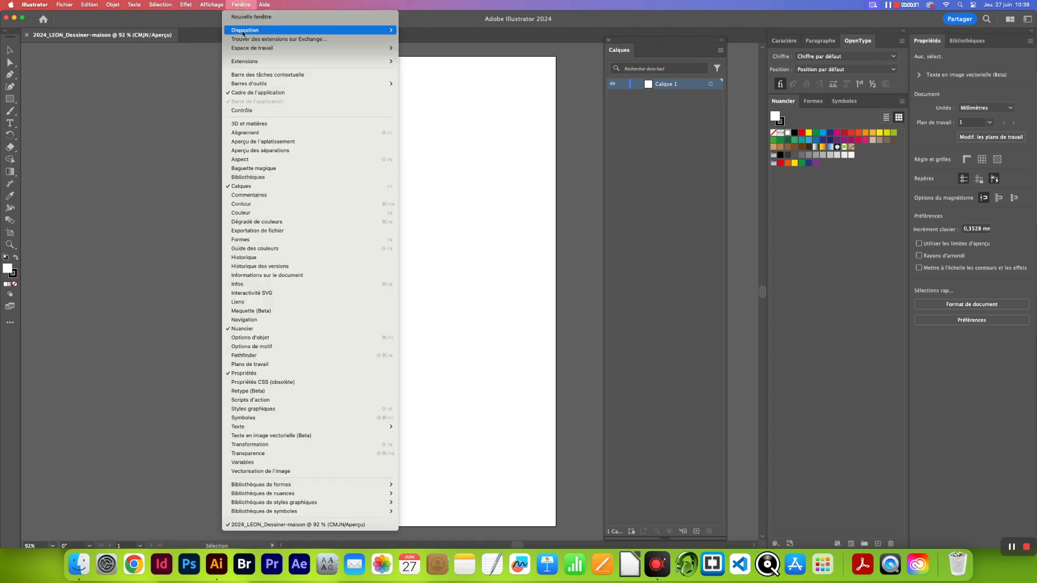
mouse_move(248, 51)
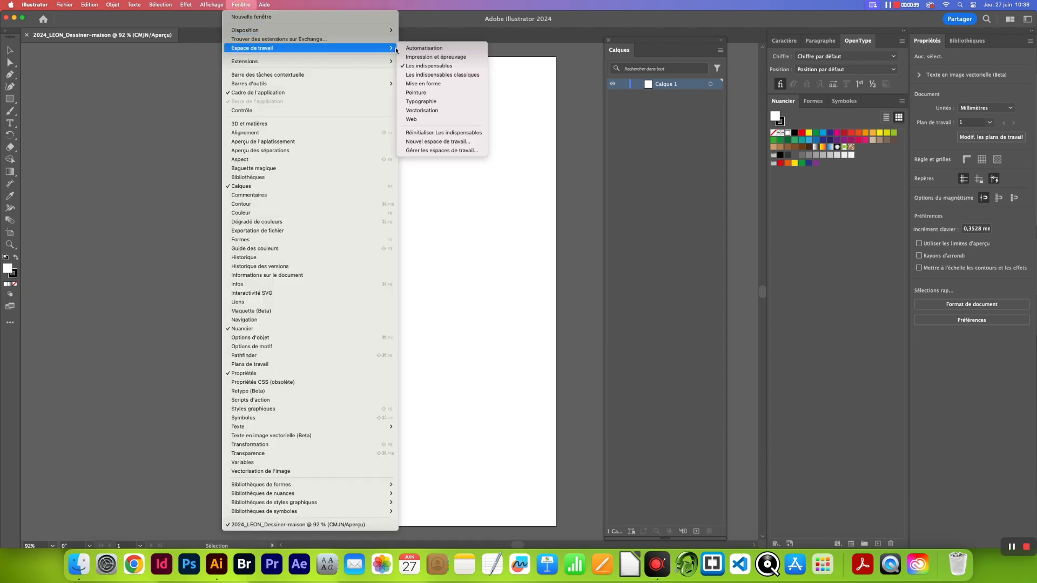
left_click(433, 133)
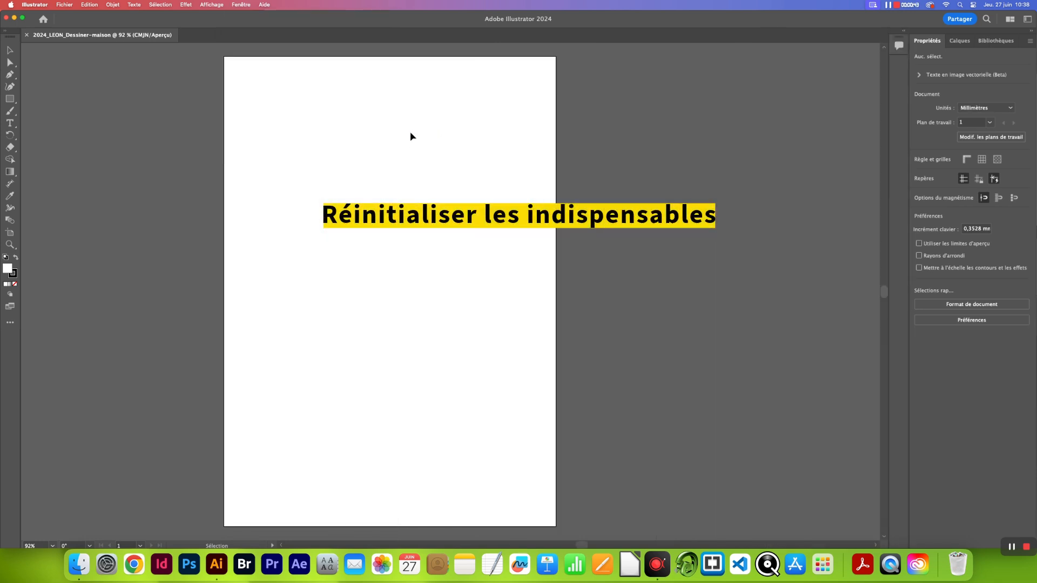
- Import maison-01.png as a linked image from the Bureau folder 03_Dessiner_maison and place it across the page width, about 209 × 202 mm
left_click(65, 5)
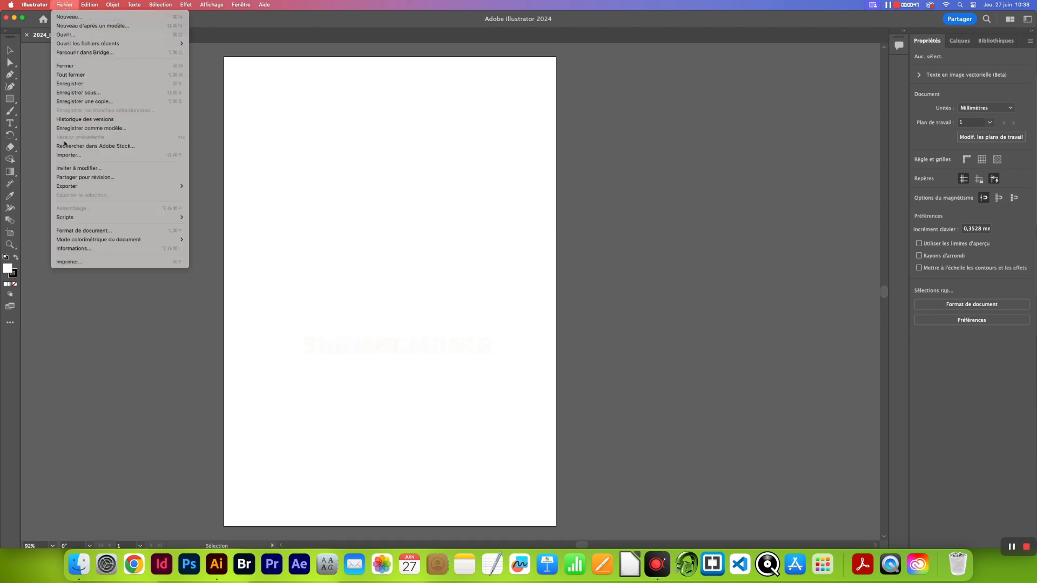
left_click(80, 156)
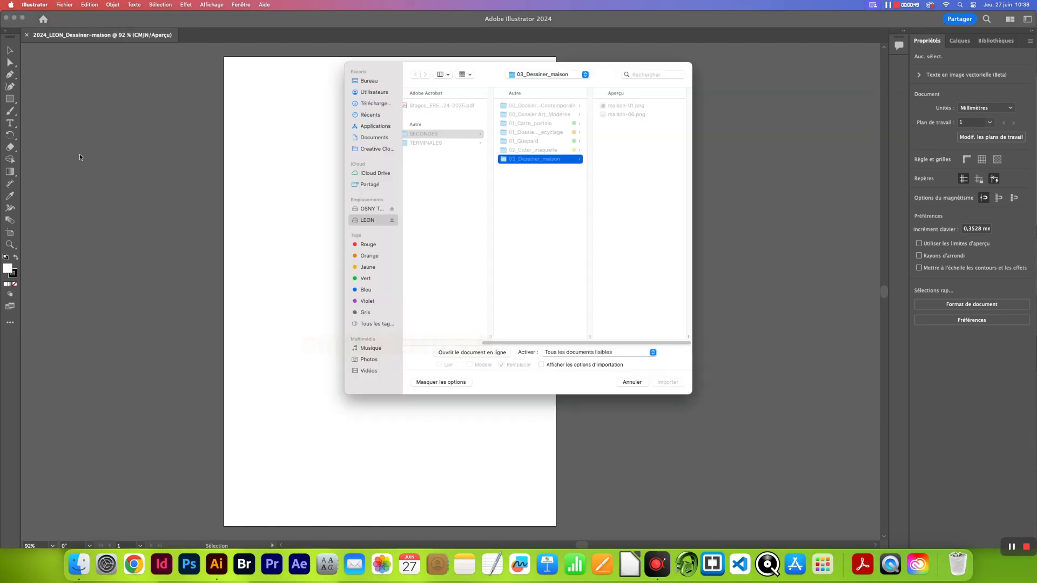
left_click(378, 82)
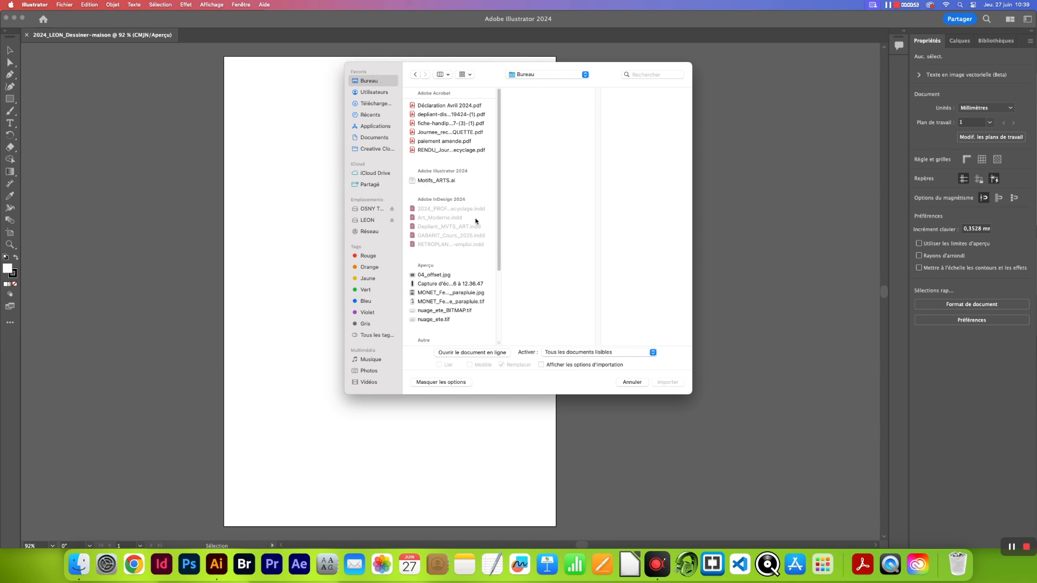
scroll(454, 296, "down", 5)
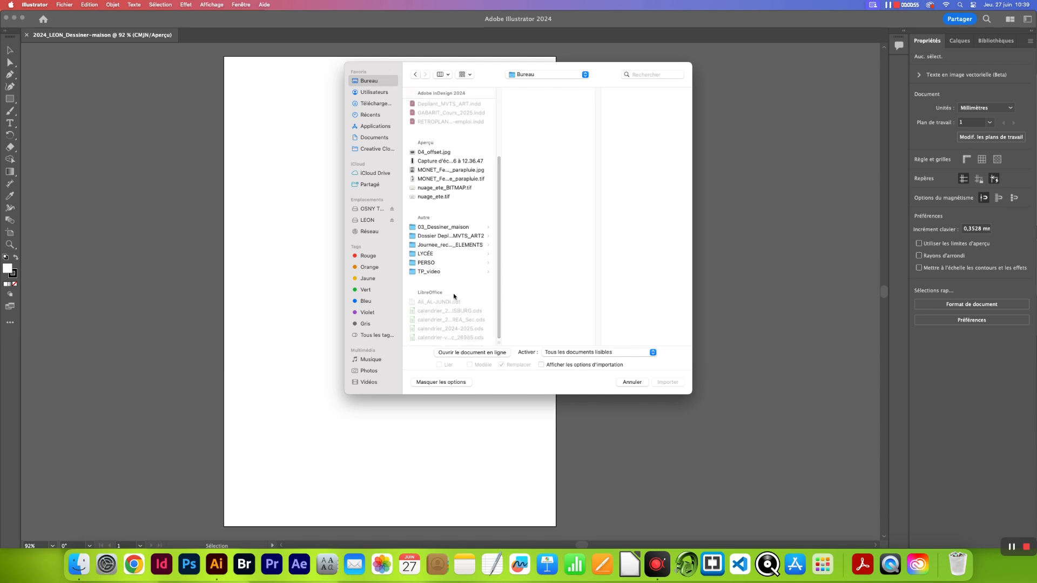
left_click(432, 227)
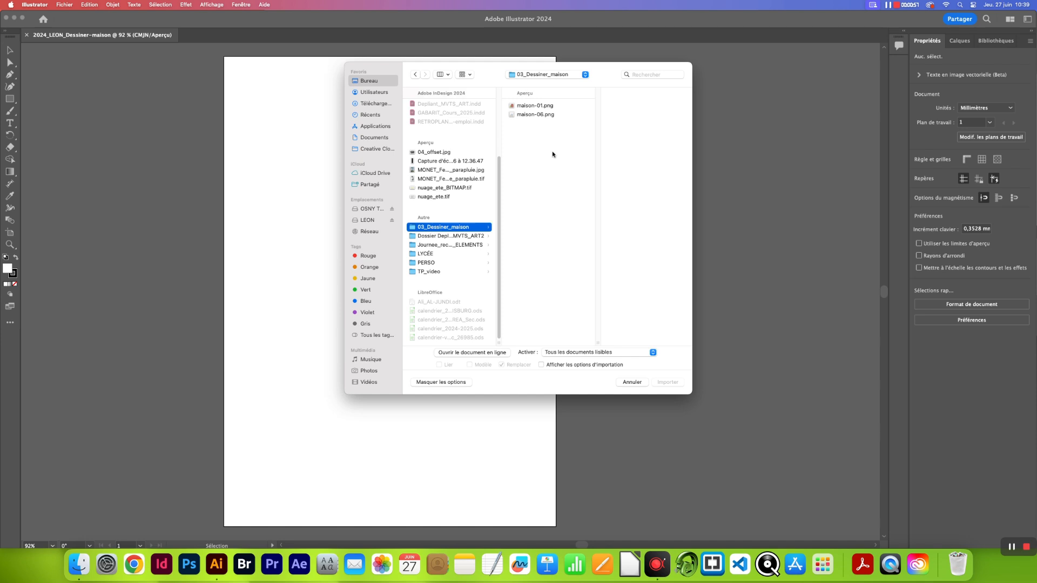
left_click(549, 107)
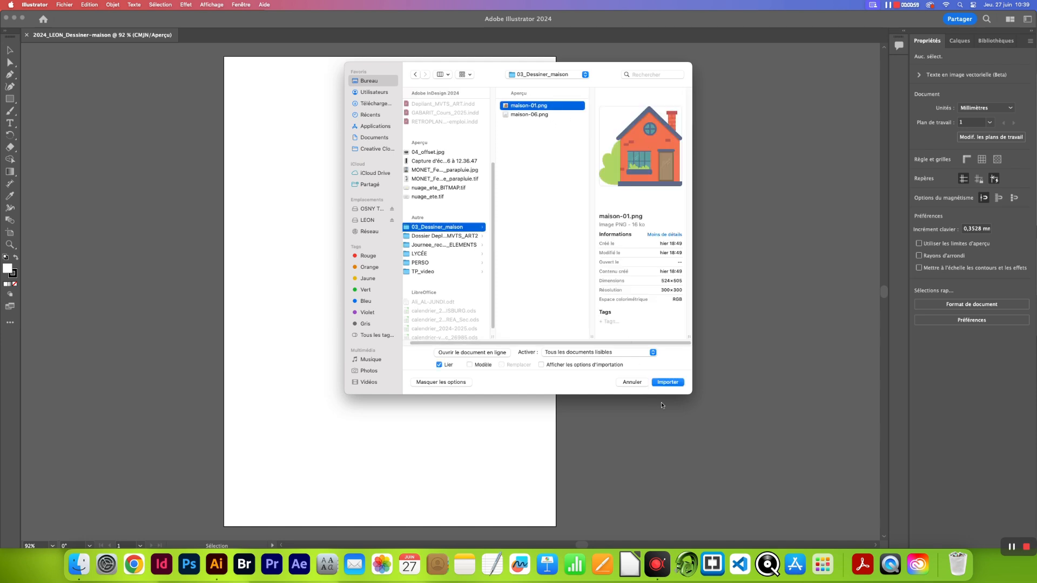
left_click(665, 383)
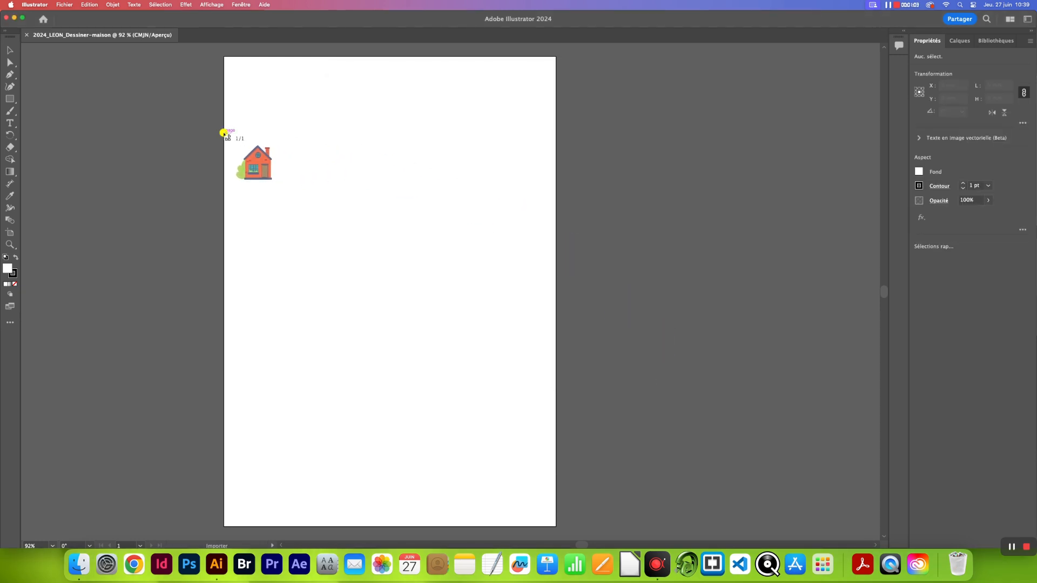
left_click_drag(224, 133, 568, 455)
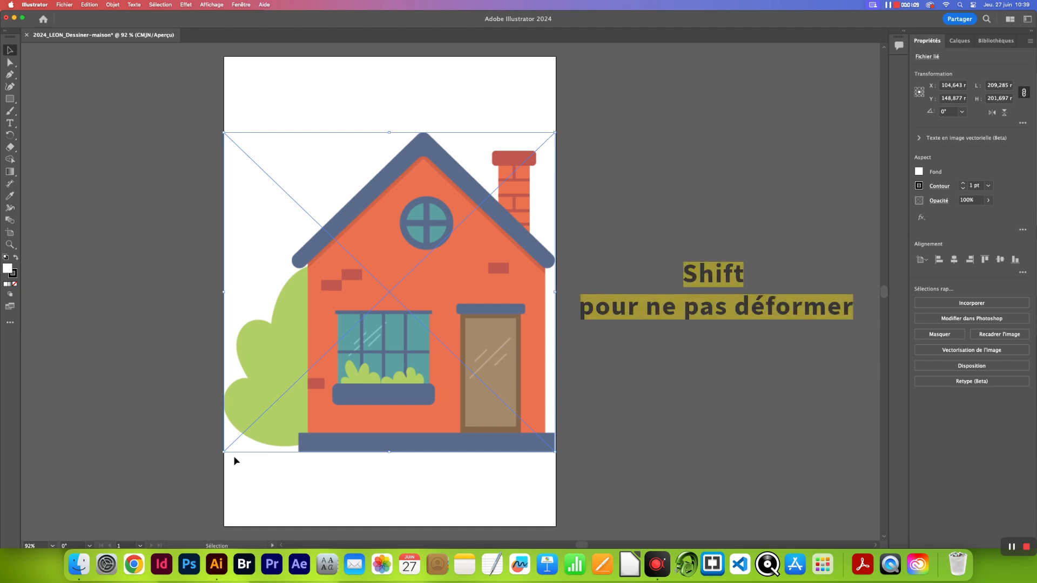
- Scale the house image down proportionally to about 189 × 182 mm and move it to the lower part of the page
key("shift")
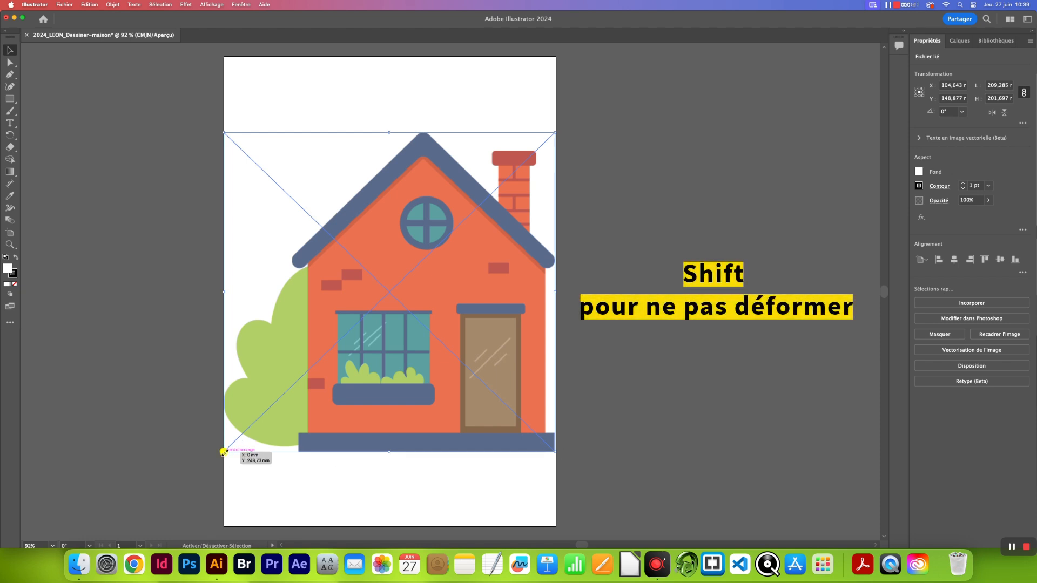
left_click_drag(224, 452, 255, 421)
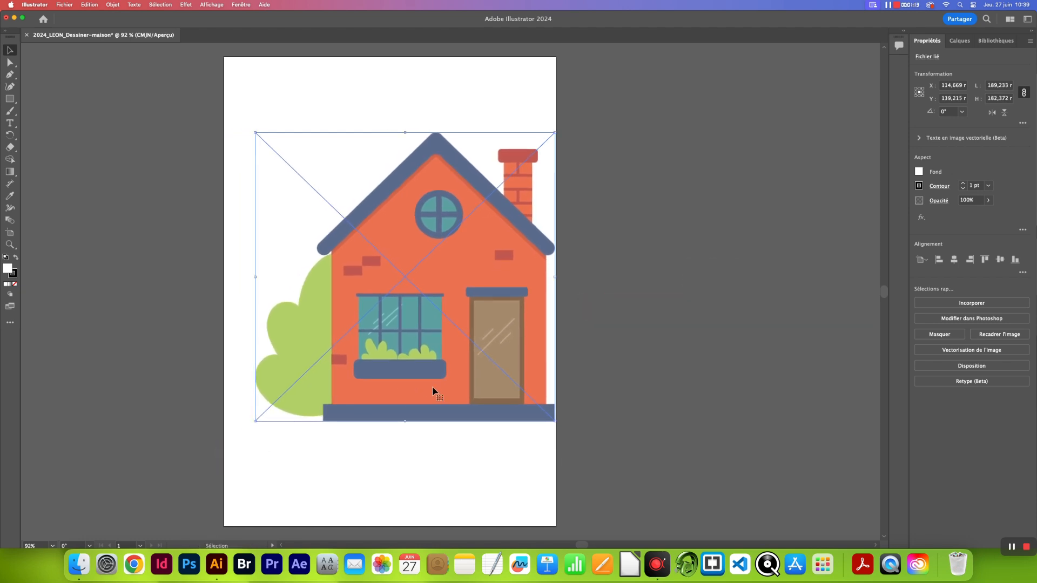
left_click_drag(438, 387, 415, 472)
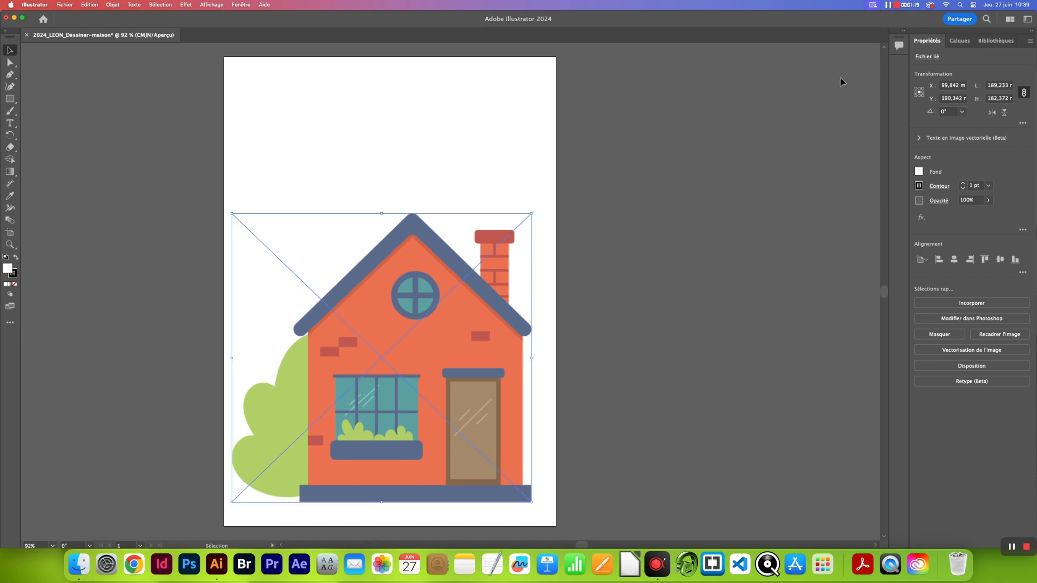
- Detach the Calques panel so it floats beside the page, and expand Calque 1 to show its contents
left_click(958, 41)
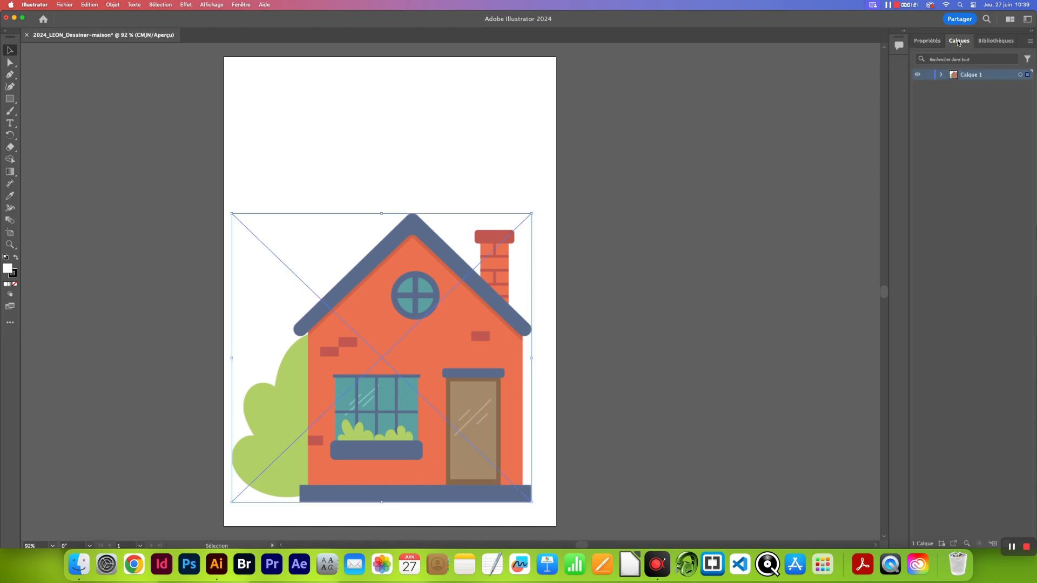
left_click_drag(958, 42, 714, 50)
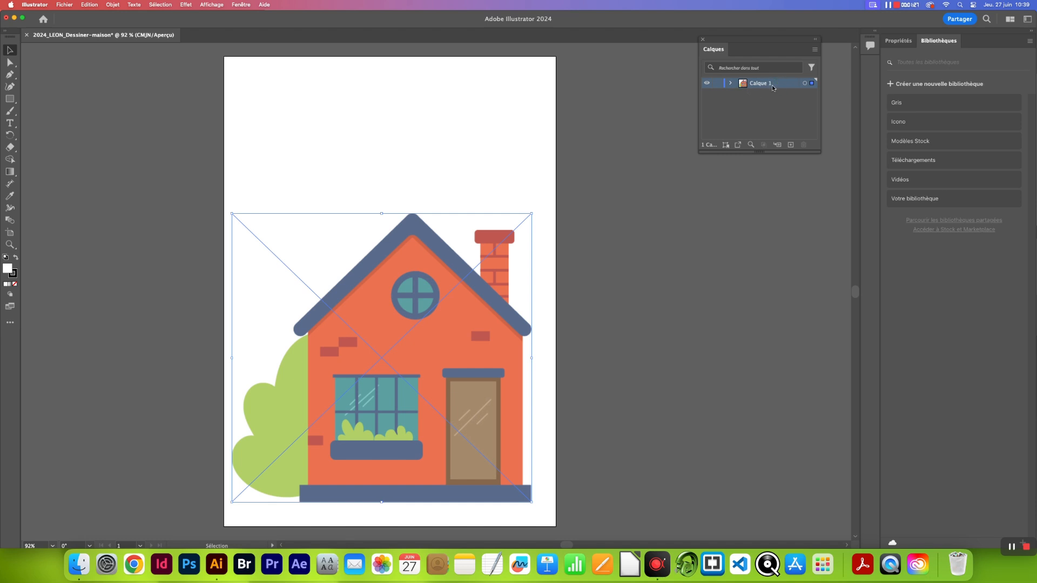
left_click(733, 84)
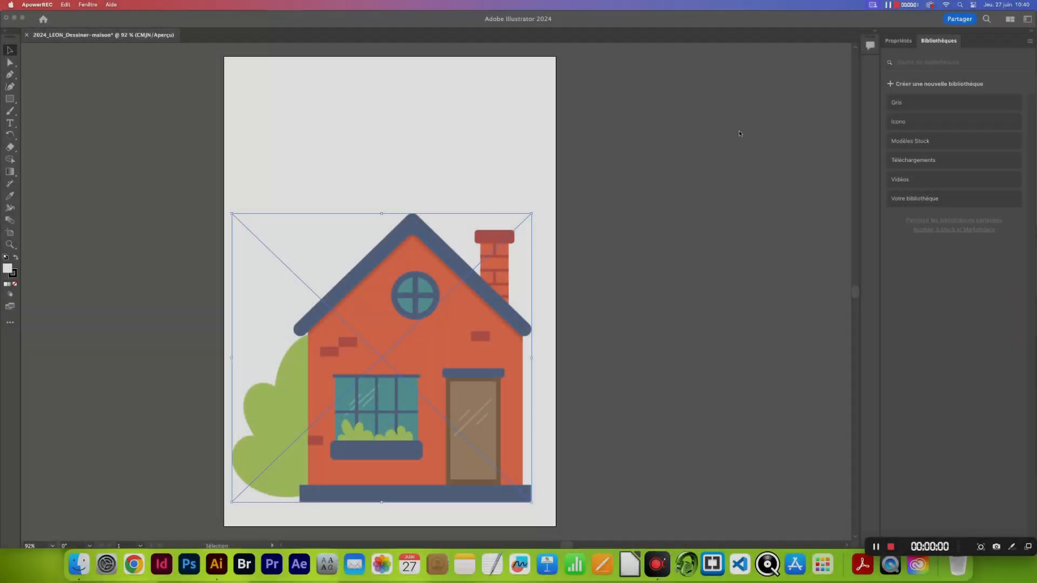
left_click(740, 132)
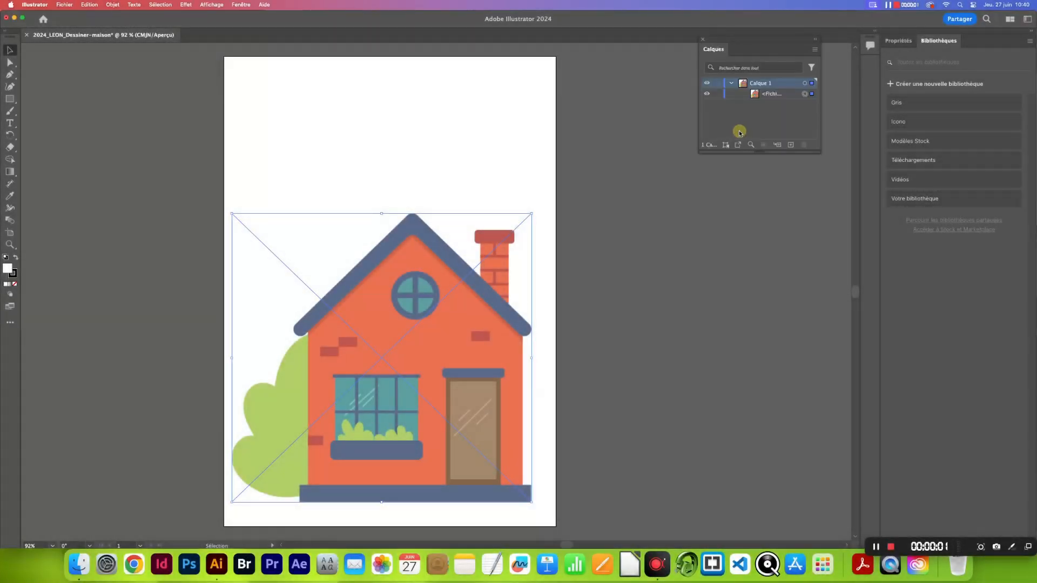
- Rename Calque 1 as Modèle and make it a template layer with images dimmed to 50%
left_click(780, 86)
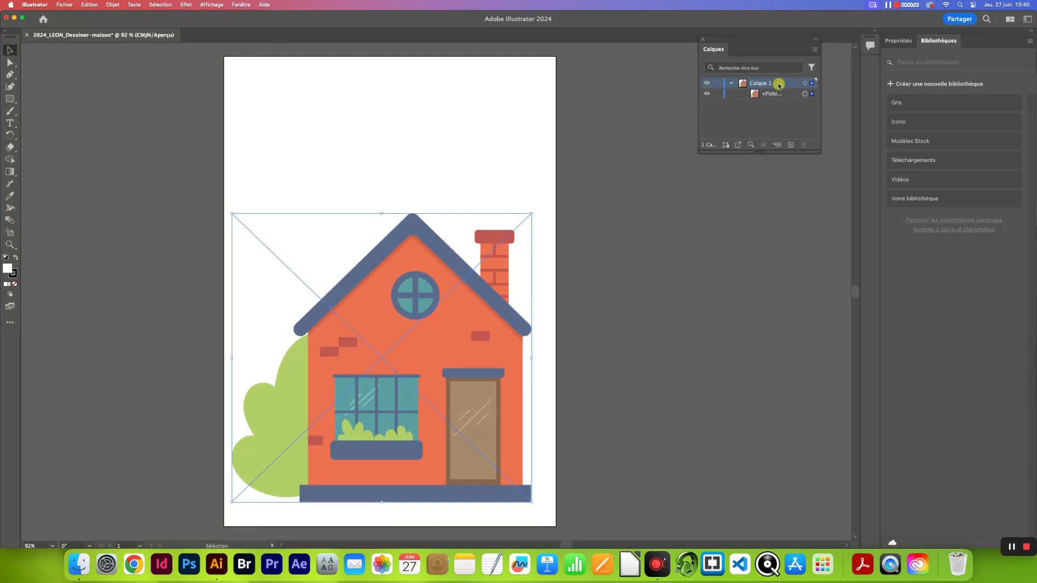
left_click(815, 49)
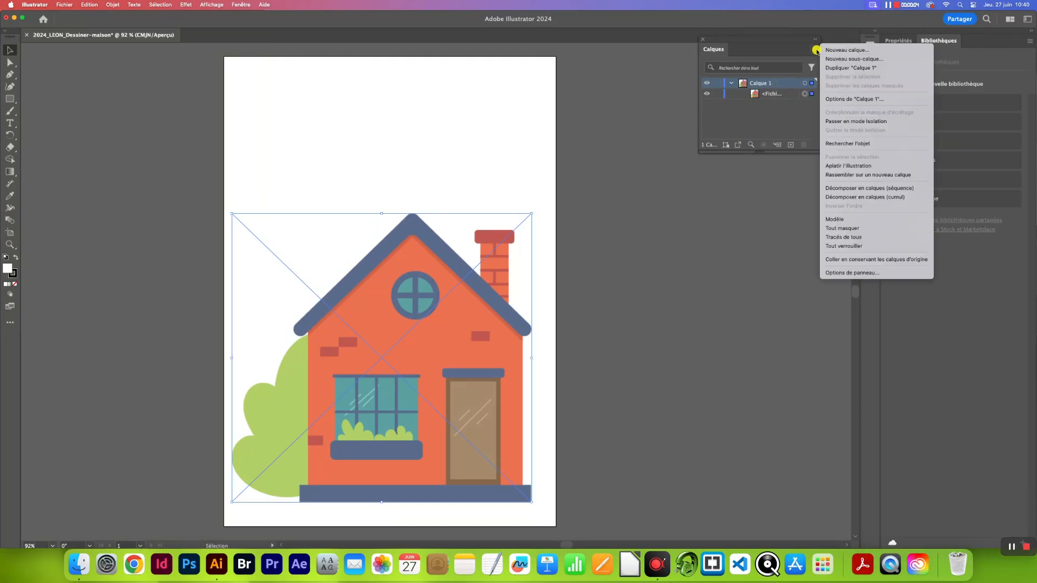
left_click(832, 99)
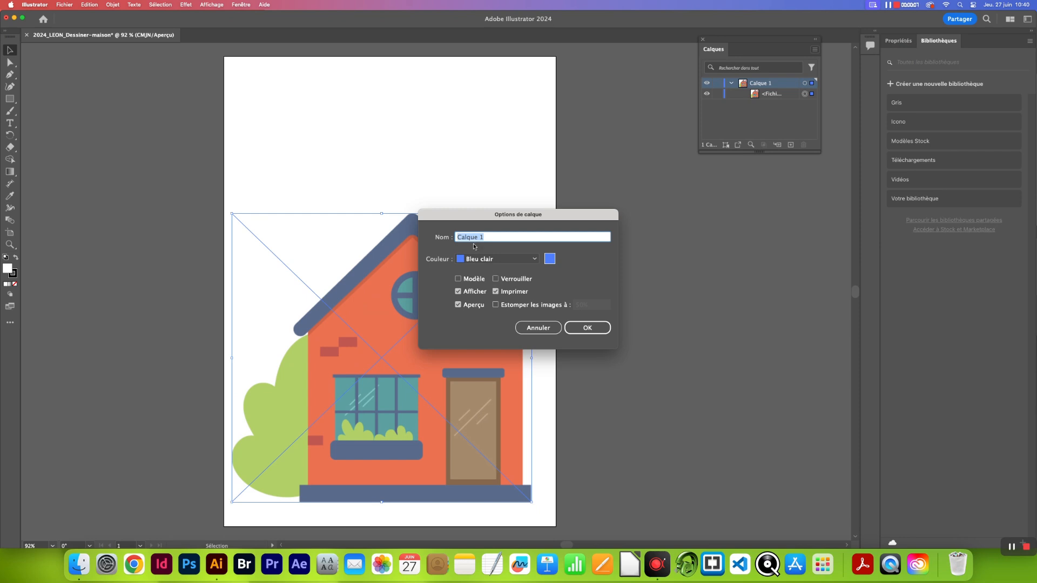
type("Modèle")
left_click(459, 280)
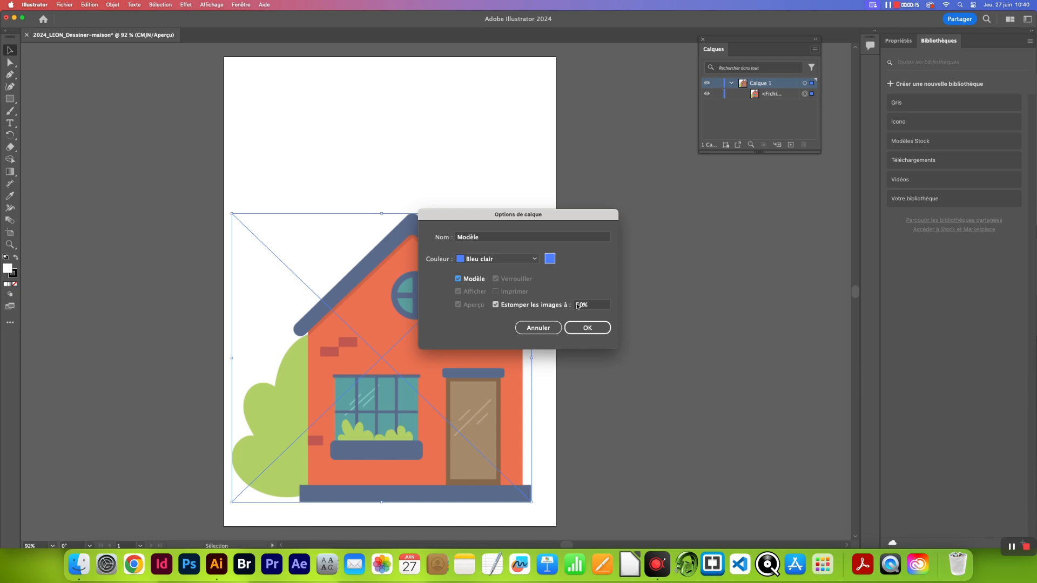
left_click(587, 327)
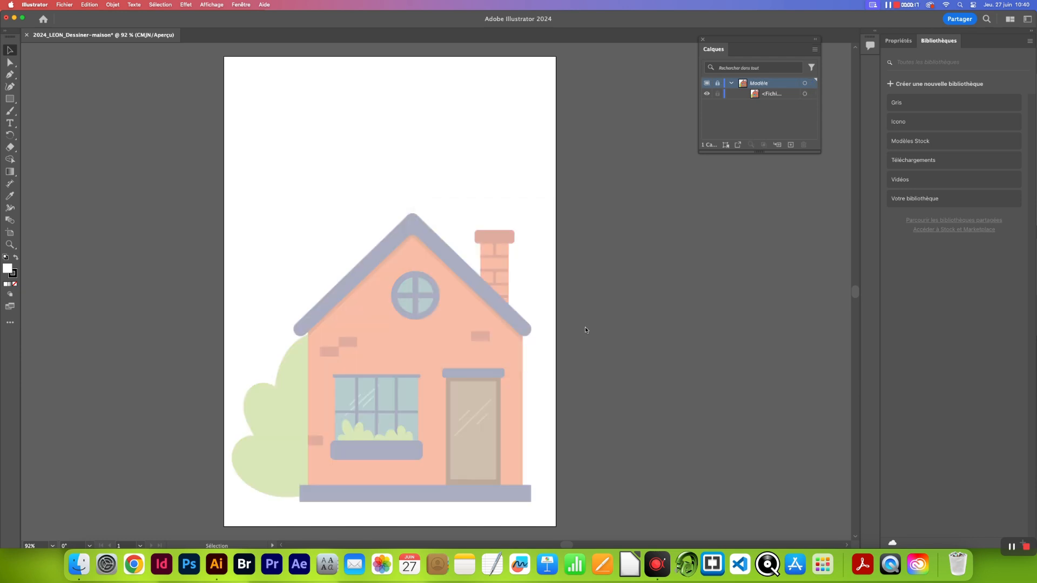
- Collapse the Modèle layer, add a new layer above it and name the new layer Murs
left_click(732, 83)
left_click(706, 84)
left_click(707, 84)
left_click(791, 146)
left_click(768, 85)
left_click(815, 49)
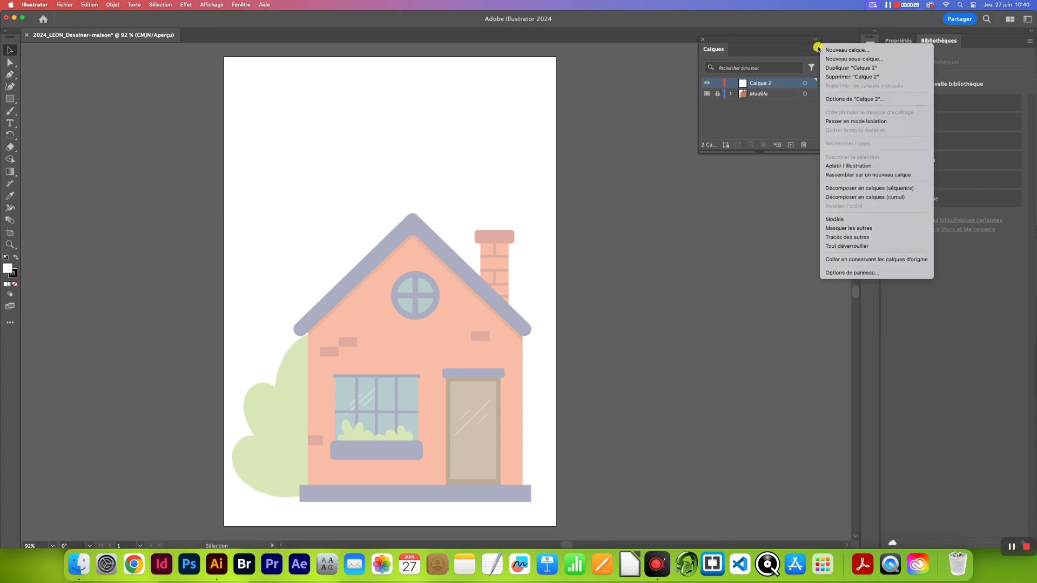
left_click(831, 98)
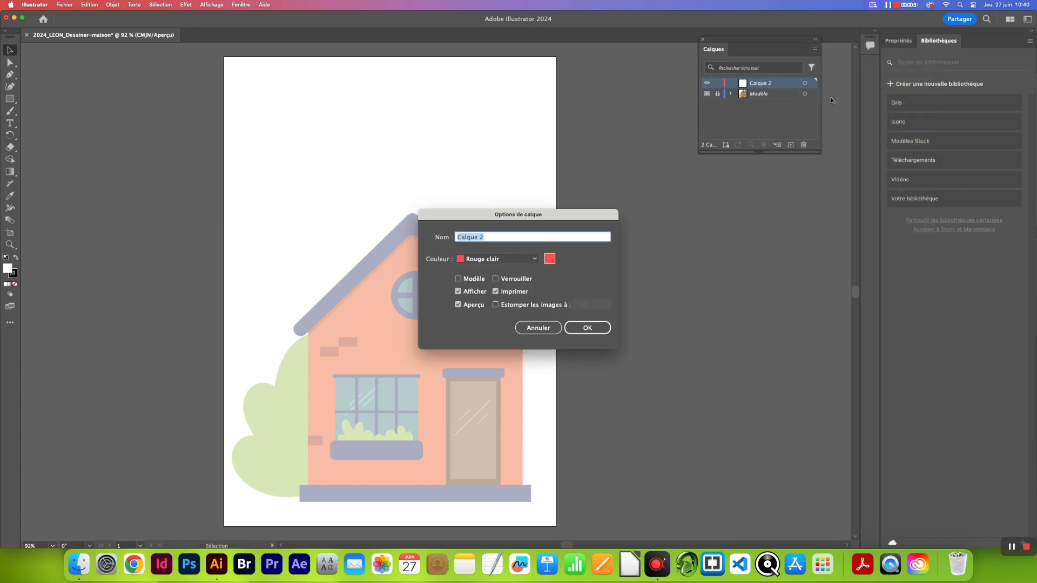
type("Murs")
left_click(587, 327)
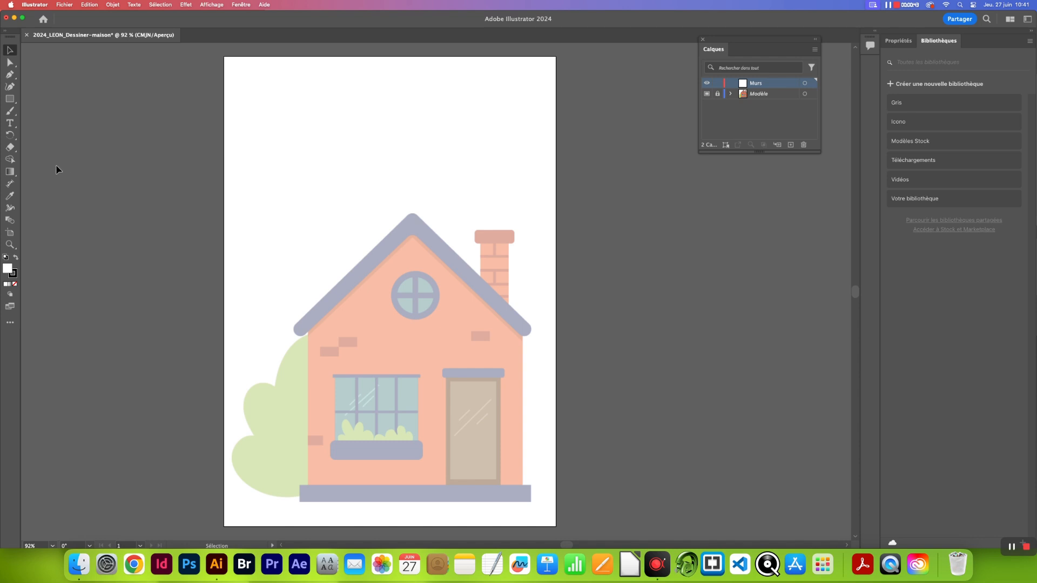
- Tear off the group of shape tools and place it as a floating panel above the house
left_click(13, 103)
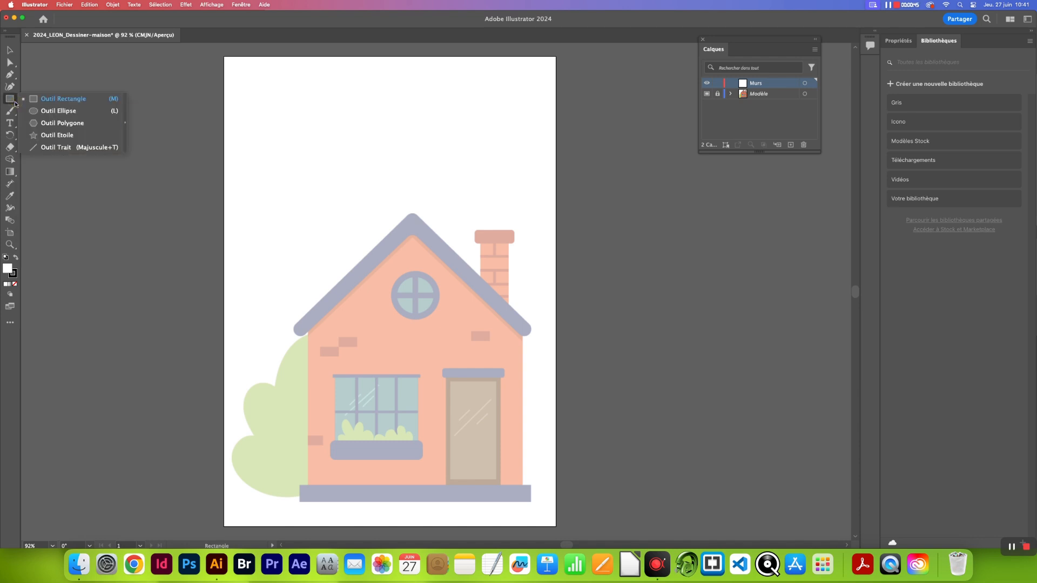
left_click(126, 125)
left_click_drag(62, 107, 462, 108)
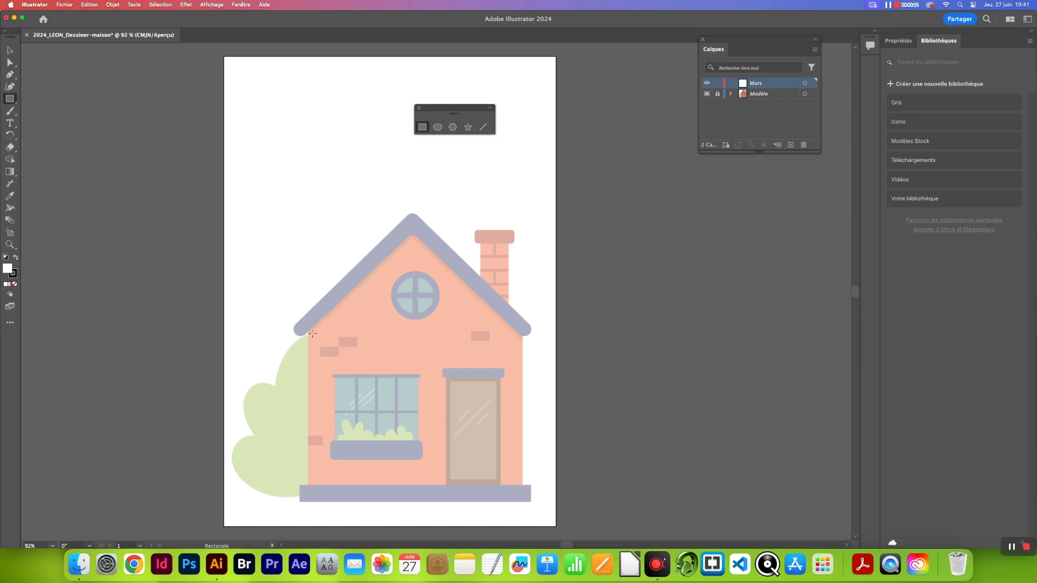
- Draw a rectangle about 135 by 97 mm over the house's main wall and remove its fill
mouse_move(307, 333)
left_mouse_down()
mouse_move(383, 354)
mouse_move(523, 486)
left_mouse_up()
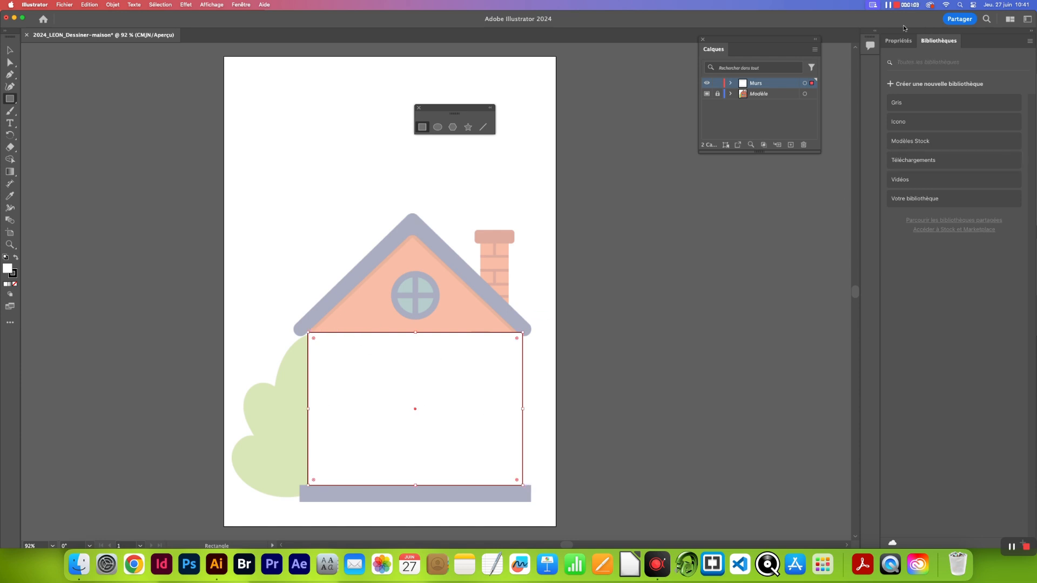
left_click(899, 41)
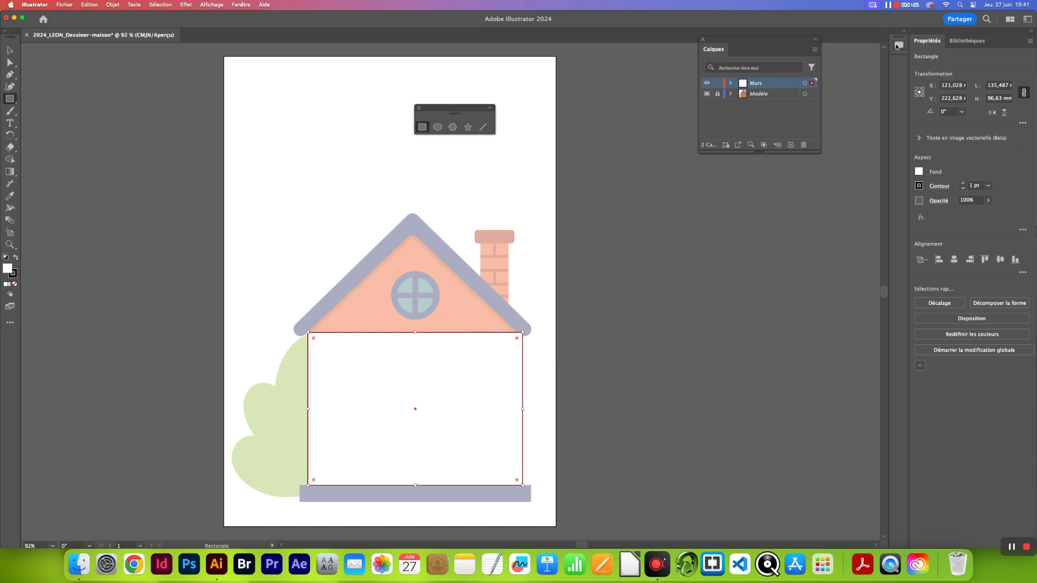
left_click(920, 171)
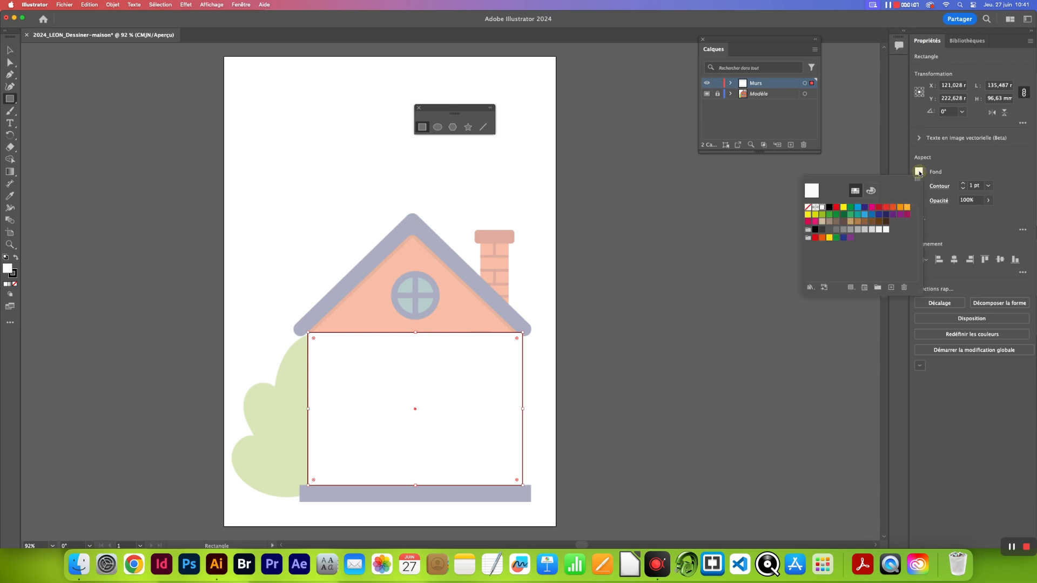
left_click(807, 208)
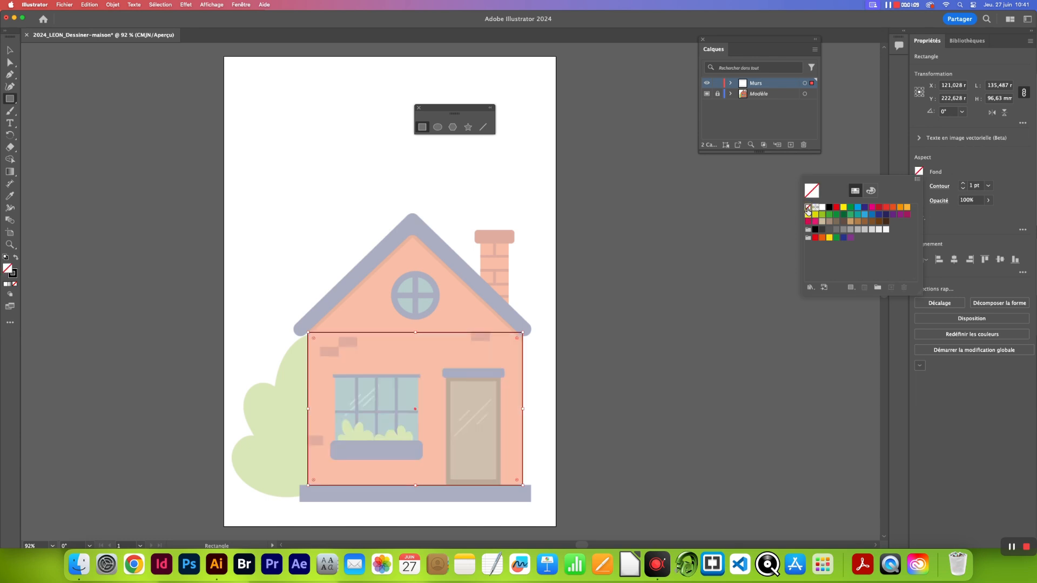
left_click(974, 163)
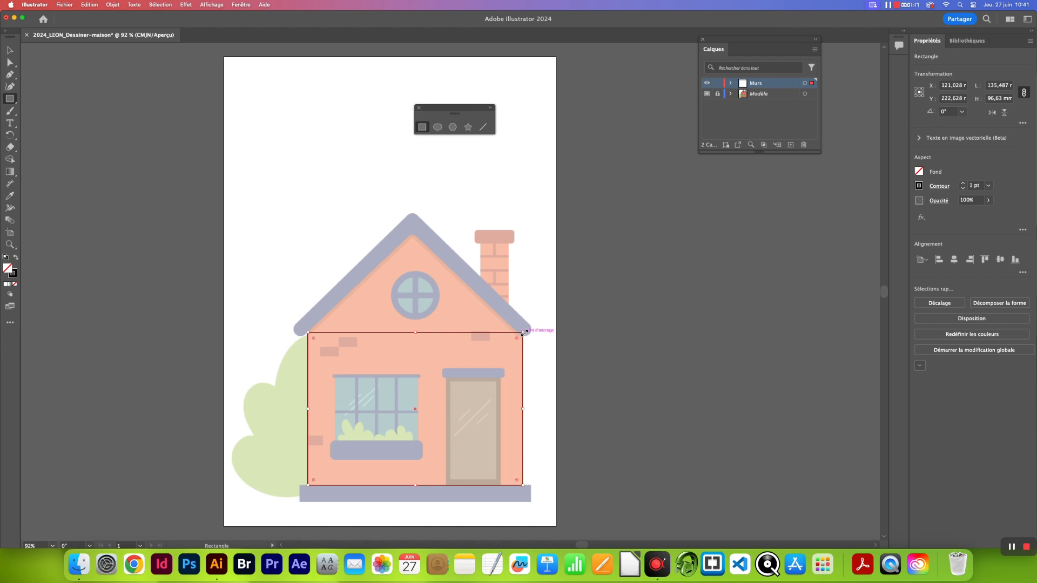
- Create a three-sided polygon with a 17,639 mm radius in the empty area above the chimney
left_click(454, 127)
left_click(532, 176)
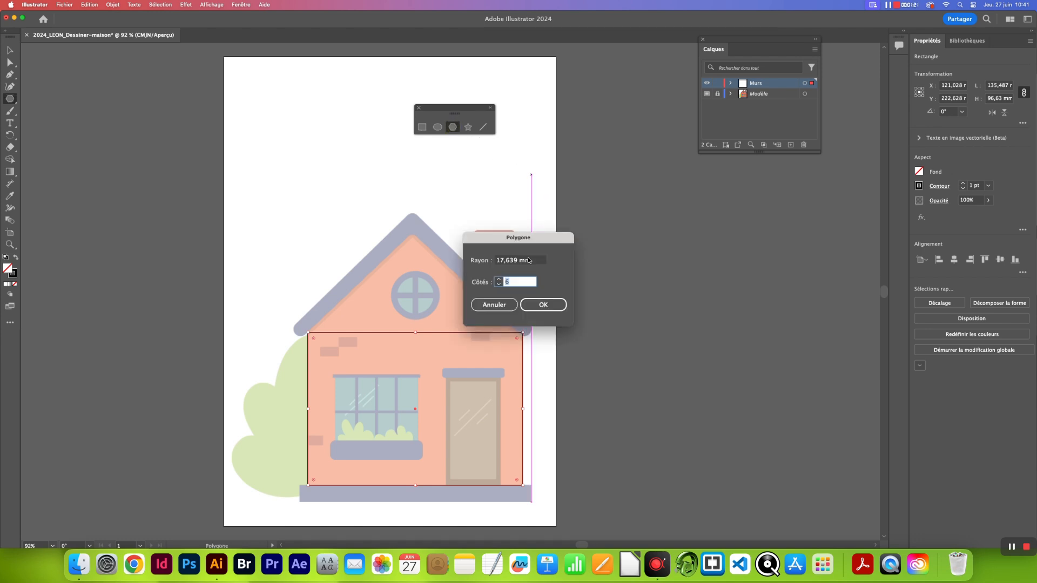
left_click_drag(532, 238, 630, 158)
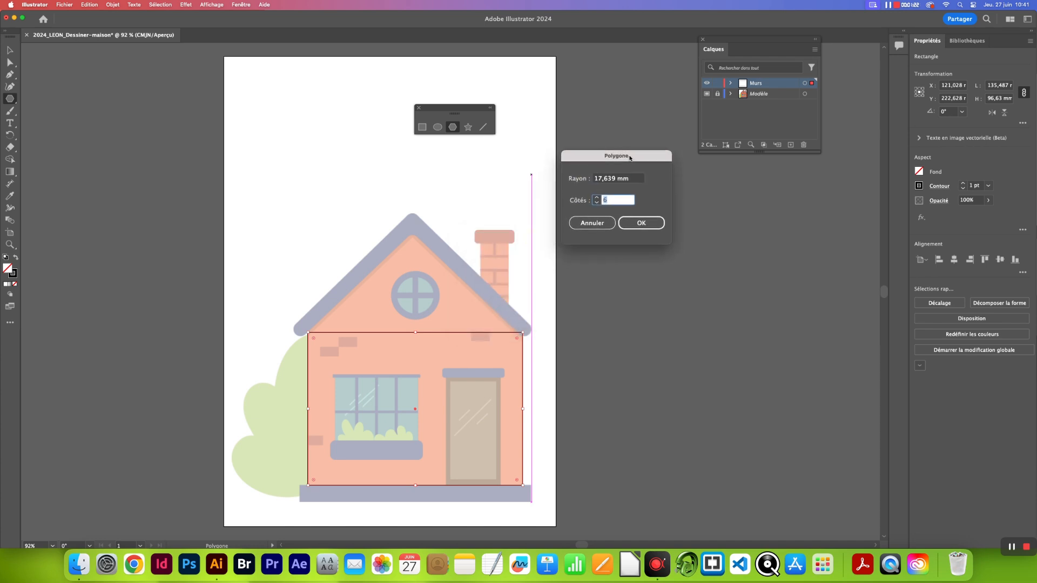
left_click(596, 204)
left_click(596, 203)
left_click(596, 203)
left_click(640, 224)
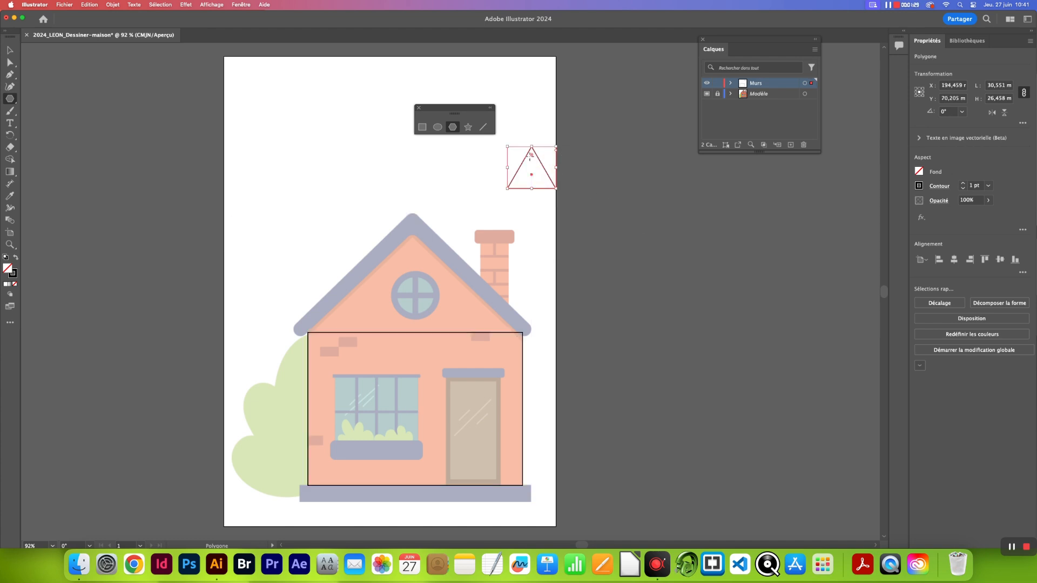
- Fit the triangle onto the wall rectangle's upper edge, enlarging and stretching it across the full wall width to form the gable, and deselect it
left_click(12, 54)
left_click_drag(546, 189, 523, 333)
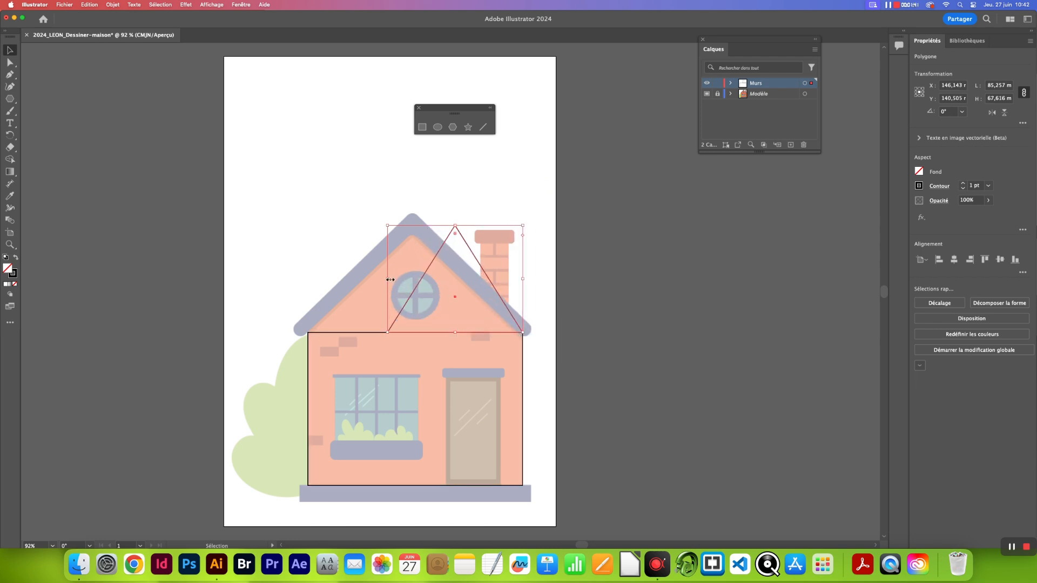
left_click_drag(387, 279, 308, 294)
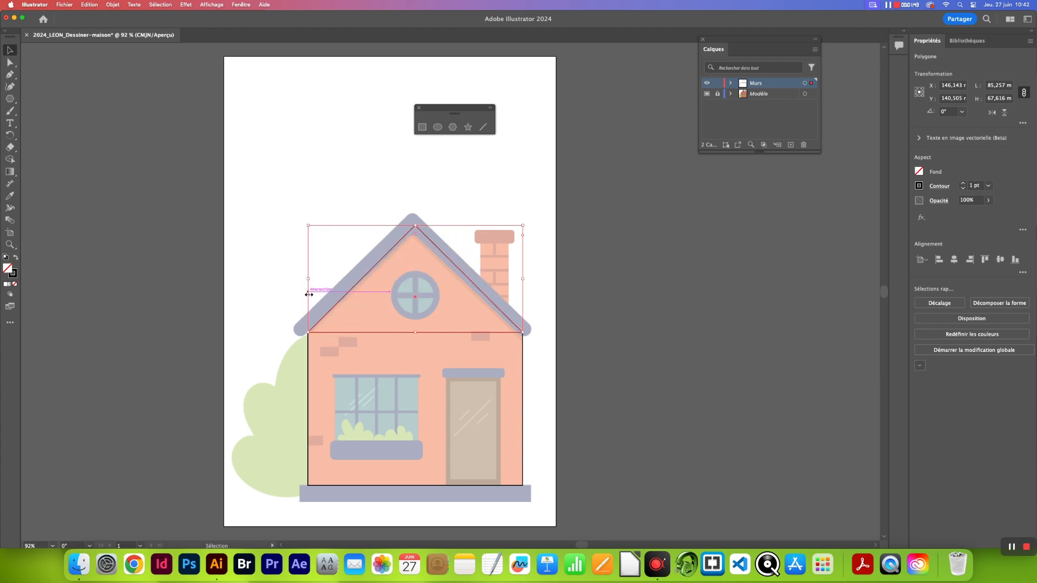
left_click(476, 176)
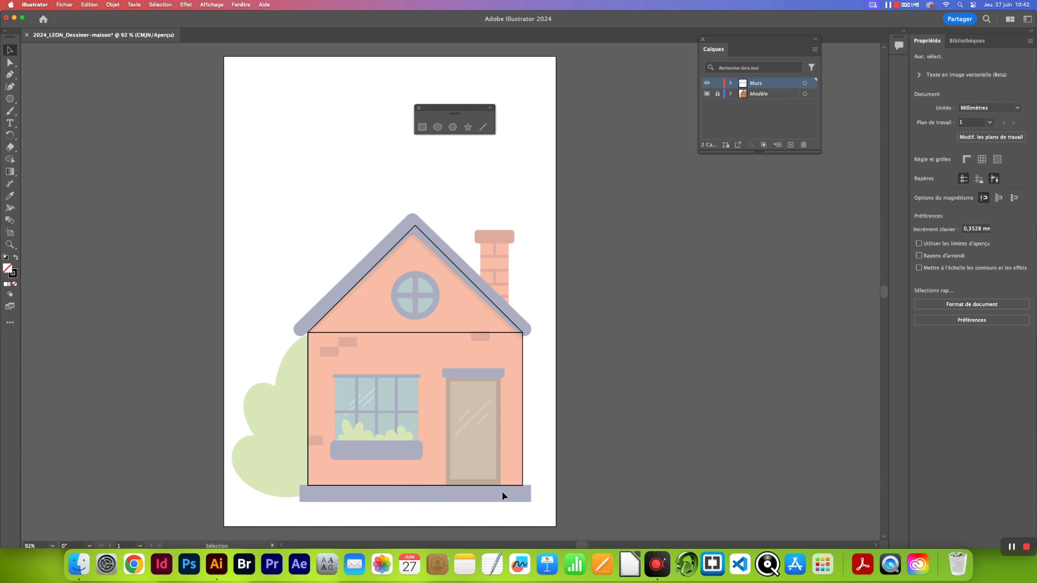
- Draw a rectangle about 147 by 11 mm over the base strip beneath the house wall
left_click(422, 127)
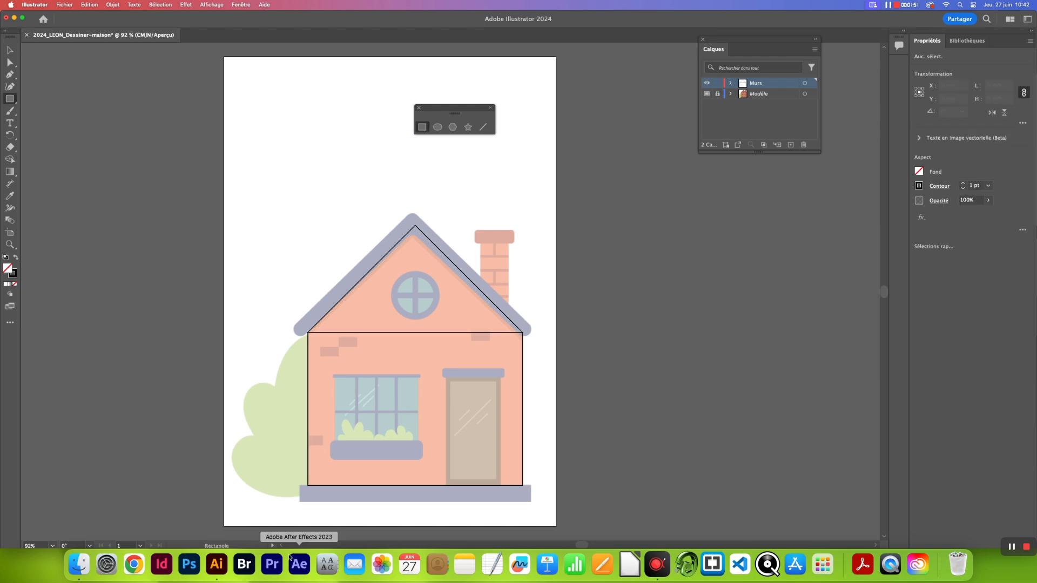
left_click_drag(299, 486, 523, 505)
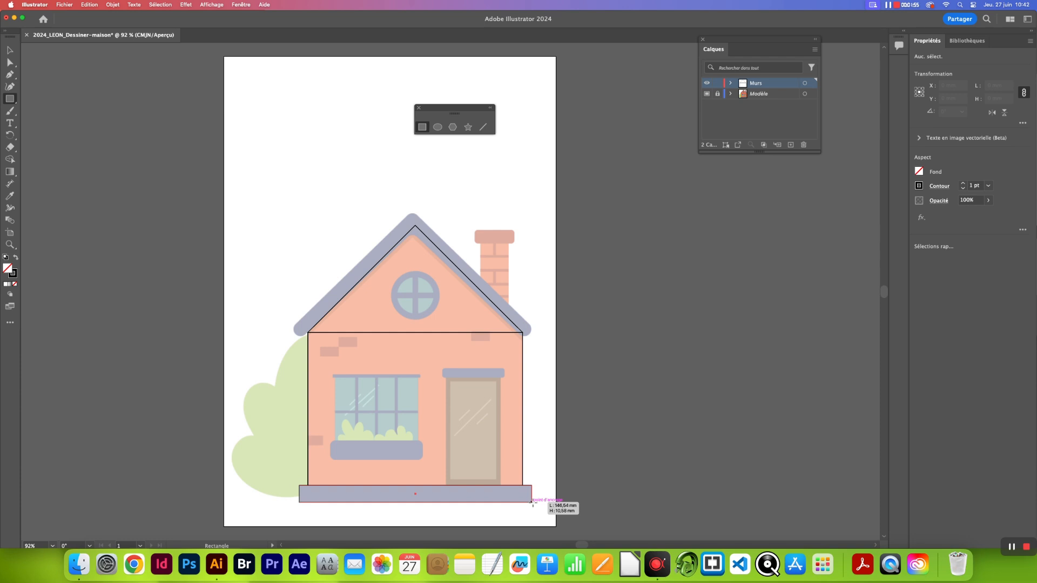
left_click_drag(532, 503, 532, 502)
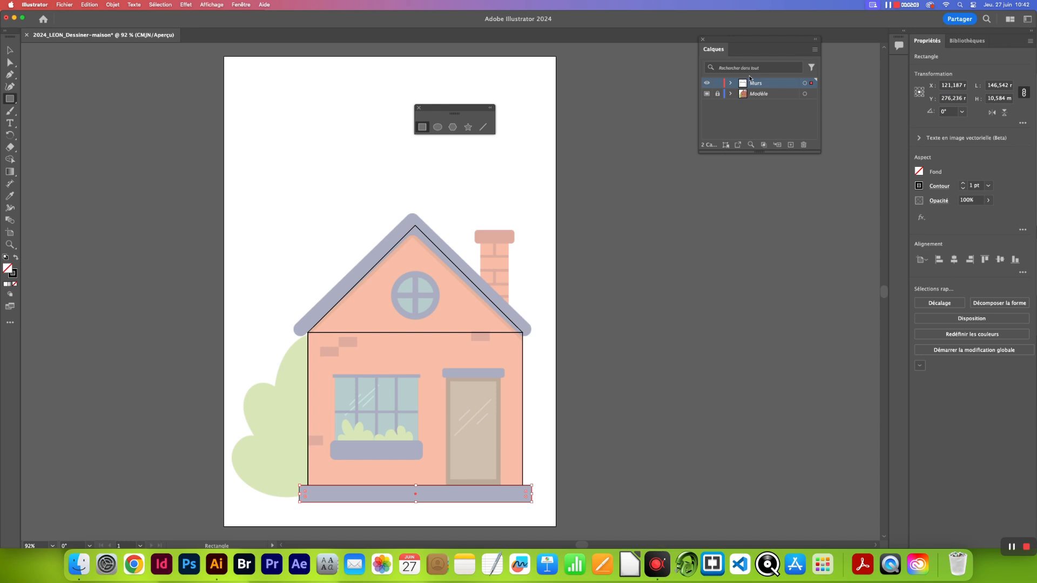
- Add a new layer above Murs and name it Toit + cheminée
left_click(790, 145)
left_click(768, 84)
left_click(767, 84)
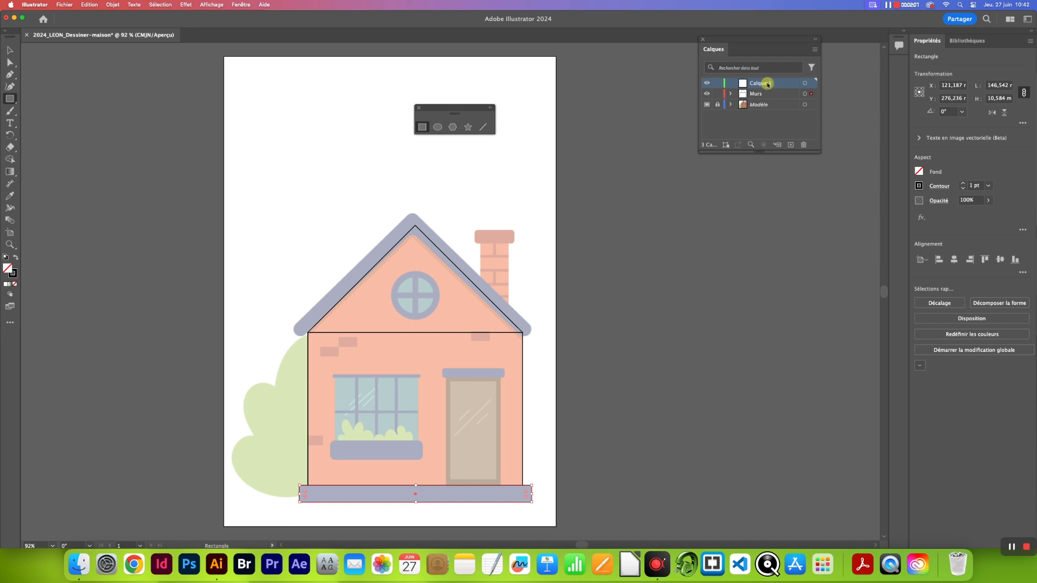
left_click(815, 50)
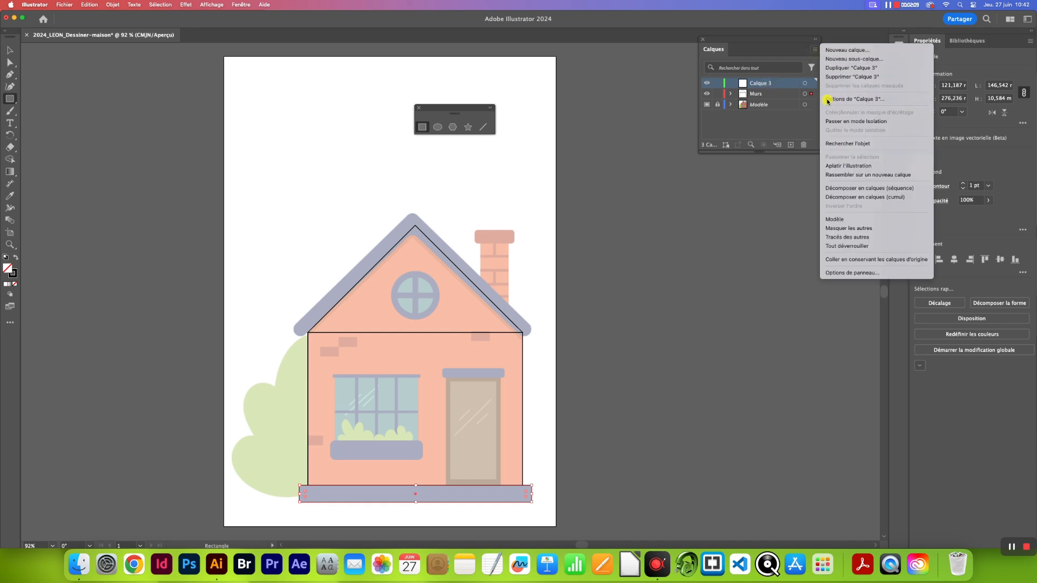
left_click(829, 99)
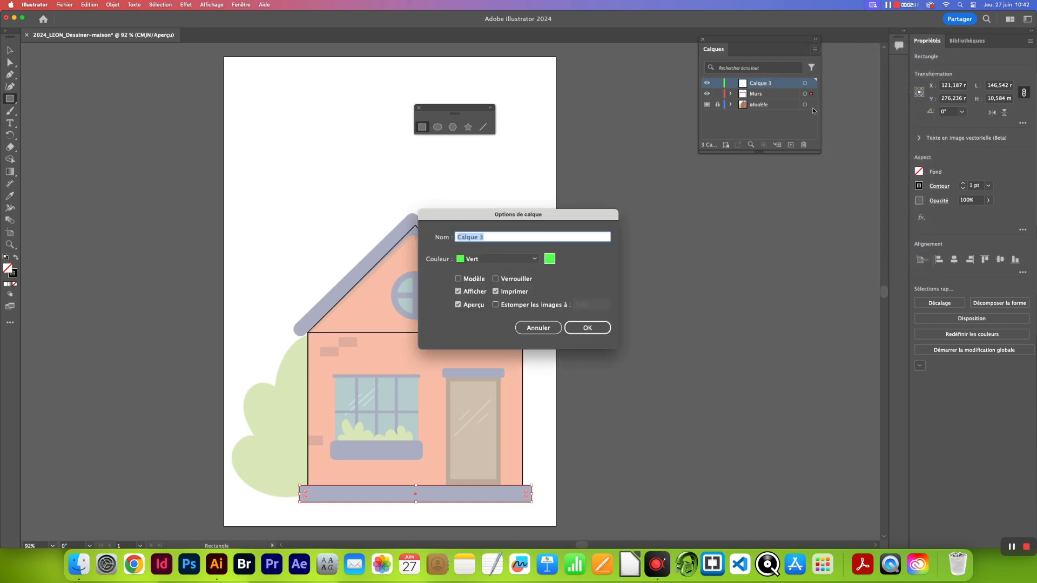
type("Toit + cheminée")
left_click(597, 327)
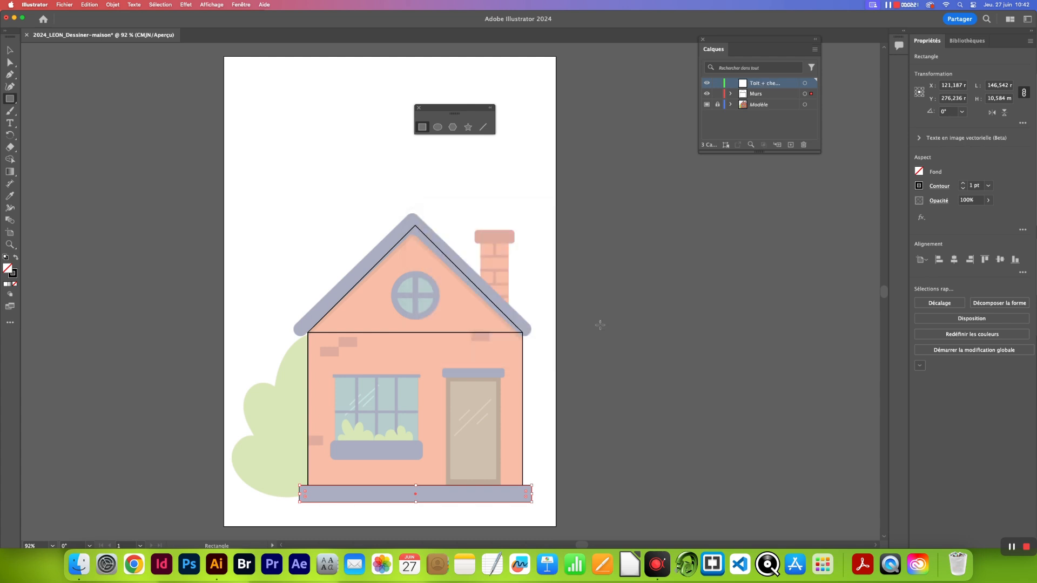
- Briefly hide and show the Murs layer to check its contents, and lock it
left_click(707, 94)
left_click(707, 93)
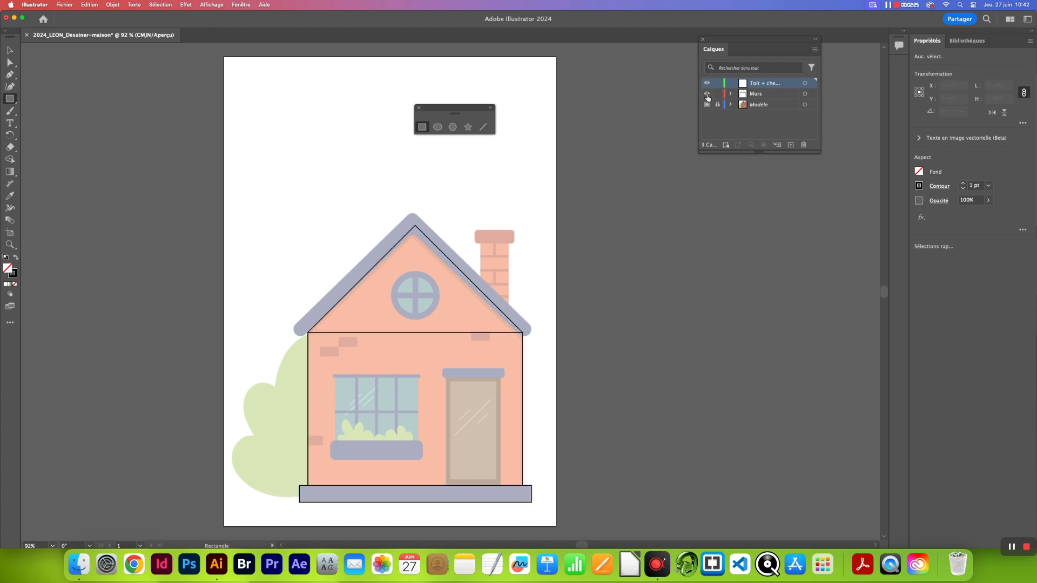
left_click(717, 94)
- Draw two straight lines along the centres of the left and right roof slopes, meeting at the ridge
left_click(484, 128)
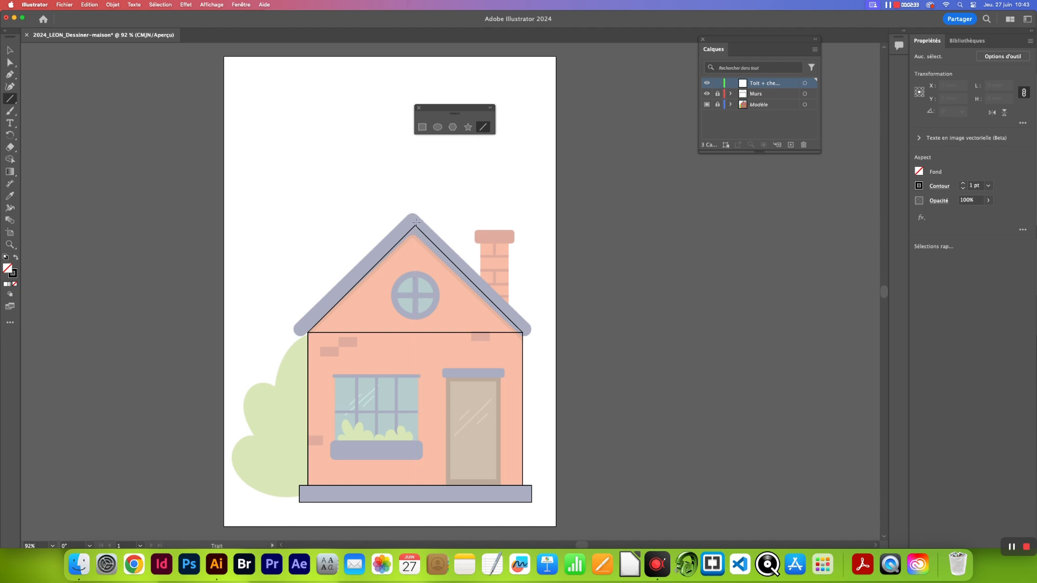
left_click_drag(413, 219, 300, 330)
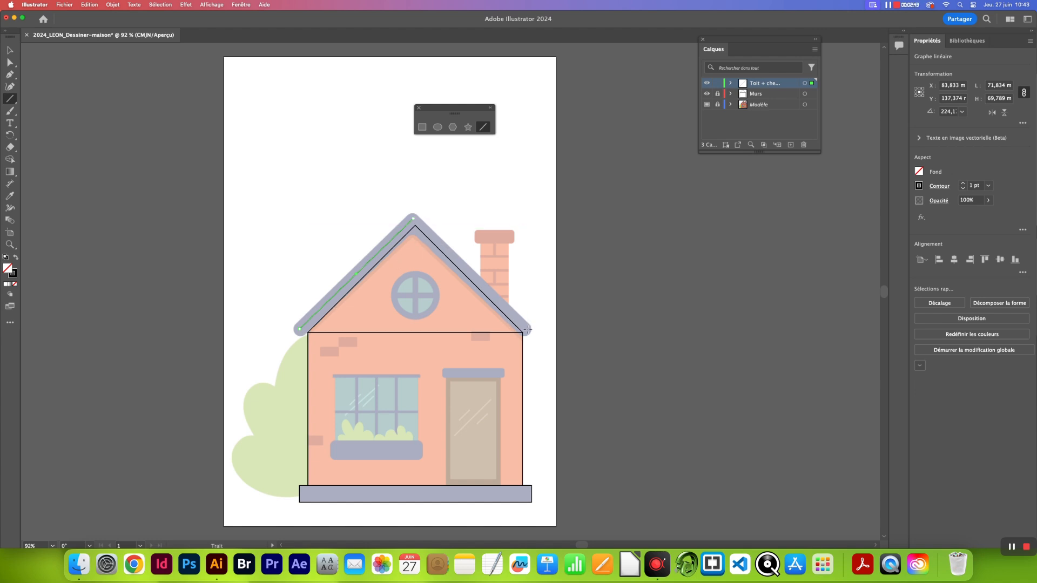
left_click_drag(526, 330, 414, 219)
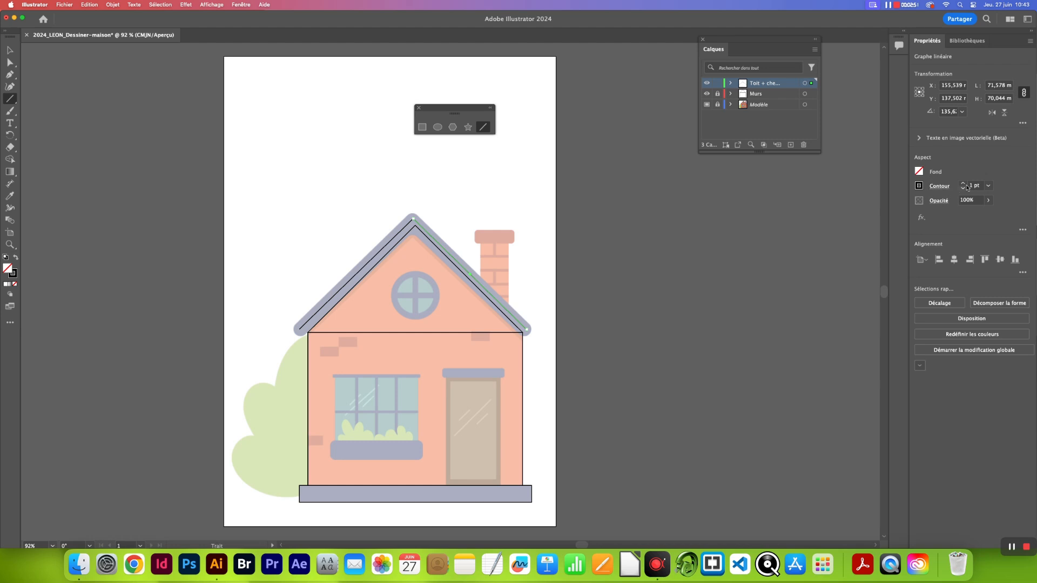
- Set the stroke weight of the right roof line to 24 pt to match the template's roof thickness
left_click(989, 186)
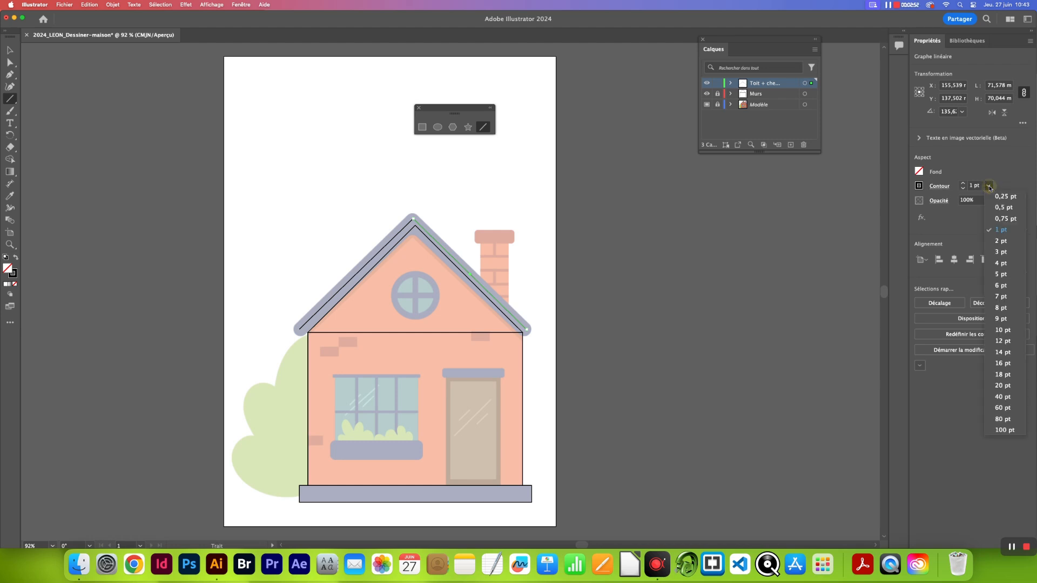
left_click(1011, 330)
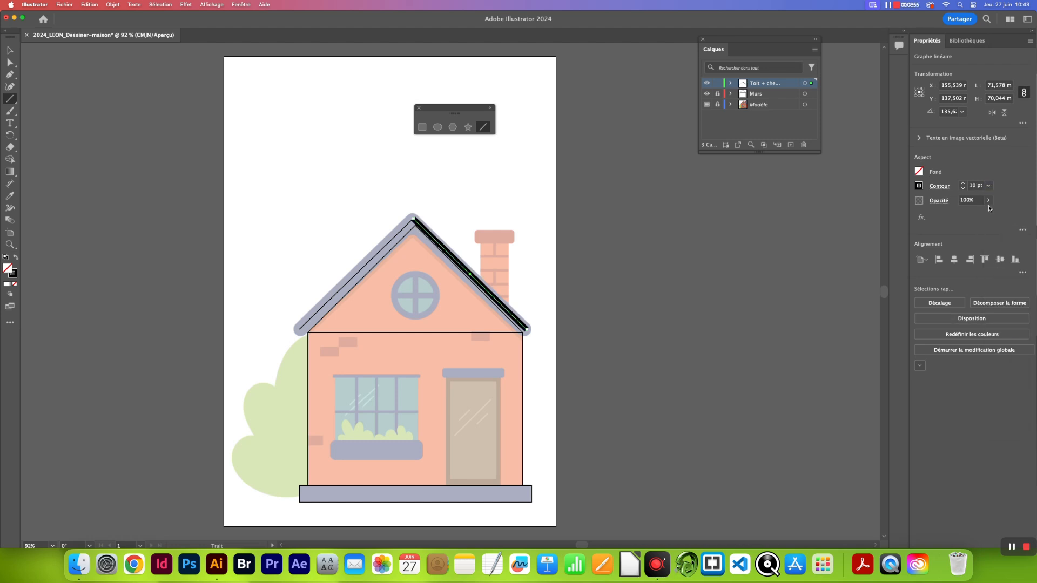
left_click(963, 184)
left_click(963, 185)
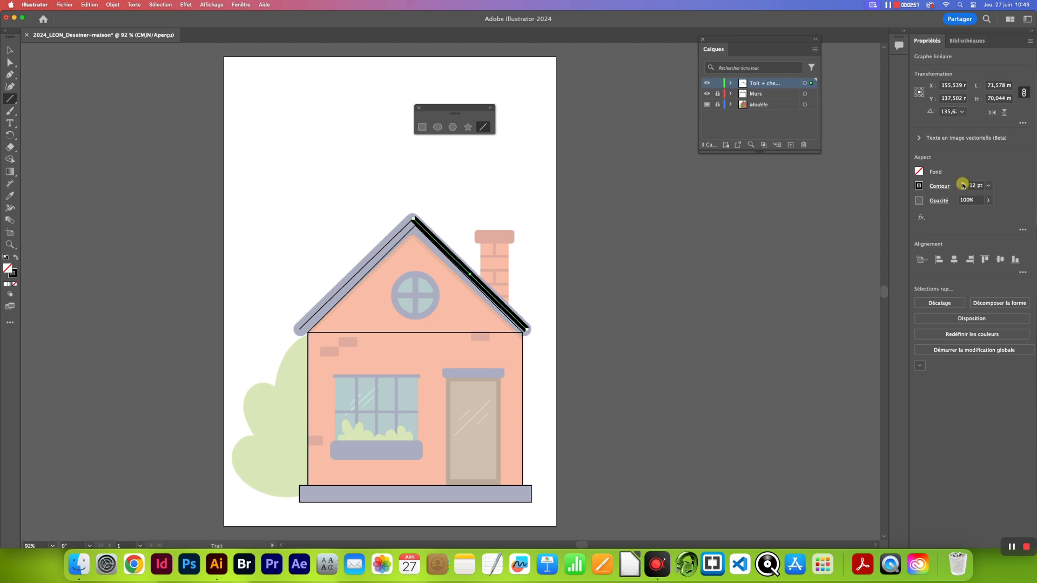
left_click(963, 184)
left_click(963, 184)
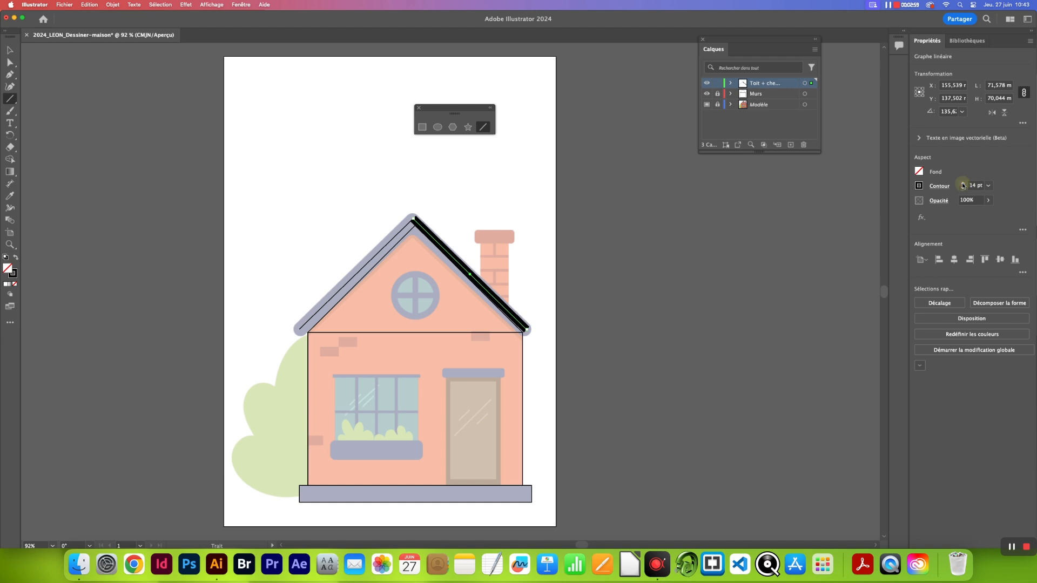
left_click(964, 184)
left_click(988, 186)
left_click(992, 385)
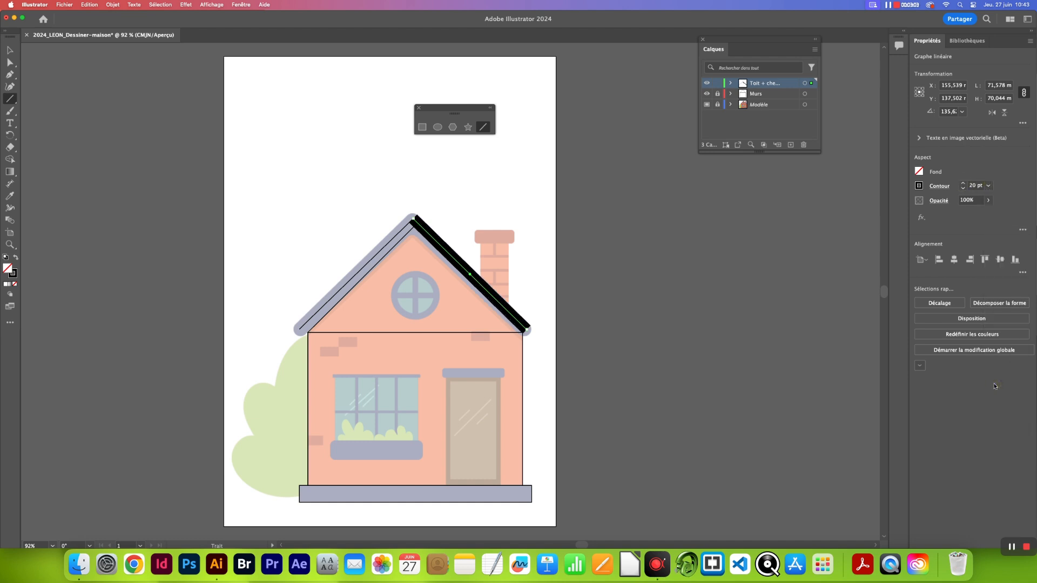
left_click(963, 185)
left_click(963, 184)
left_click(964, 184)
left_click(963, 184)
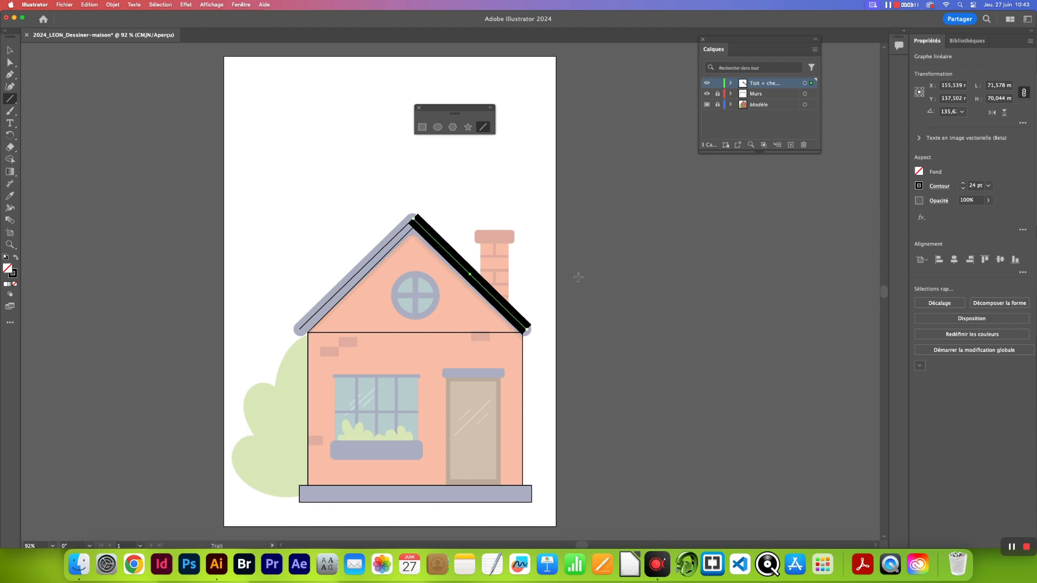
- Display the Contour settings with all options beside the page and give the right roof line round caps
left_click(240, 5)
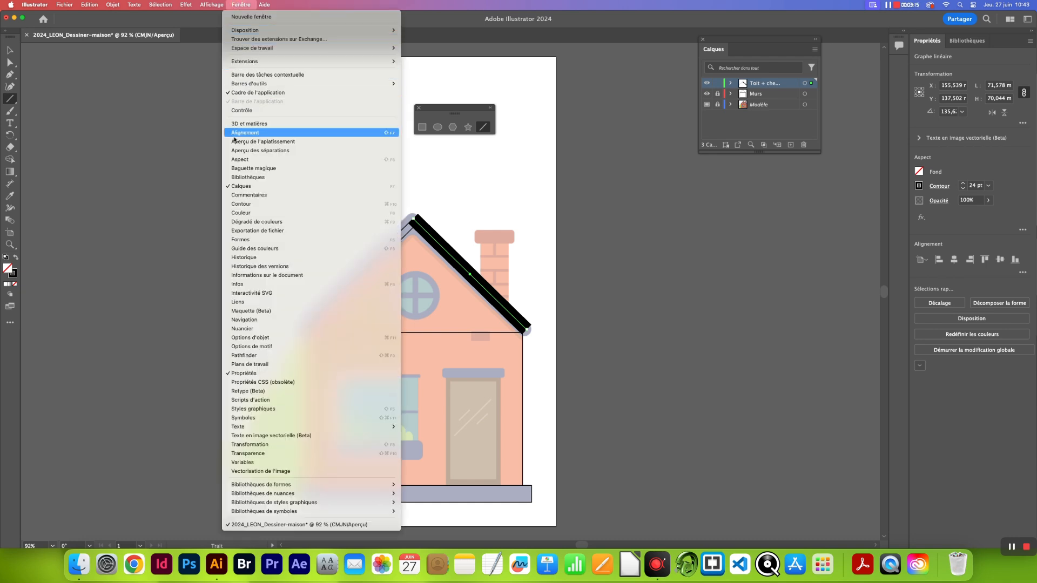
left_click(255, 204)
left_click(398, 193)
left_click_drag(400, 193, 632, 163)
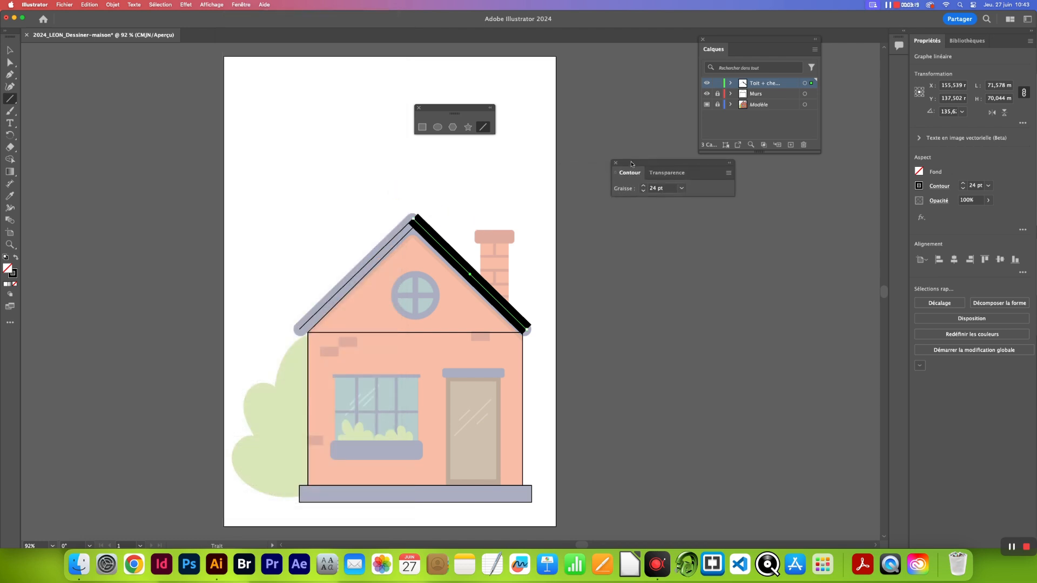
left_click(729, 173)
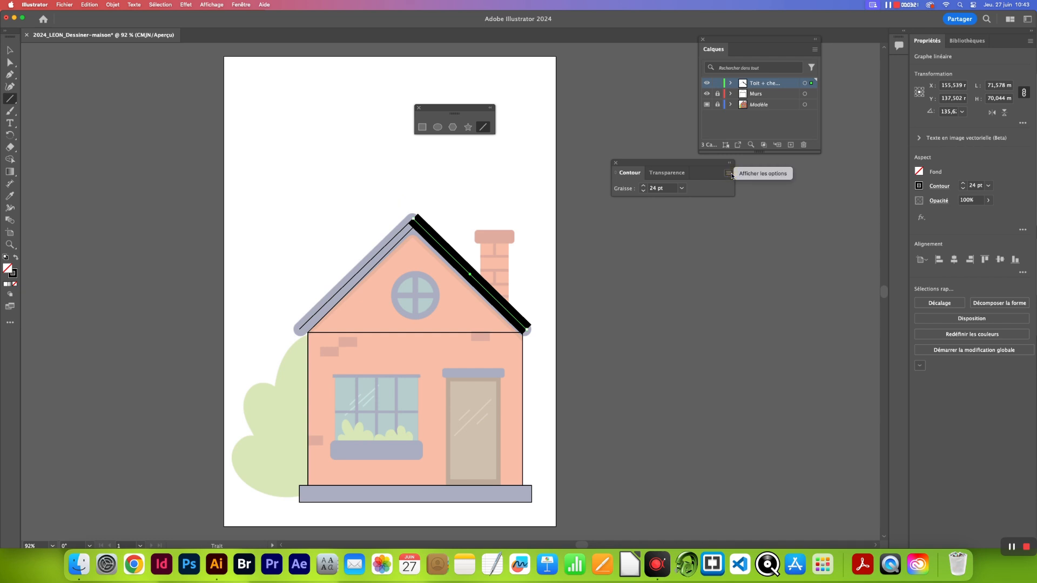
left_click(747, 174)
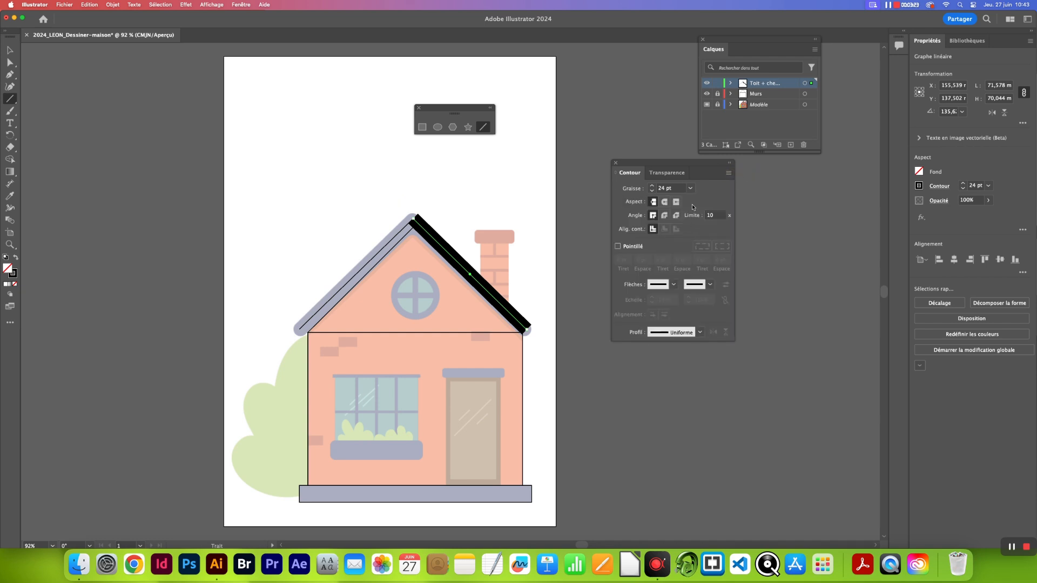
left_click(665, 202)
- Set the stroke weight of the left roof line to 22 pt
left_click(10, 50)
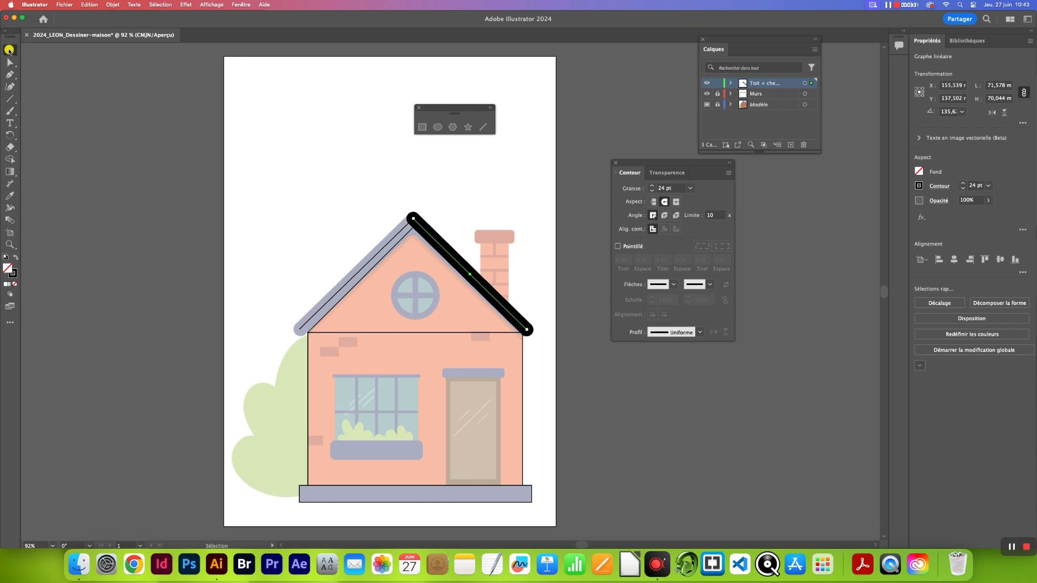
left_click(368, 259)
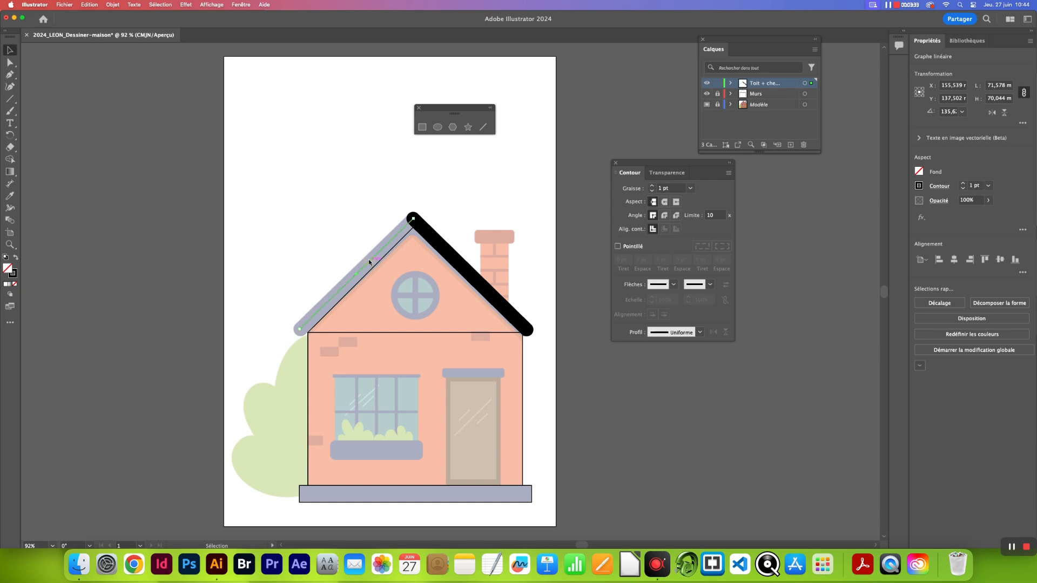
left_click(989, 186)
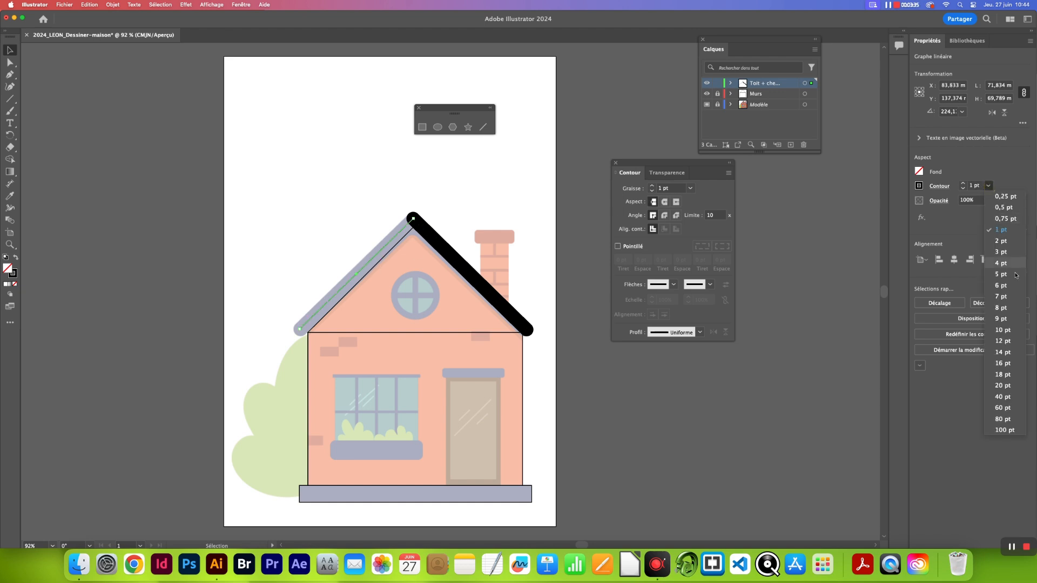
left_click(1002, 385)
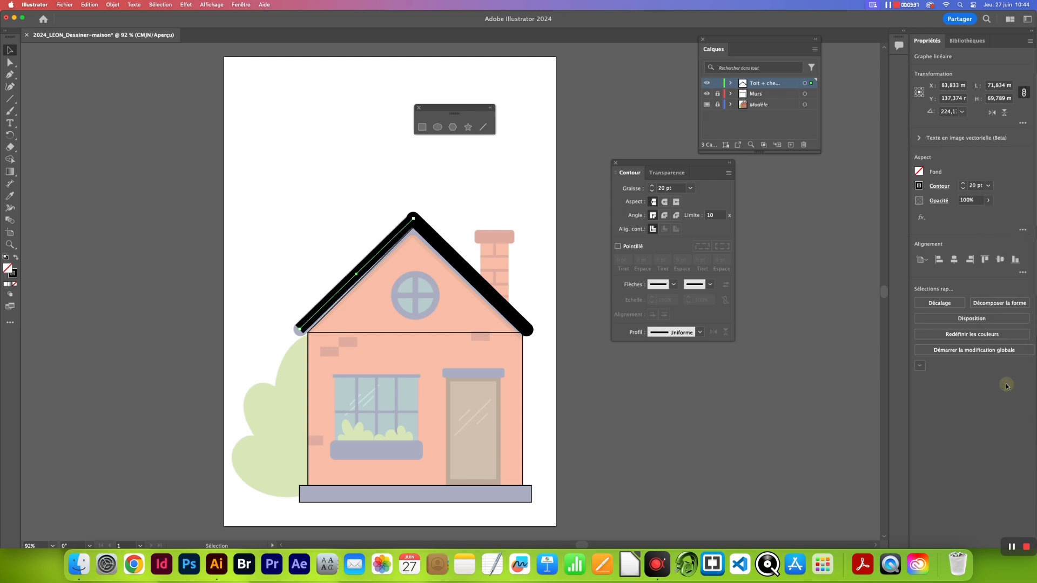
left_click(963, 184)
left_click(964, 184)
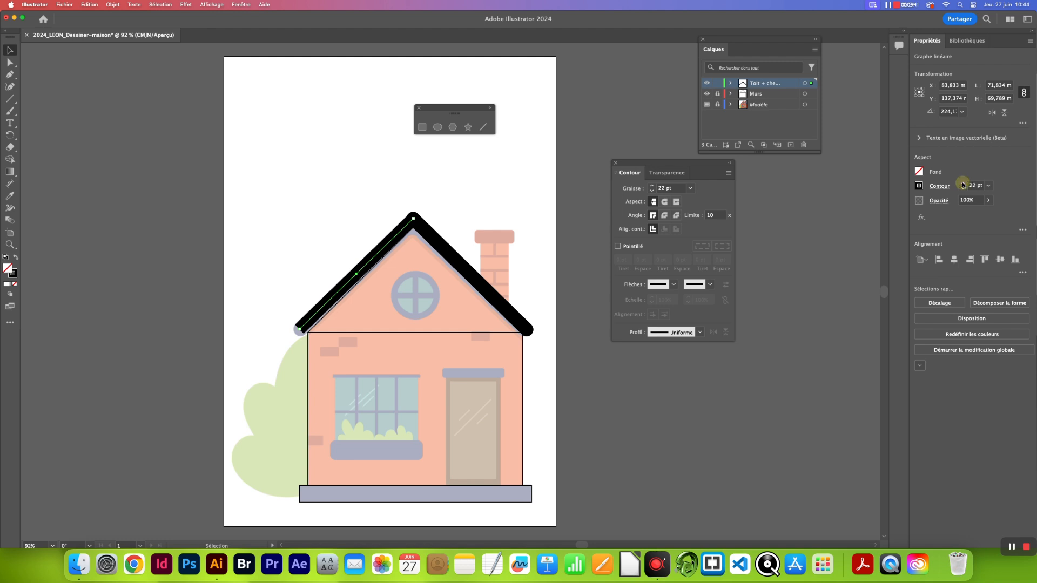
- Give the left roof line round caps, matching the right slope
left_click(536, 334)
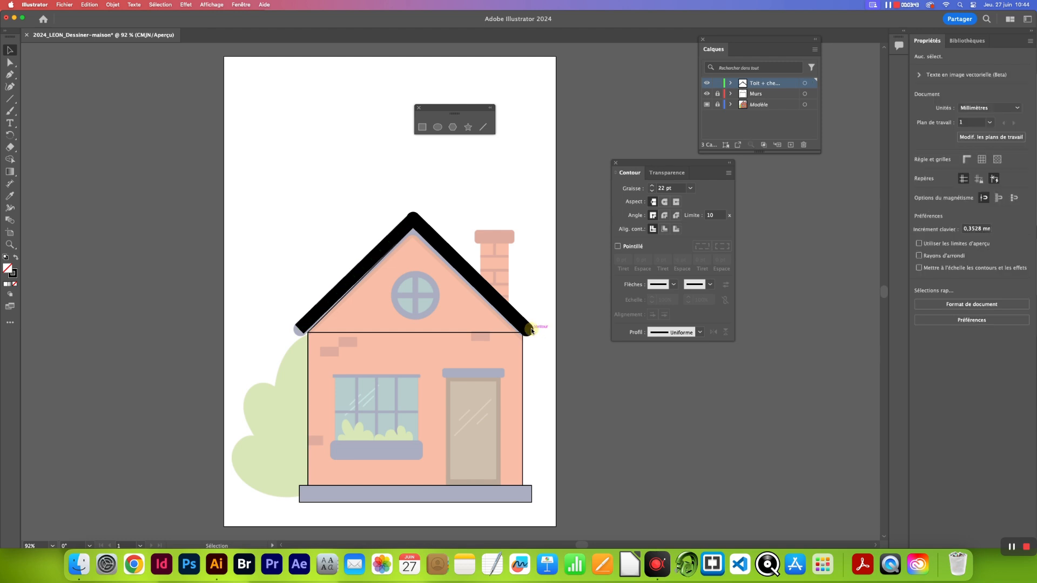
left_click(664, 202)
left_click(352, 273)
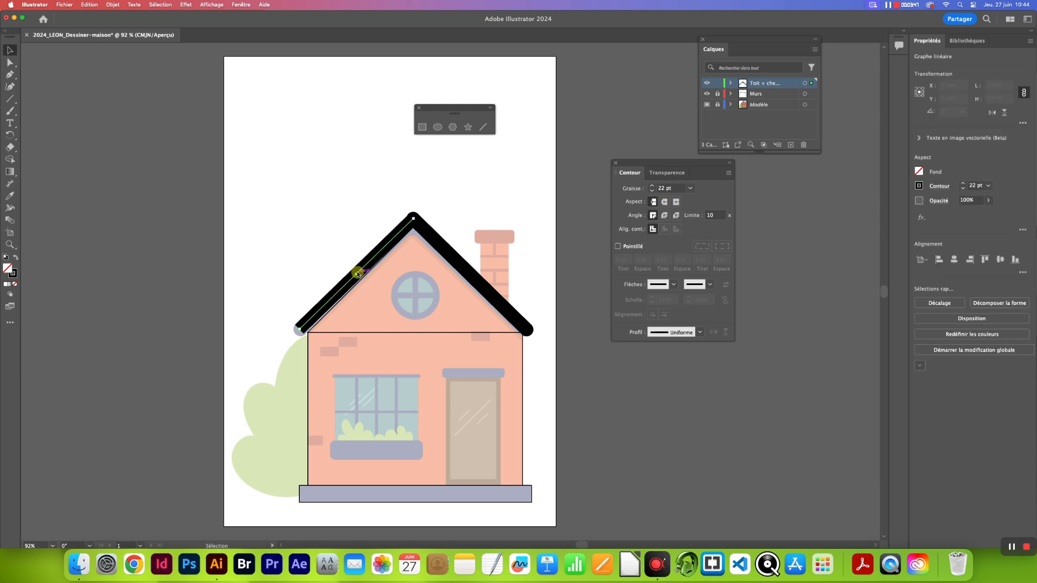
left_click(664, 202)
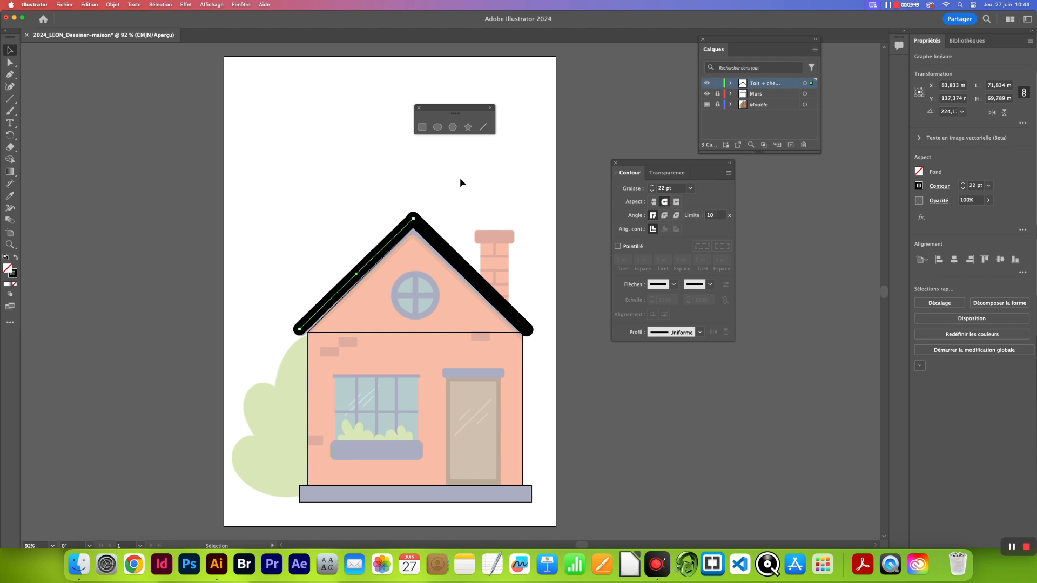
left_click(419, 193)
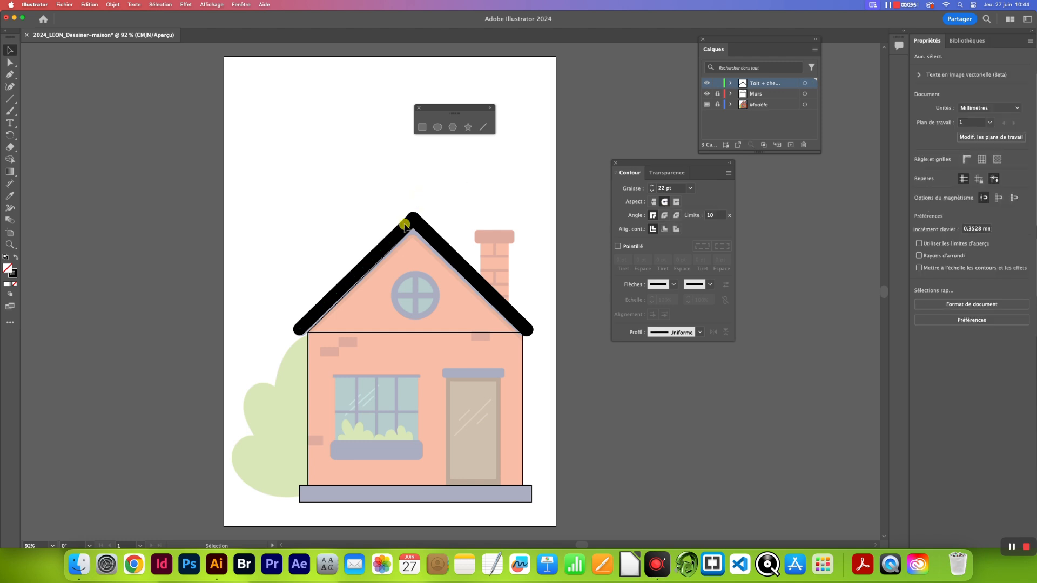
- Nudge the left roof line about 0.7 mm to the left, so it sits over the template's roof slope
left_click(394, 242)
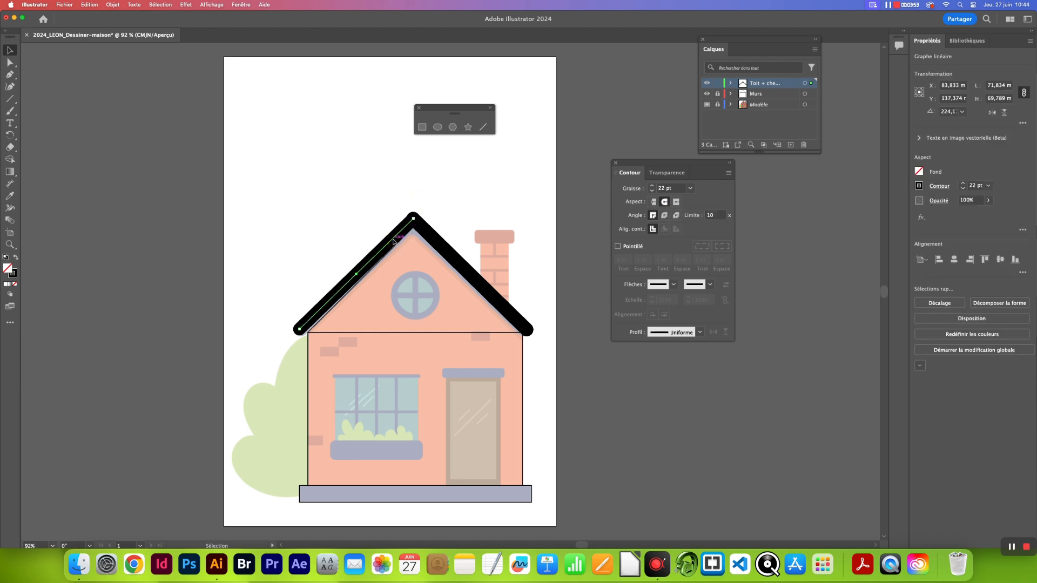
key("Left")
key("Left")
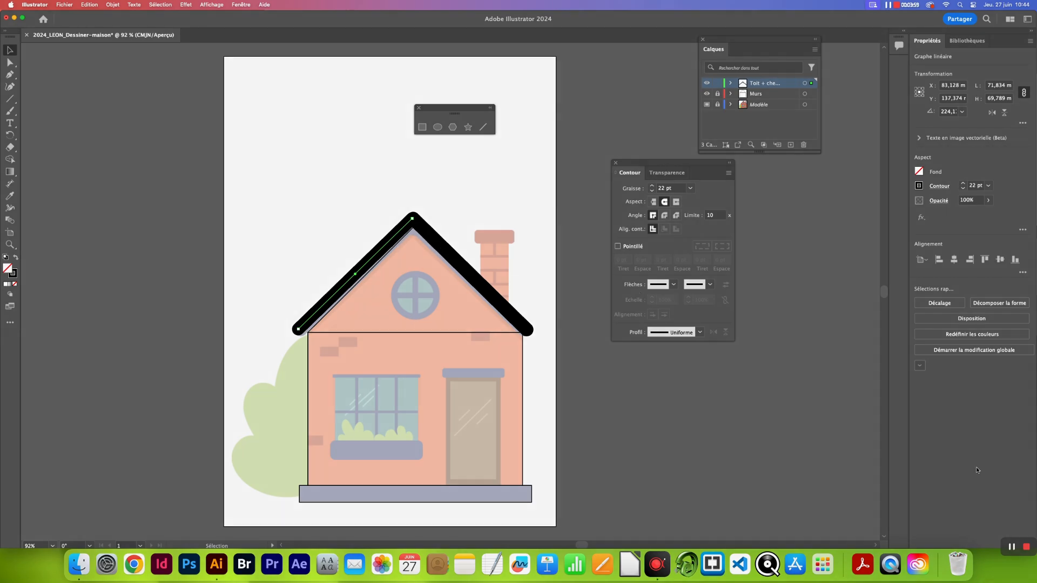
left_click(1027, 548)
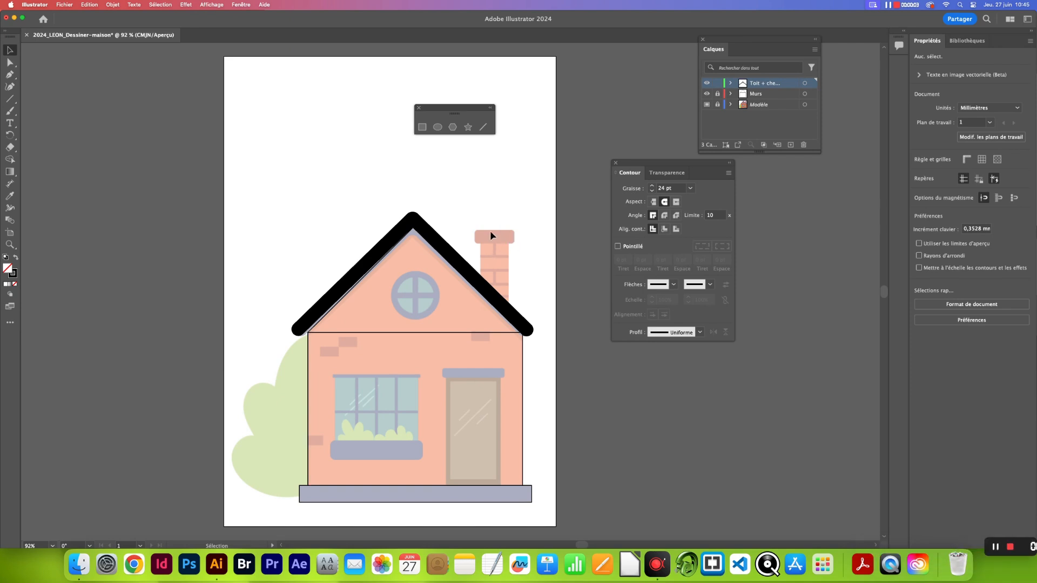
- Draw a rectangle about 21.5 × 5.4 mm over the chimney cap and set its stroke weight to 1 pt
left_click(425, 130)
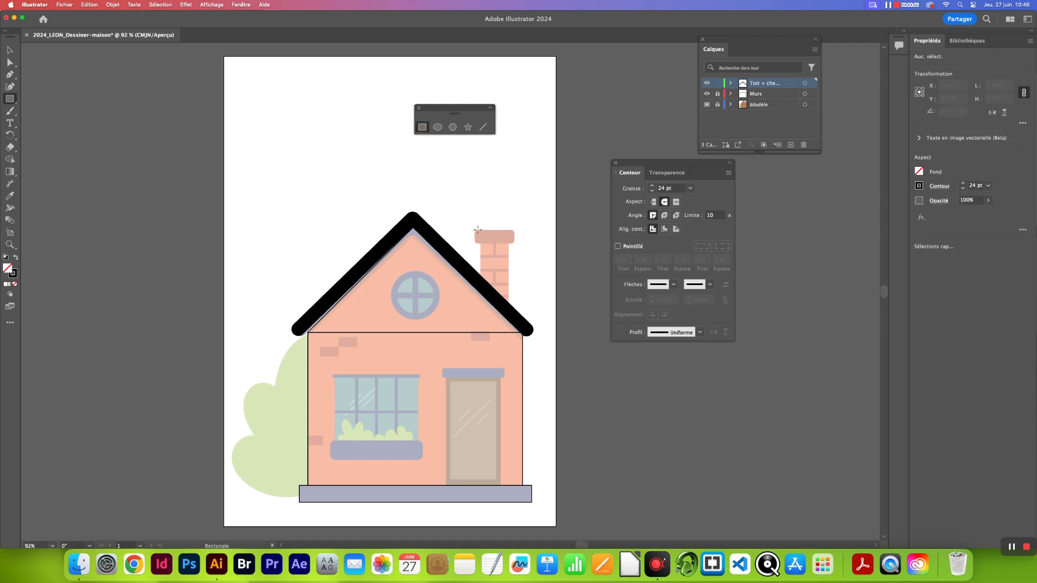
left_click_drag(490, 238, 510, 240)
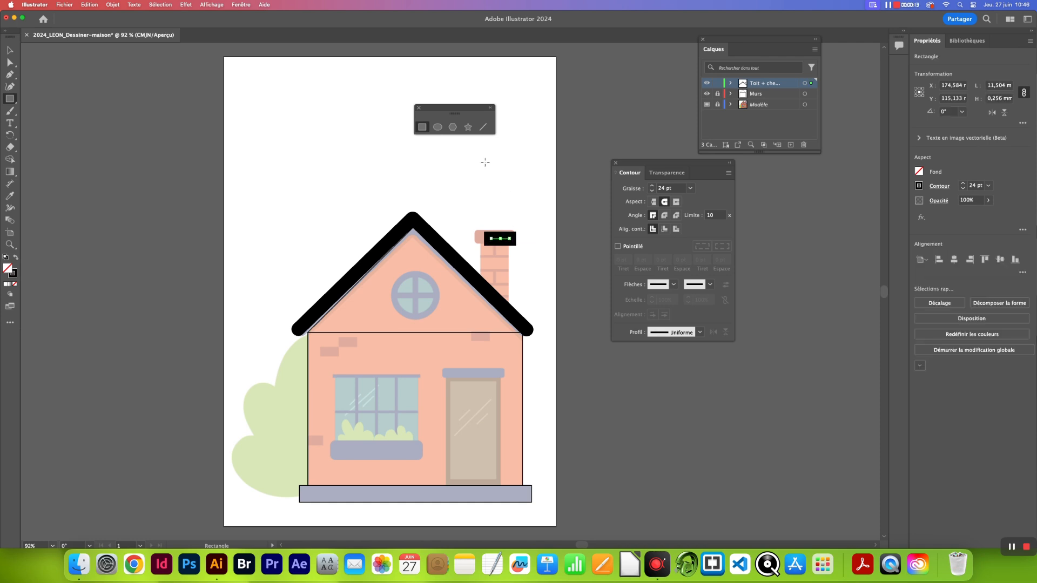
key("super+z")
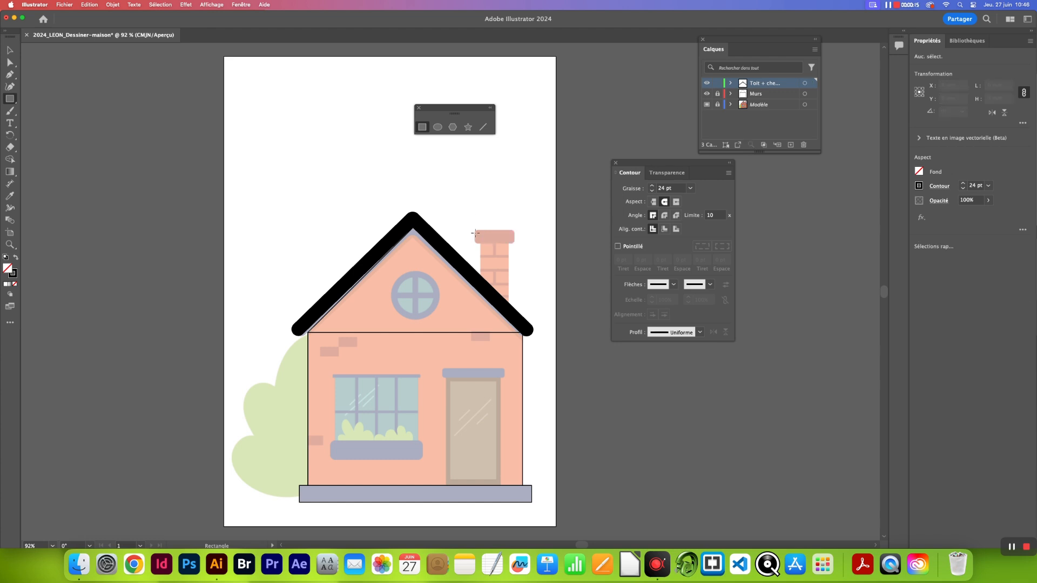
left_click_drag(475, 230, 509, 239)
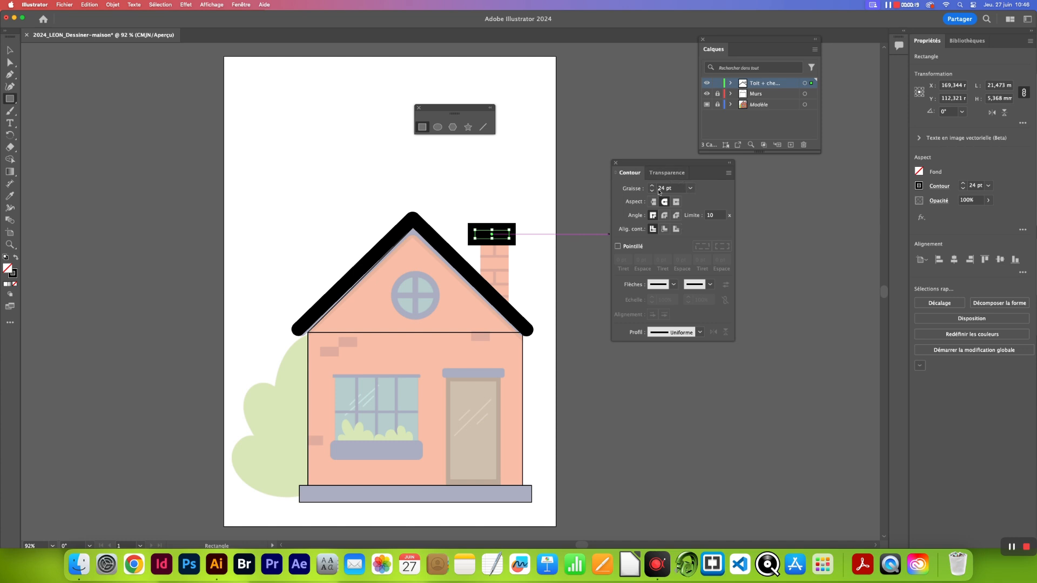
left_click(690, 188)
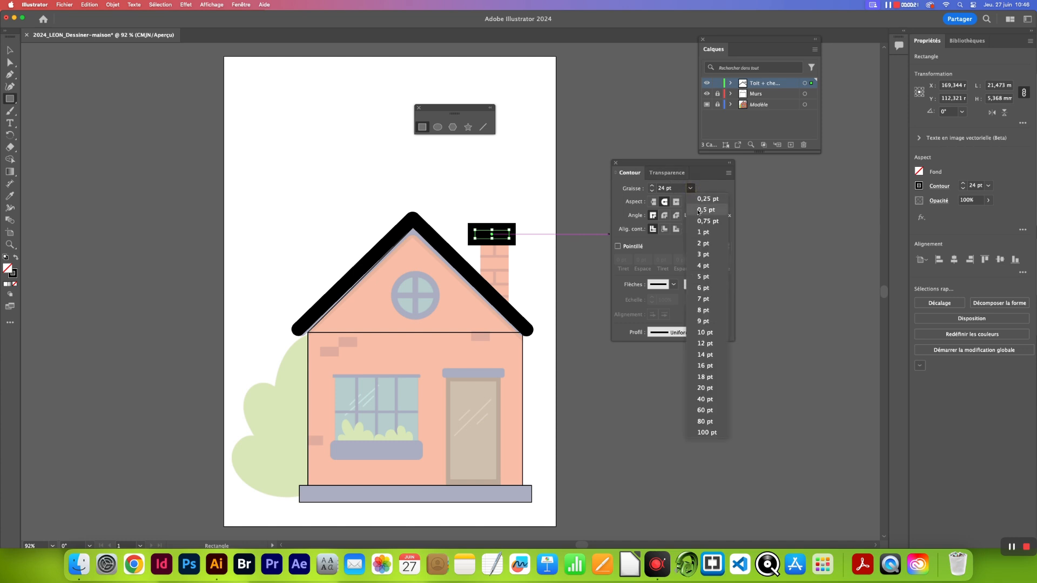
left_click(699, 232)
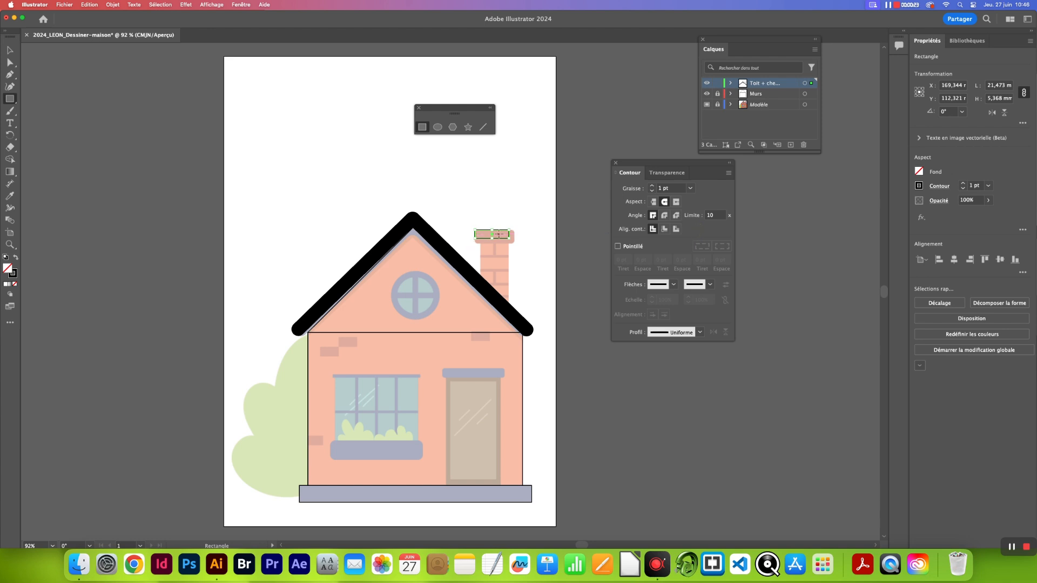
- Enlarge the chimney cap rectangle to about 24.4 × 7.9 mm to cover the template's cap
left_click(10, 50)
left_click_drag(509, 240, 515, 245)
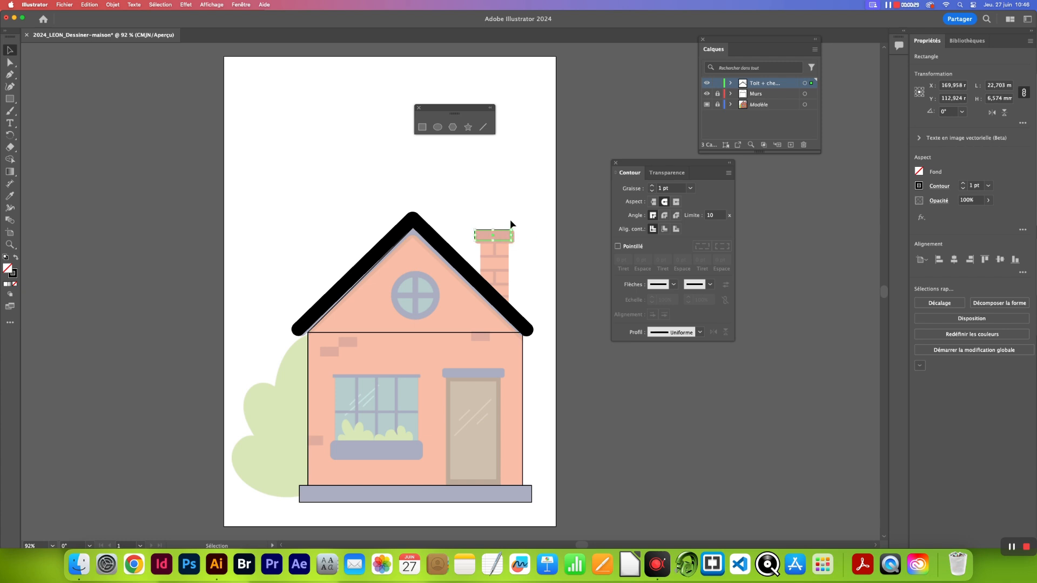
scroll(510, 220, "up", 5)
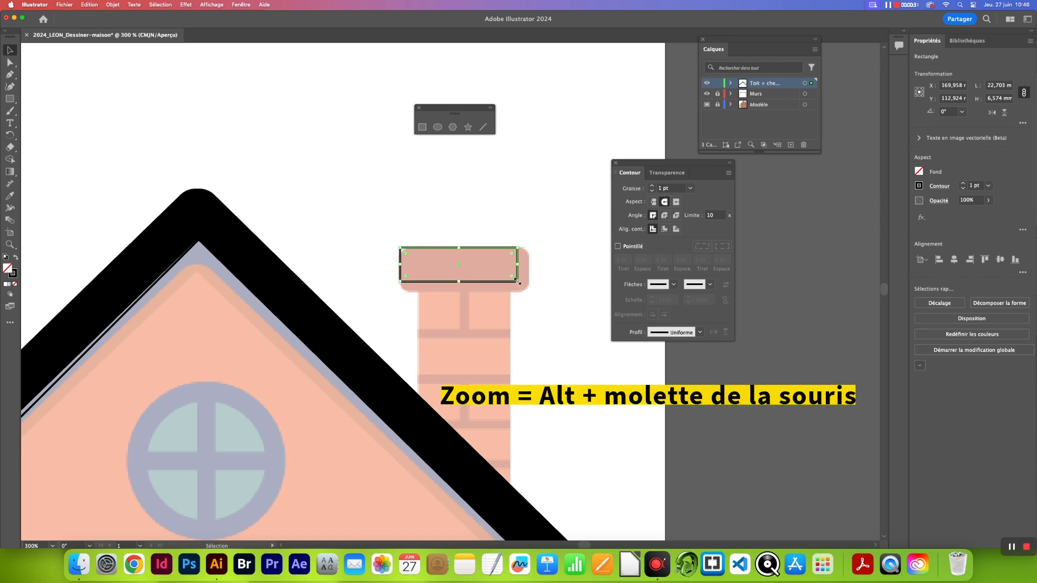
left_click_drag(517, 282, 527, 288)
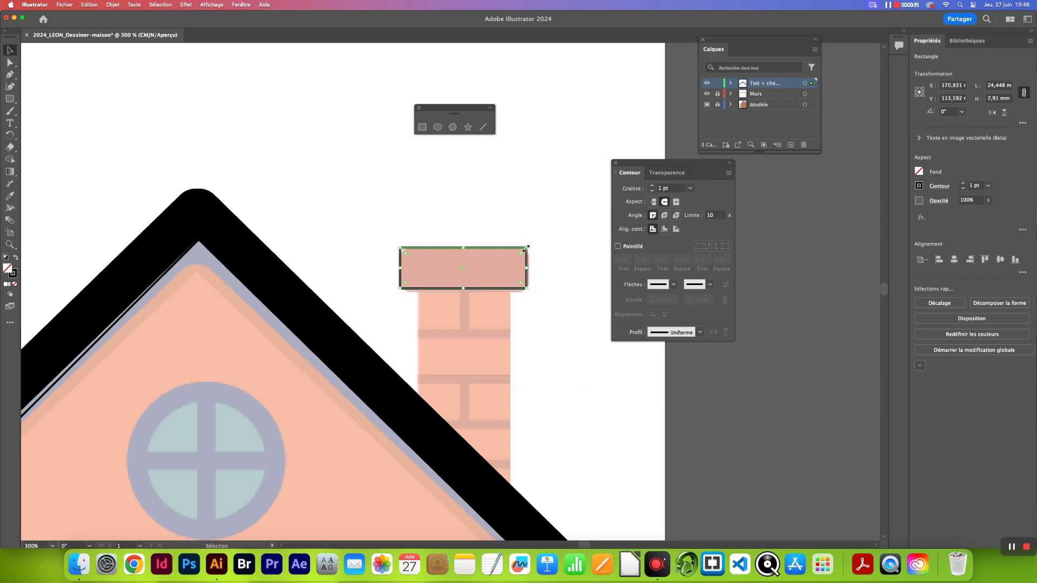
- Reduce the chimney cap rectangle to about 7.5 mm high and round all four corners to follow the template
left_click_drag(527, 247, 512, 263)
left_click(521, 258)
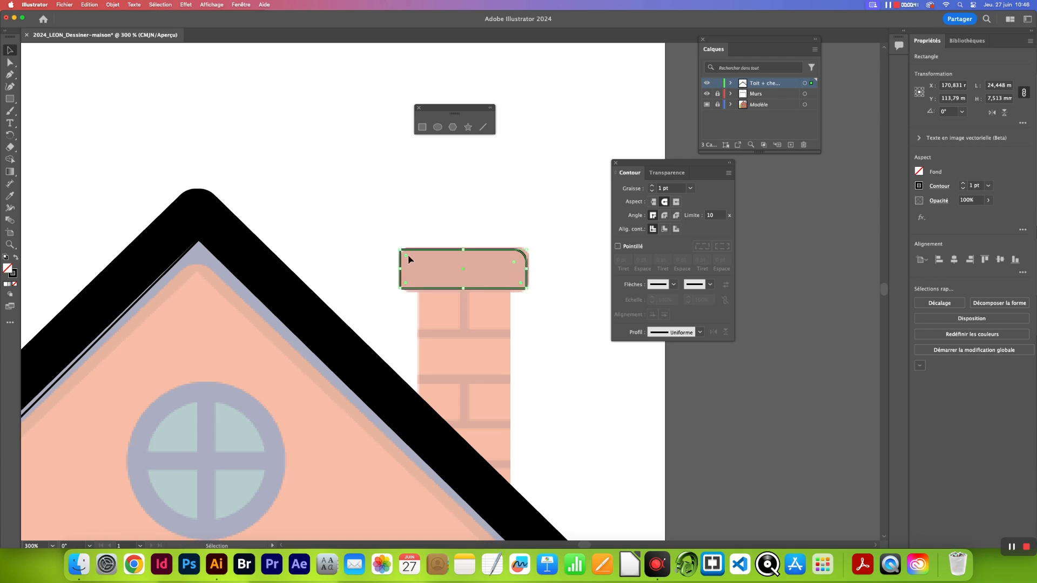
left_click_drag(406, 255, 412, 282)
left_click_drag(518, 279, 512, 291)
left_click_drag(502, 277, 531, 249)
left_click_drag(423, 275, 409, 238)
left_click_drag(521, 282, 514, 277)
left_click(511, 324)
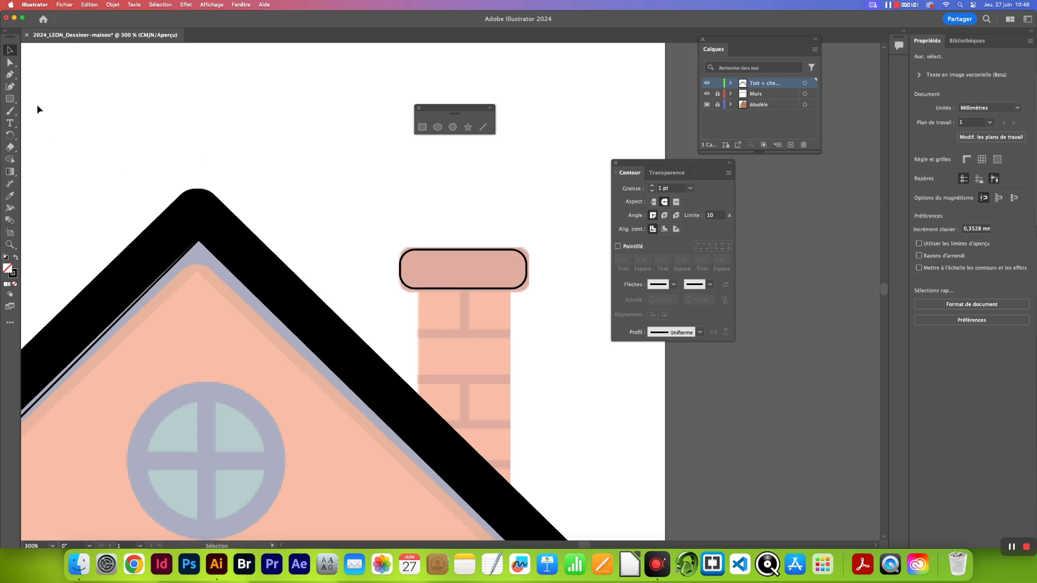
- Draw a rectangle about 18 × 48 mm over the chimney shaft, from inside the cap down past the roof slope
left_click(423, 127)
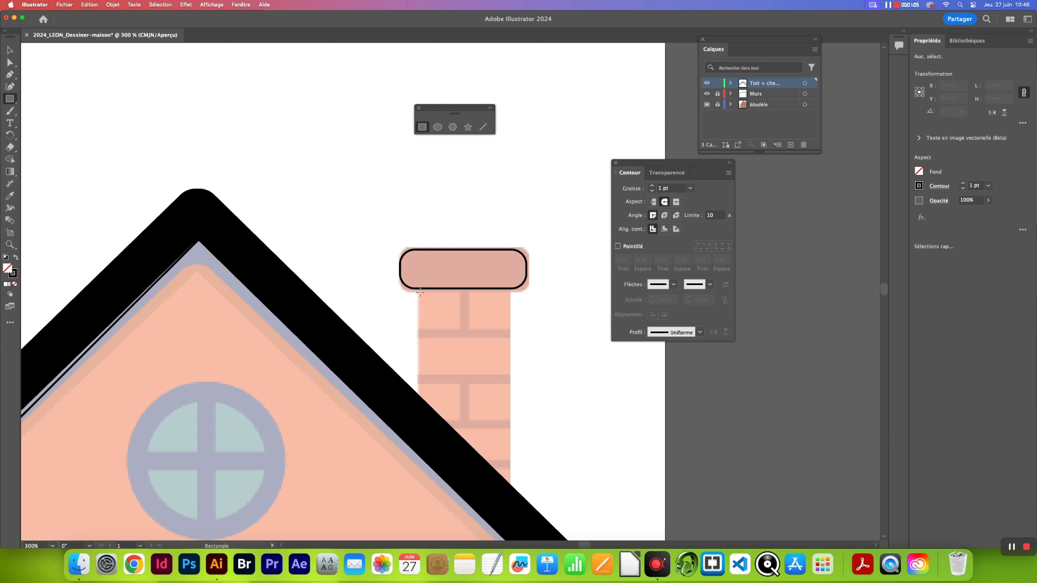
mouse_move(417, 269)
left_mouse_down()
mouse_move(431, 333)
mouse_move(468, 374)
mouse_move(483, 468)
mouse_move(511, 515)
left_mouse_up()
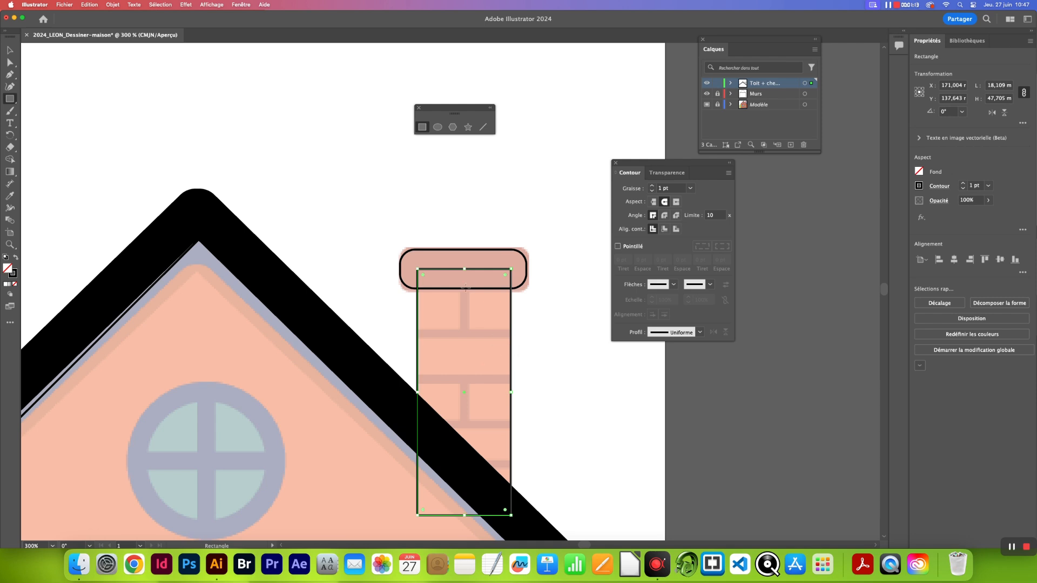
- Draw straight lines along the chimney's brick joints: two vertical ones at its centre and four horizontal ones across the shaft
left_click(484, 128)
mouse_move(464, 276)
left_mouse_down()
mouse_move(464, 336)
mouse_move(423, 334)
mouse_move(511, 334)
left_mouse_up()
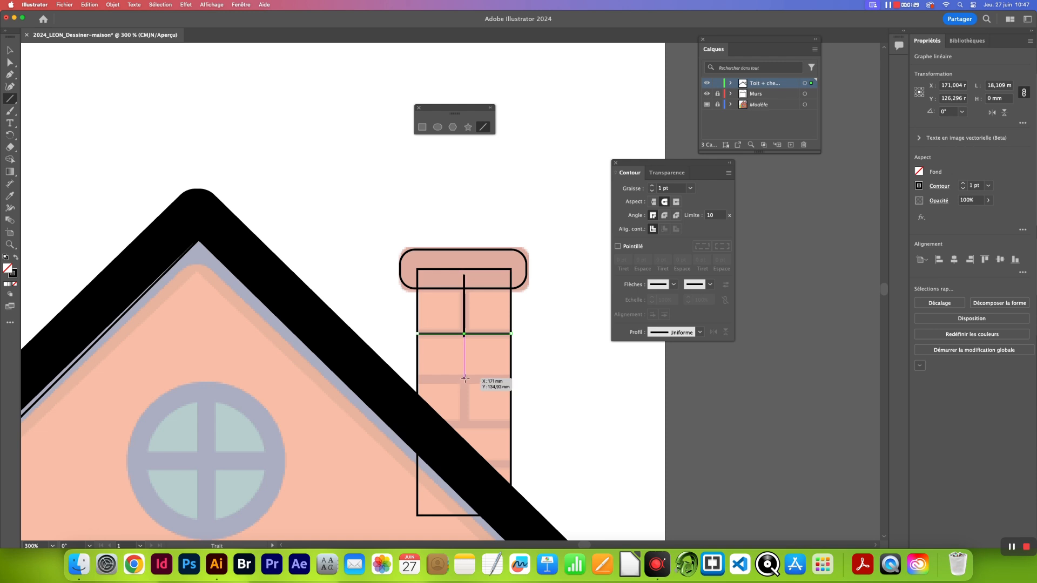
left_click_drag(464, 378, 465, 427)
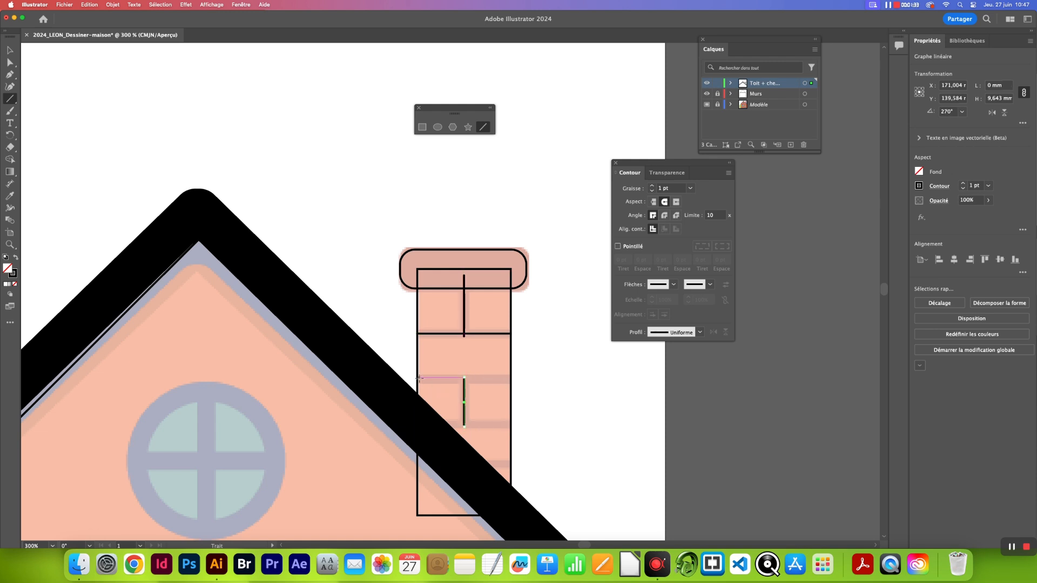
left_click_drag(417, 377, 511, 378)
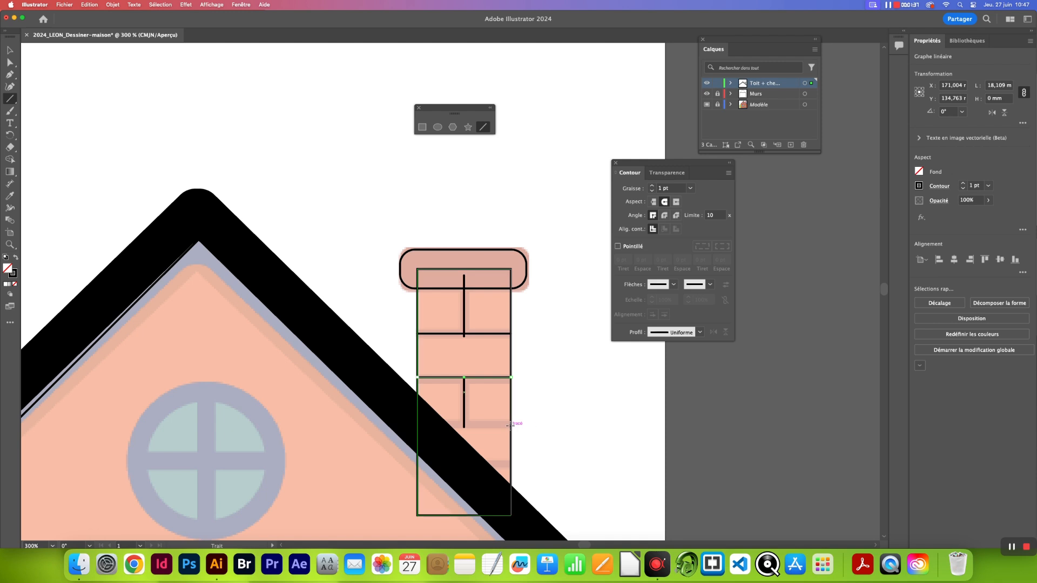
left_click_drag(511, 425, 417, 425)
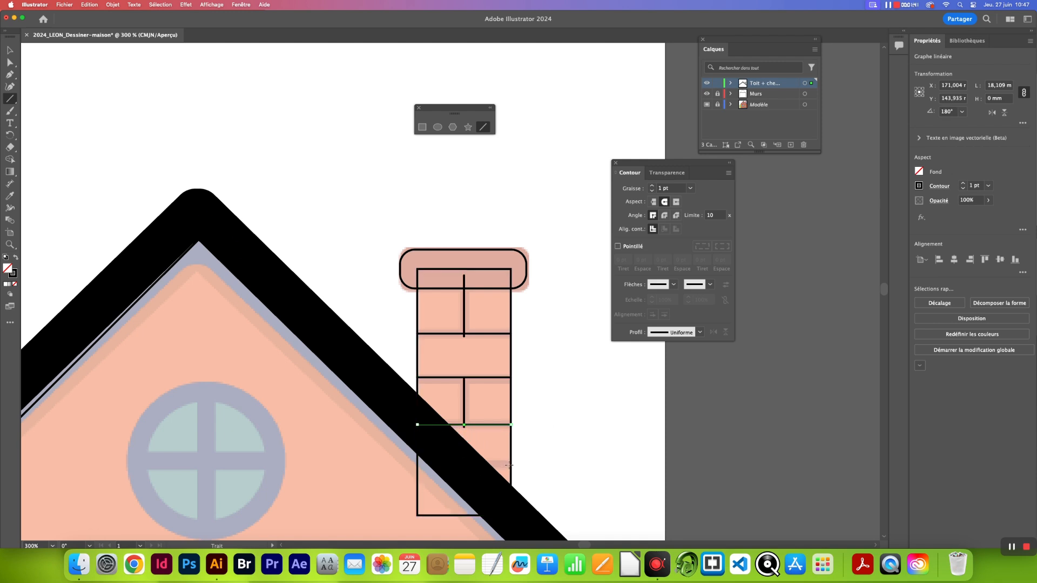
left_click_drag(512, 465, 470, 465)
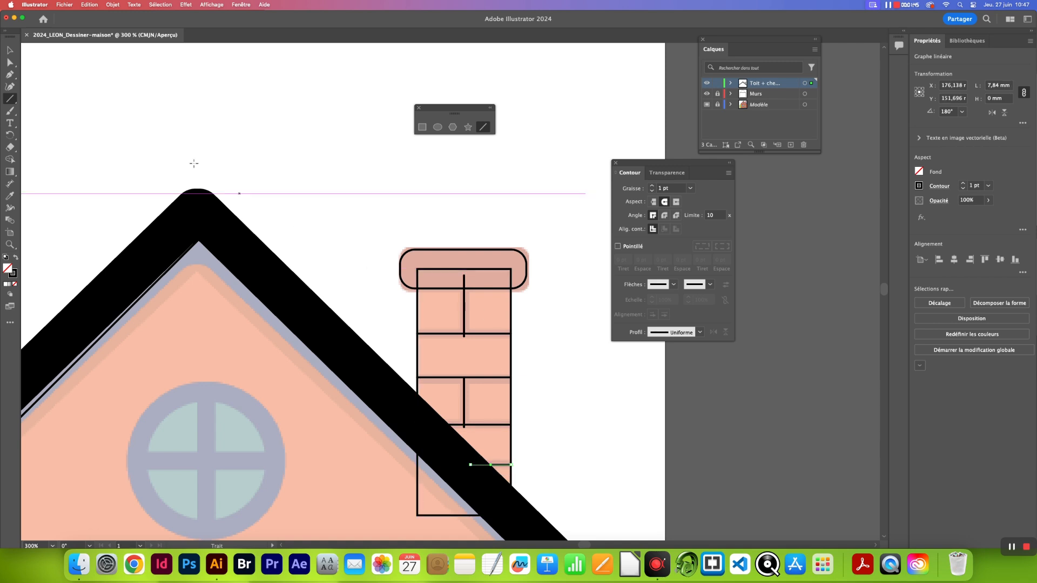
- Set the uppermost horizontal brick joint line to a 4 pt stroke with butt caps
left_click(11, 51)
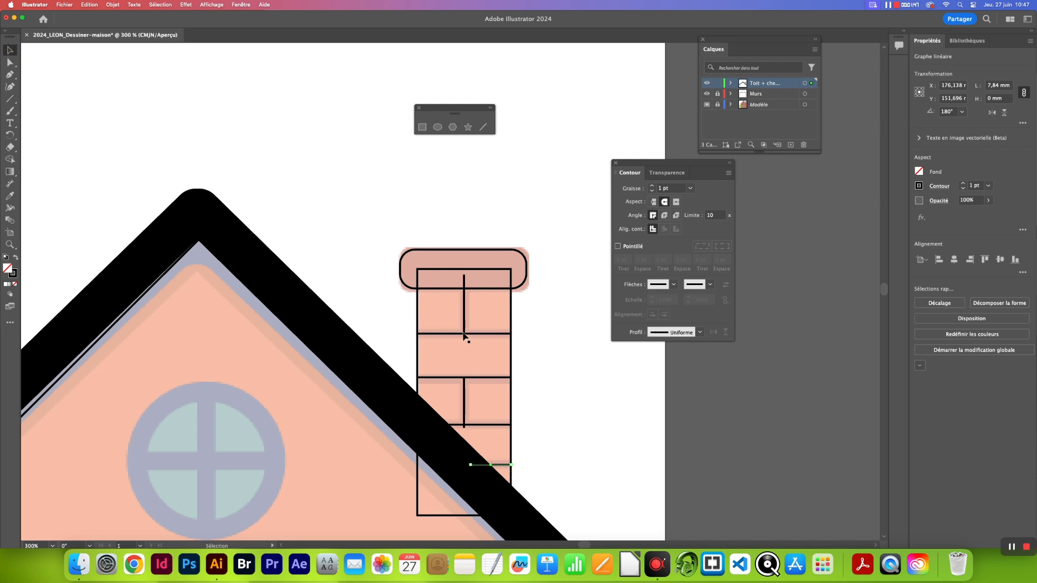
left_click(464, 334)
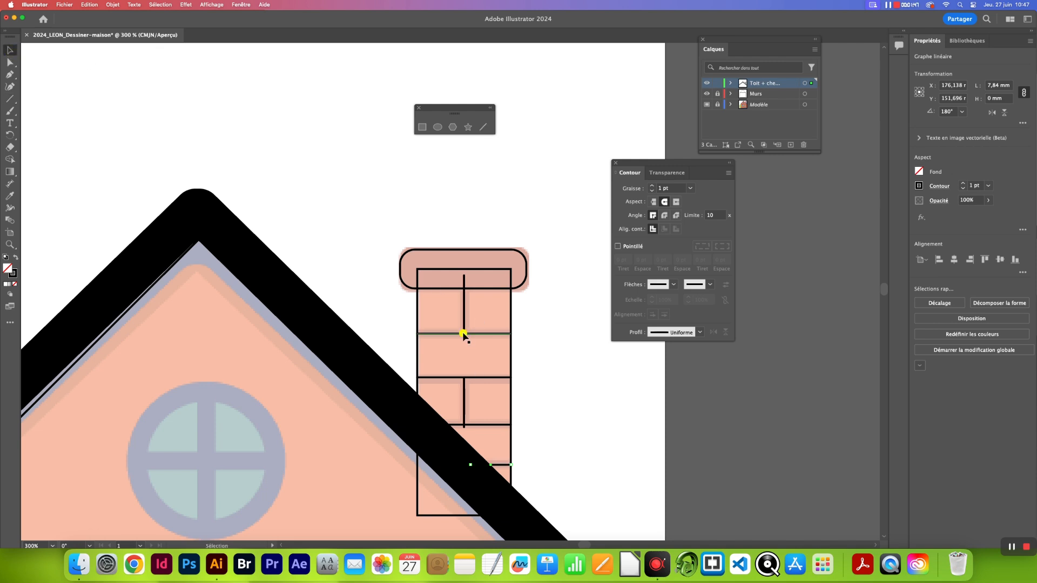
left_click(652, 186)
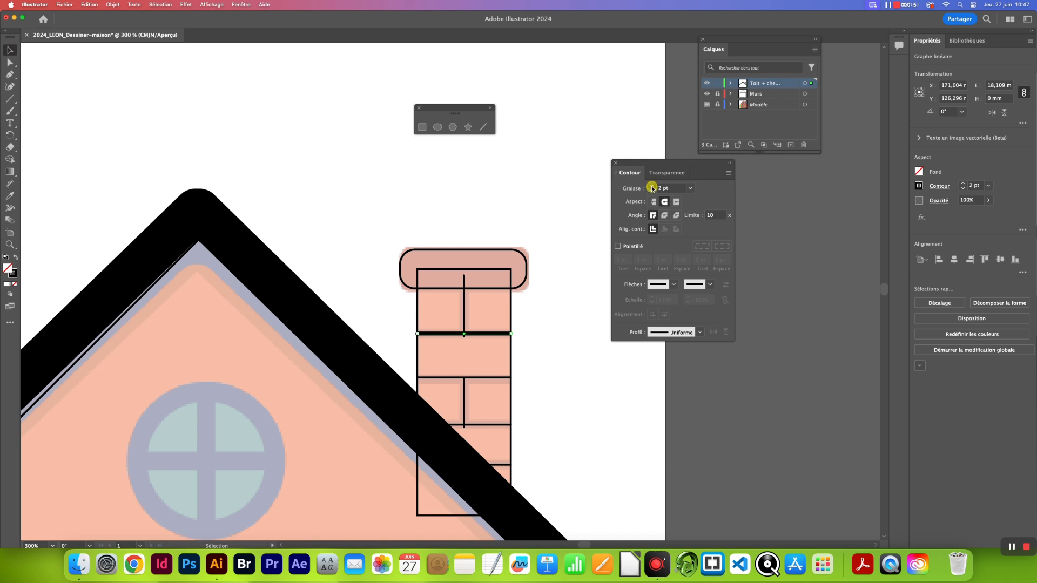
left_click(652, 187)
left_click(652, 186)
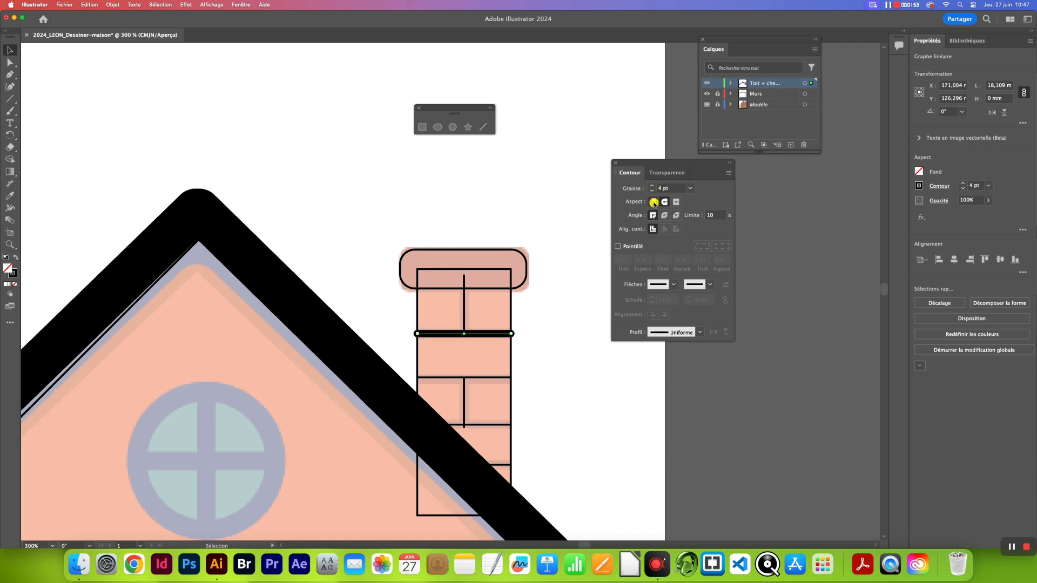
left_click(653, 202)
- Set the upper vertical brick joint line on the chimney to a 4 pt stroke with butt caps
left_click(464, 302)
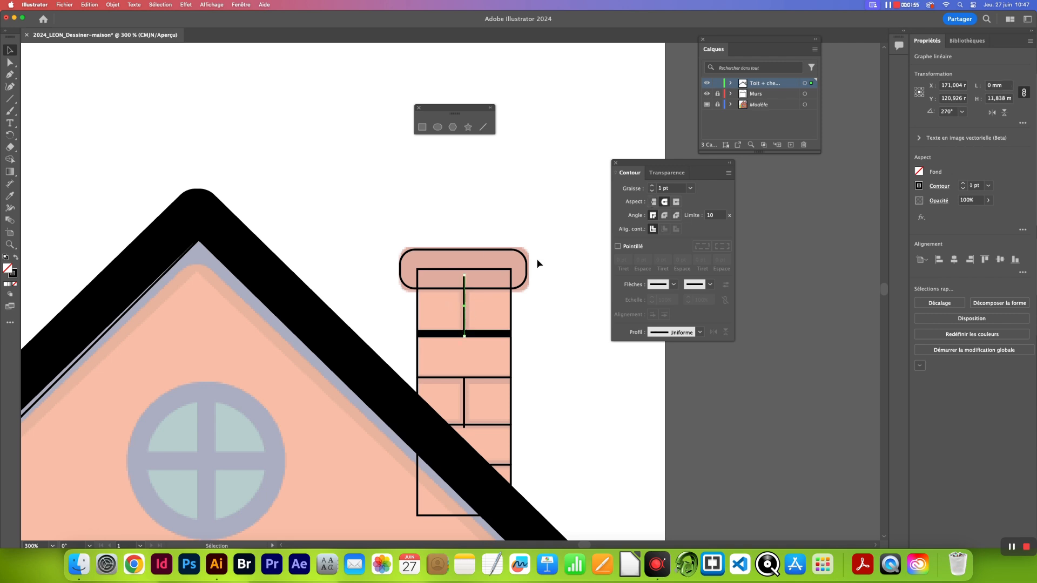
left_click(652, 187)
left_click(652, 187)
left_click(652, 187)
left_click(654, 203)
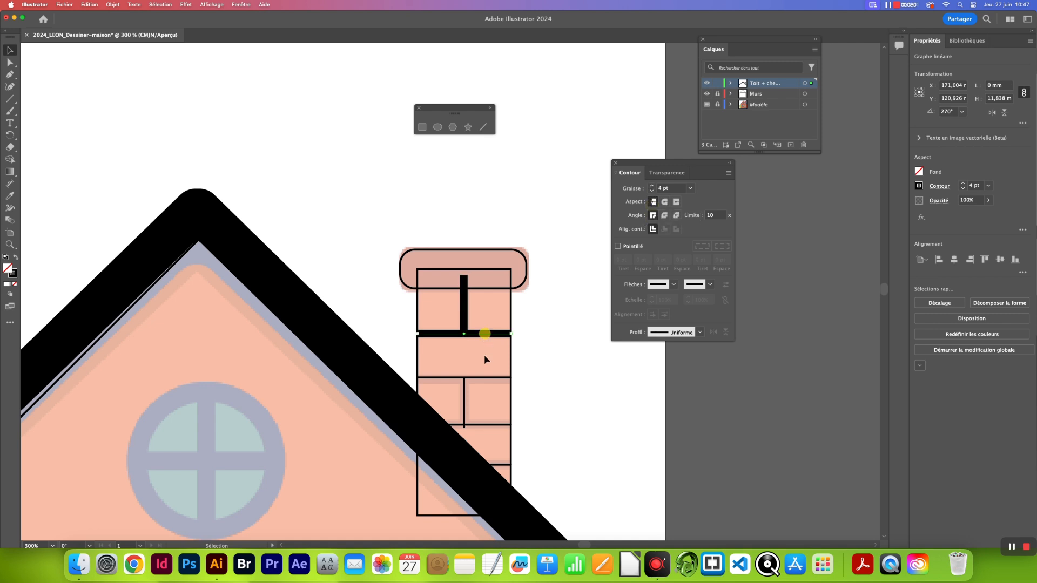
- Give the chimney's lower brick joint lines, three horizontal and one vertical, a 3 pt stroke with butt caps
left_click(482, 378)
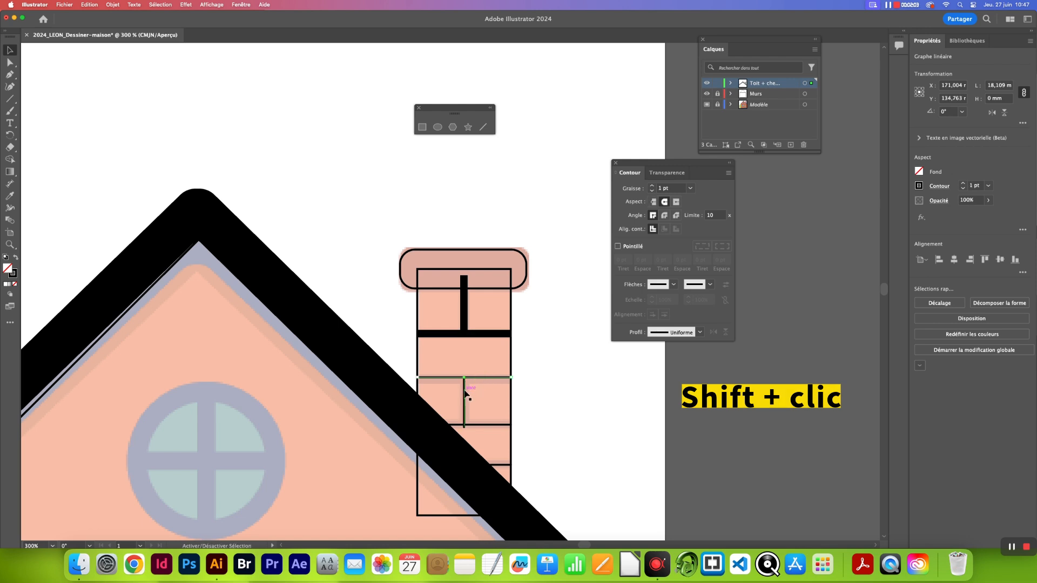
left_click(465, 392, "shift")
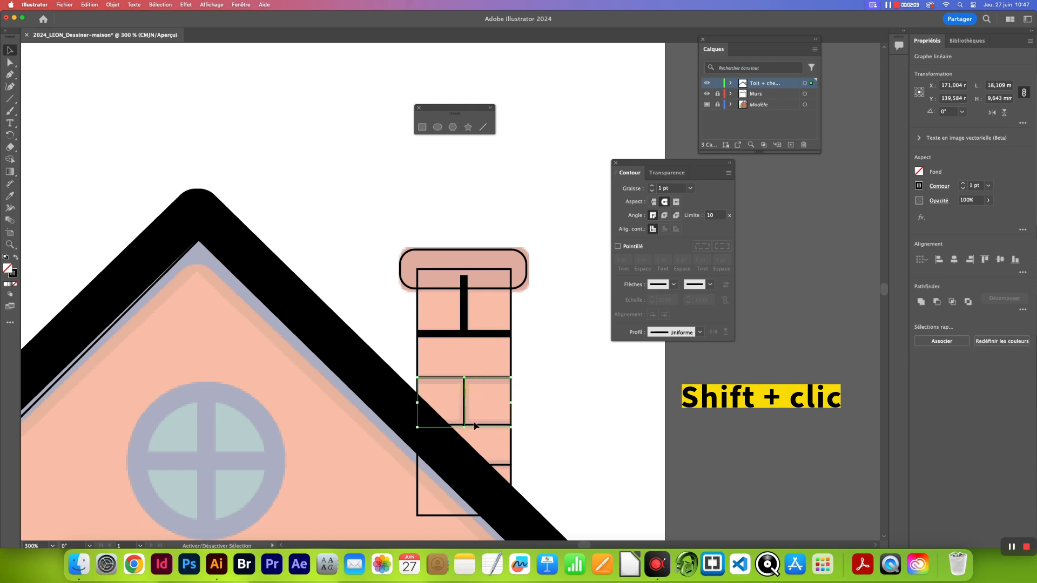
left_click(498, 464, "shift")
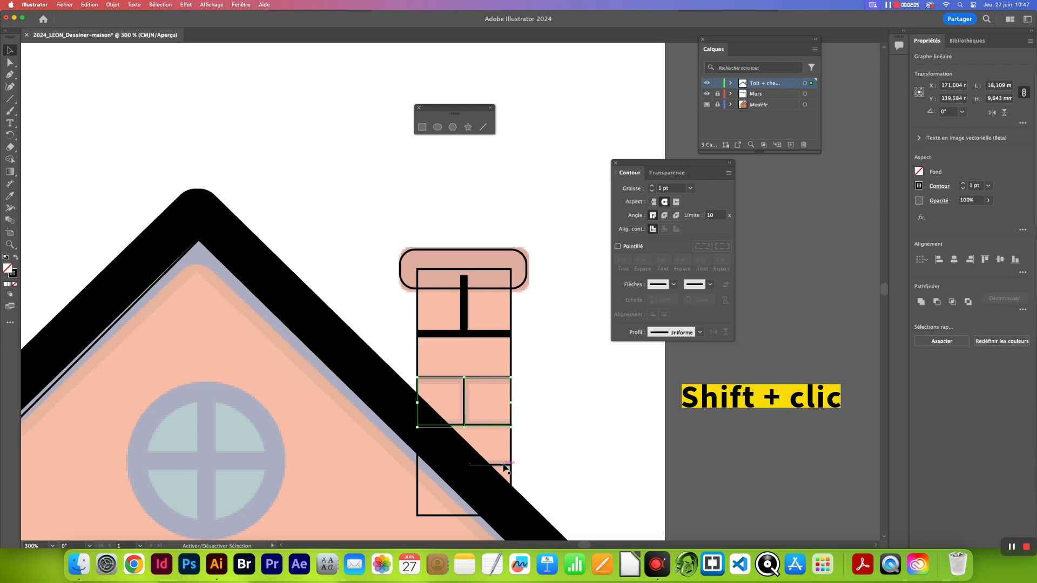
left_click(652, 185)
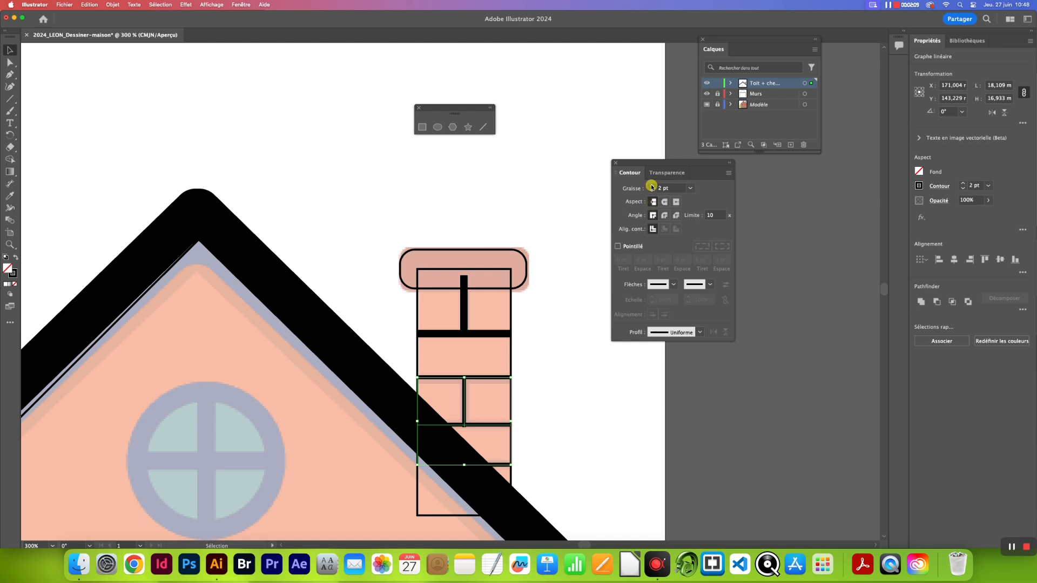
left_click(652, 186)
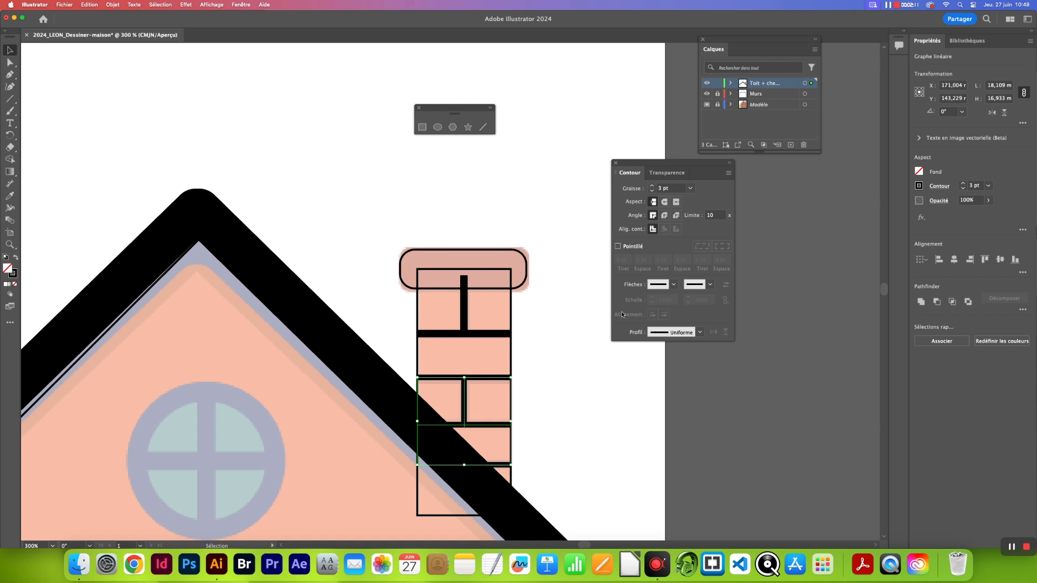
left_click(562, 369)
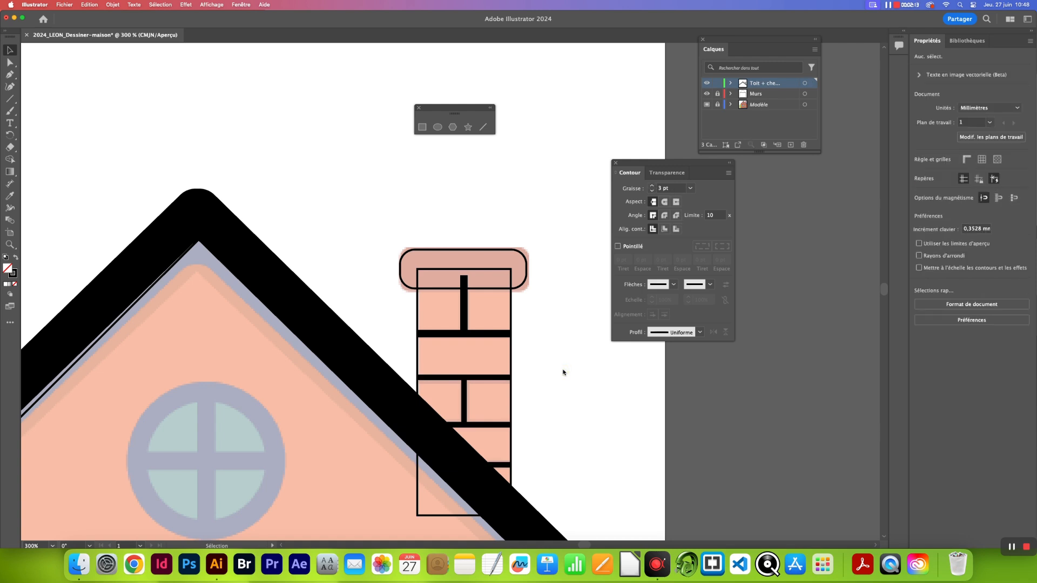
- Add a new top layer named "Fenêtres et porte" and lock the roof-and-chimney and Murs layers
key("super+minus")
key("super+minus")
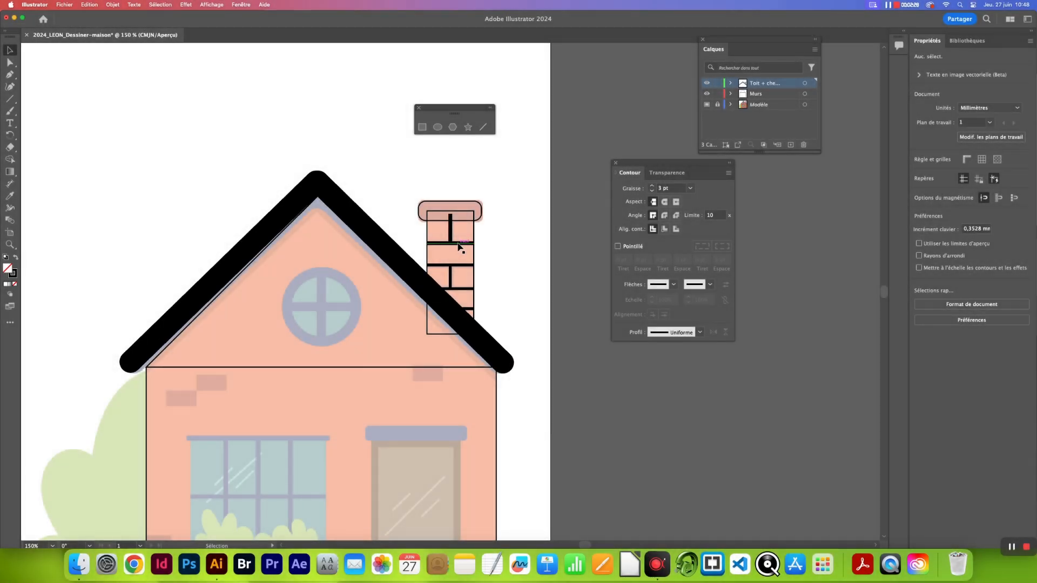
scroll(238, 360, "down", 5)
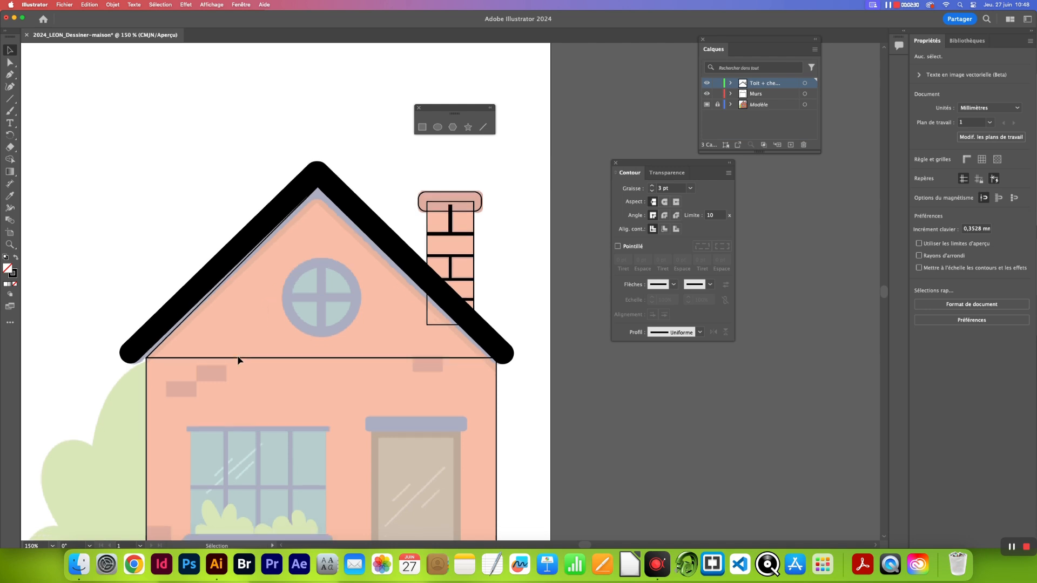
scroll(235, 364, "down", 1)
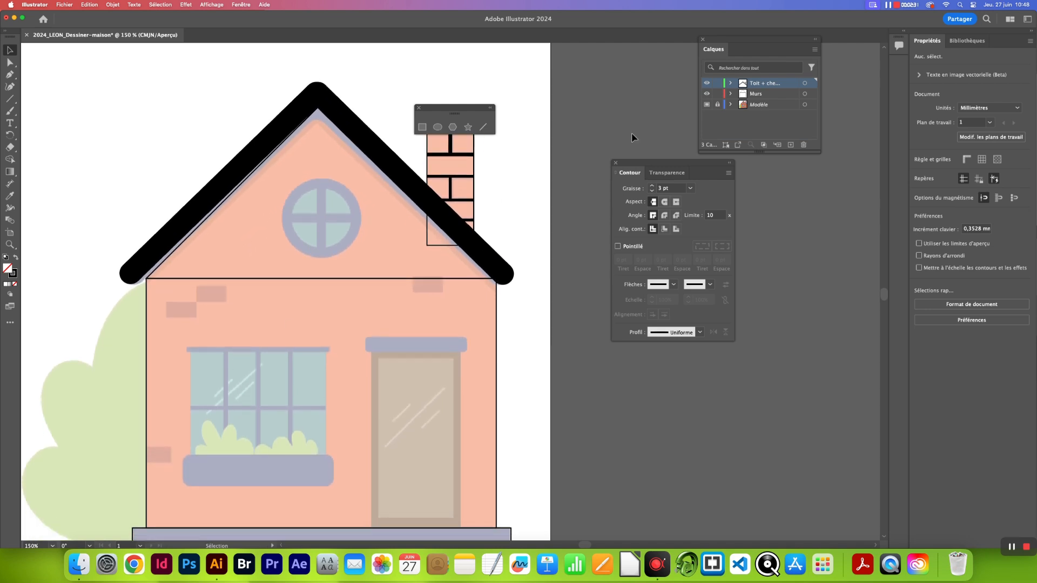
left_click(791, 144)
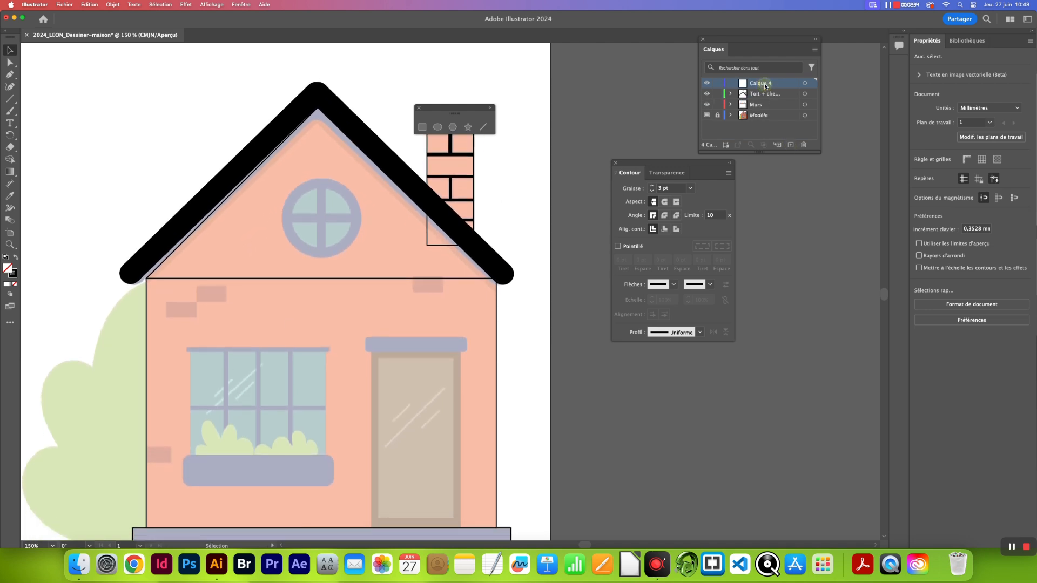
left_click(814, 50)
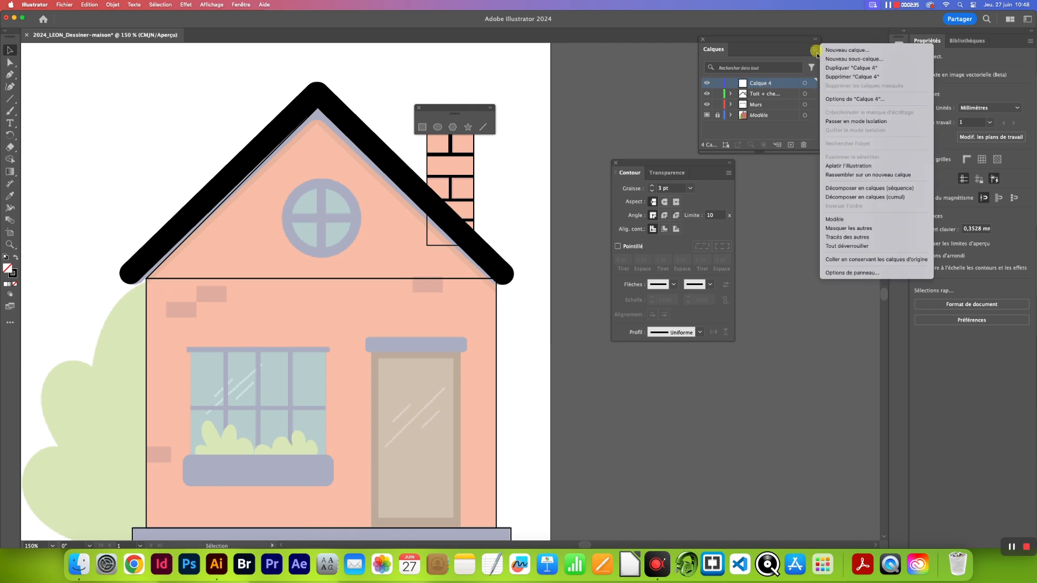
left_click(829, 98)
type("Fenêtres et p")
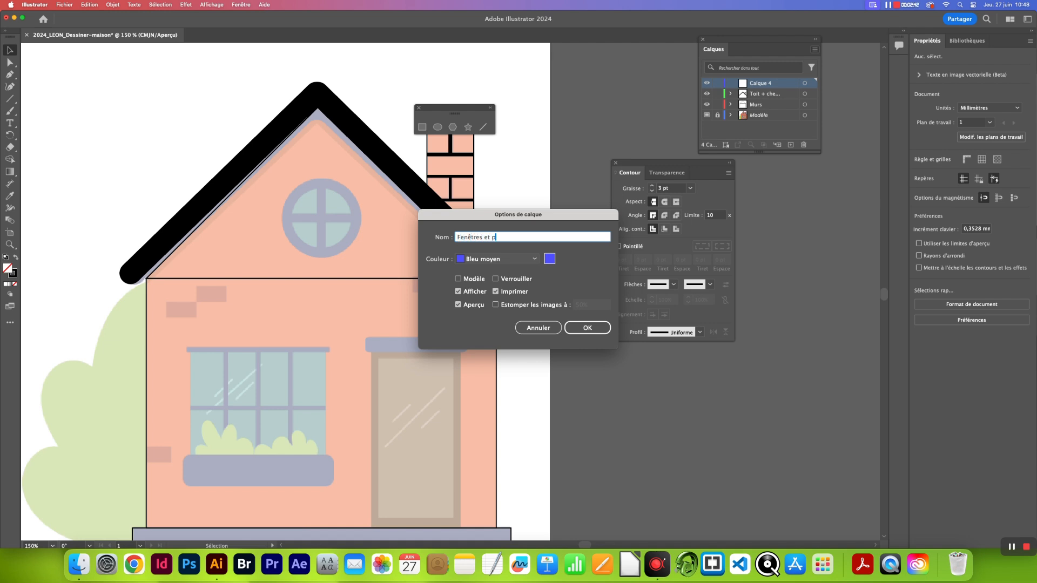
type("orte")
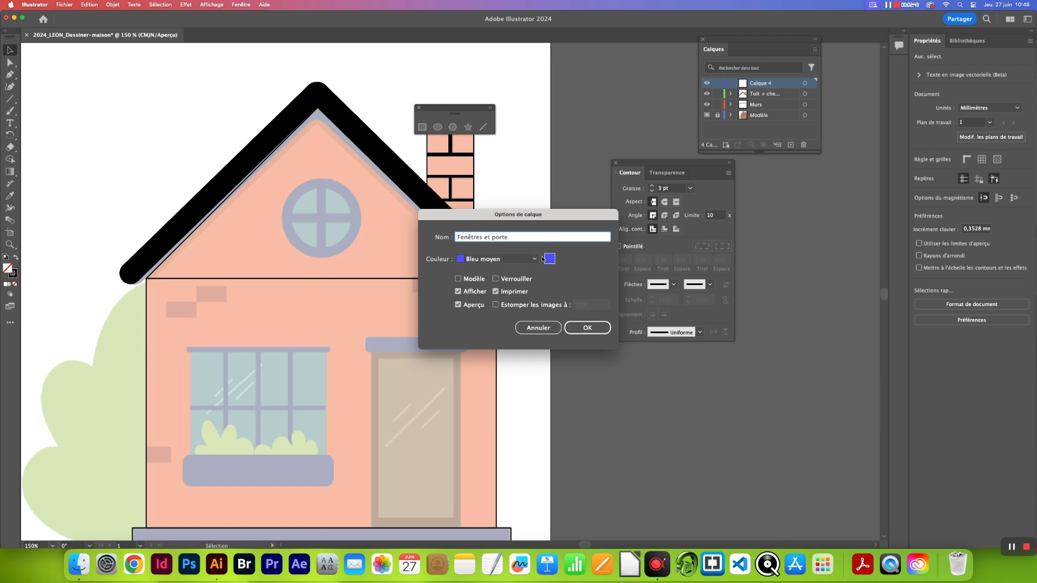
left_click(586, 327)
left_click(718, 93)
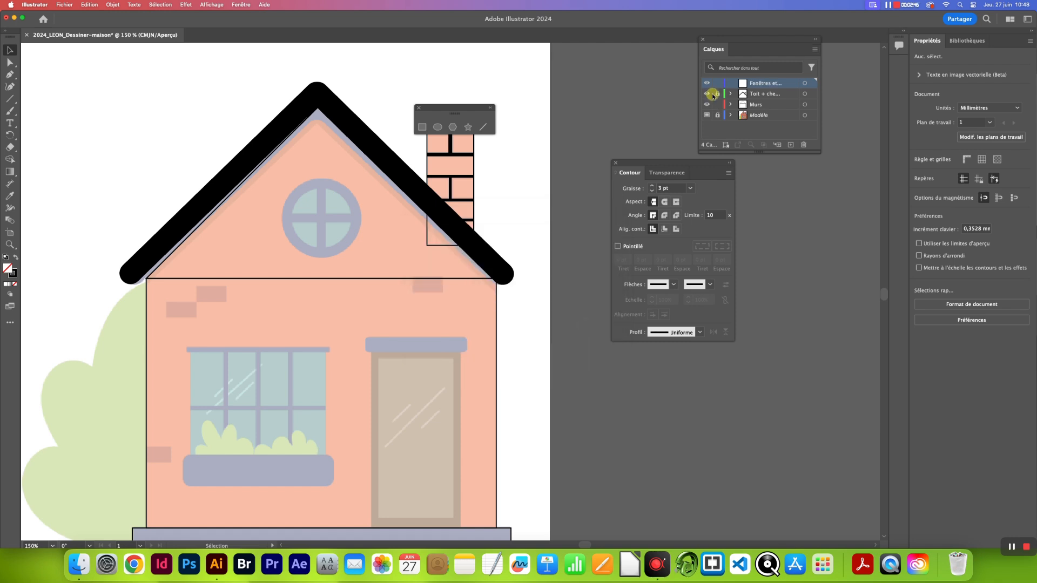
left_click(717, 104)
- Draw a circle about 28 mm in diameter from the centre of the round gable window, nudging it to match the template
left_click(437, 127)
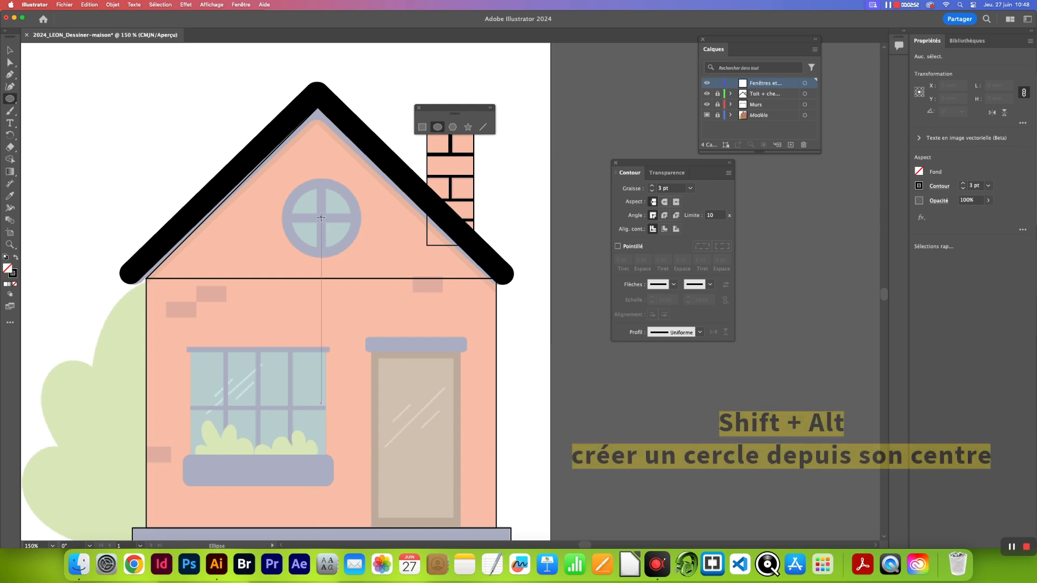
left_click_drag(321, 217, 353, 254)
key("Down")
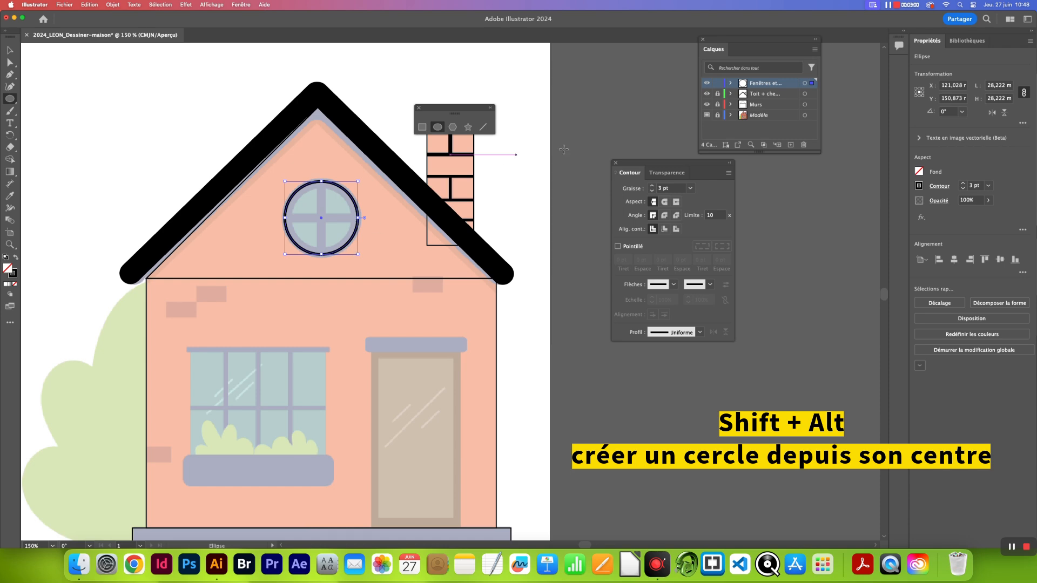
- Set the round window circle's stroke to 8 pt and align it to the inside of the path
left_click(652, 186)
left_click(652, 186)
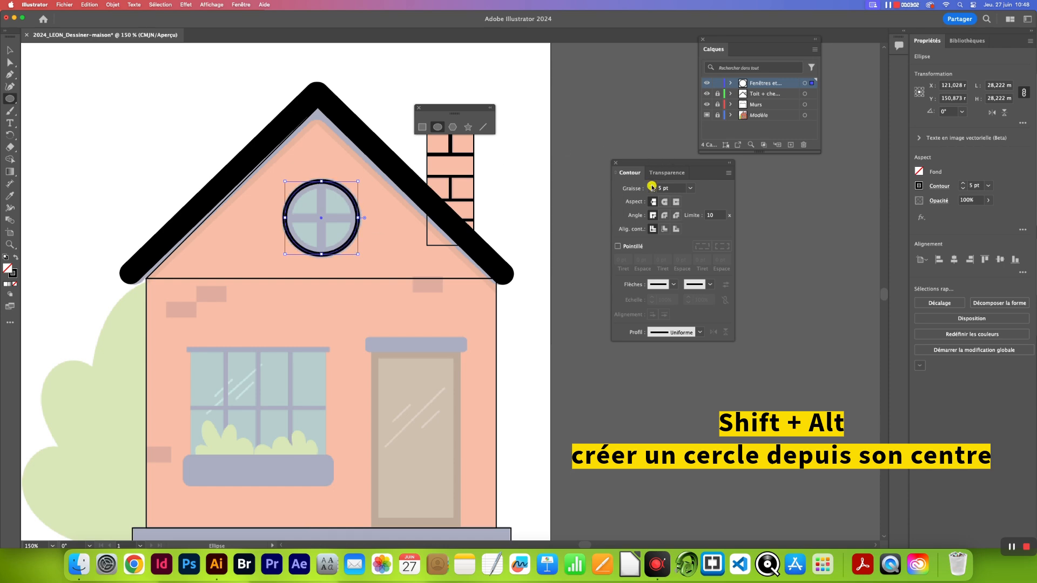
left_click(652, 186)
left_click(652, 186)
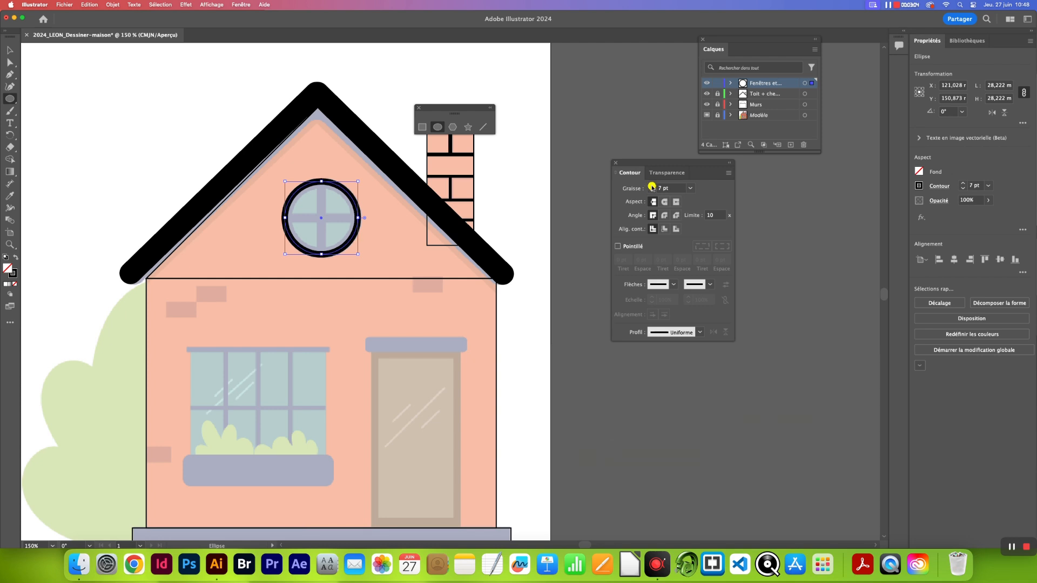
left_click(652, 186)
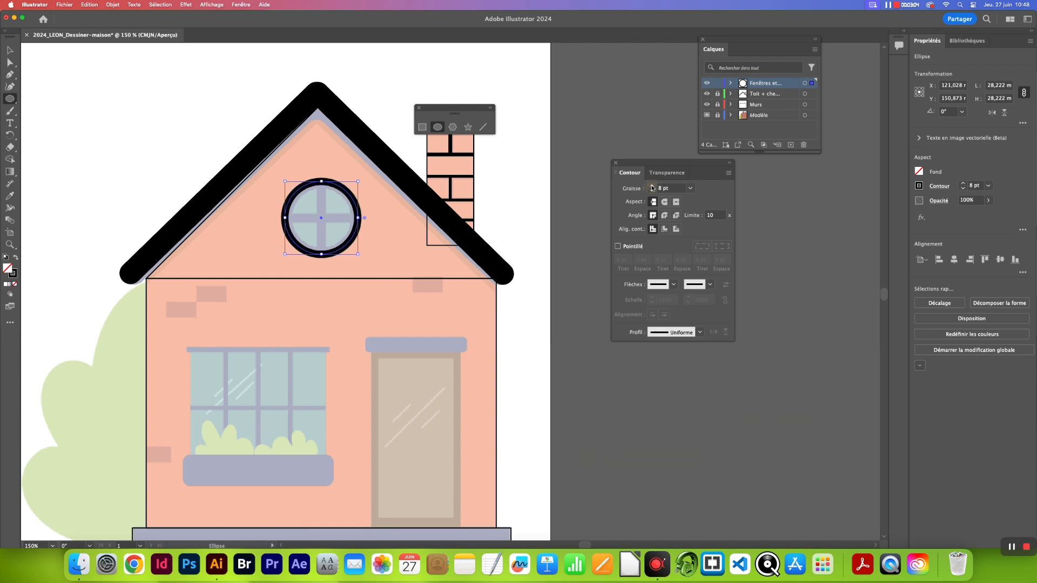
left_click(665, 229)
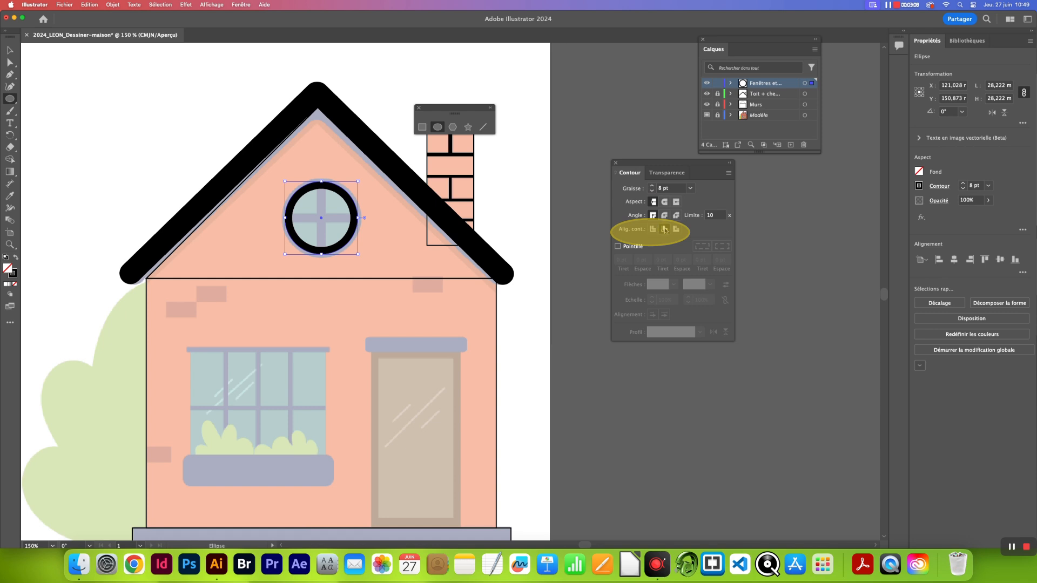
left_click(652, 185)
left_click(652, 189)
- Enlarge the round window circle to about 30.4 × 30.7 mm and nudge it left to cover the template's frame
key("v")
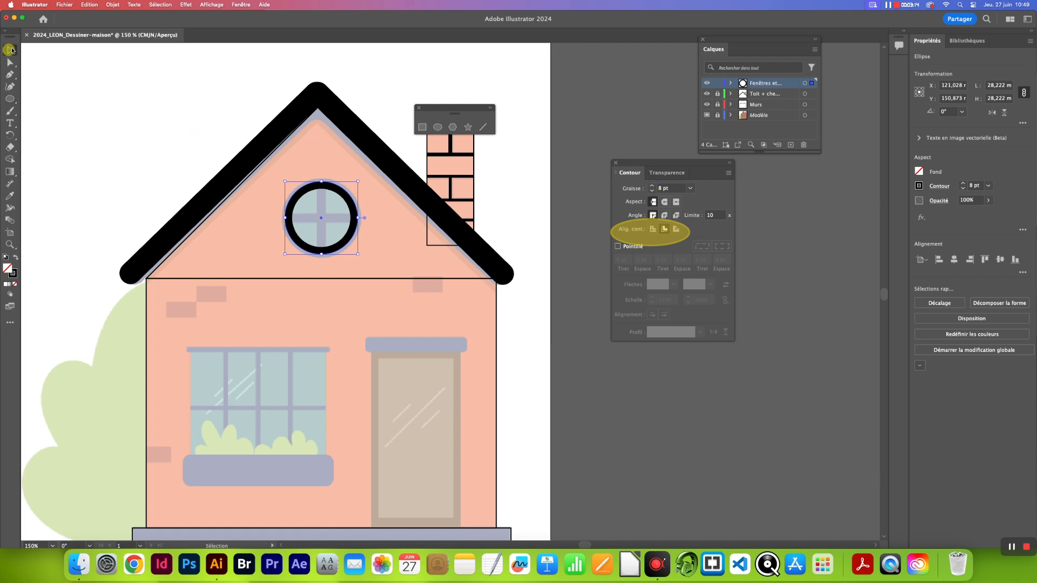
left_click_drag(321, 181, 321, 178)
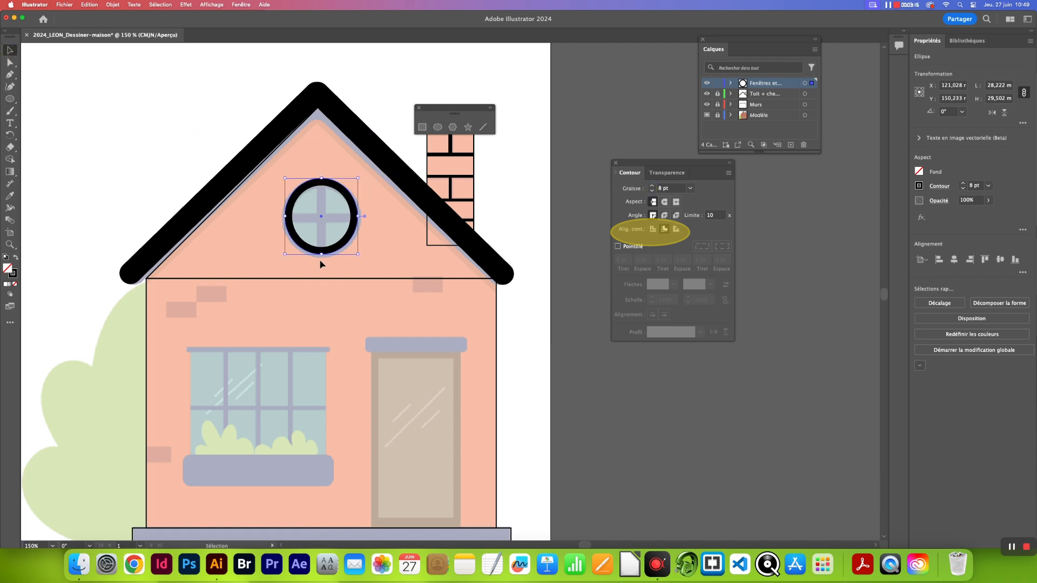
left_click_drag(321, 255, 321, 258)
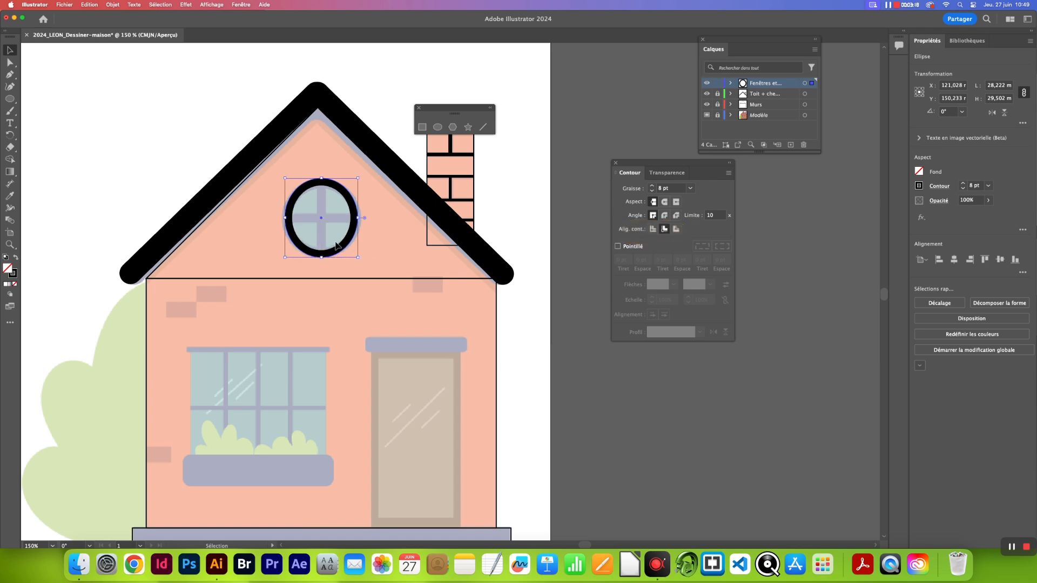
left_click_drag(359, 217, 362, 218)
left_click_drag(294, 224, 282, 219)
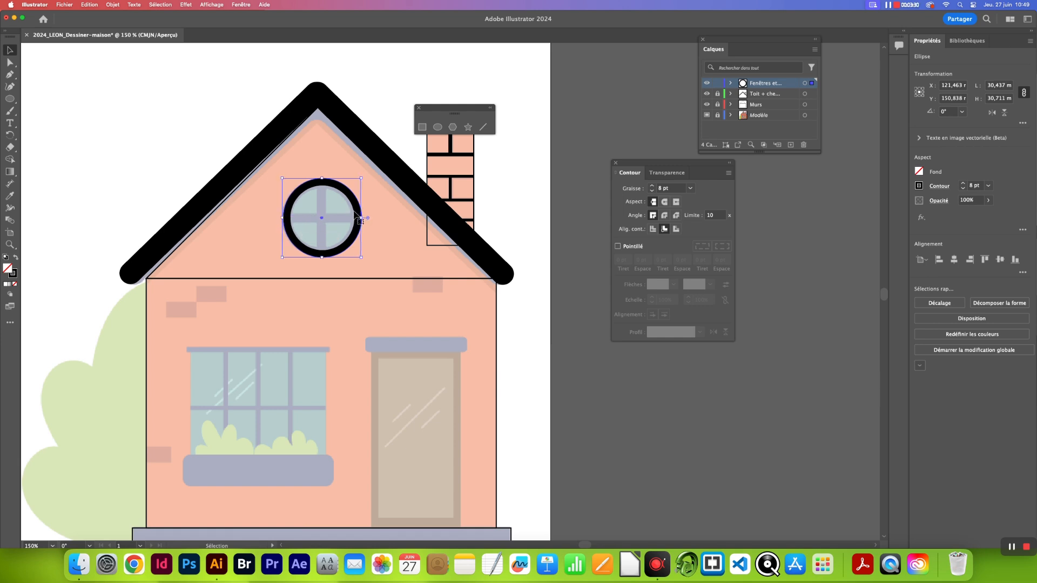
key("Left")
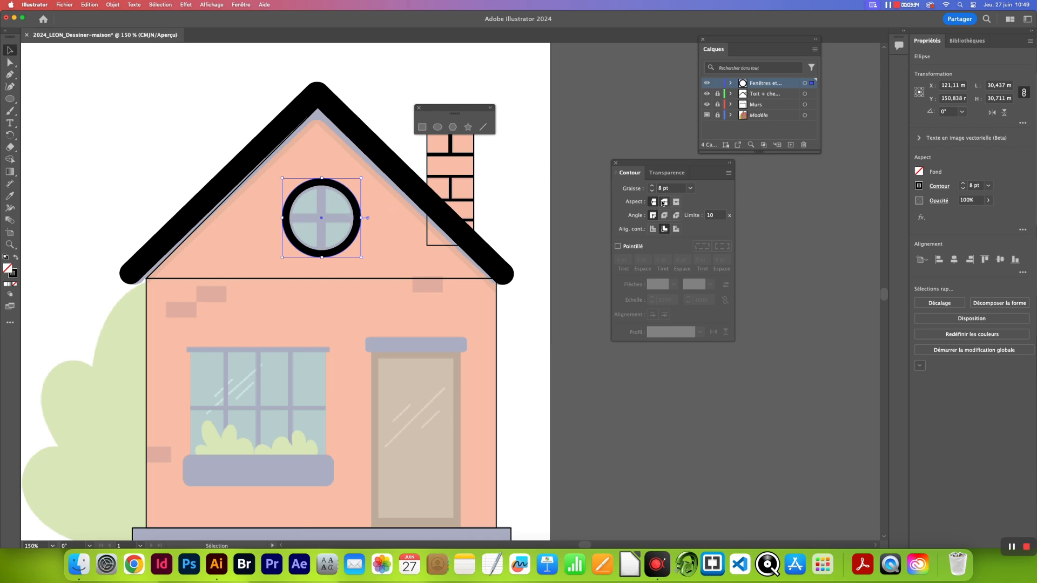
- Draw a vertical line about 29.6 mm and a horizontal line about 27.8 mm long as the round window's crossbars
left_click(484, 128)
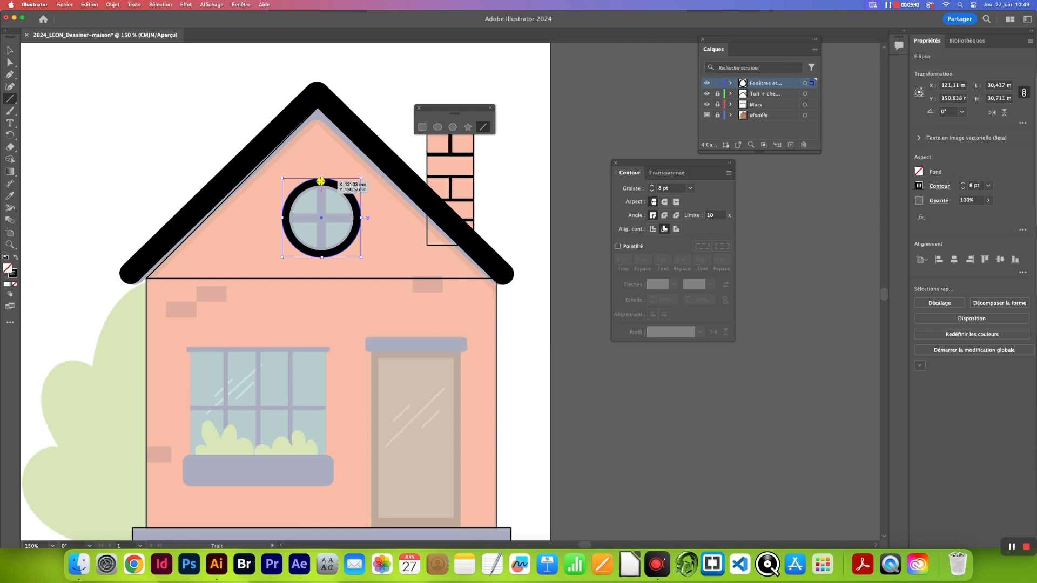
left_click_drag(321, 181, 321, 257)
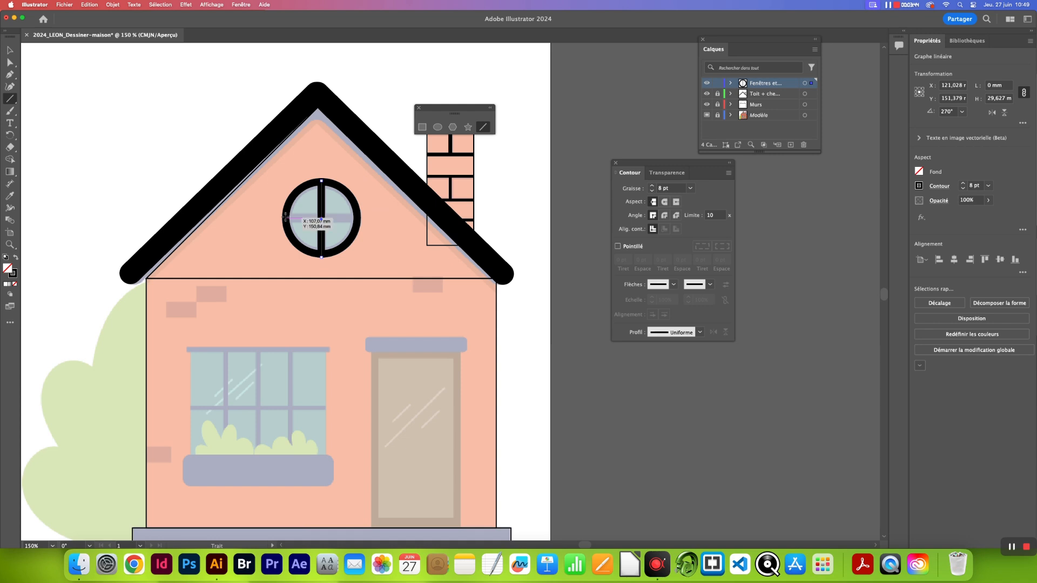
left_click_drag(285, 218, 357, 215)
- Draw a rectangle about 51.5 × 40 mm over the large window's glass with a 1 pt stroke
scroll(354, 280, "down", 5)
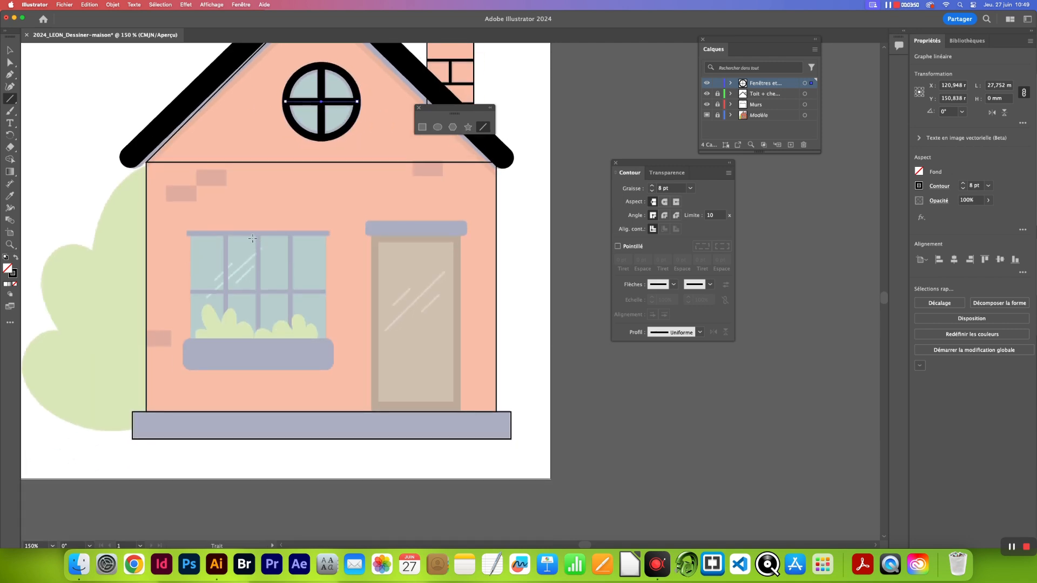
left_click(423, 127)
mouse_move(191, 235)
left_mouse_down()
mouse_move(251, 270)
mouse_move(322, 339)
left_mouse_up()
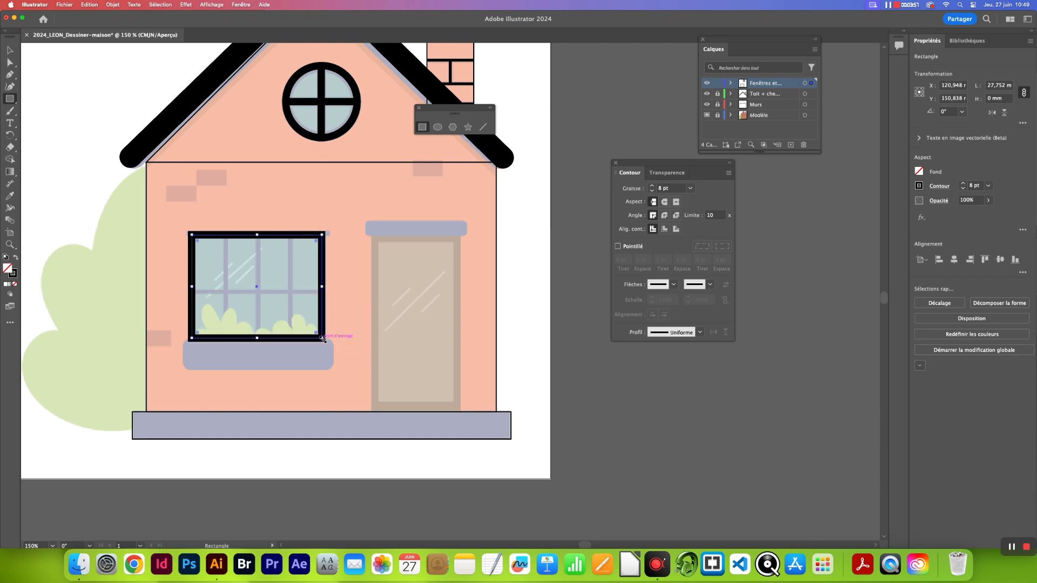
left_click(691, 189)
left_click(704, 233)
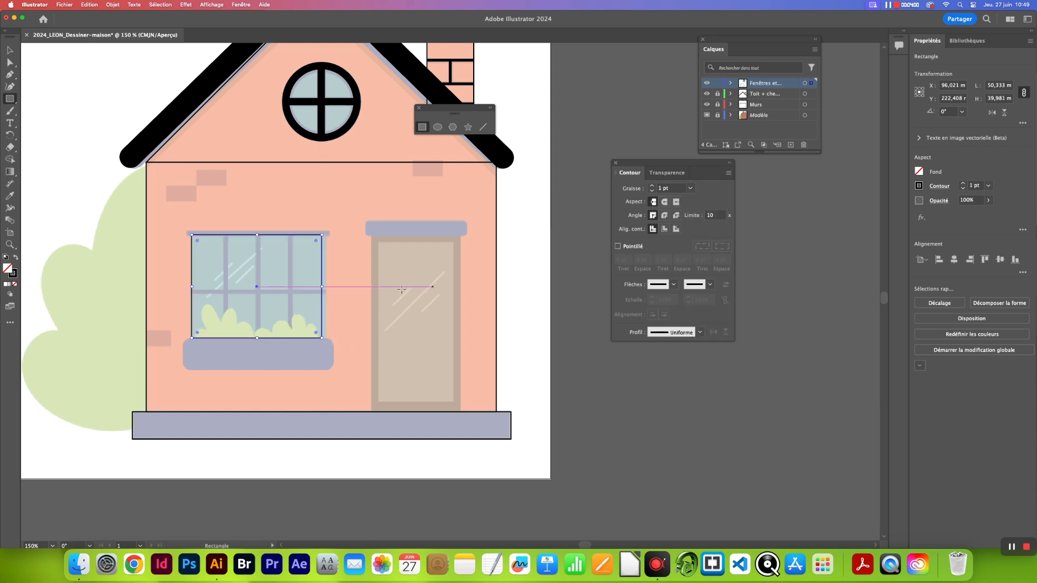
left_click(10, 49)
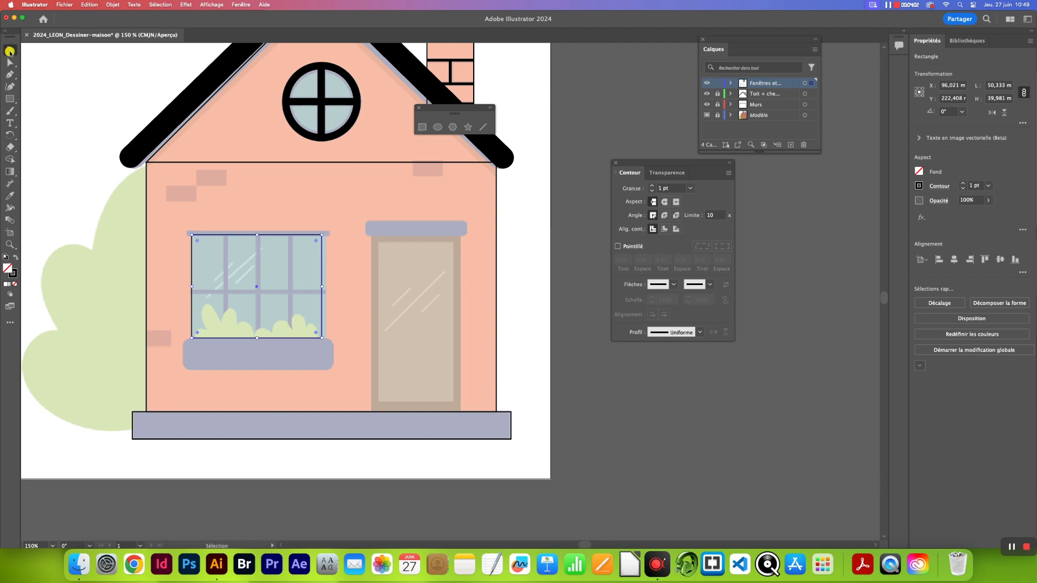
left_click_drag(322, 286, 326, 287)
- Draw a horizontal line about 55.5 mm long along the large window's top edge, set its stroke to 6 pt and nudge it into place
left_click(483, 127)
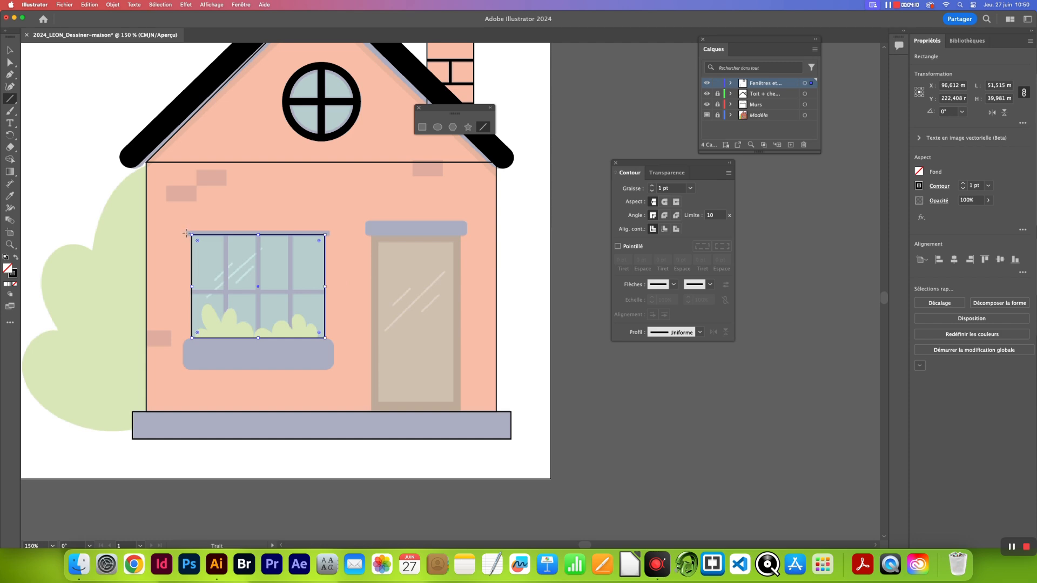
left_click_drag(187, 232, 330, 232)
left_click(691, 189)
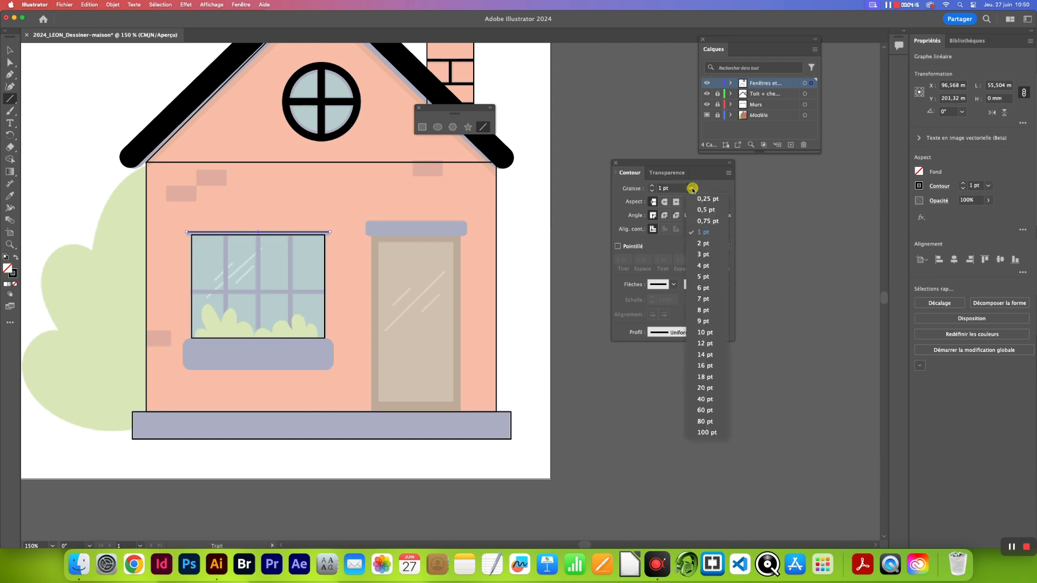
left_click(704, 255)
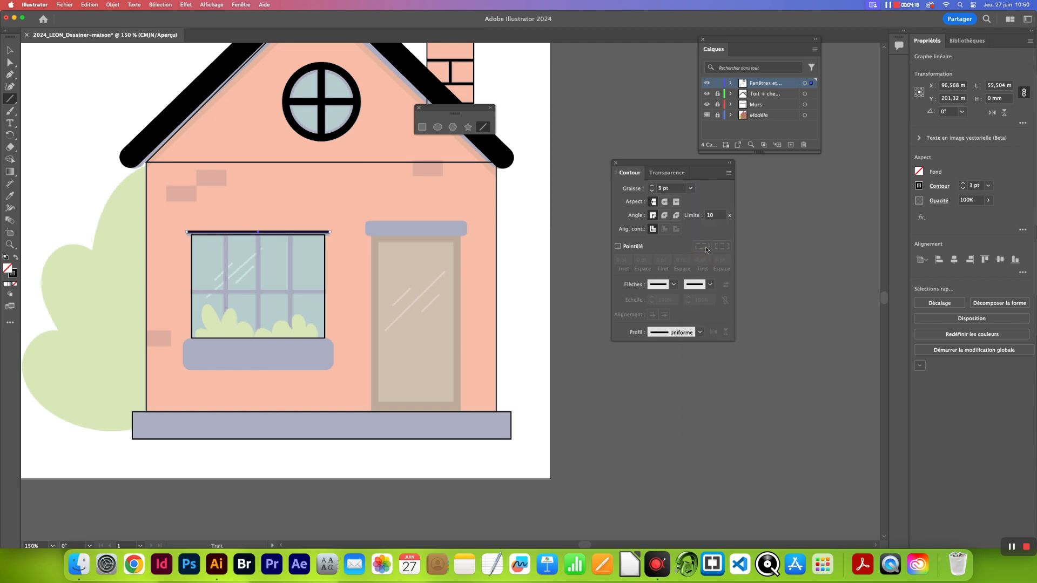
left_click(691, 188)
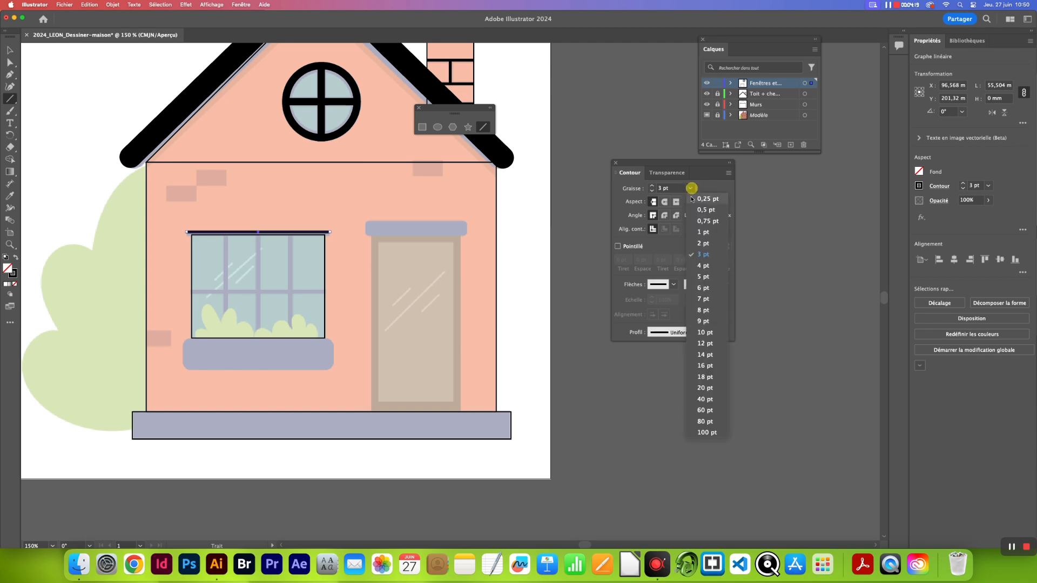
left_click(704, 287)
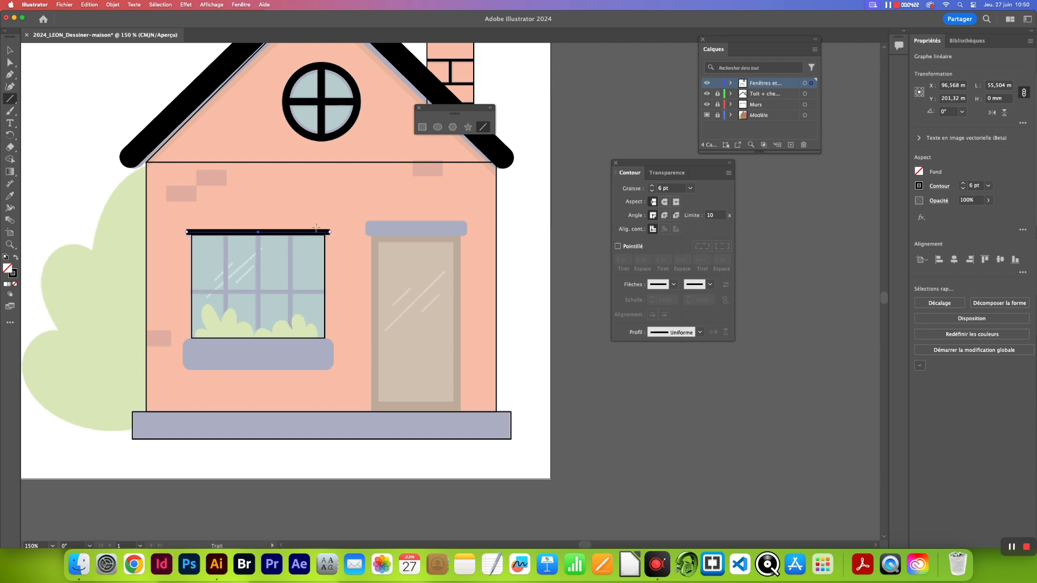
key("Down")
- Draw a rectangle about 57.3 × 10.8 mm over the box below the large window and set its stroke to 1 pt
left_click(423, 128)
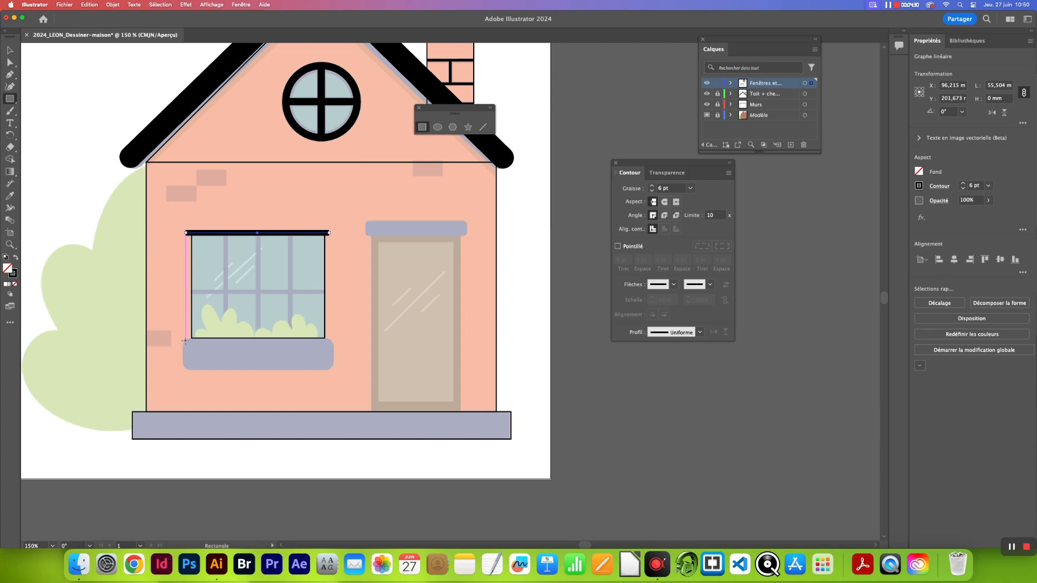
left_click_drag(185, 341, 334, 370)
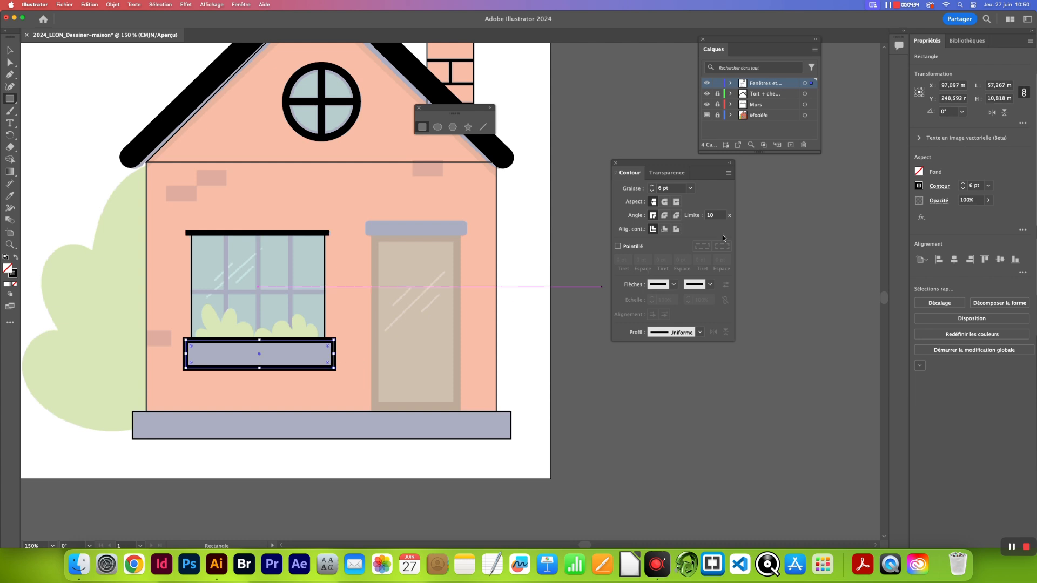
left_click(691, 188)
left_click(708, 233)
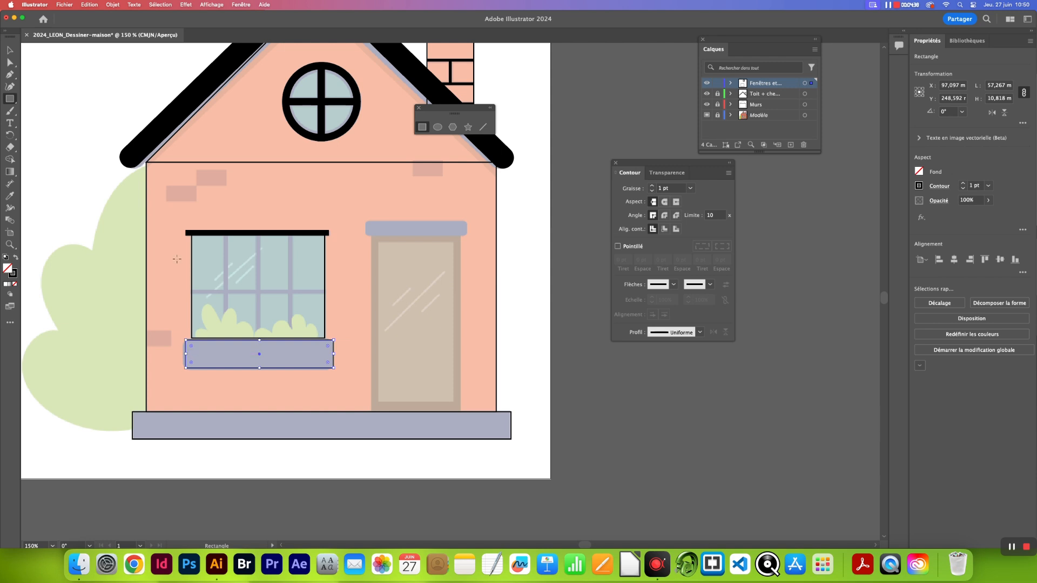
- Resize the window box rectangle to about 58 × 12.7 mm and round its corners to match the template
left_click(10, 49)
left_click_drag(185, 355, 184, 354)
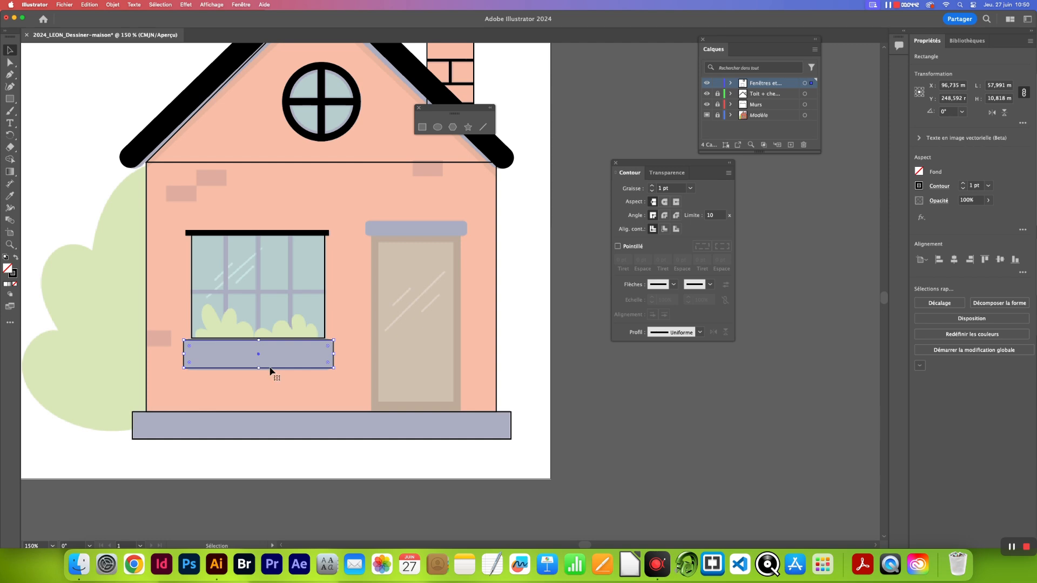
left_click_drag(258, 369, 259, 371)
left_click_drag(260, 341, 258, 371)
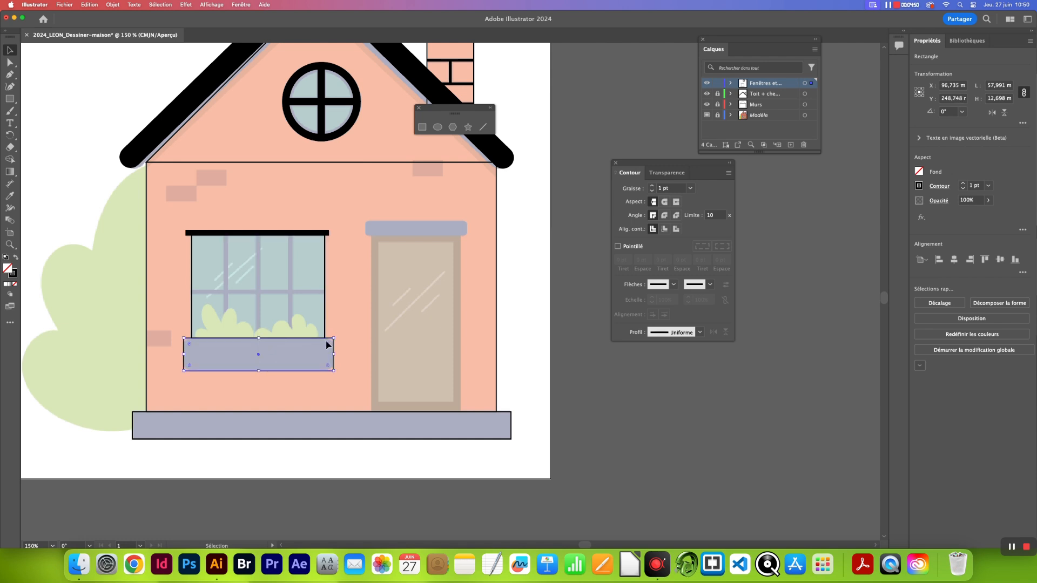
left_click_drag(326, 345, 319, 352)
- Draw a horizontal line about 51.5 mm long and three vertical lines about 42.5 mm long over the large window's glazing bars
left_click(483, 127)
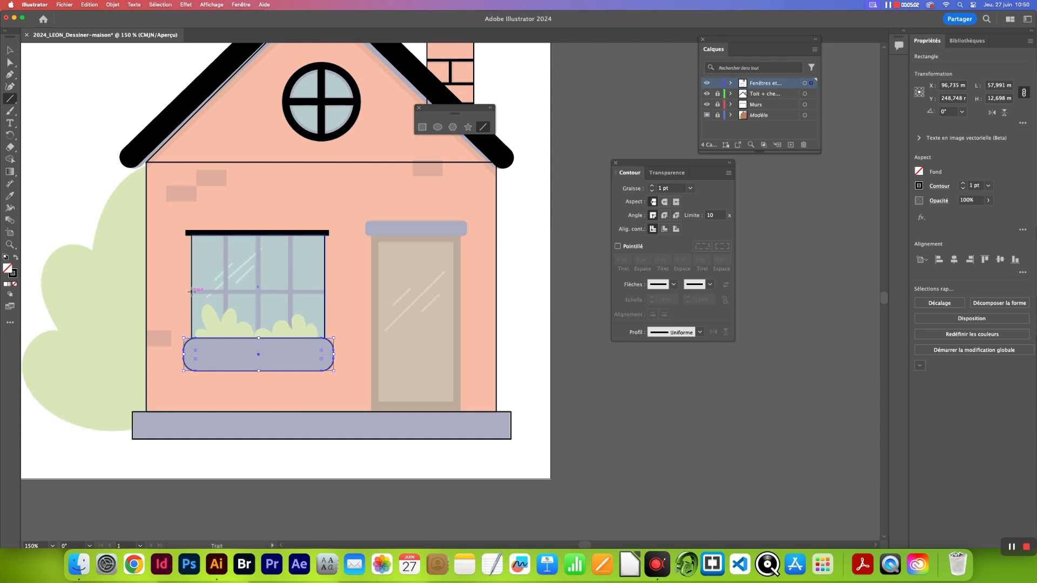
left_click_drag(192, 291, 325, 291)
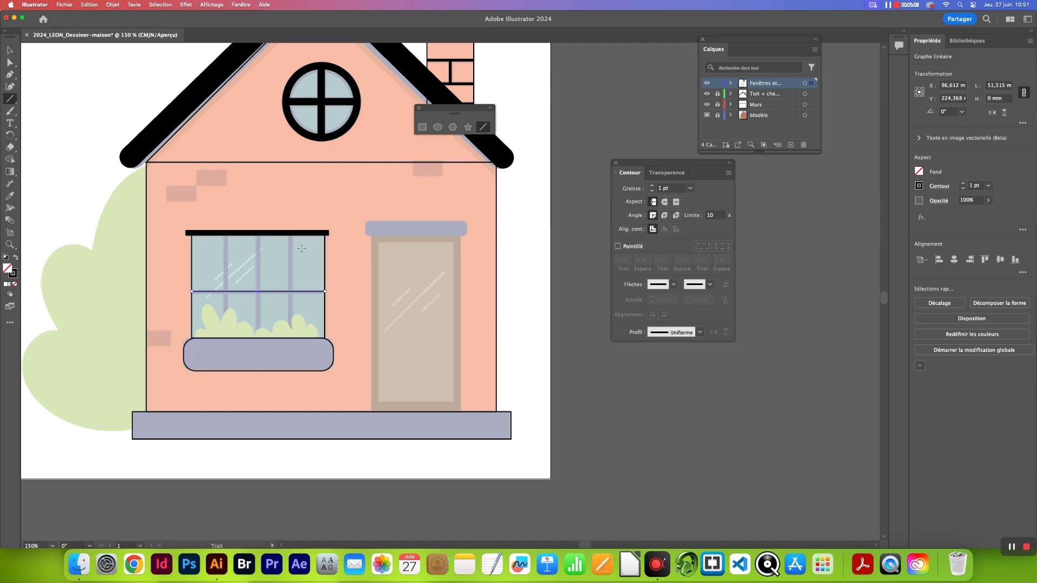
left_click_drag(291, 234, 291, 342)
left_click_drag(258, 235, 257, 342)
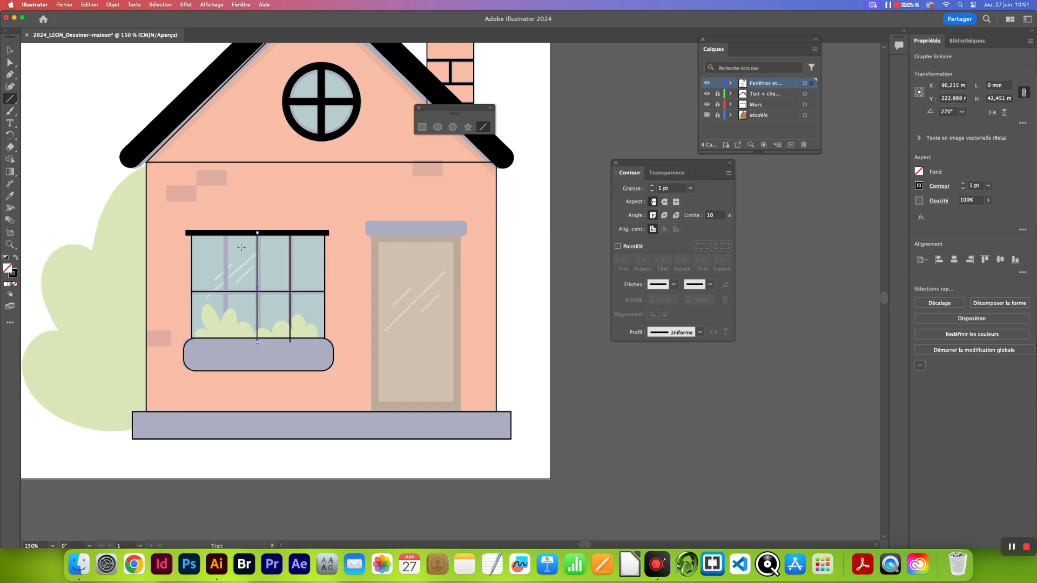
left_click_drag(223, 234, 216, 343)
key("Right")
- Set the stroke of the large window's horizontal bar and three vertical bars to 4 pt
key("v")
left_click(226, 268)
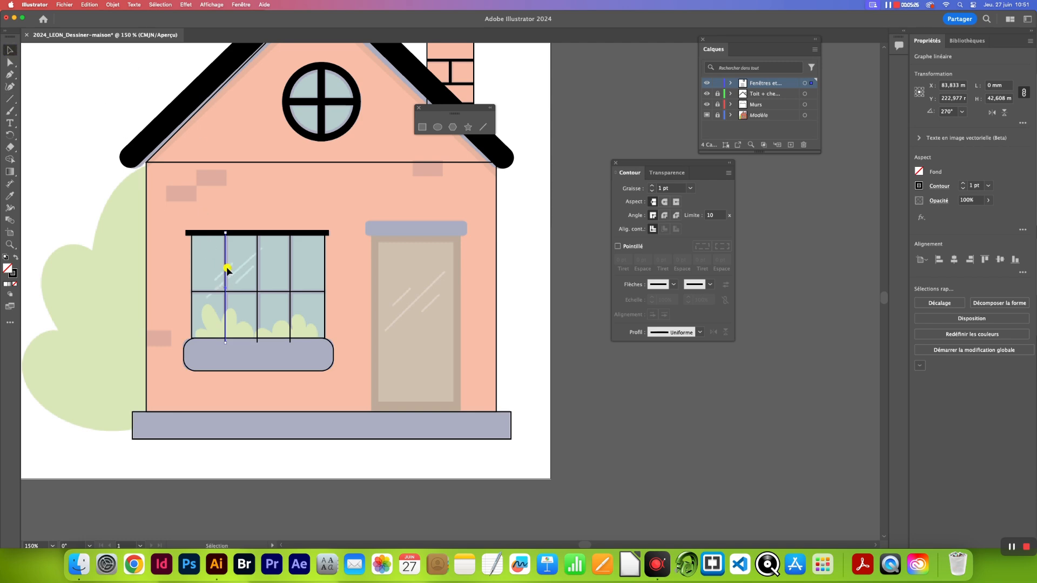
left_click(213, 291)
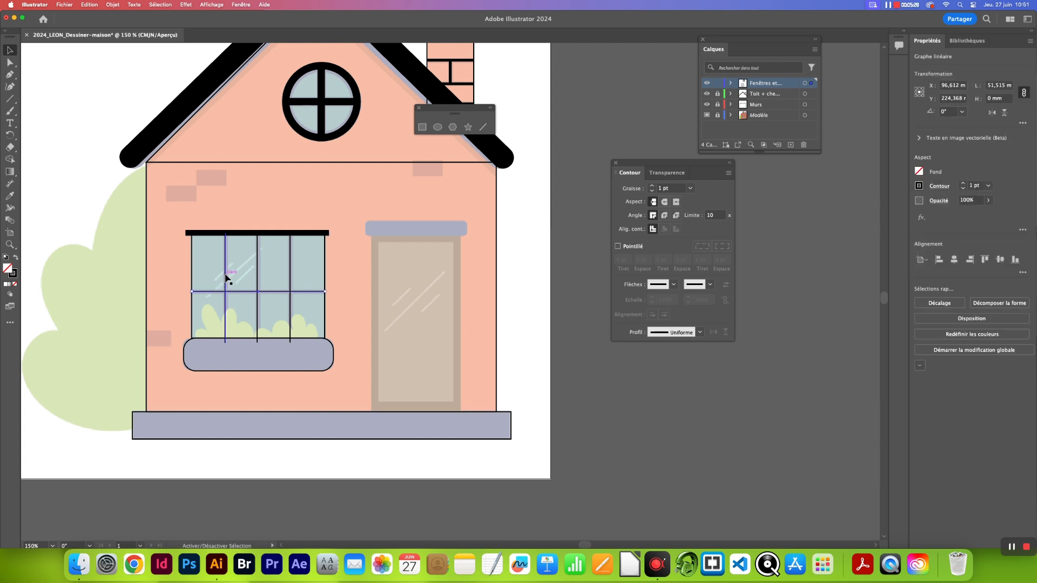
left_click(225, 275, "shift")
left_click(258, 276, "shift")
left_click(290, 273, "shift")
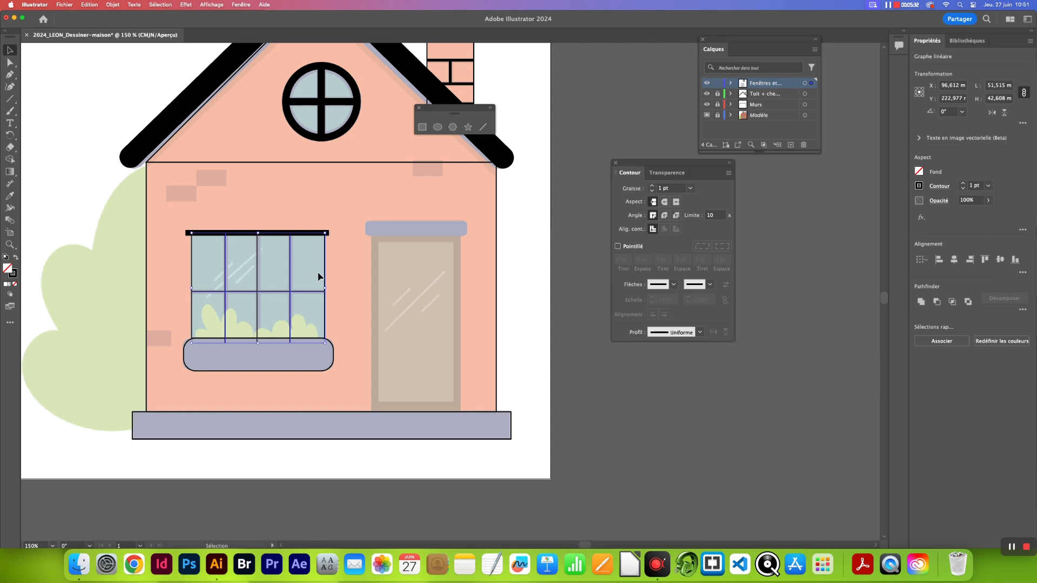
left_click(653, 187)
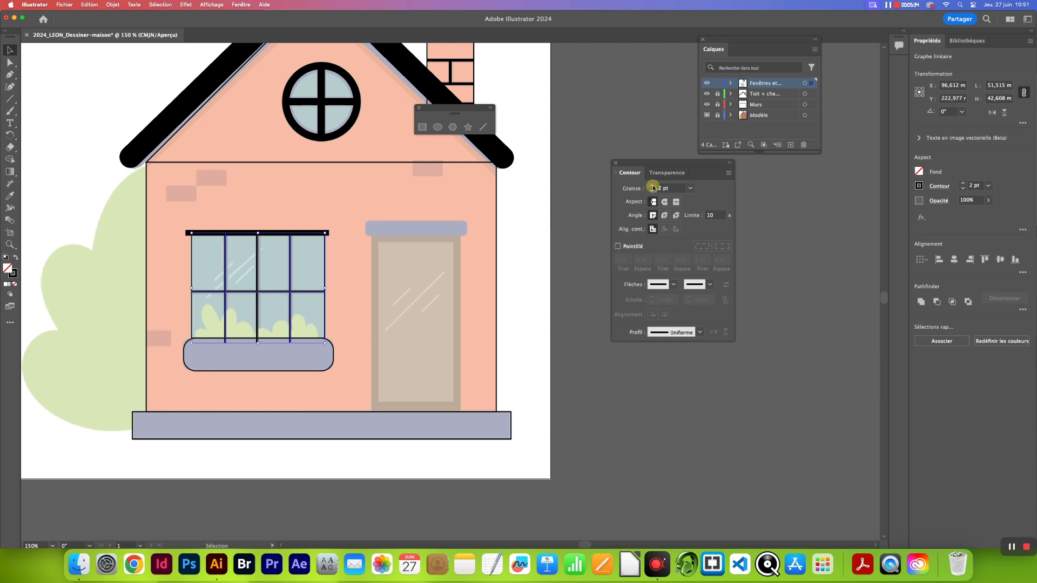
left_click(653, 186)
left_click(653, 187)
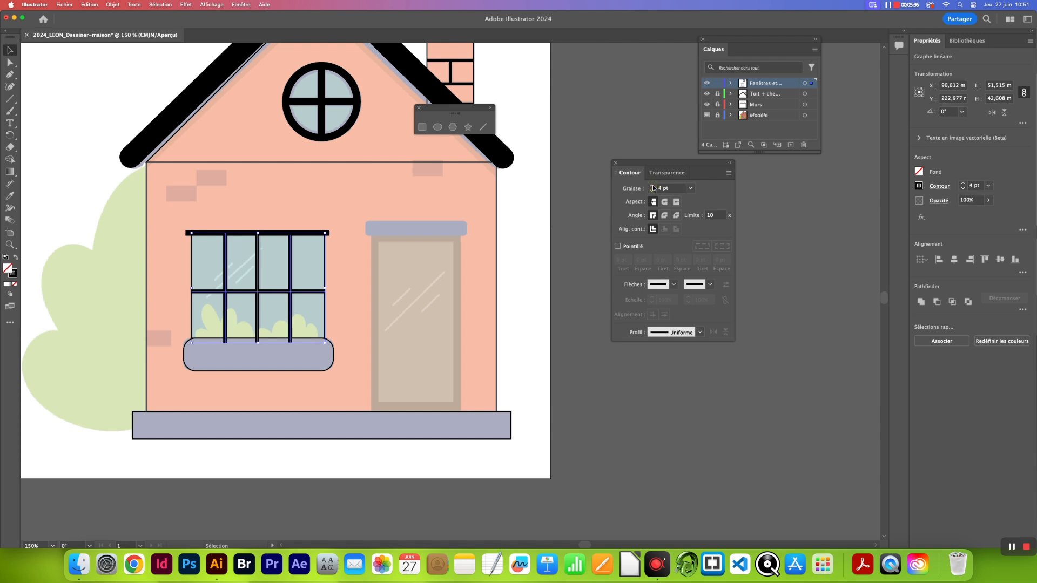
left_click(357, 239)
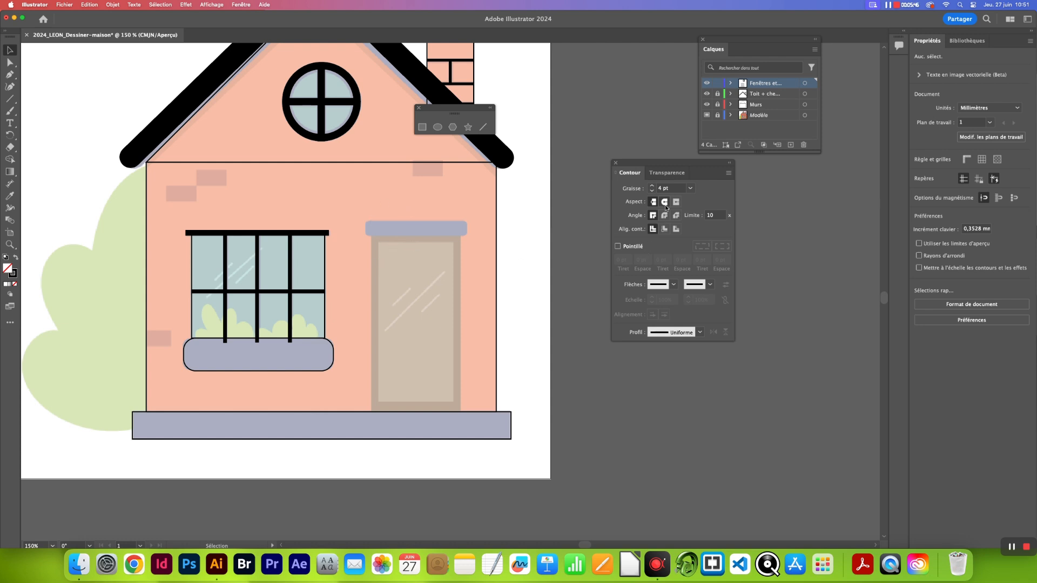
- Draw a rectangle about 32.3 × 66.5 mm over the door frame and set its stroke to 6 pt
left_click(422, 127)
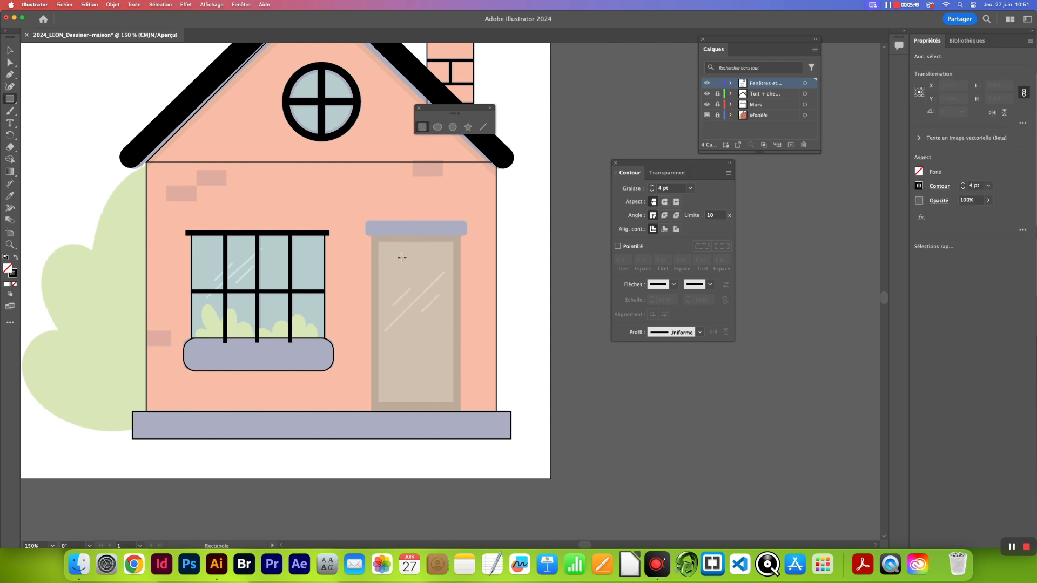
mouse_move(374, 238)
left_mouse_down()
mouse_move(444, 402)
mouse_move(458, 411)
left_mouse_up()
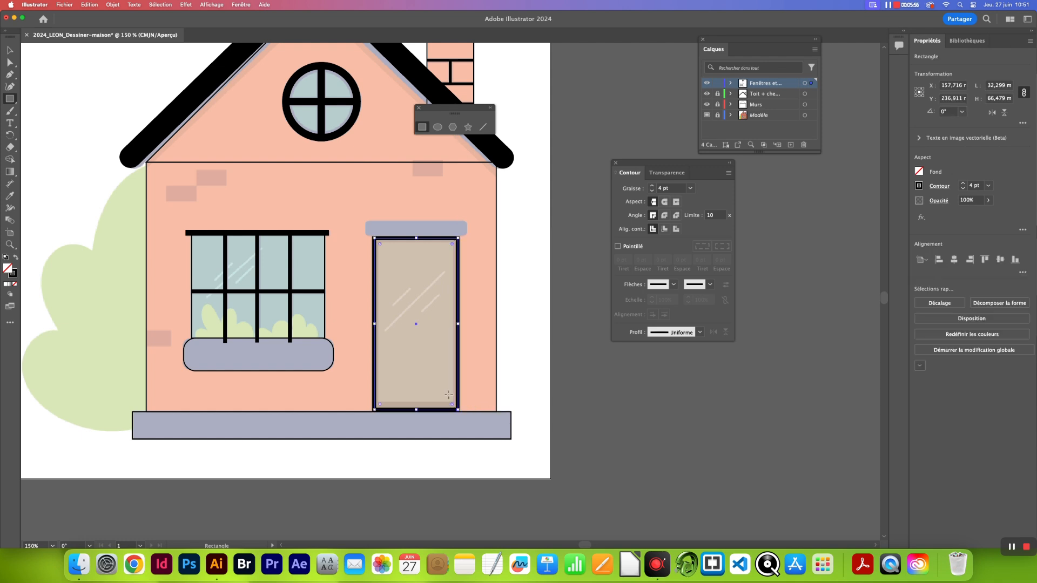
left_click(652, 186)
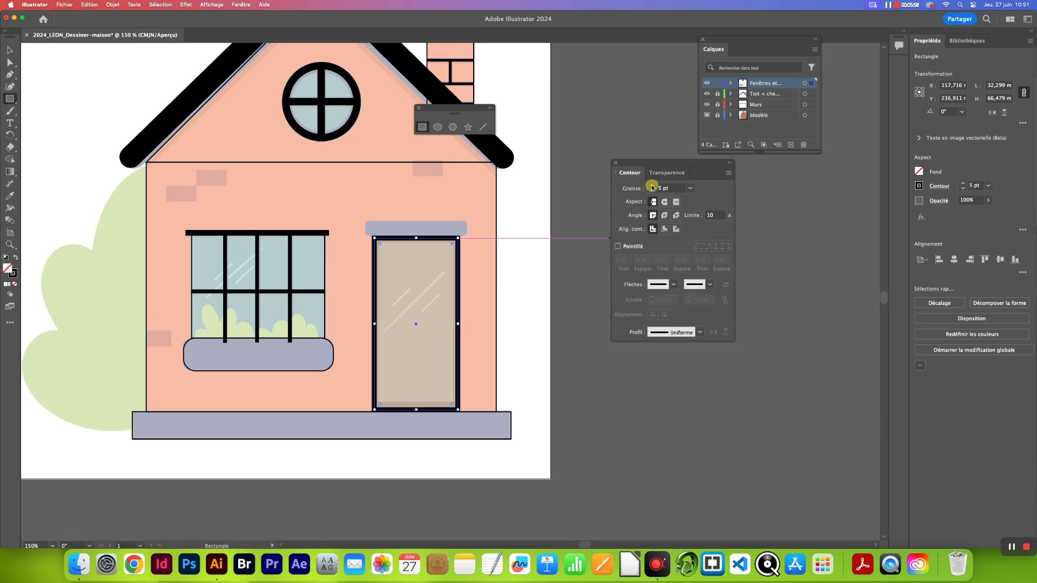
left_click(652, 186)
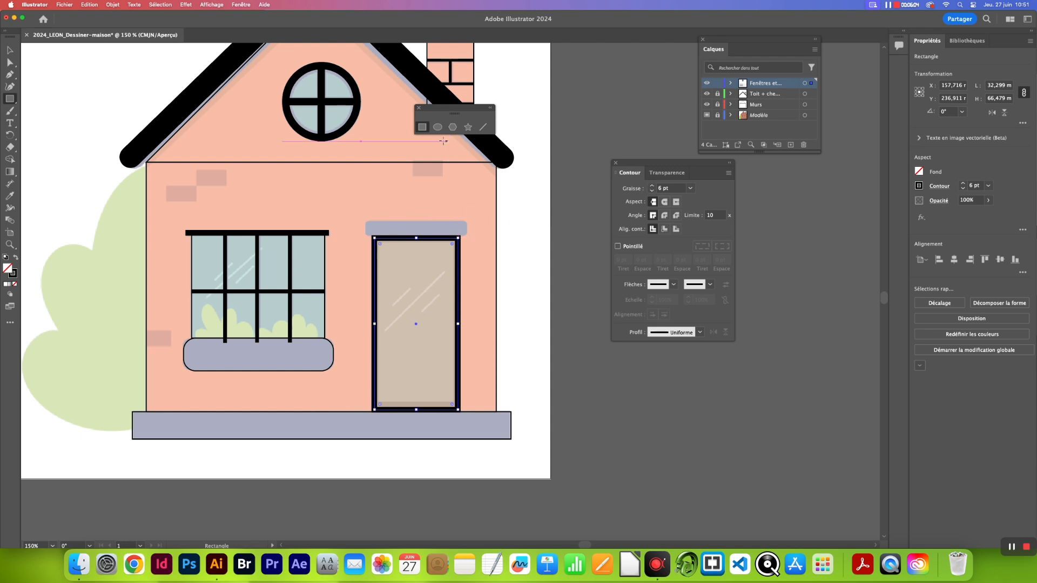
- Draw a rectangle about 38.7 × 5.2 mm over the lintel above the door and set its stroke to 1 pt
left_click_drag(368, 222, 469, 236)
left_click(690, 188)
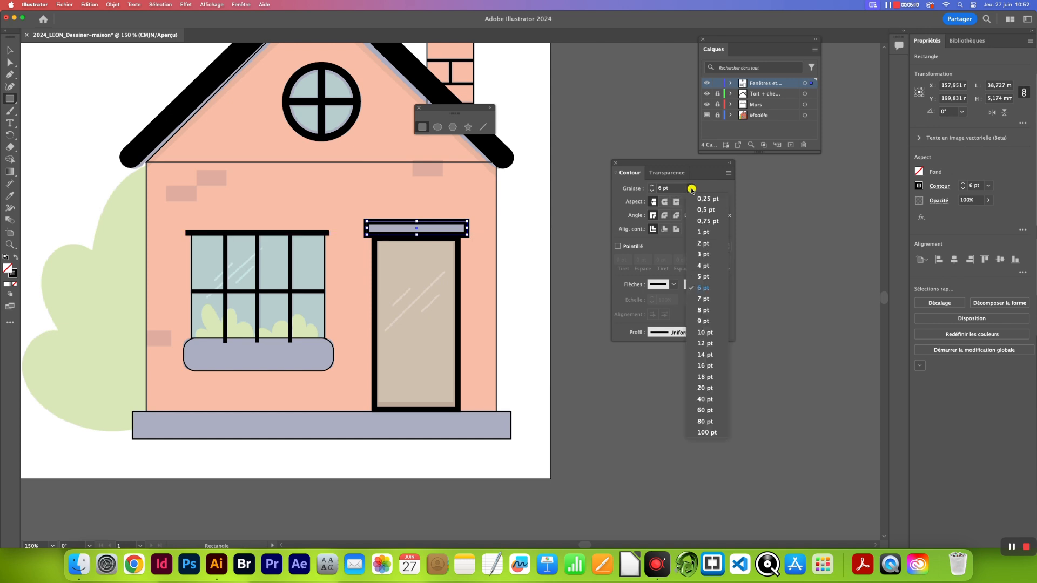
left_click(703, 233)
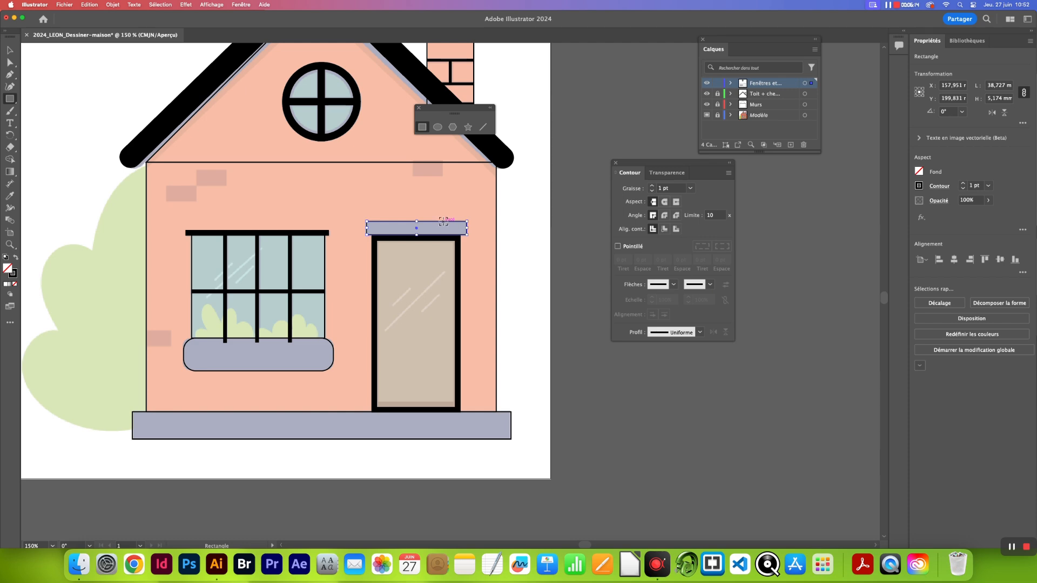
- Extend the door lintel rectangle upward to a height of about 5.5 mm and round its corners
scroll(442, 220, "up", 4)
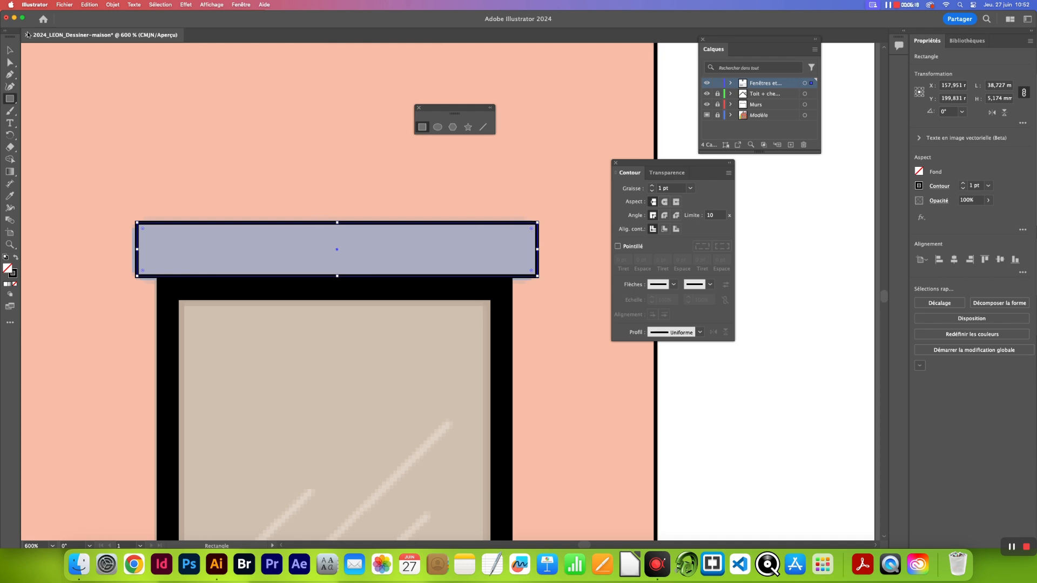
left_click(10, 51)
left_click_drag(338, 223, 338, 220)
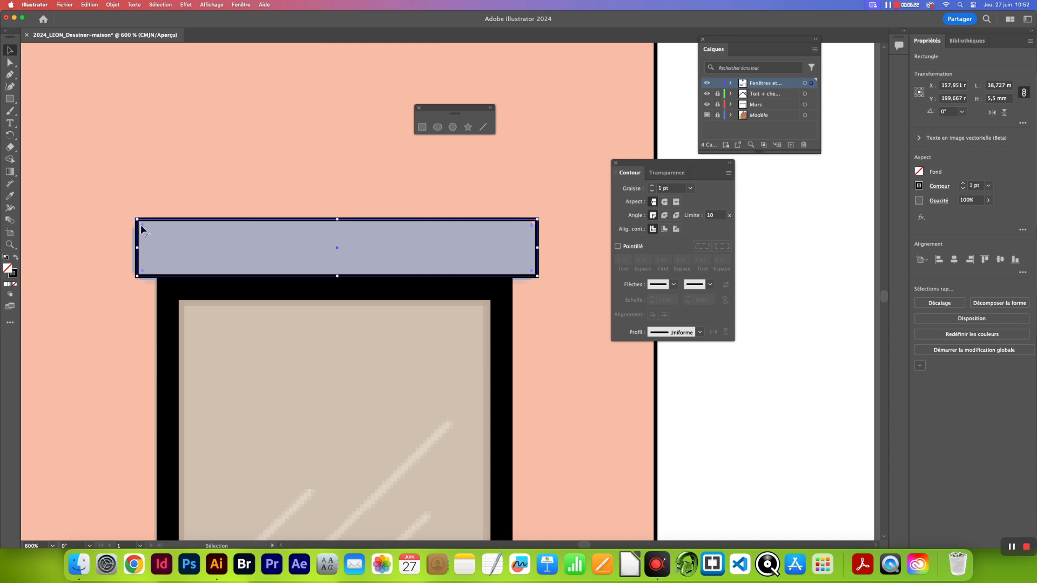
left_click_drag(142, 225, 155, 234)
- Move the floating stroke settings and shape tools clear of the house and open the swatches (Nuancier)
scroll(331, 281, "down", 1)
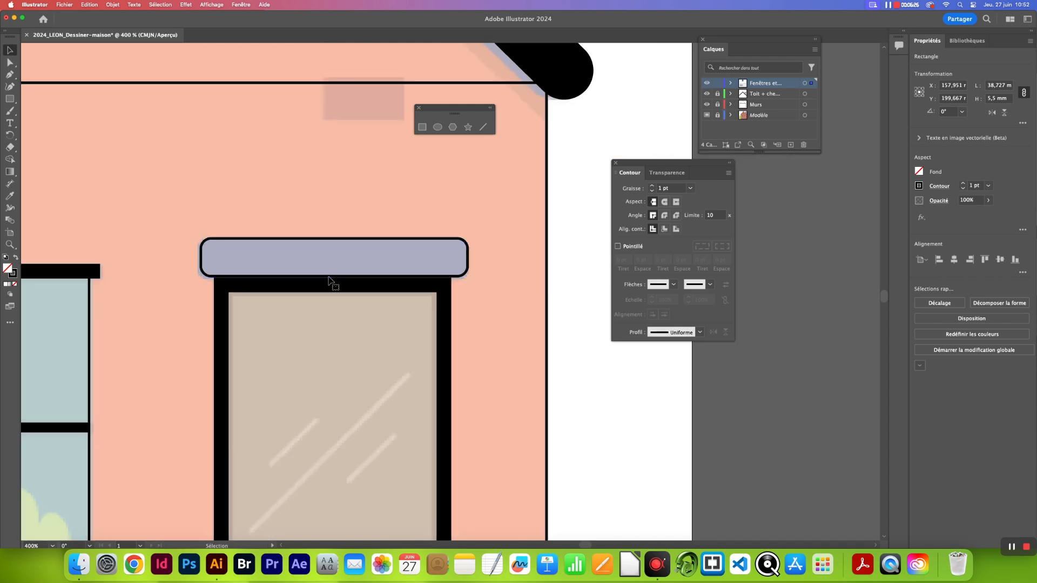
scroll(330, 280, "down", 10)
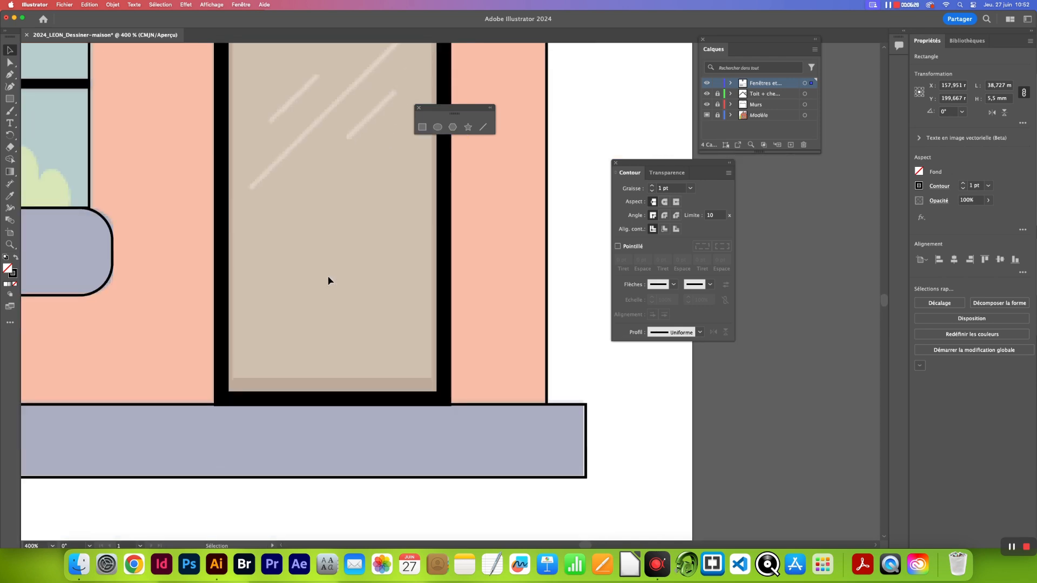
scroll(329, 280, "down", 3)
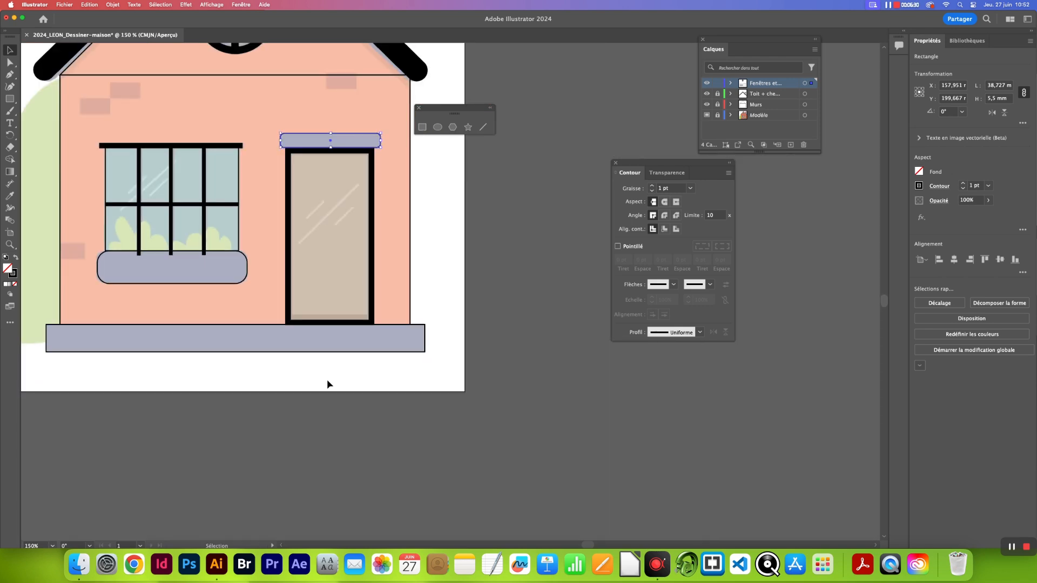
key("space")
left_click_drag(513, 285, 724, 432)
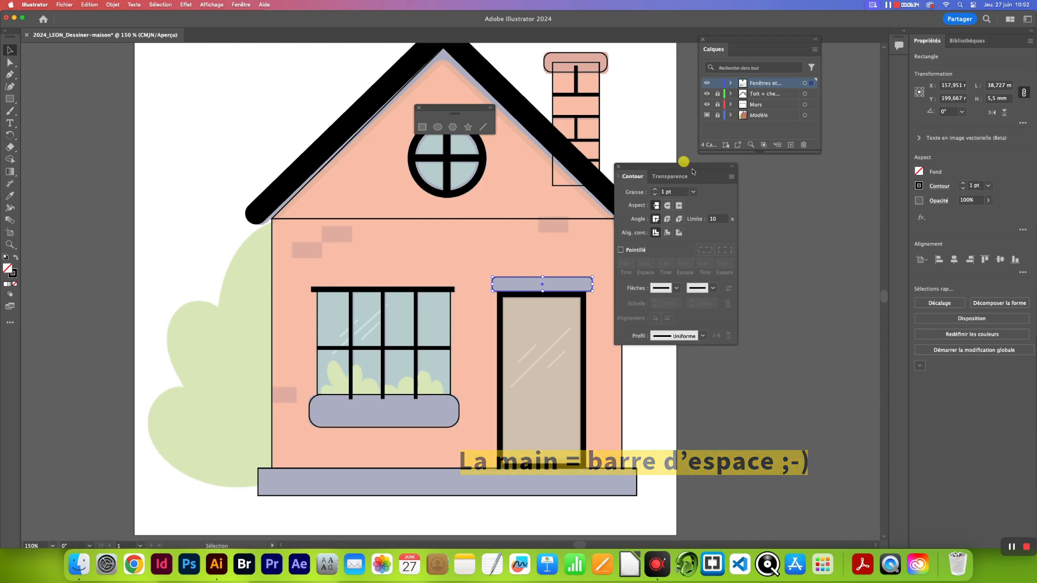
left_click_drag(687, 162, 767, 173)
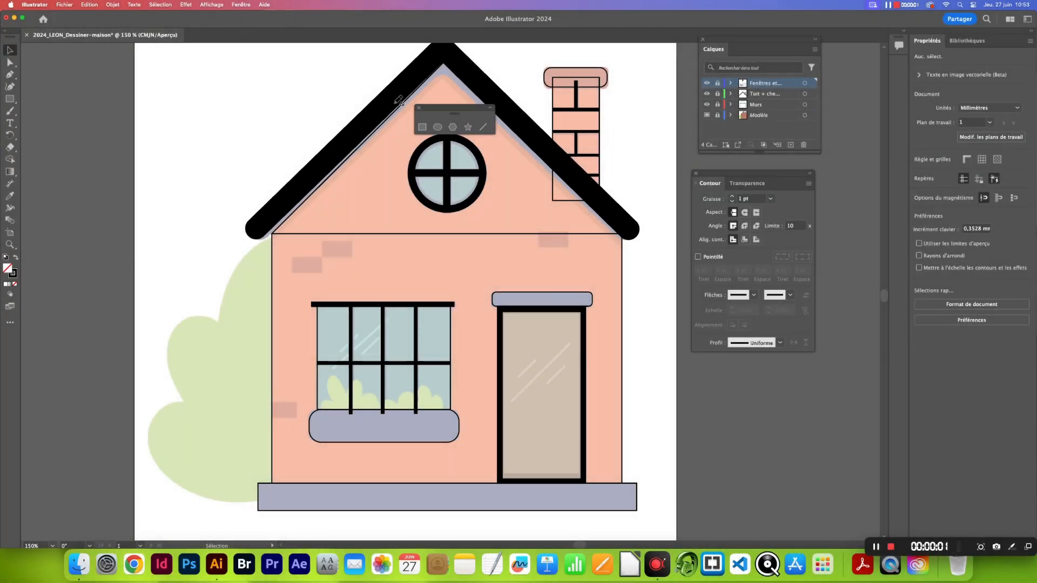
left_click_drag(436, 112, 139, 82)
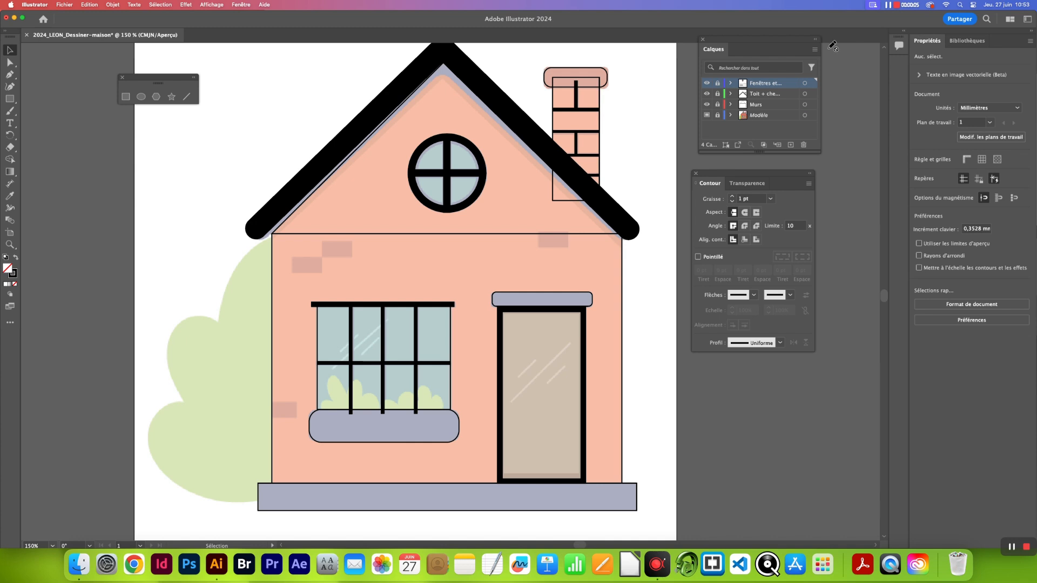
left_click(241, 5)
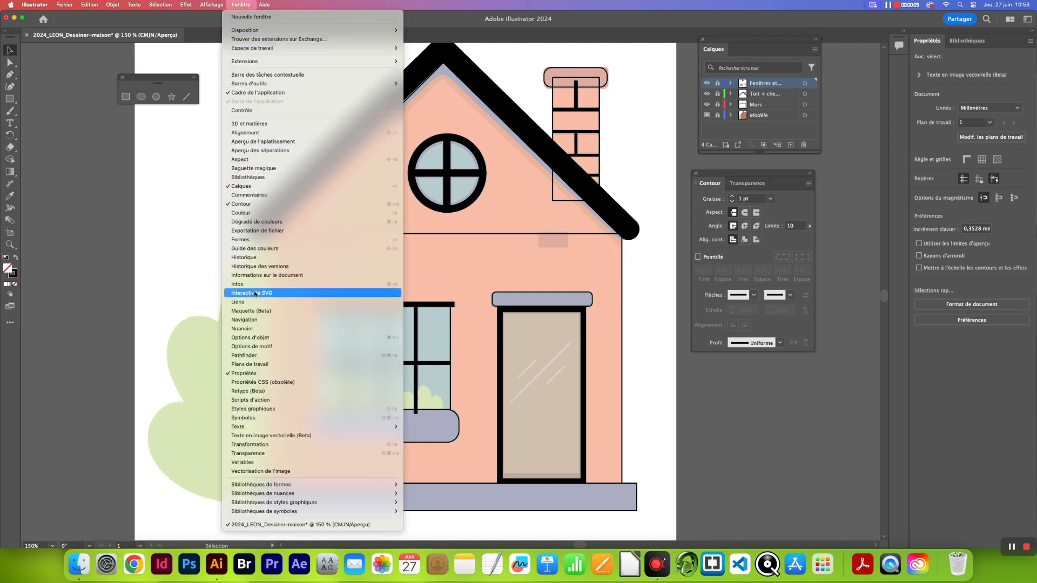
left_click(262, 330)
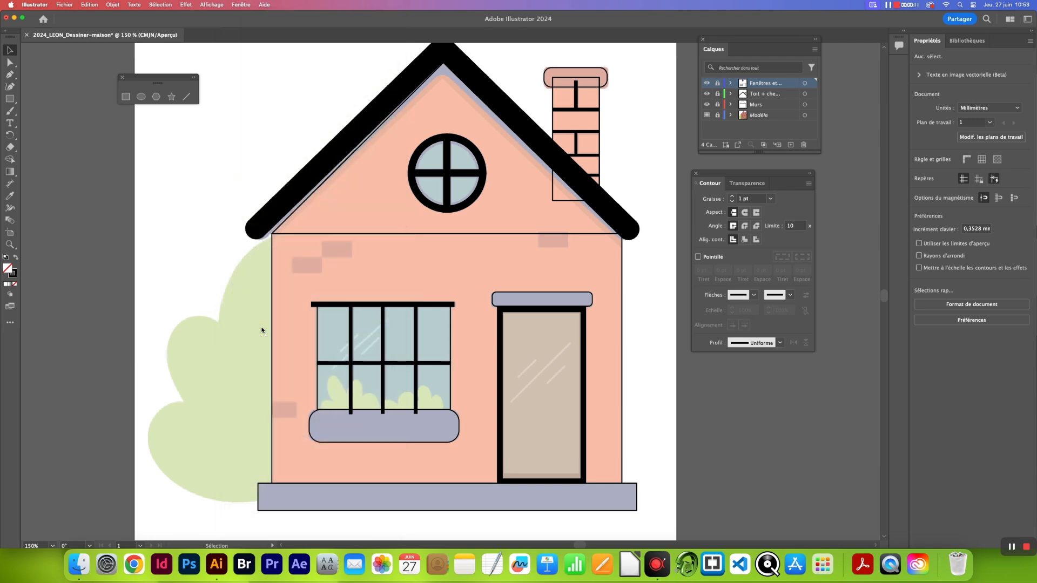
- Unlock and expand the Murs layer, tucking away the floating stroke settings and enlarging the layer list to show its objects
left_click_drag(417, 82, 289, 51)
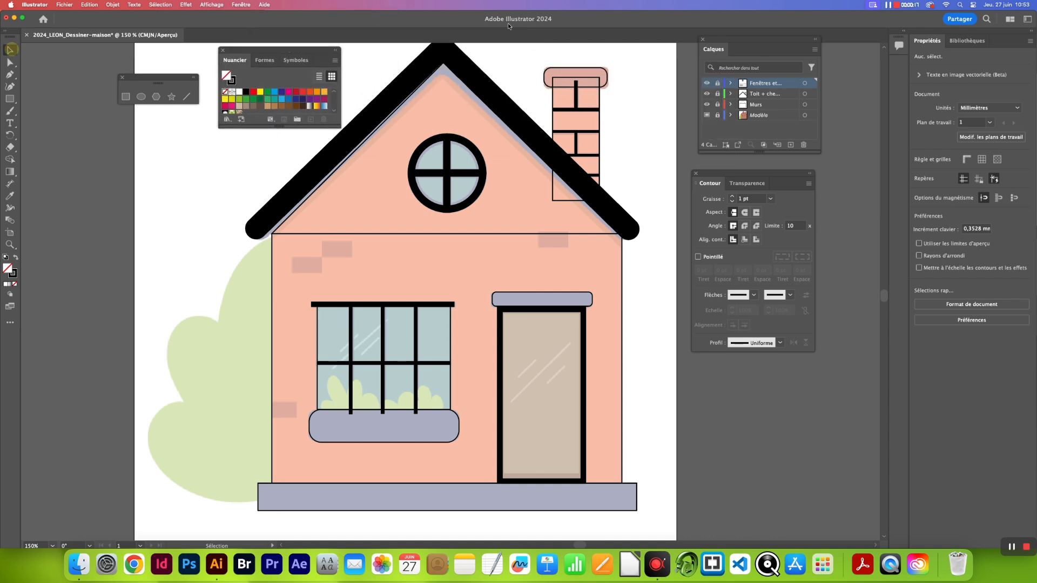
left_click(717, 104)
left_click(730, 105)
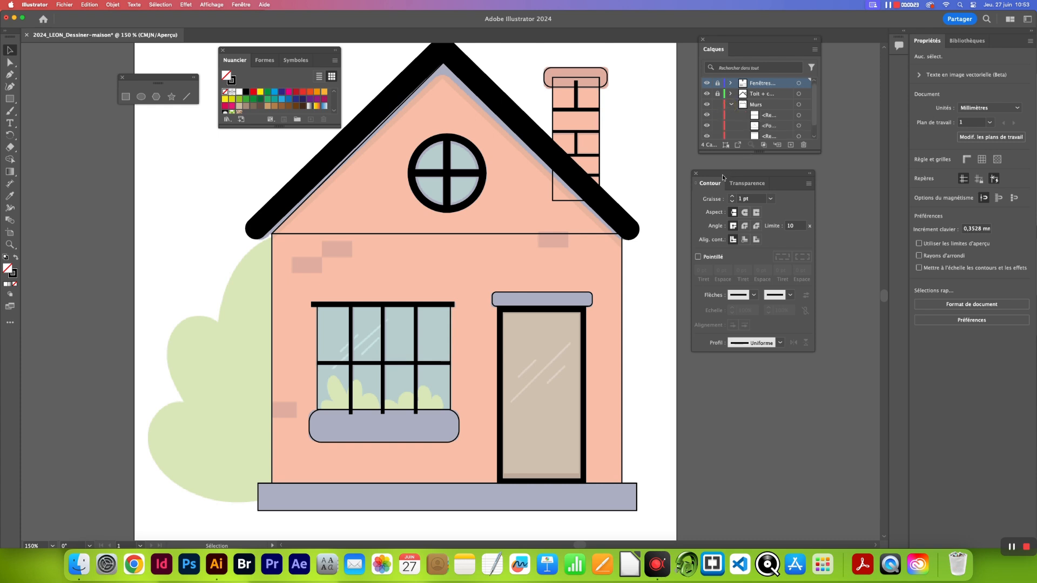
left_click_drag(722, 177, 890, 74)
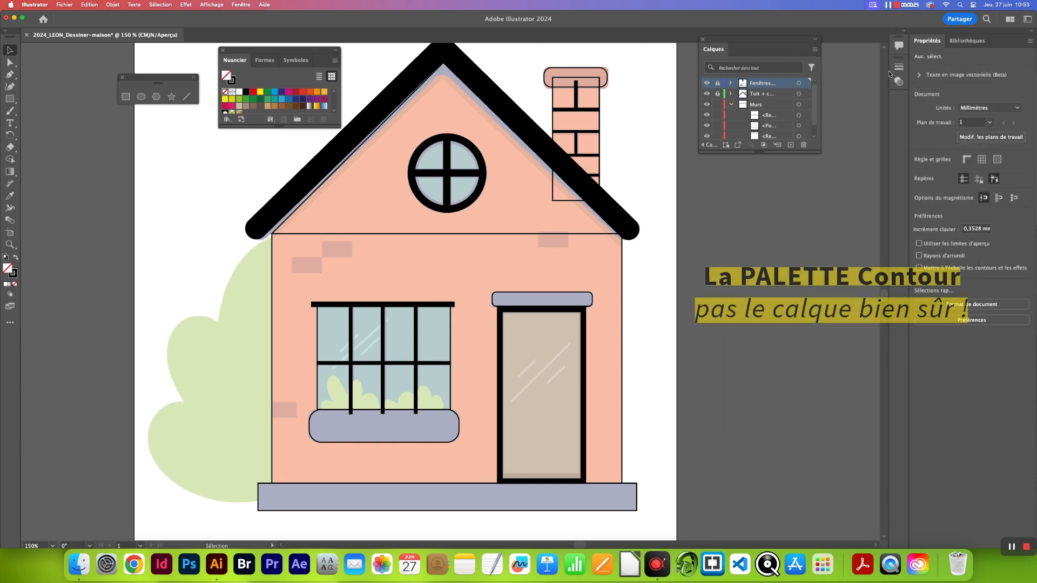
left_click_drag(762, 153, 728, 322)
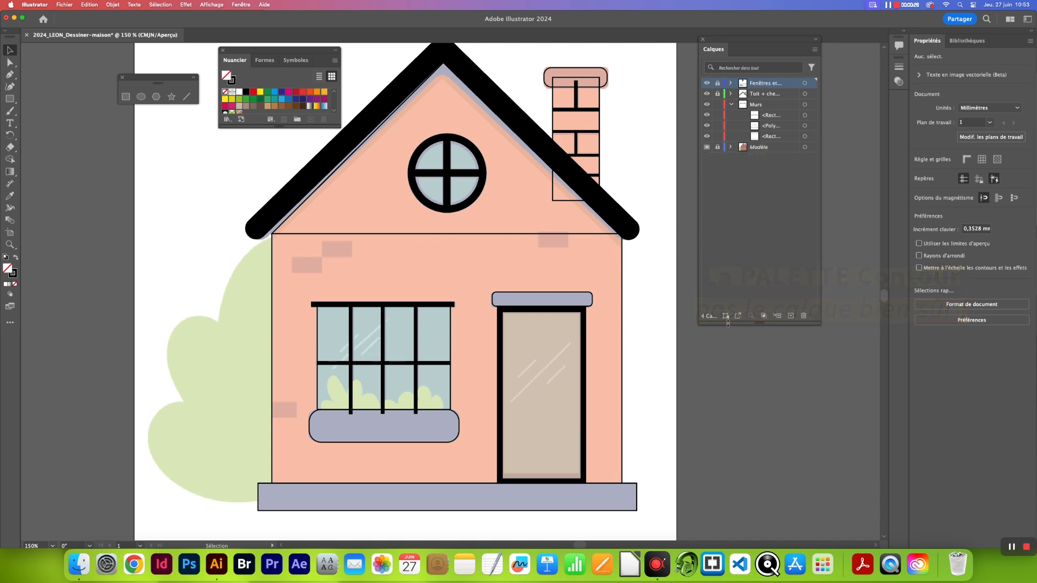
left_click(706, 116)
left_click(706, 115)
- Try several blue swatches on the base rectangle beneath the house and fill it with the medium blue
left_click(470, 510)
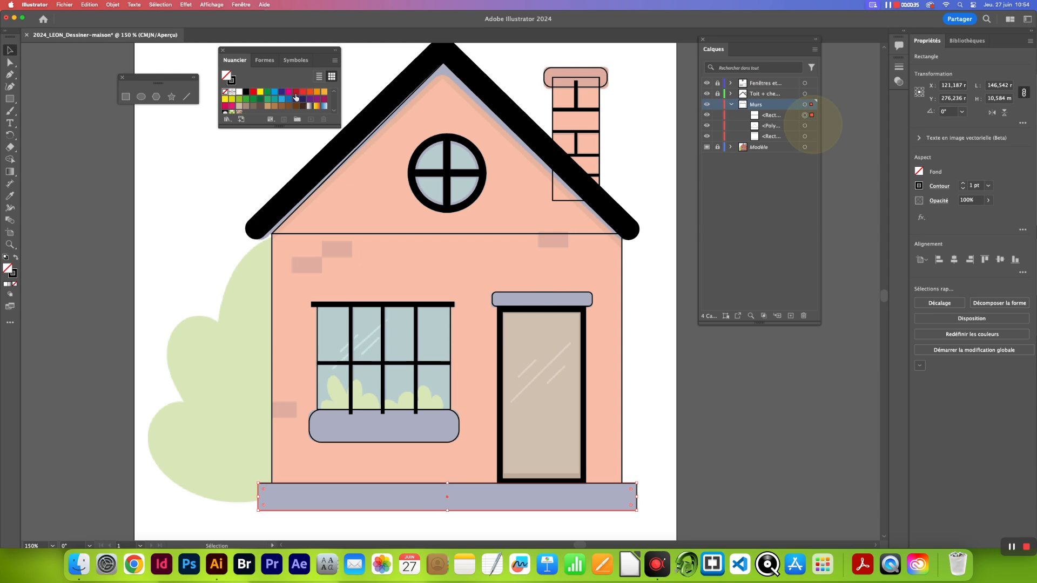
left_click_drag(287, 54, 725, 386)
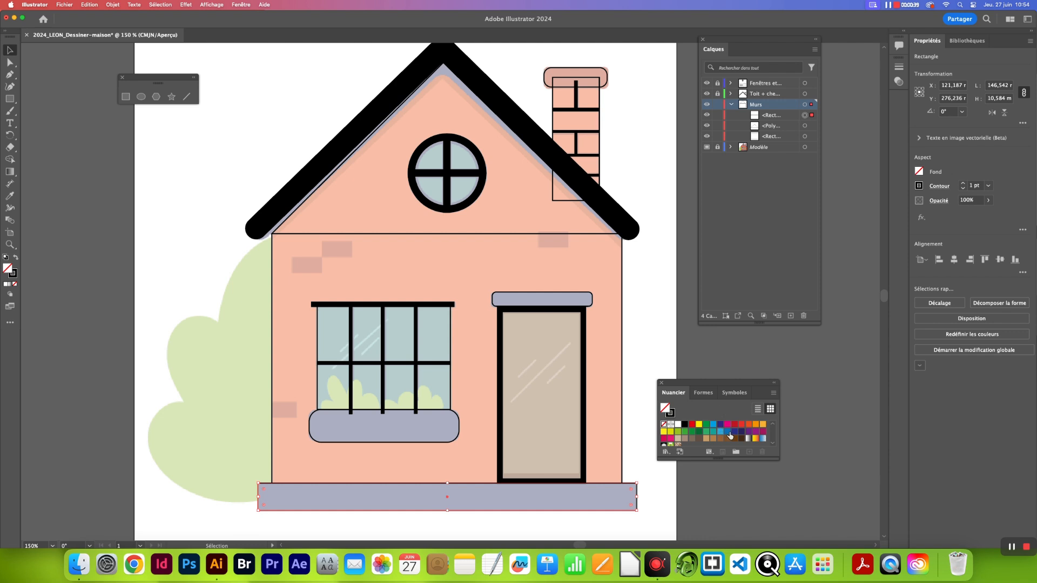
left_click(728, 433)
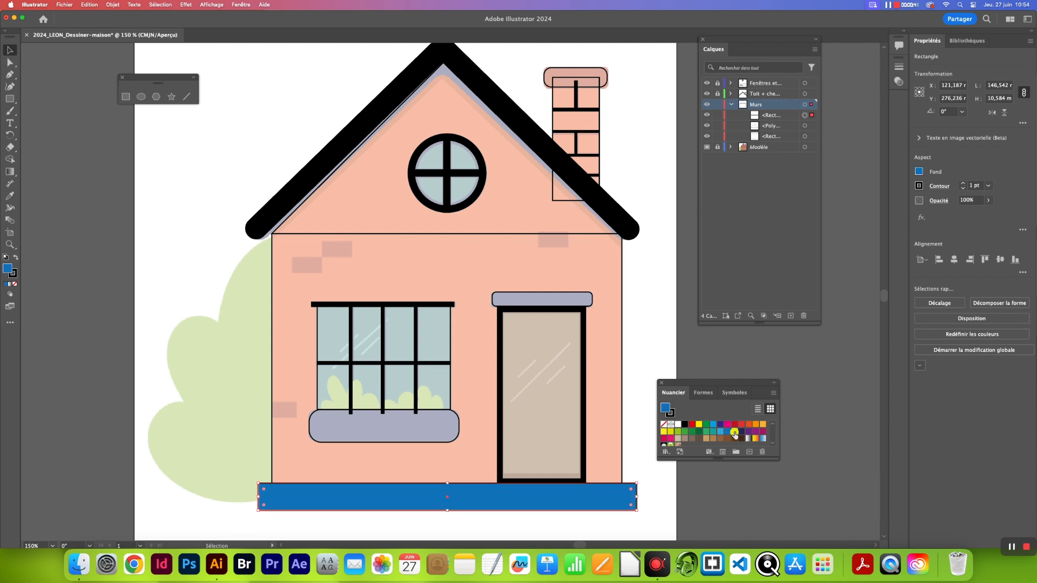
left_click(735, 432)
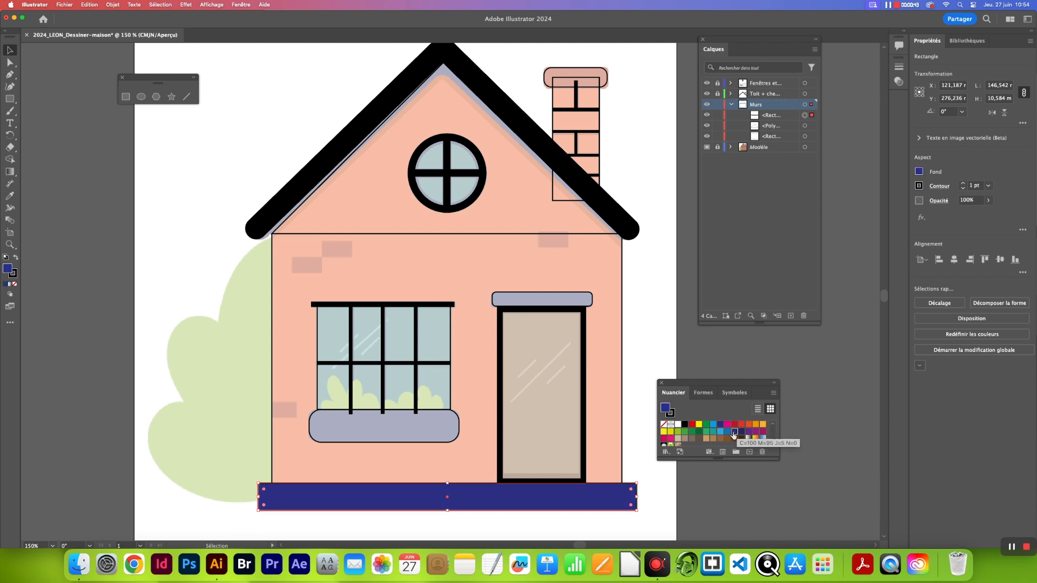
left_click(719, 432)
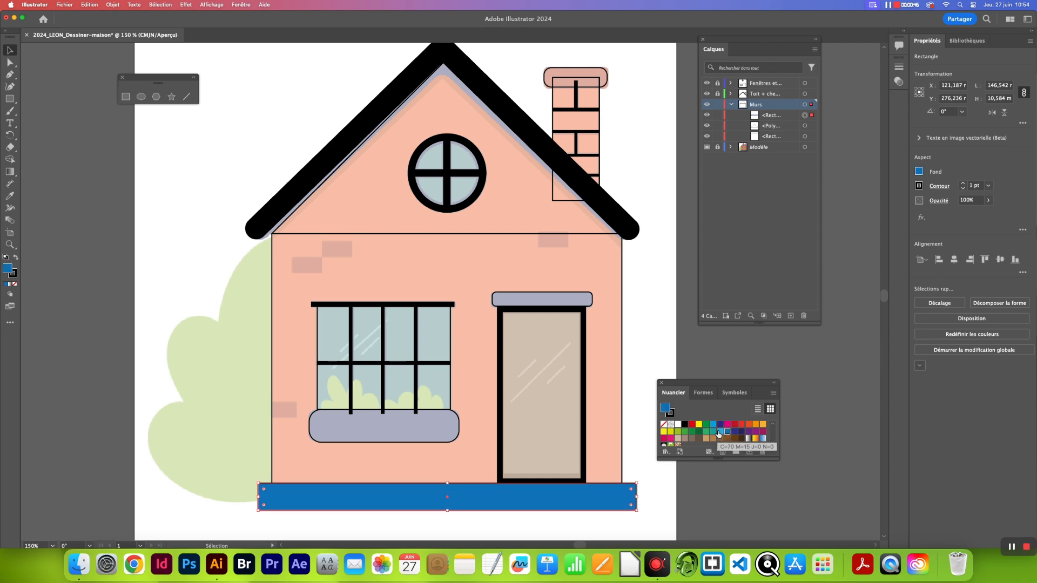
left_click(714, 426)
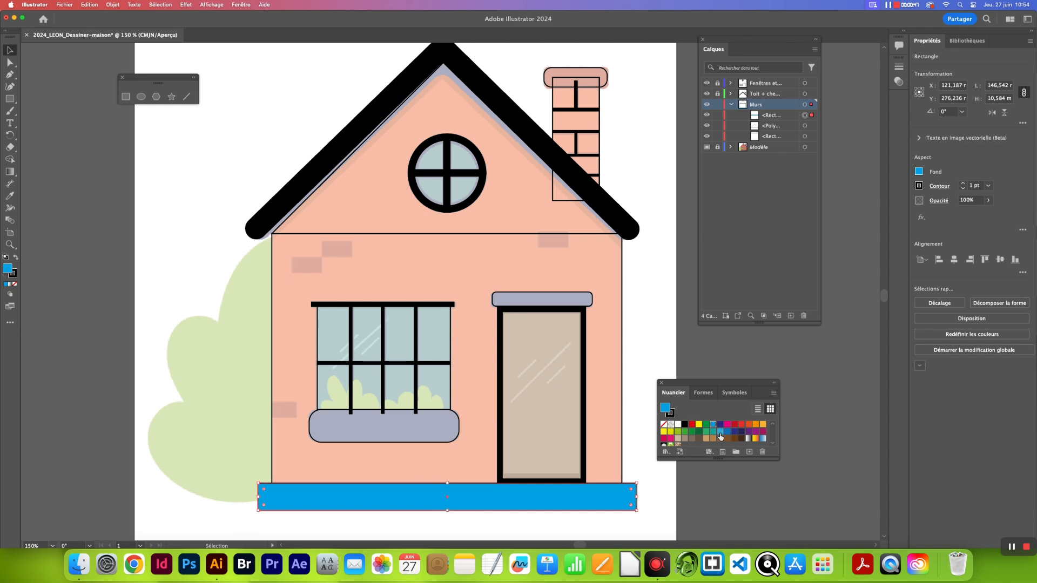
left_click(728, 433)
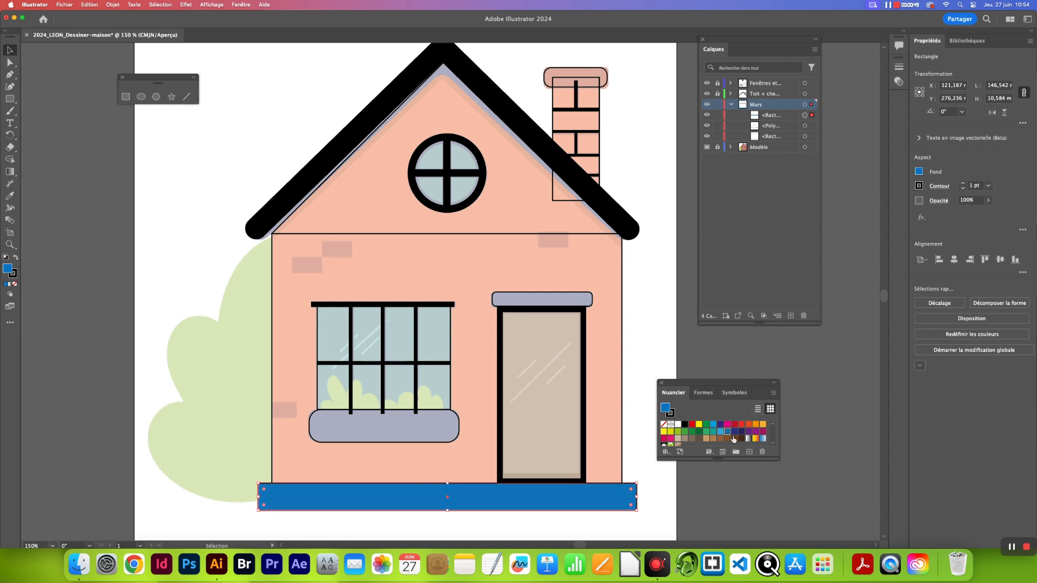
- Enlarge the swatch list to show all swatches and remove the base rectangle's stroke
left_click_drag(716, 459, 716, 507)
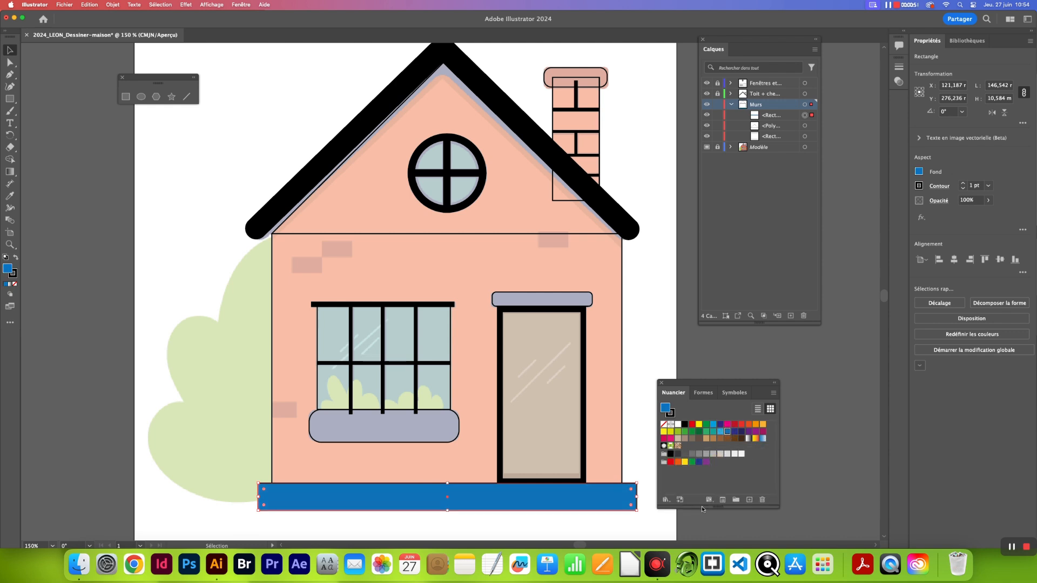
left_click(671, 413)
left_click(664, 424)
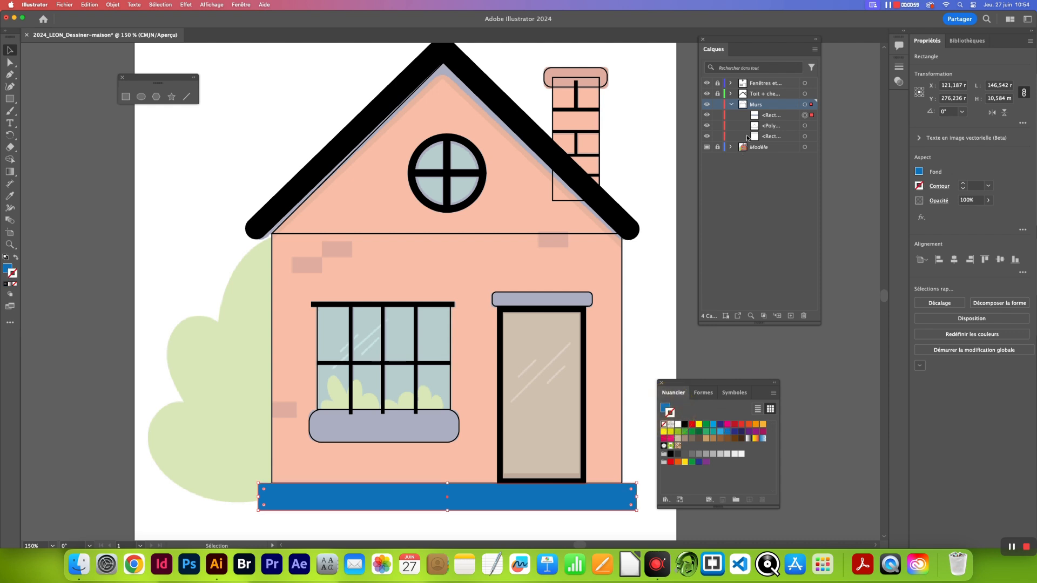
- Remove the stroke from the triangular gable polygon and fill it with the orange swatch
left_click(805, 126)
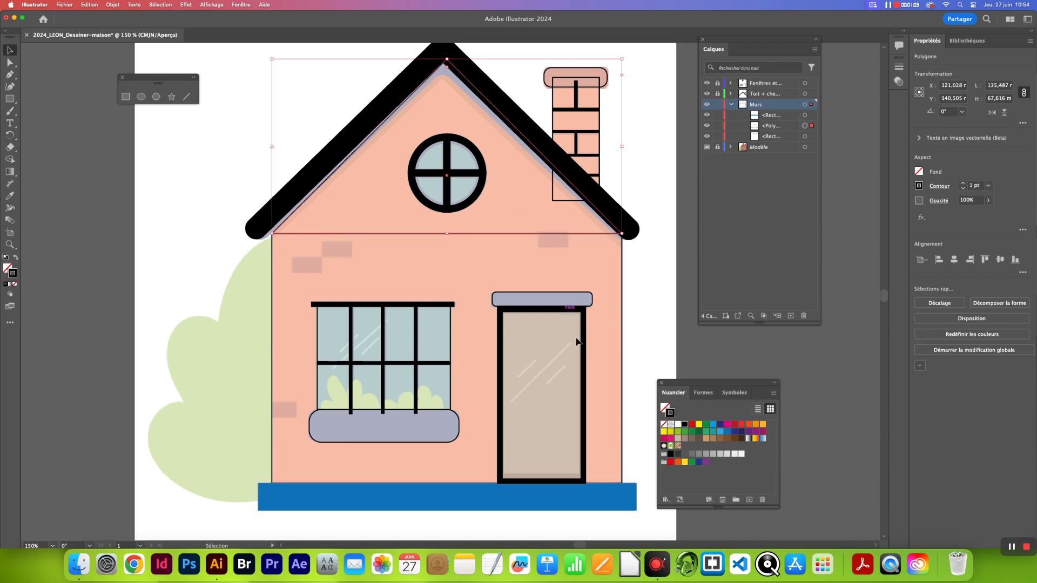
left_click_drag(659, 384, 654, 155)
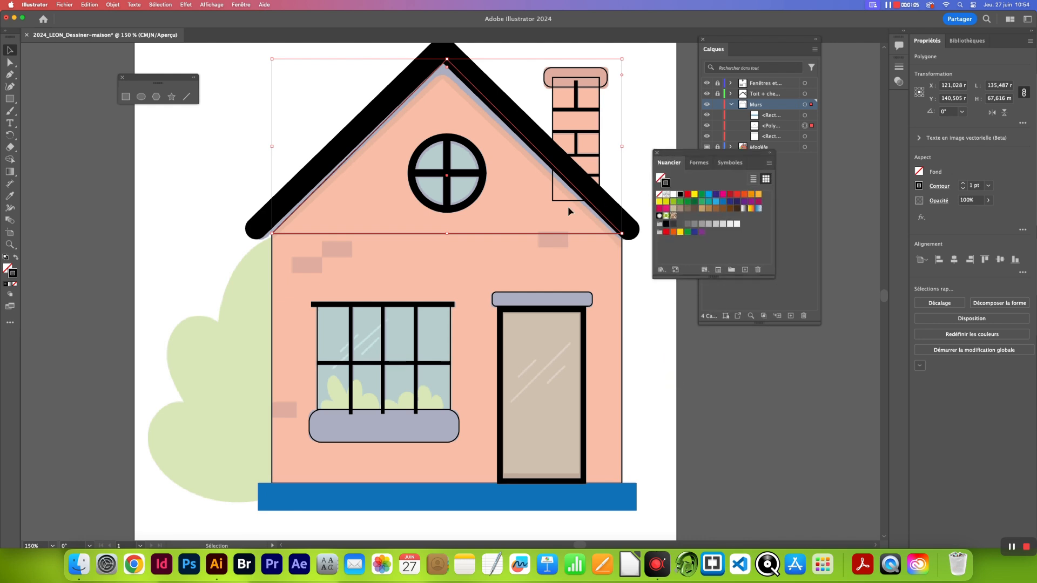
left_click(743, 195)
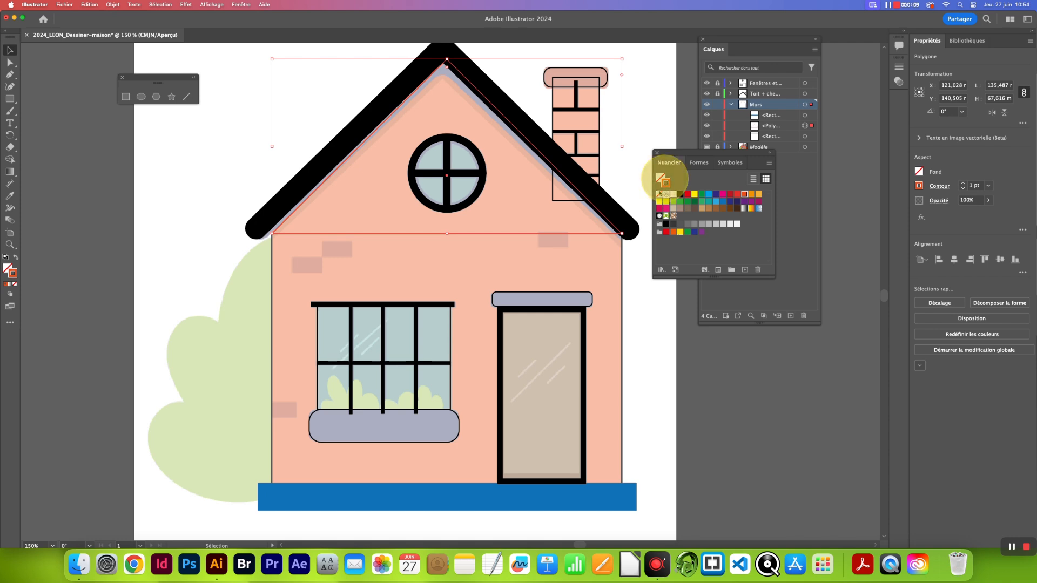
left_click(659, 194)
left_click(660, 176)
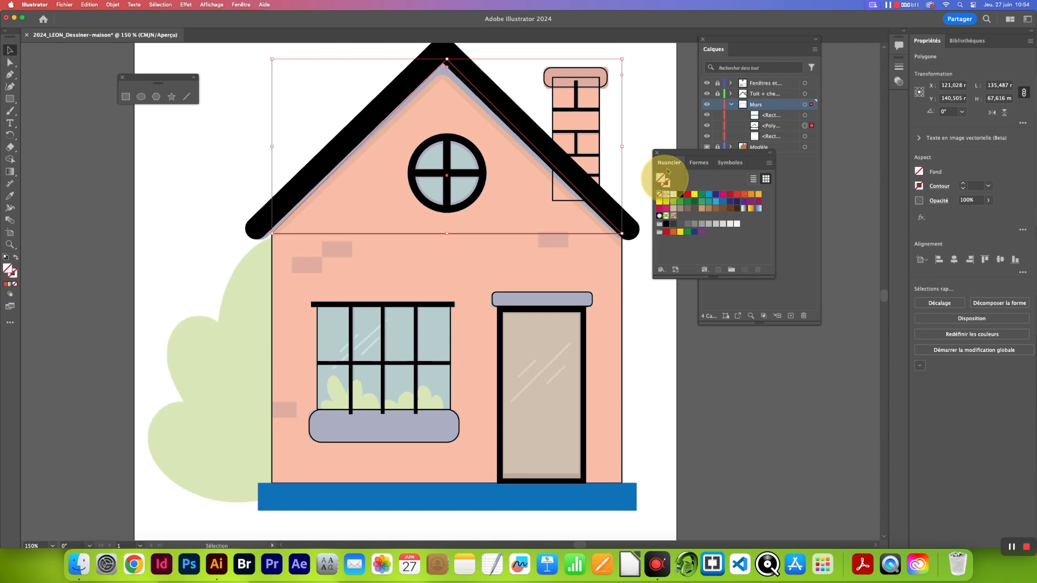
left_click(744, 195)
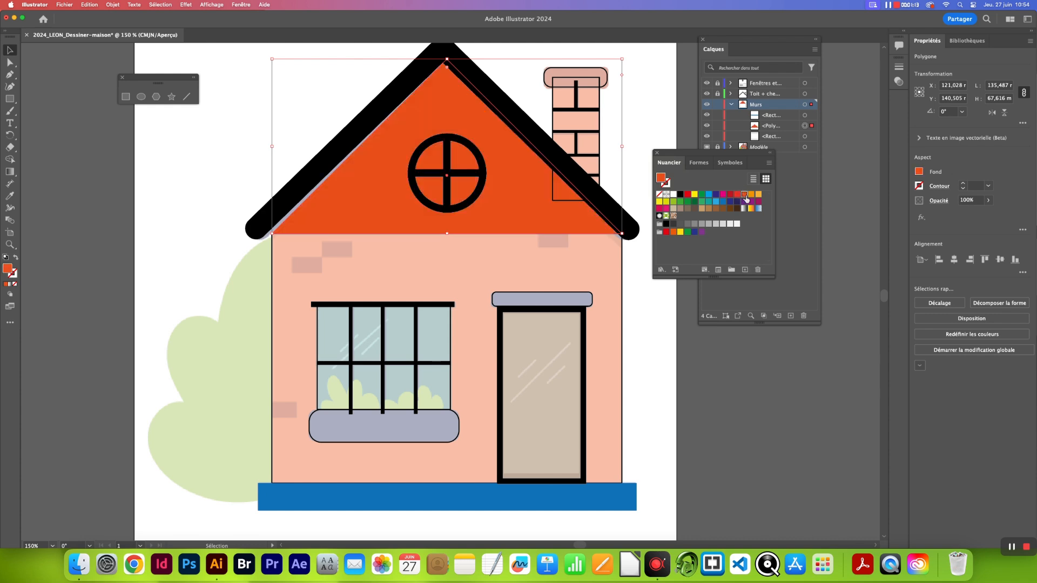
left_click(750, 195)
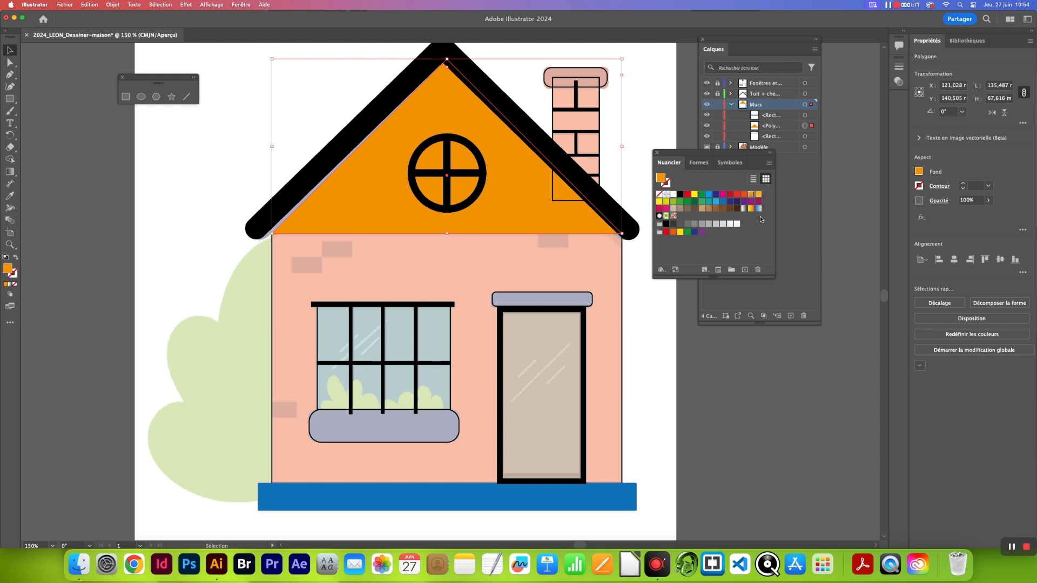
- Select the main wall rectangle in the Murs layer and fill it with the light orange swatch
left_click(805, 136)
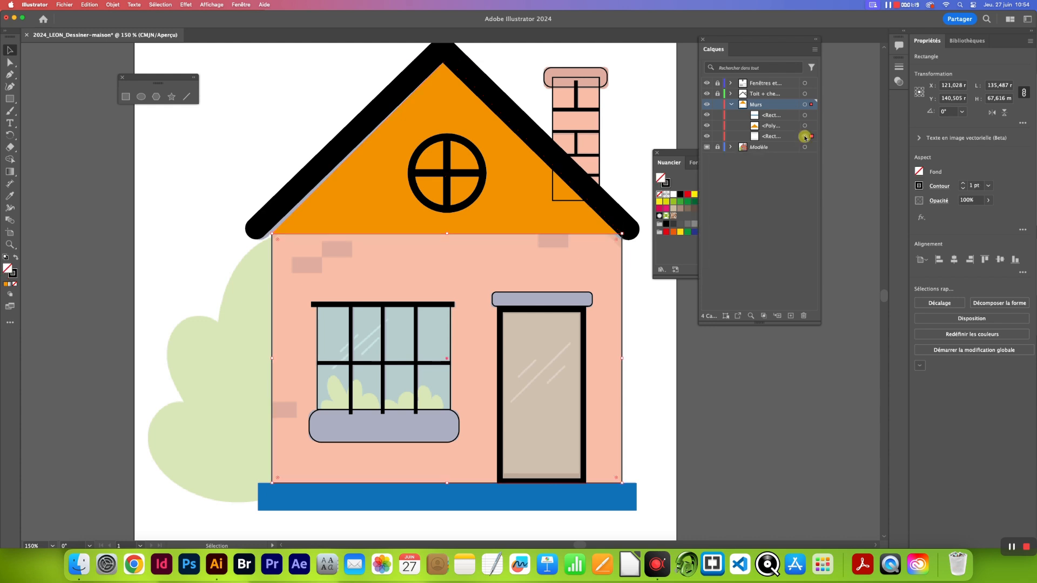
left_click(680, 178)
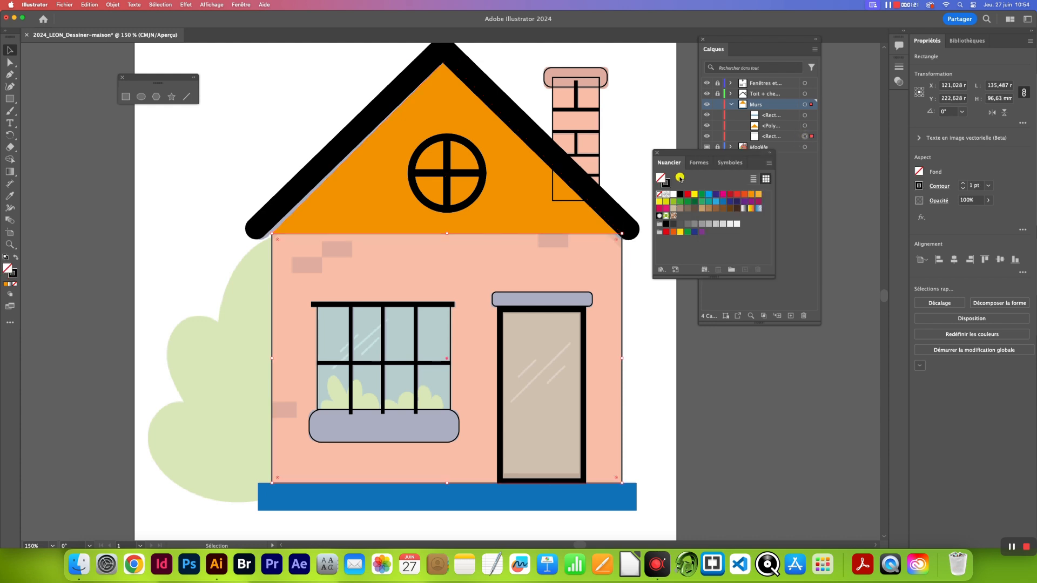
left_click(751, 195)
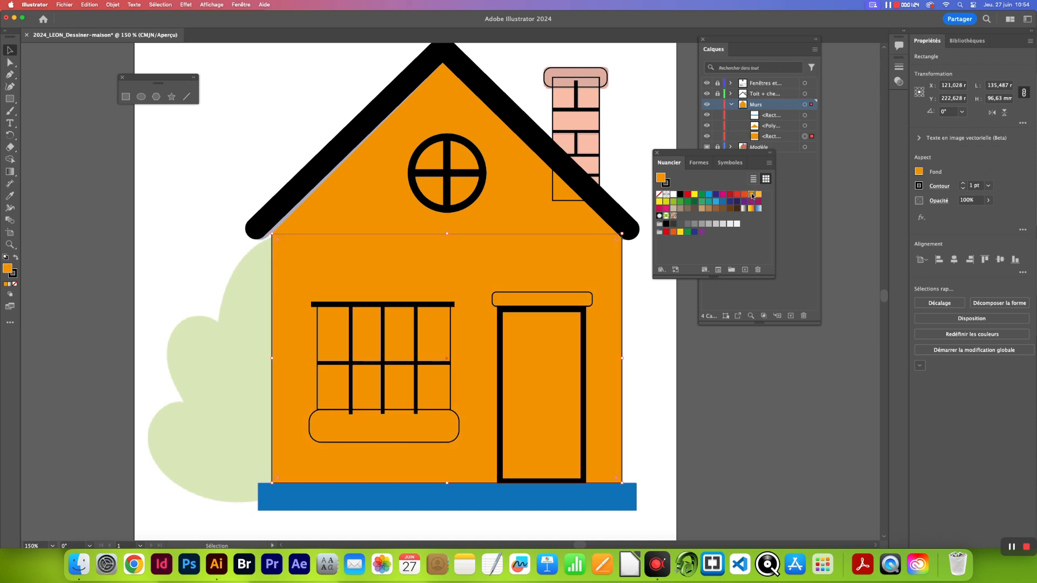
left_click(758, 196)
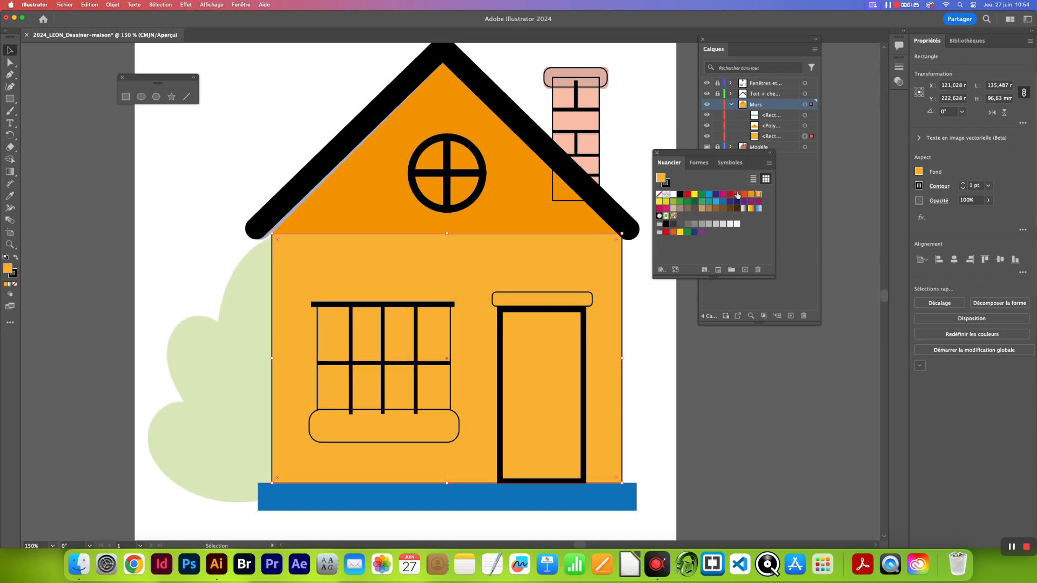
- Fill the gable with the same light orange as the wall and place the swatches beneath the layer list
left_click(549, 196)
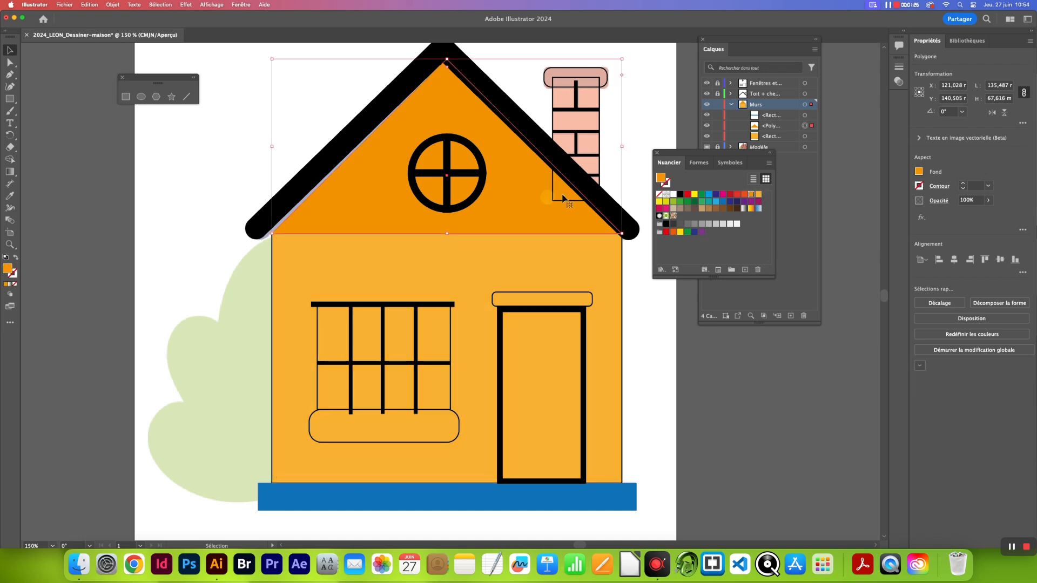
left_click(758, 196)
left_click_drag(725, 164, 747, 290)
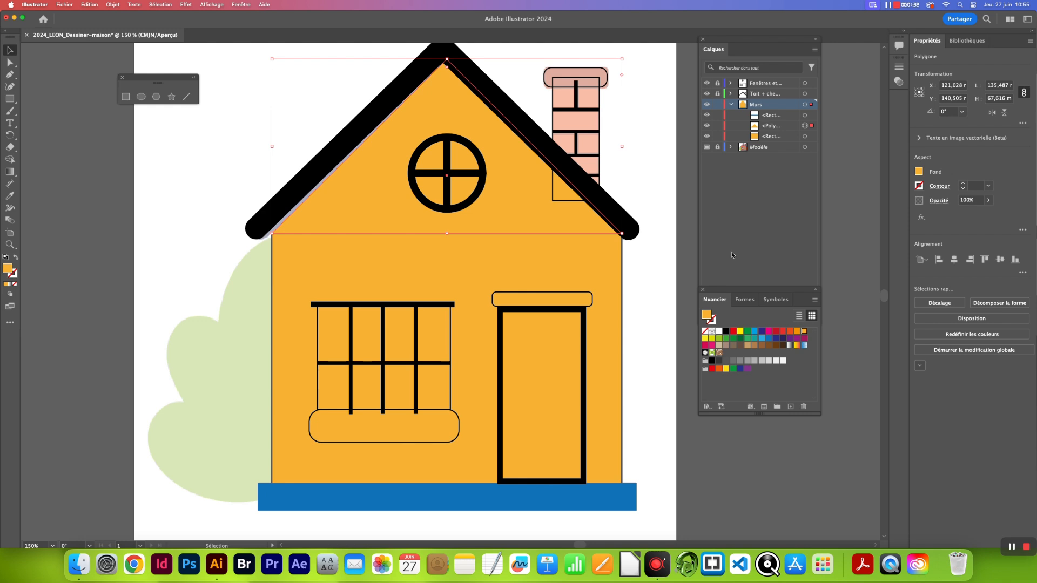
- Collapse the Murs layer and hide it briefly to compare the wall colours with the template
left_click(732, 104)
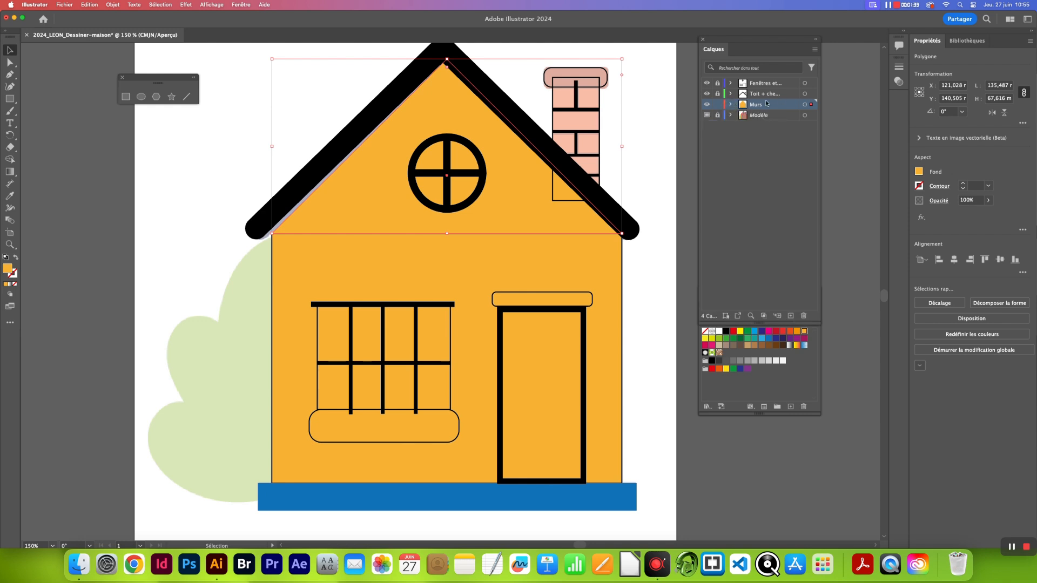
left_click(707, 105)
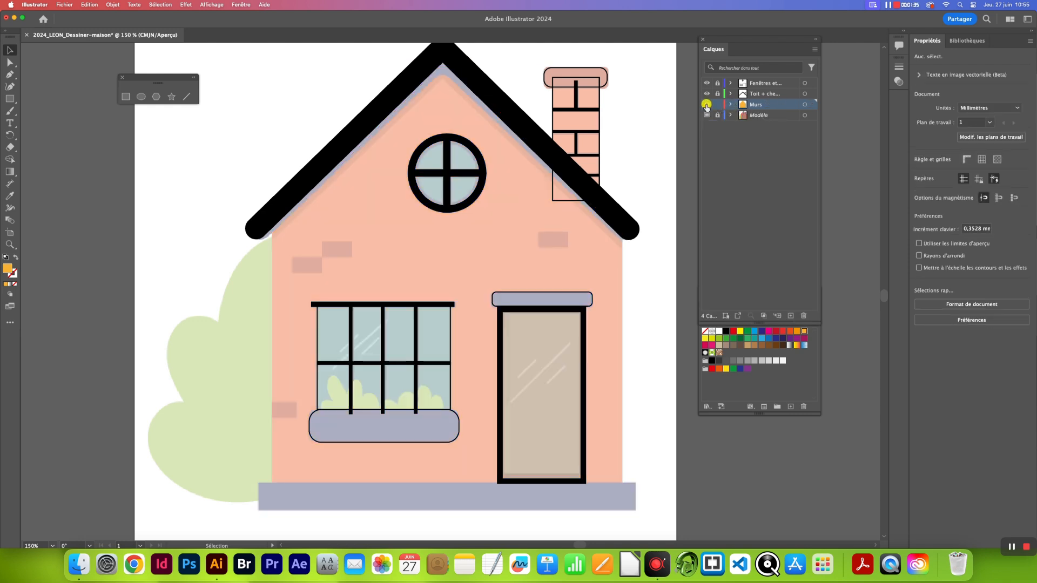
left_click(707, 105)
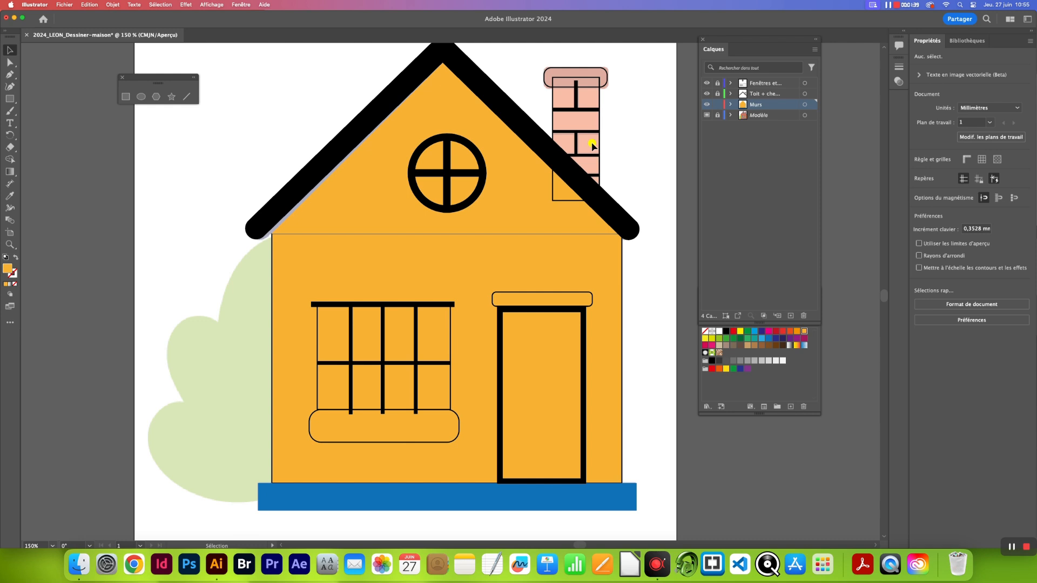
- Unlock and expand the roof and chimney layer, toggling the tall chimney rectangle's visibility to identify it
left_click(717, 94)
left_click(731, 95)
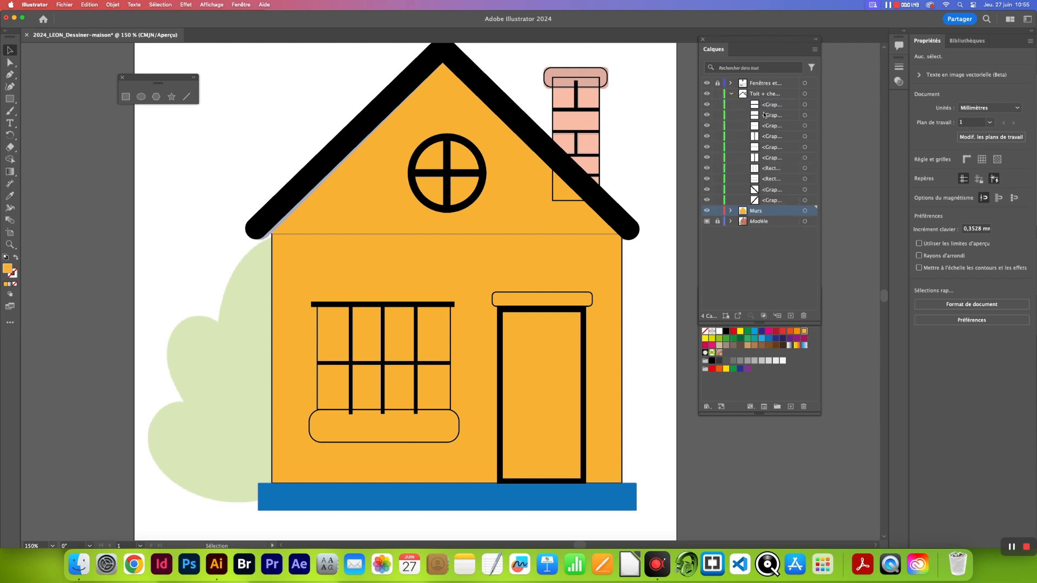
left_click(707, 169)
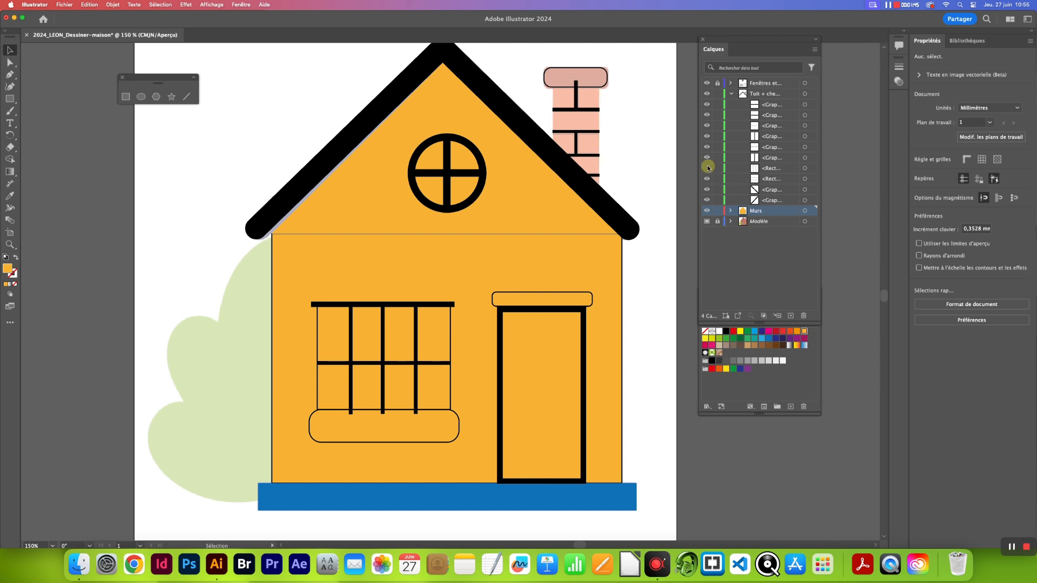
left_click(707, 169)
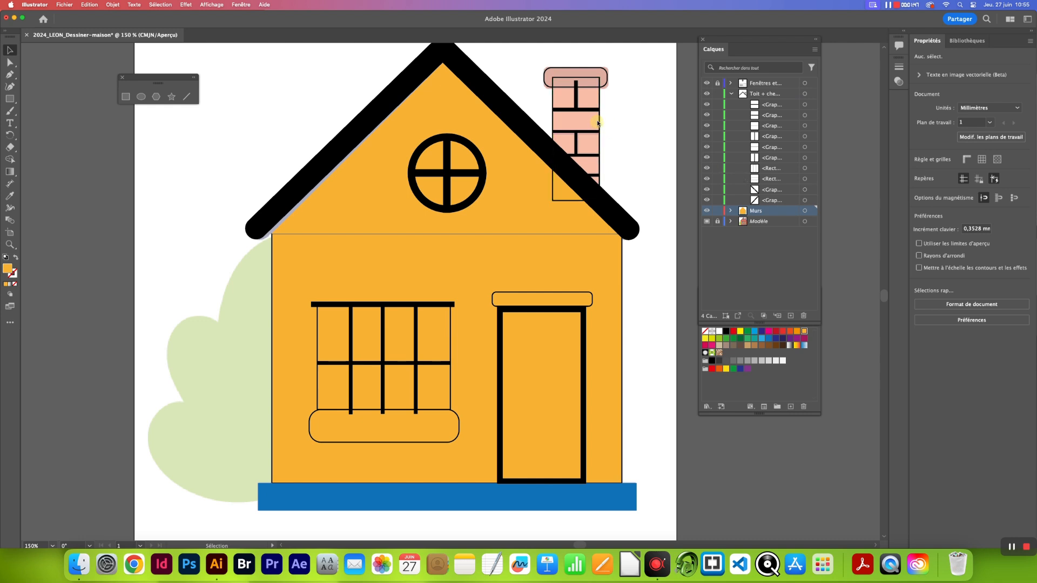
- Fill the tall chimney rectangle with light orange and move it to the bottom of its layer, behind the roof lines
left_click(597, 122)
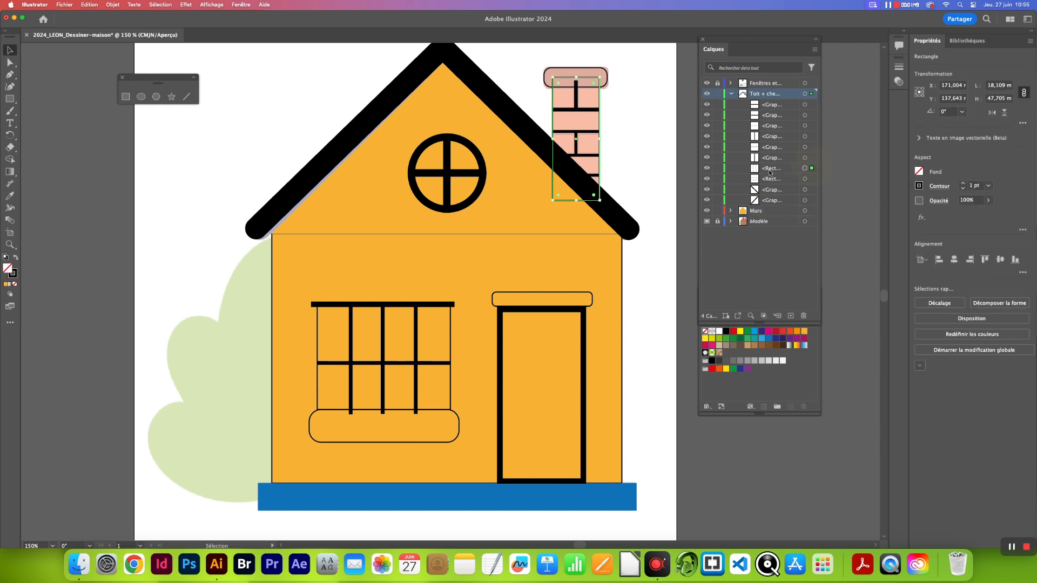
left_click(805, 168)
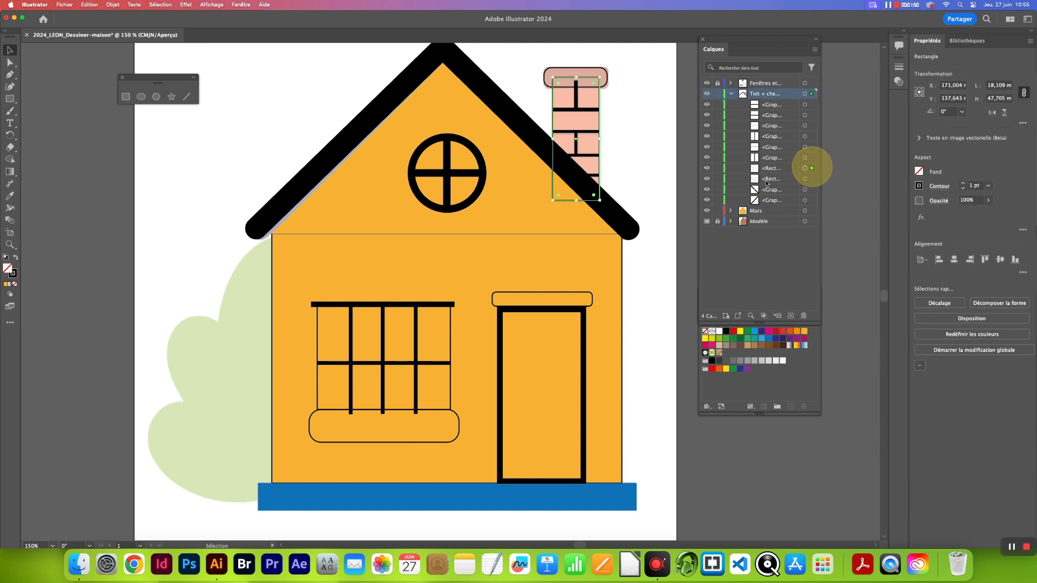
left_click(804, 331)
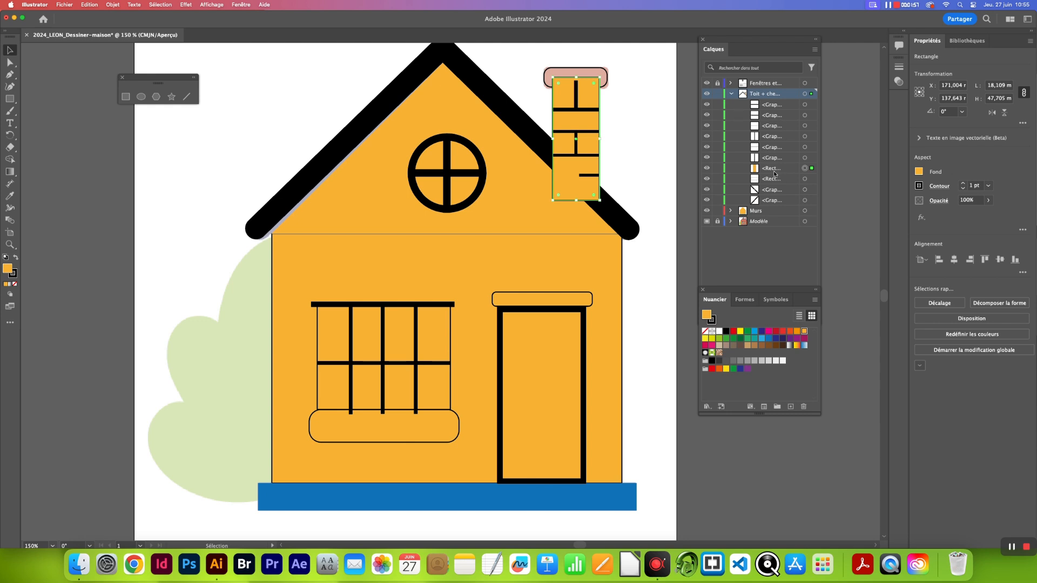
left_click_drag(770, 171, 771, 205)
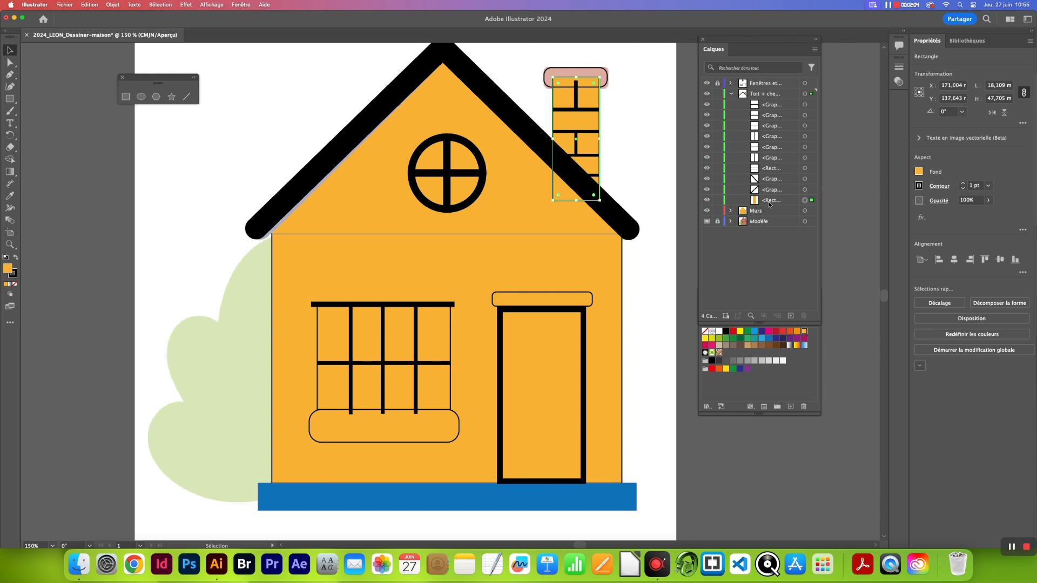
- Fill the rounded chimney cap with darker orange and briefly hide the roof and chimney layer to compare with the template
left_click(582, 75)
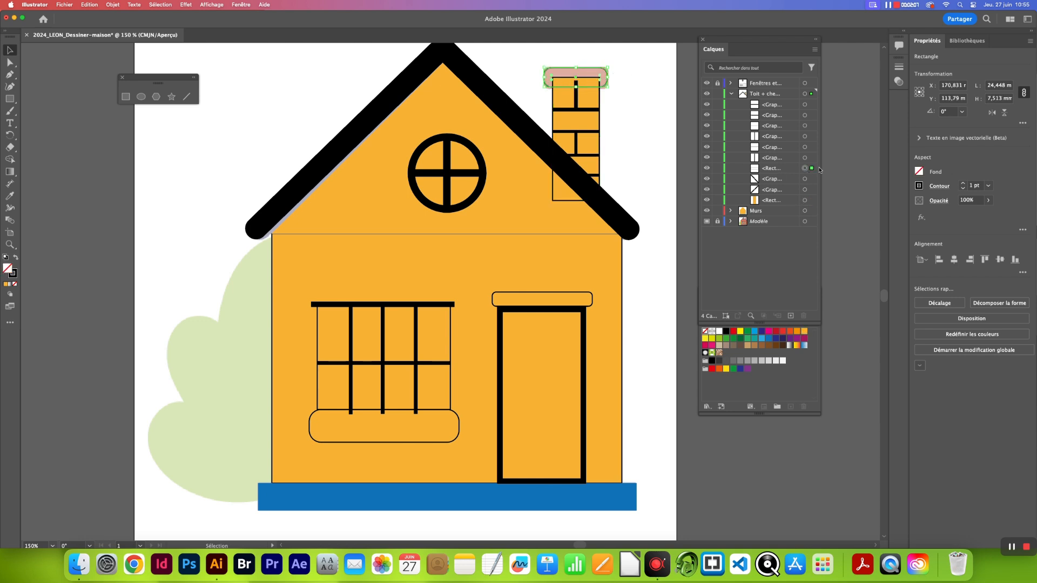
left_click(798, 334)
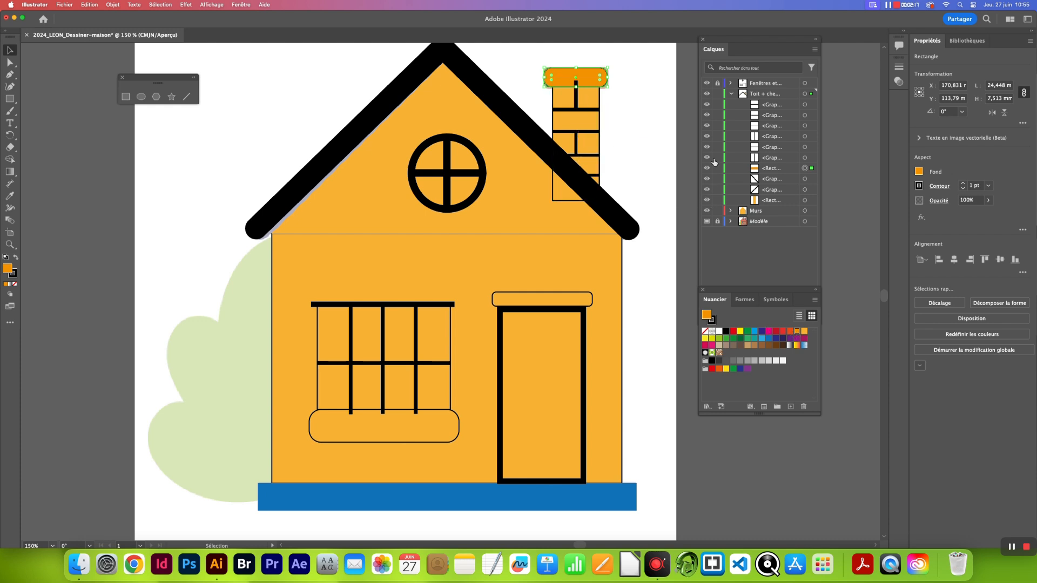
left_click(706, 94)
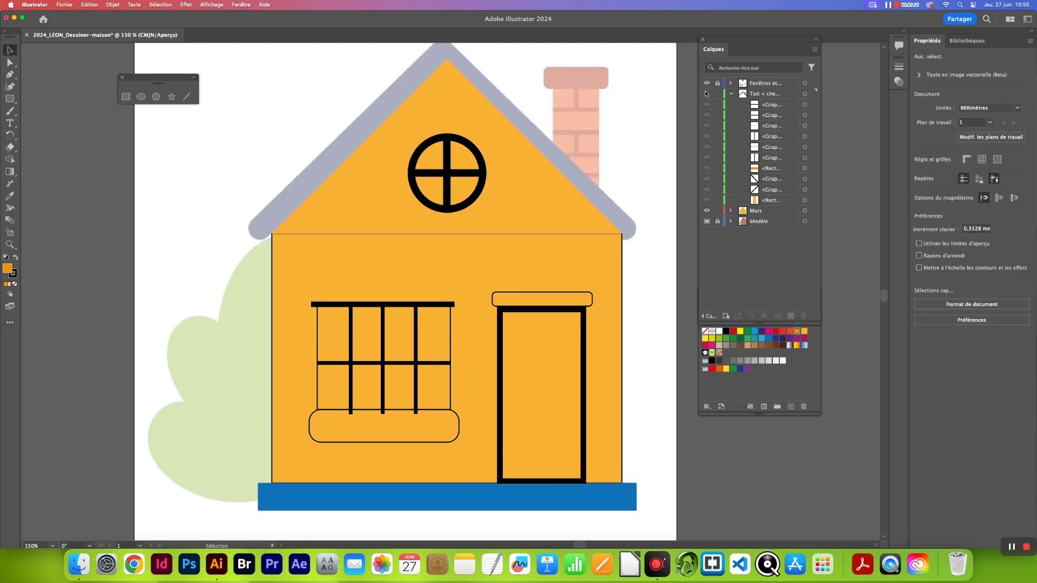
left_click(706, 93)
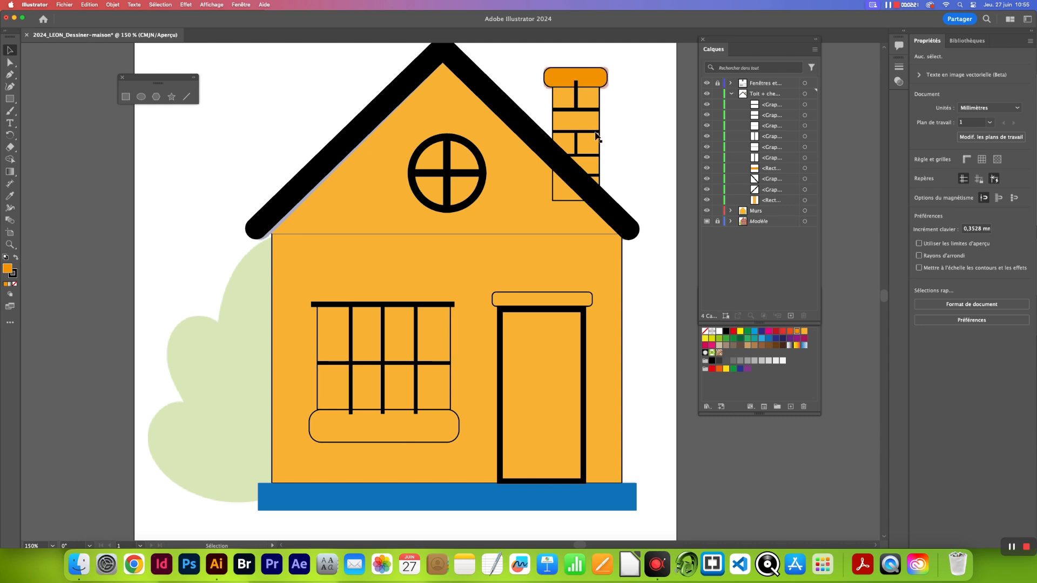
left_click(577, 107)
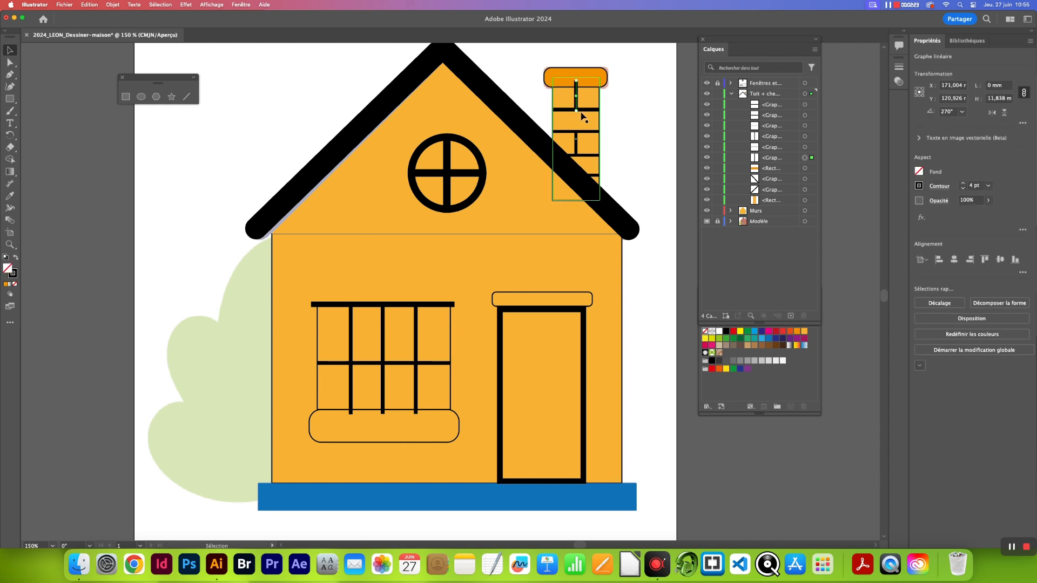
left_click(584, 109, "shift")
left_click(586, 131, "shift")
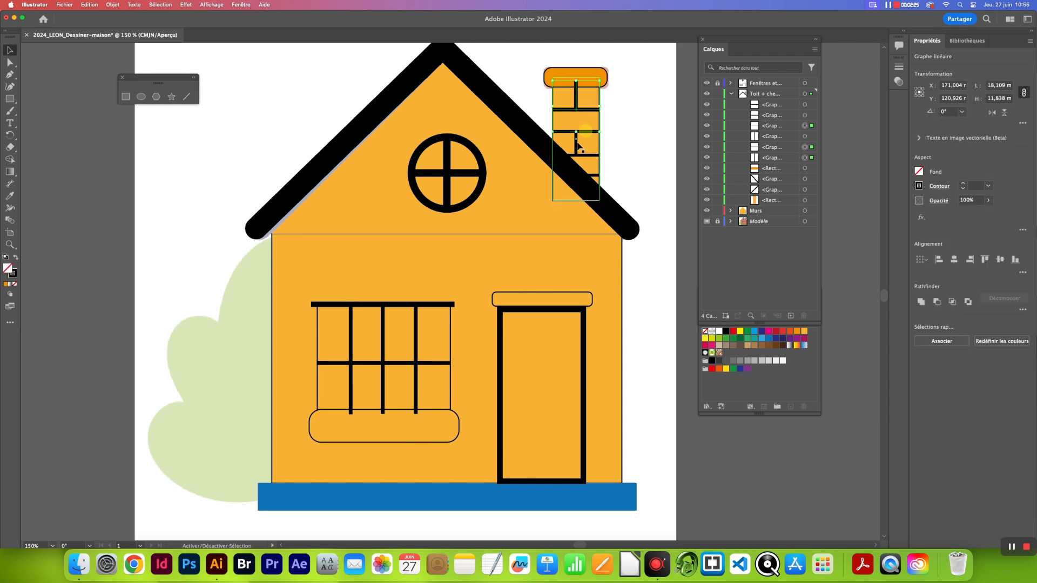
left_click(577, 143, "shift")
- Select all six brick joint lines on the chimney and give them a darker orange stroke with no fill
left_click(591, 175)
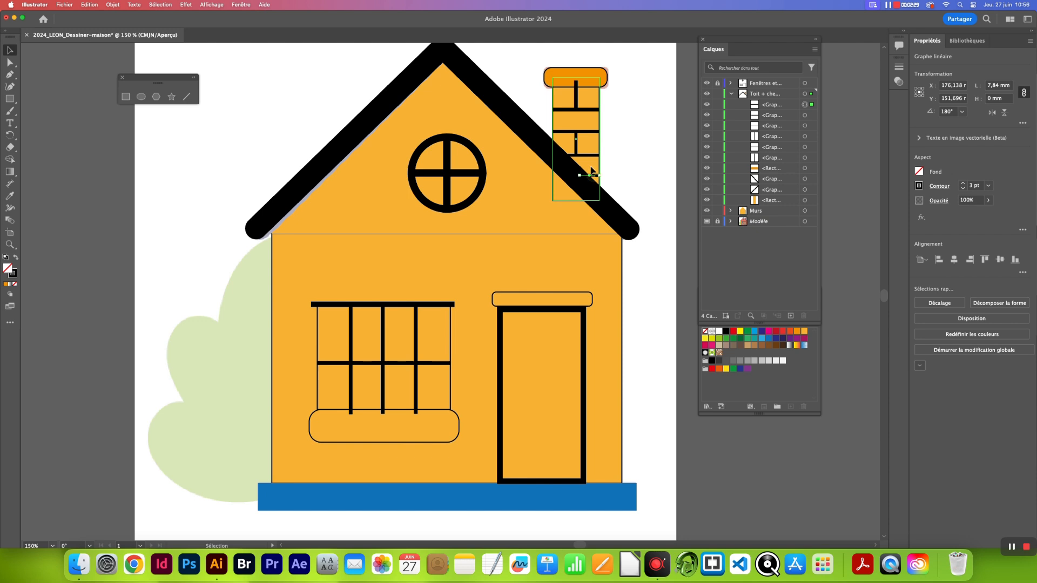
left_click(588, 155, "shift")
left_click(576, 144, "shift")
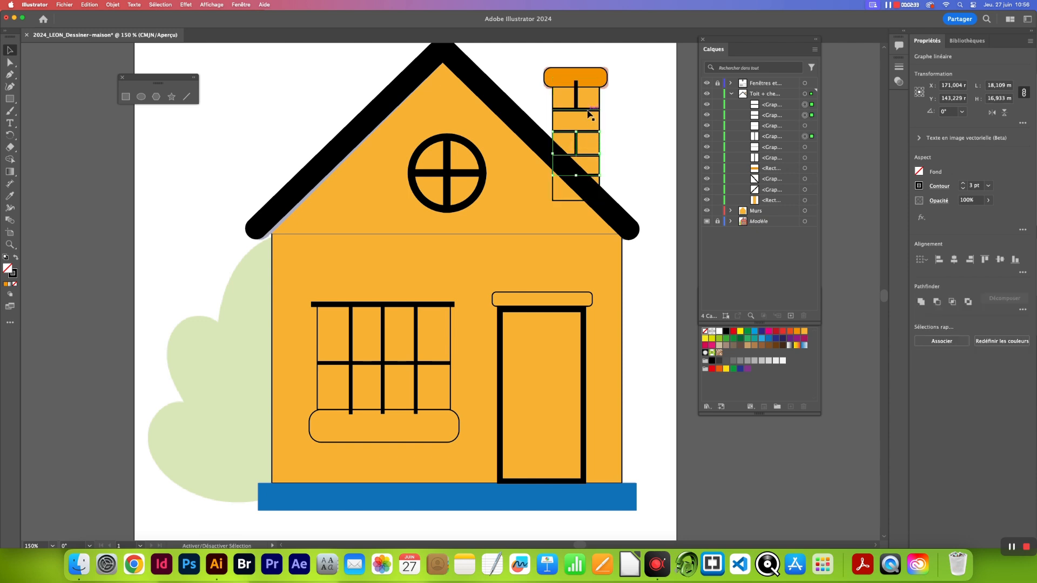
left_click(587, 110, "shift")
left_click(576, 96, "shift")
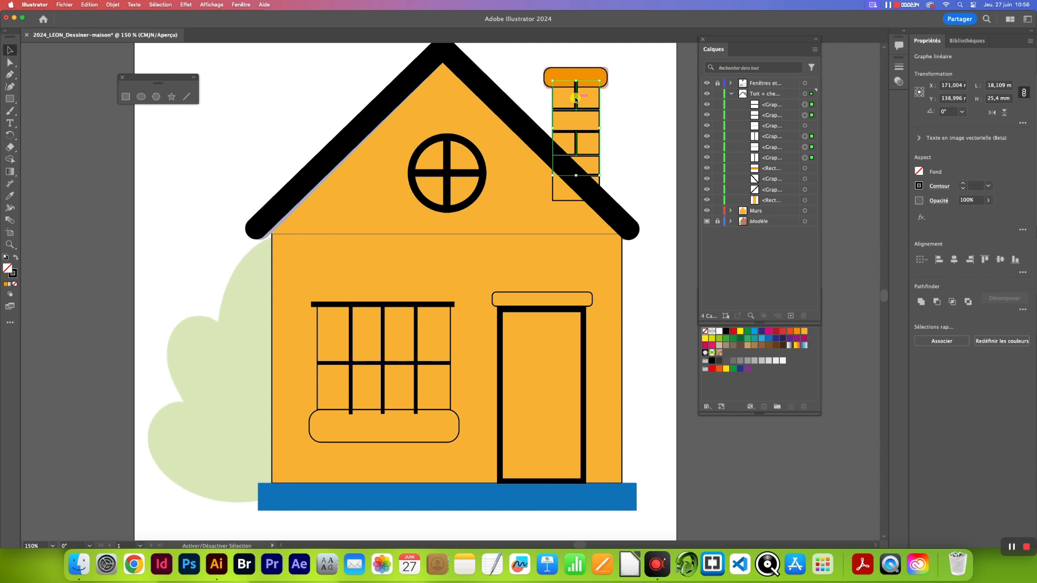
left_click(585, 129, "shift")
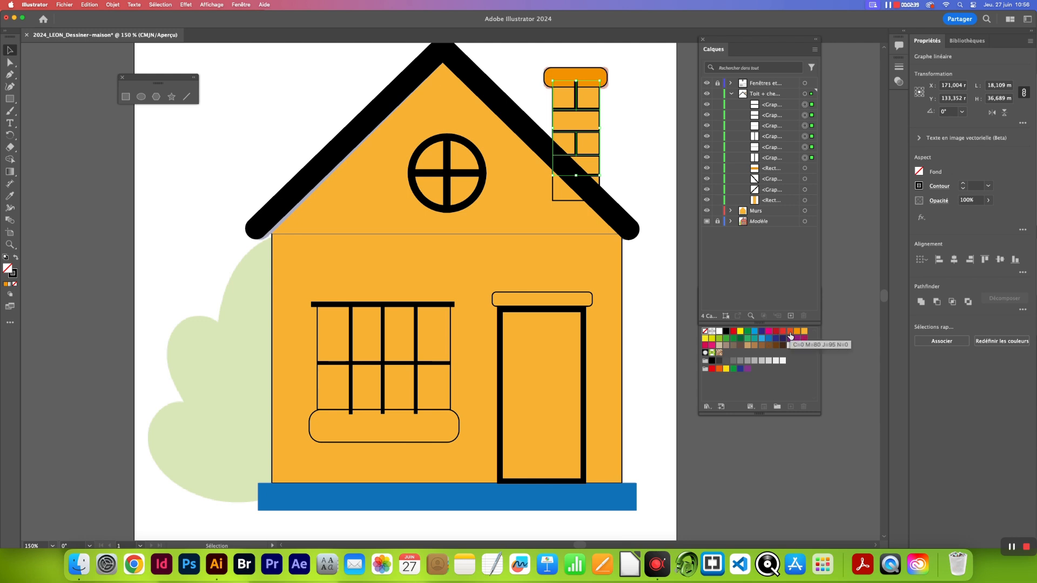
left_click(796, 366)
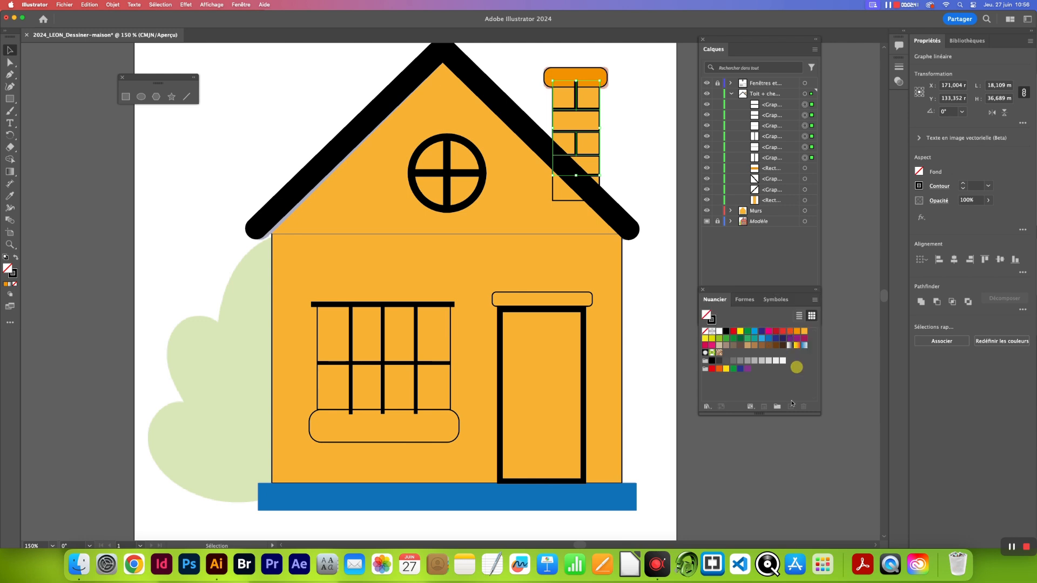
left_click(794, 333)
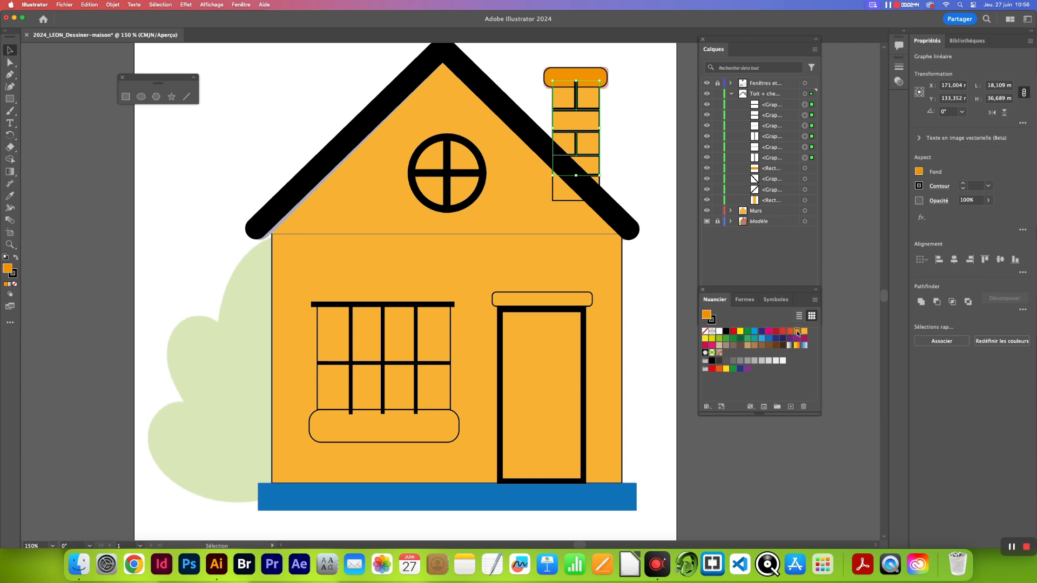
left_click(705, 331)
left_click(713, 320)
left_click(796, 332)
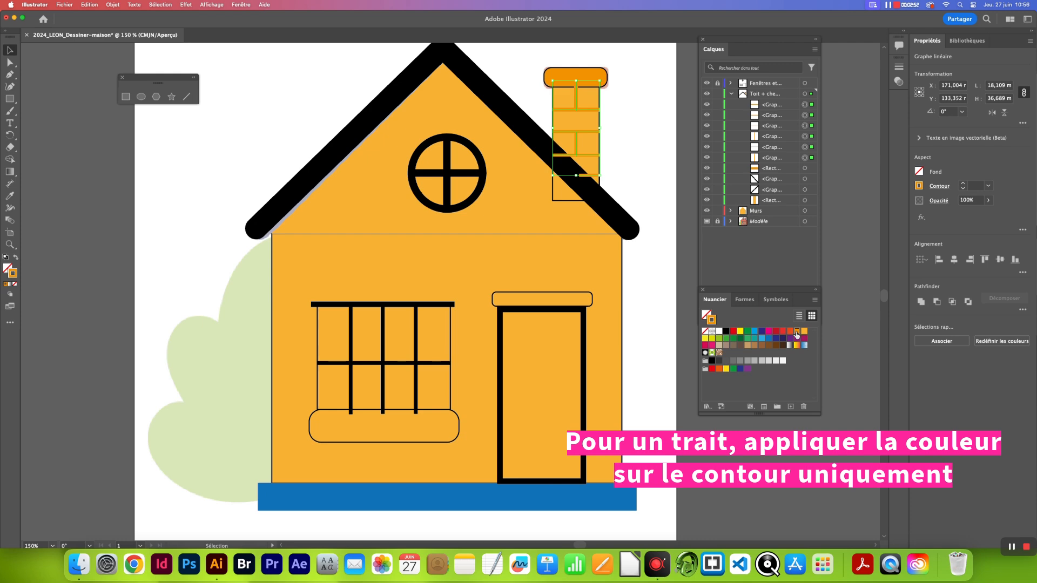
- Remove the black outline from the tall chimney rectangle and from the rounded cap
left_click(626, 164)
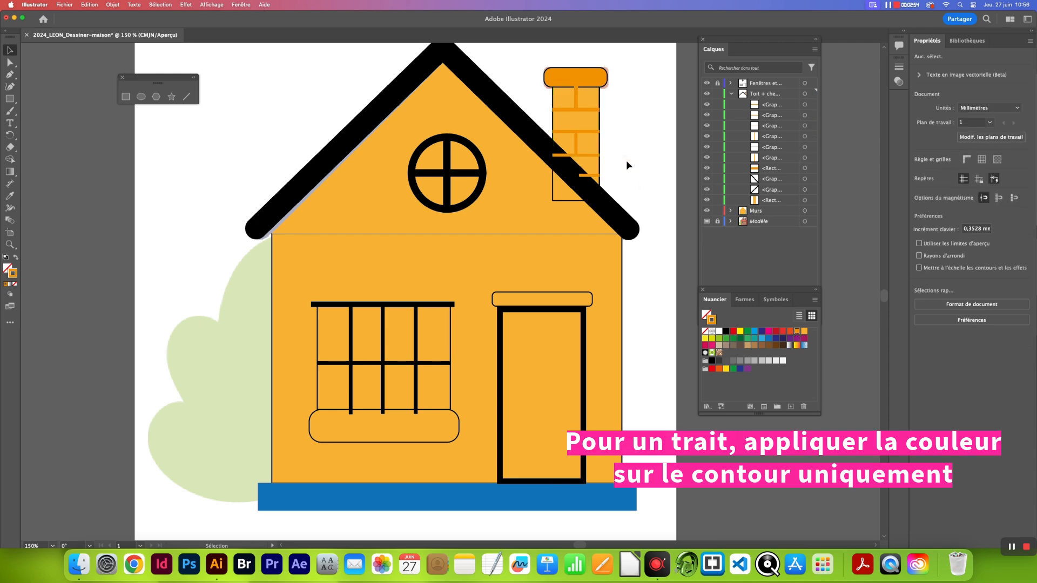
left_click(572, 200)
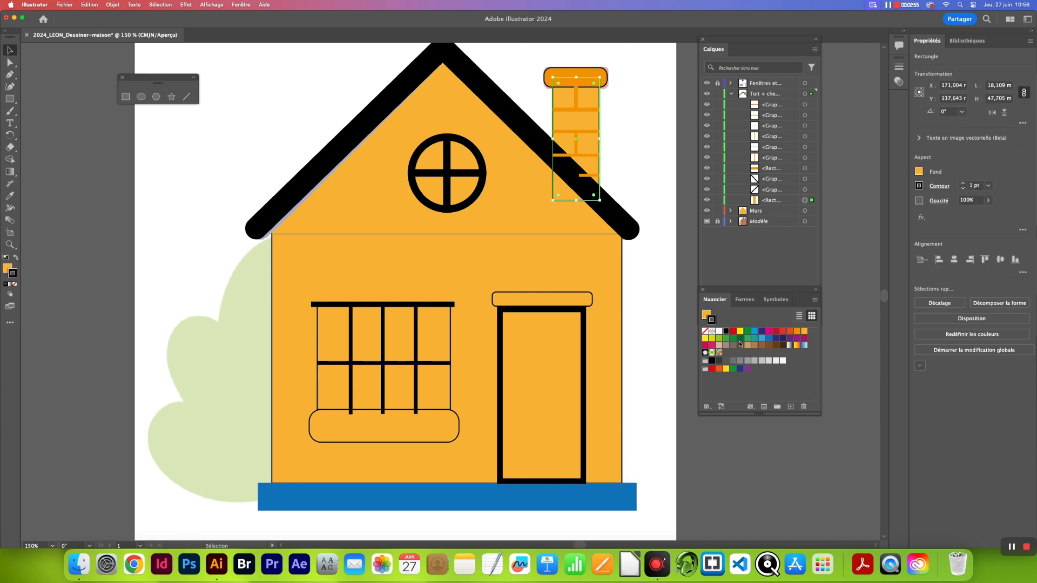
left_click(705, 331)
left_click(648, 167)
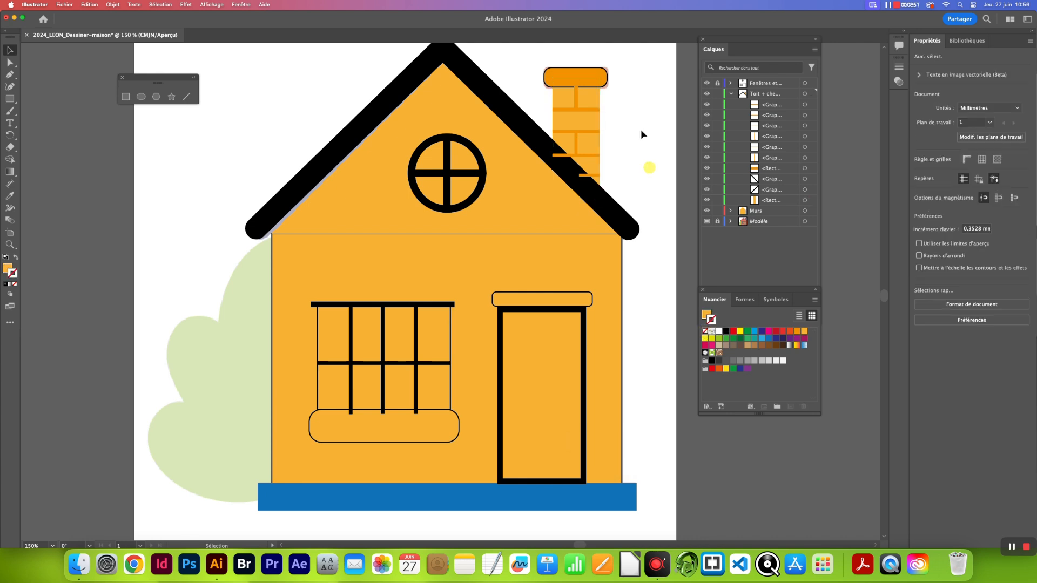
left_click(605, 81)
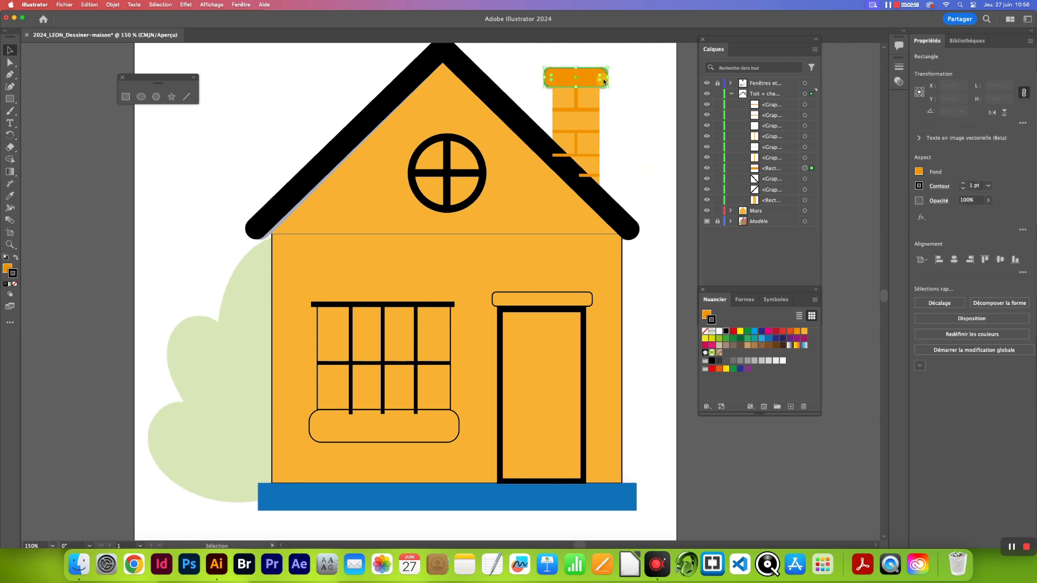
left_click(706, 333)
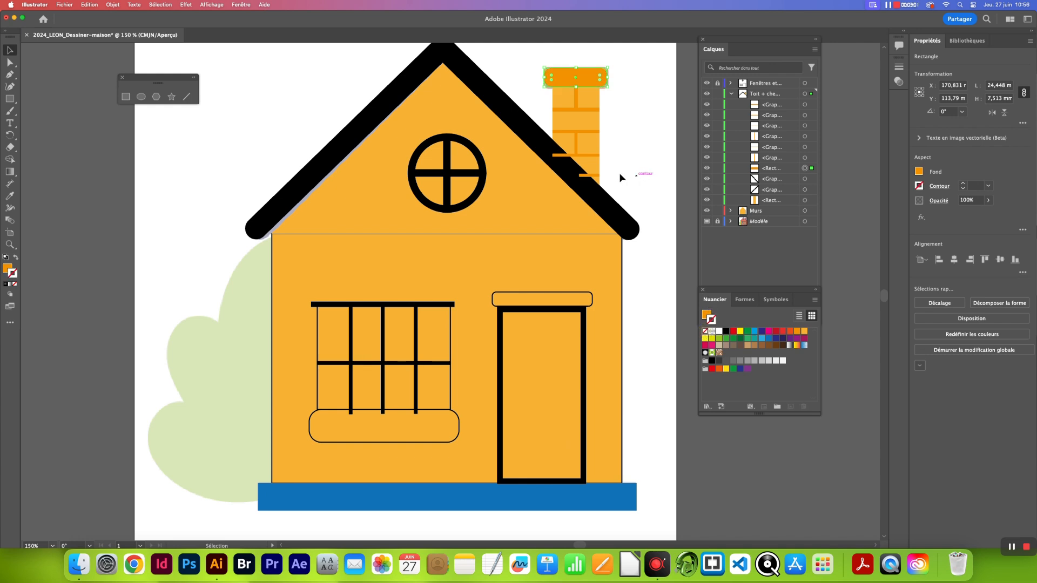
left_click(618, 222)
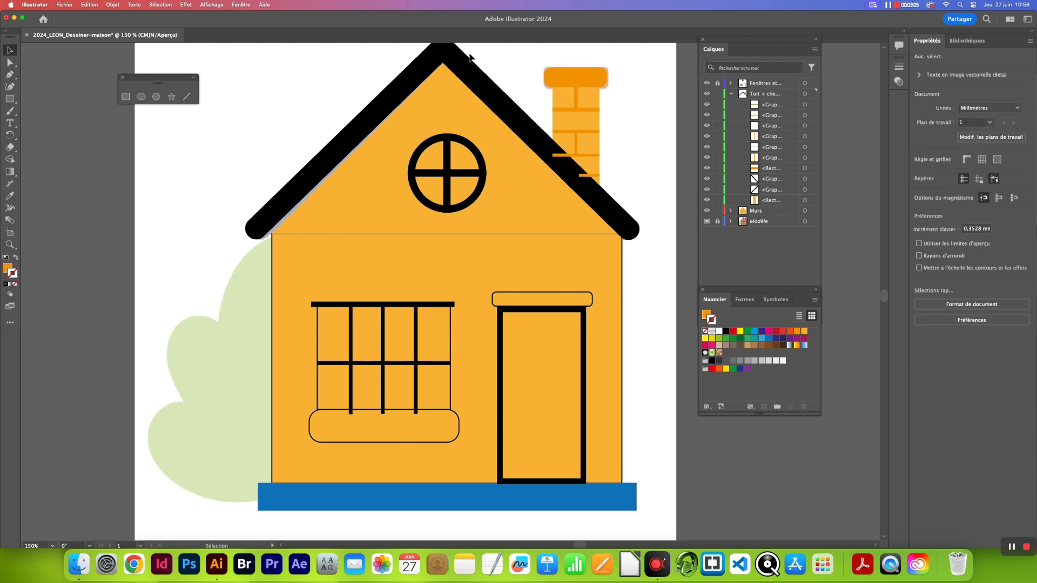
- Colour the strokes of both sloping roof lines the same blue as the base of the house
left_click(463, 69)
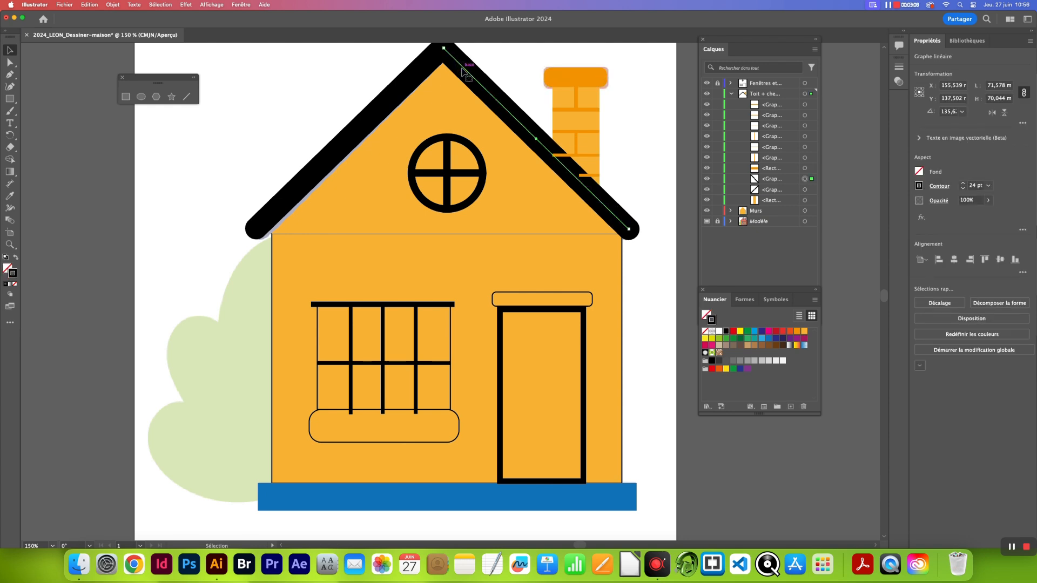
left_click(769, 339)
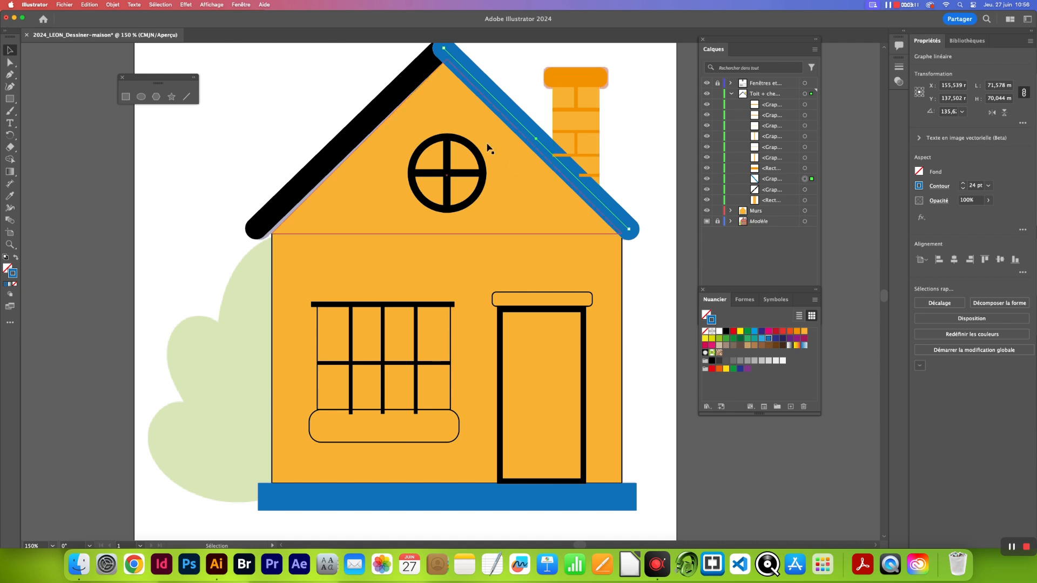
left_click(409, 80)
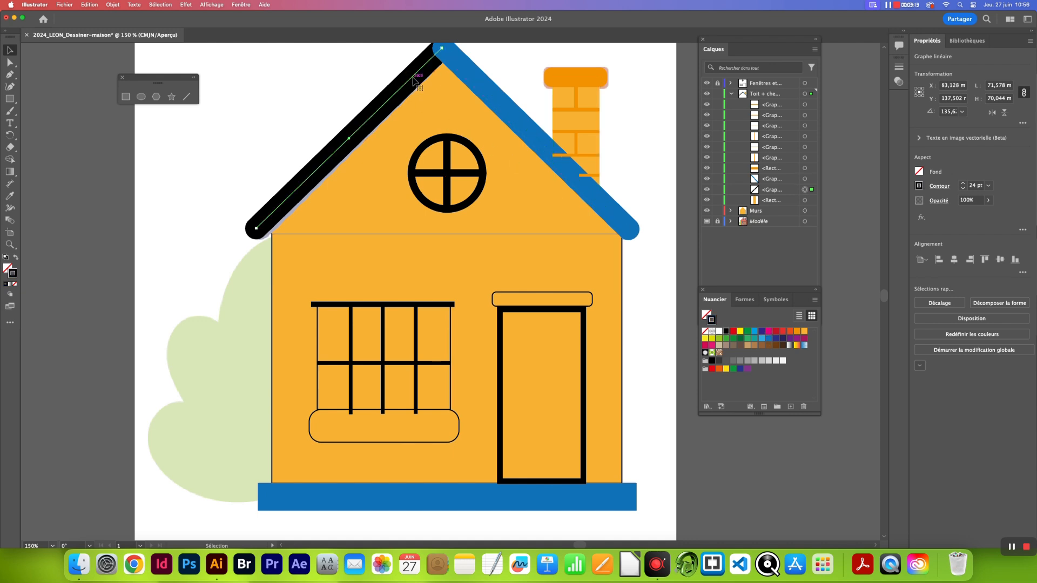
left_click(768, 338)
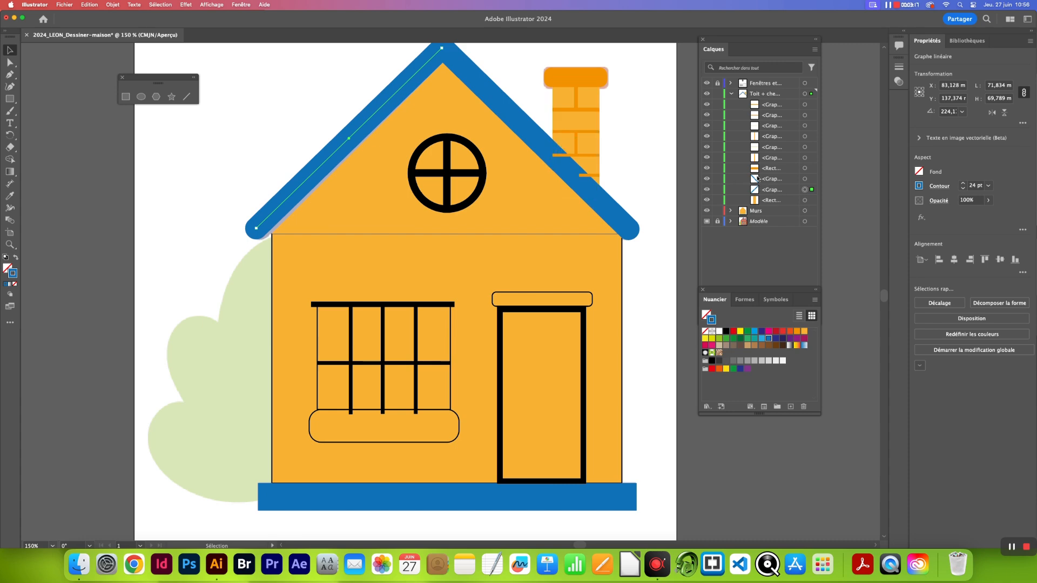
- Move both roof lines to the top of their layer so they sit in front of the chimney
left_click(805, 189)
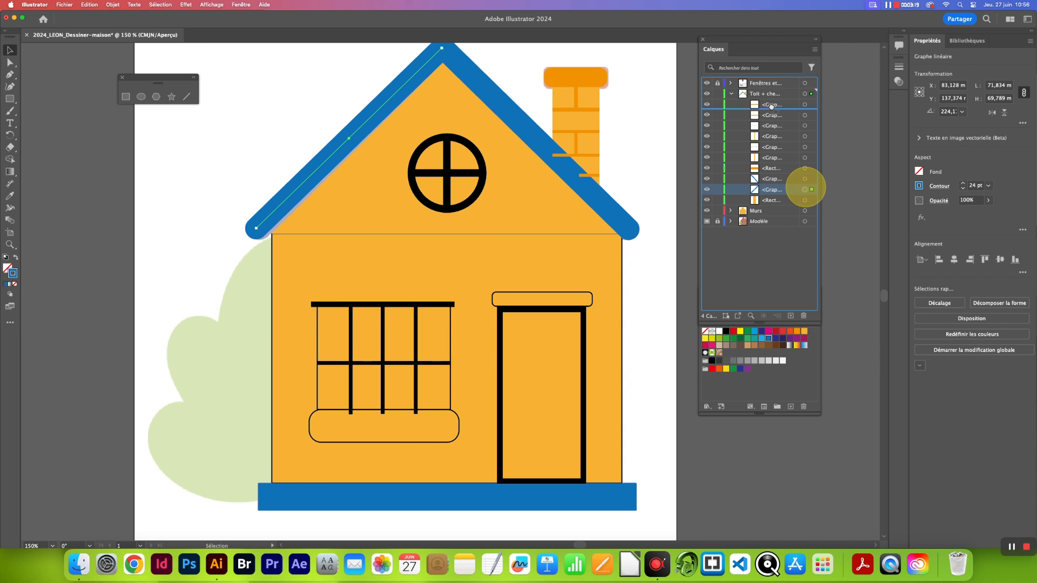
left_click_drag(770, 102, 771, 103)
left_click_drag(771, 193, 771, 112)
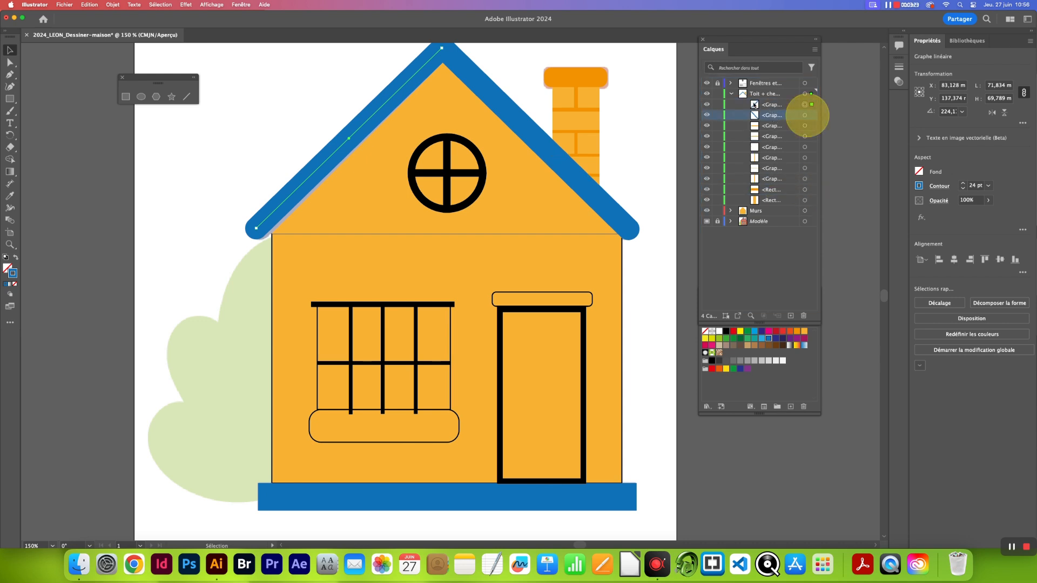
left_click(634, 132)
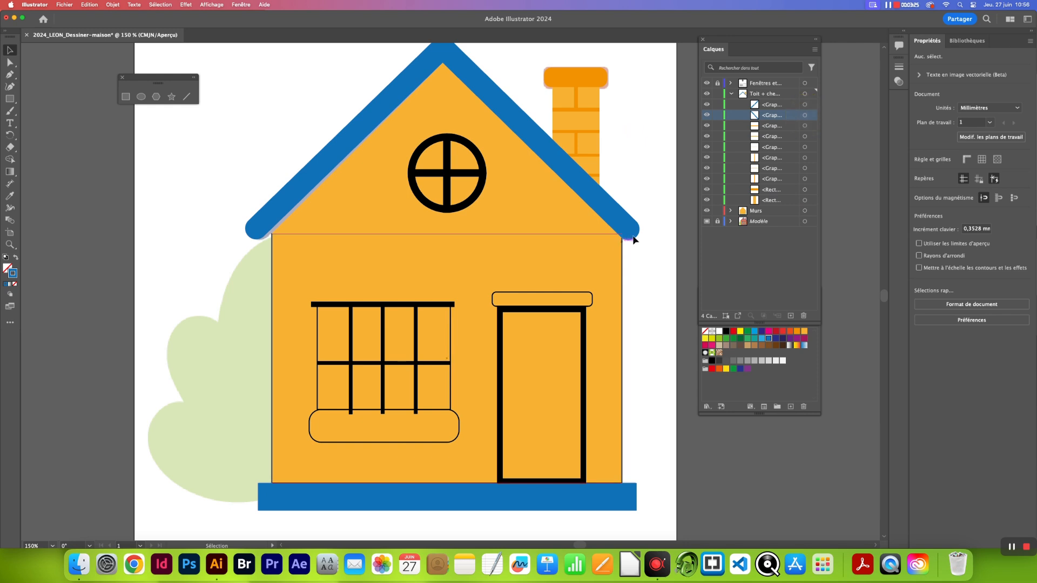
- Collapse the roof and chimney layer, hide it and the Murs layer, and unlock the windows layer
left_click(730, 94)
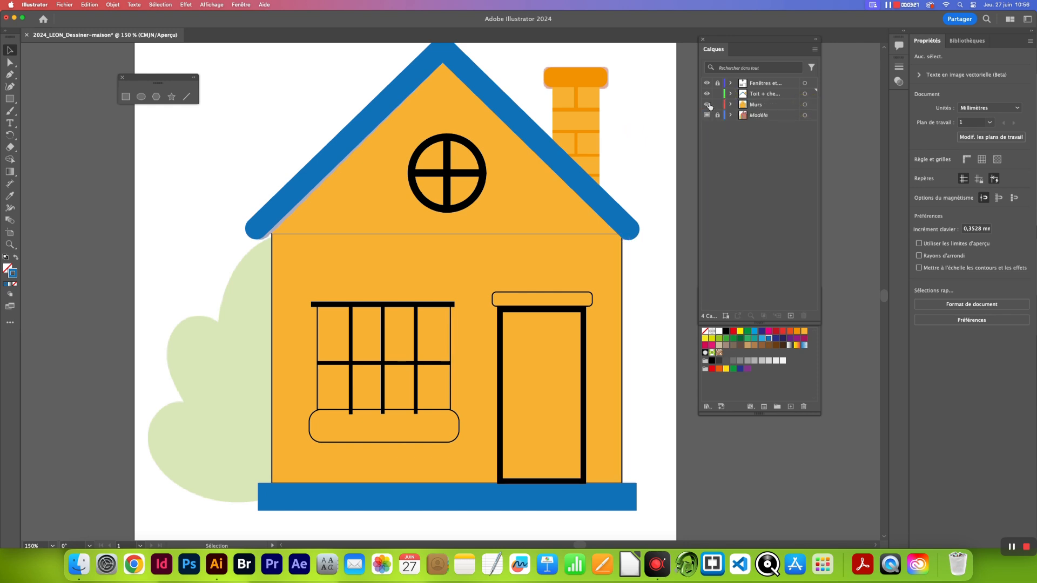
left_click(707, 105)
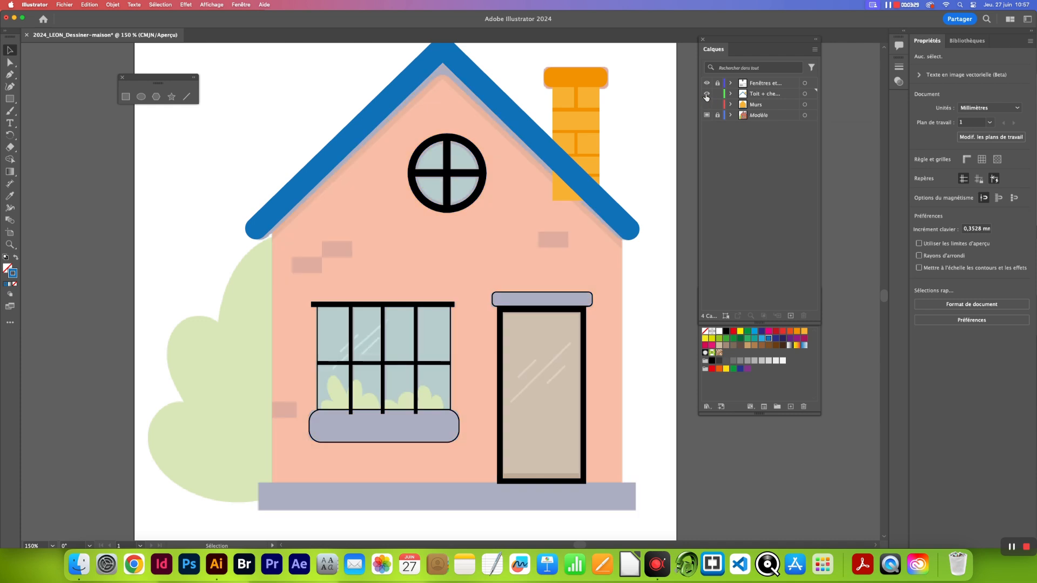
left_click(706, 94)
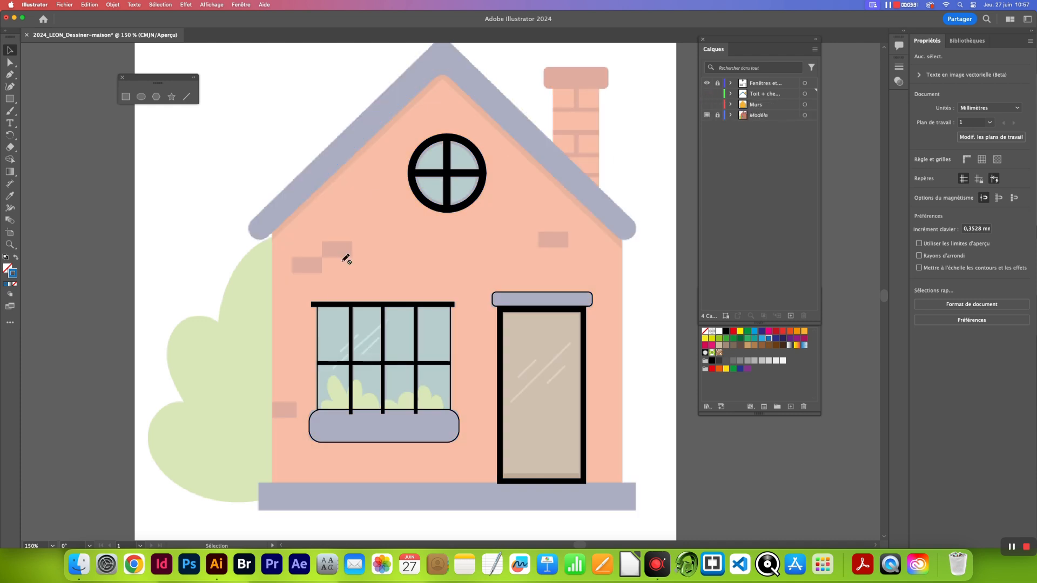
left_click(717, 85)
- Give the round window's circle a blue stroke and a lighter blue fill, moving the swatches closer to the drawing
left_click(479, 193)
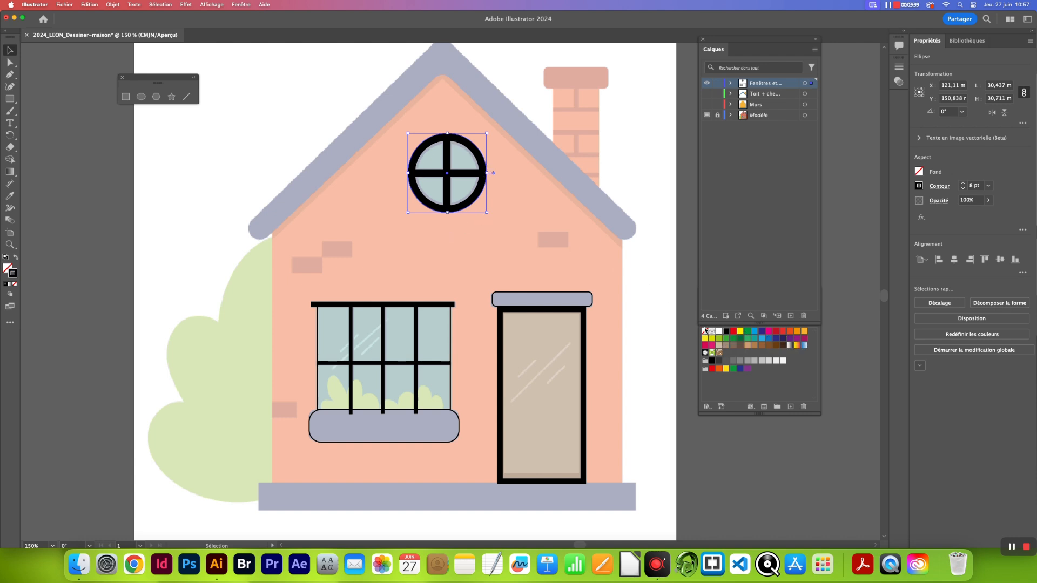
left_click_drag(754, 289, 627, 276)
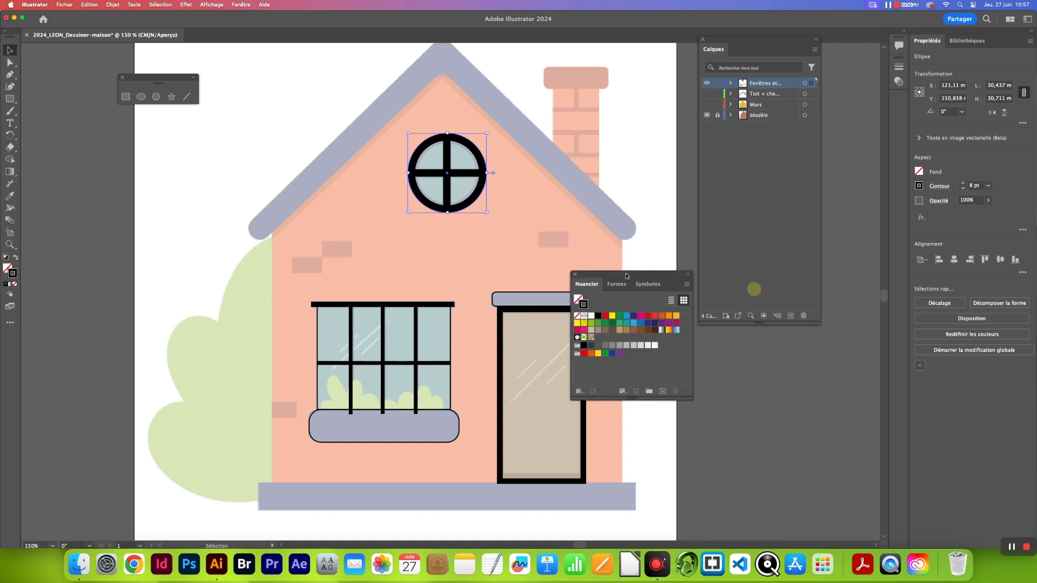
left_click(641, 324)
left_click(577, 298)
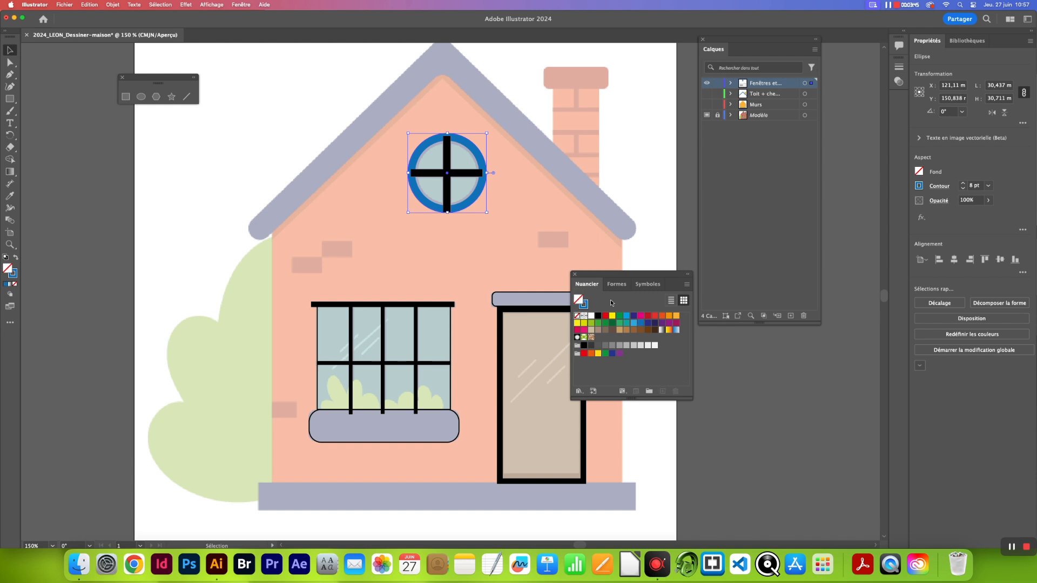
left_click(635, 324)
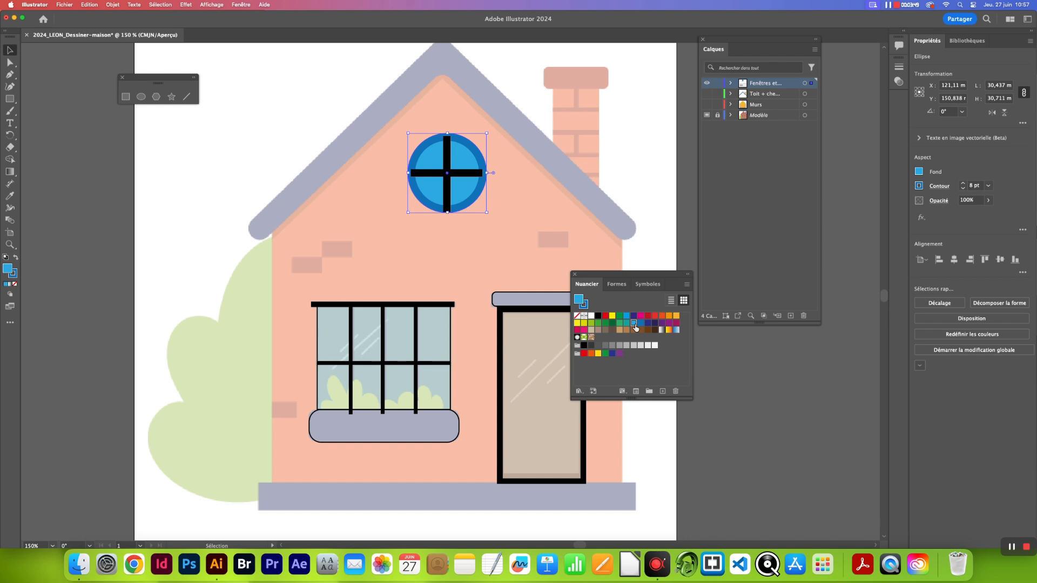
- Colour both crossbars of the round window with the same darker blue as the circle's stroke
left_click(450, 161, "shift")
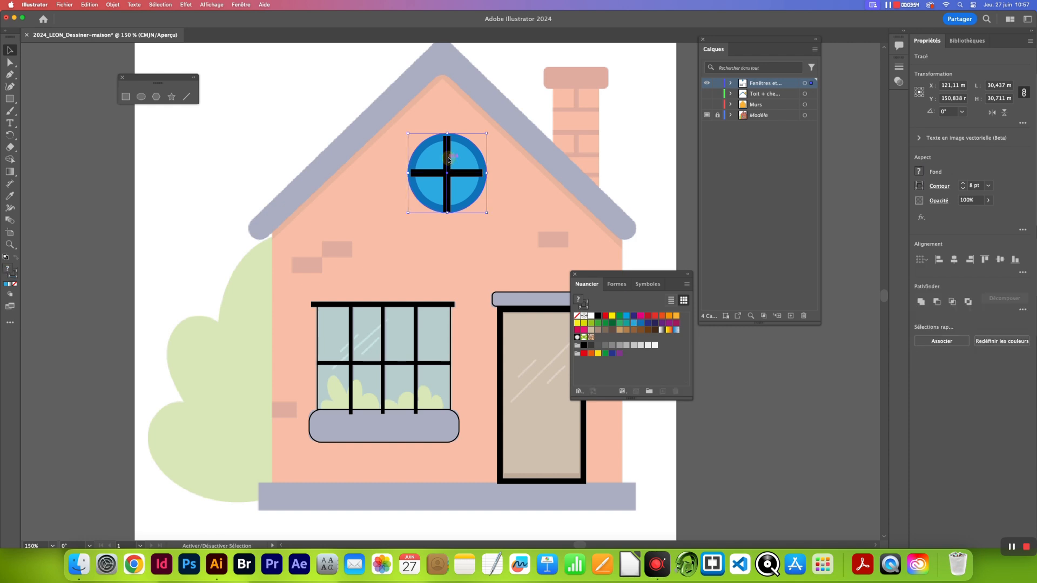
left_click(476, 173)
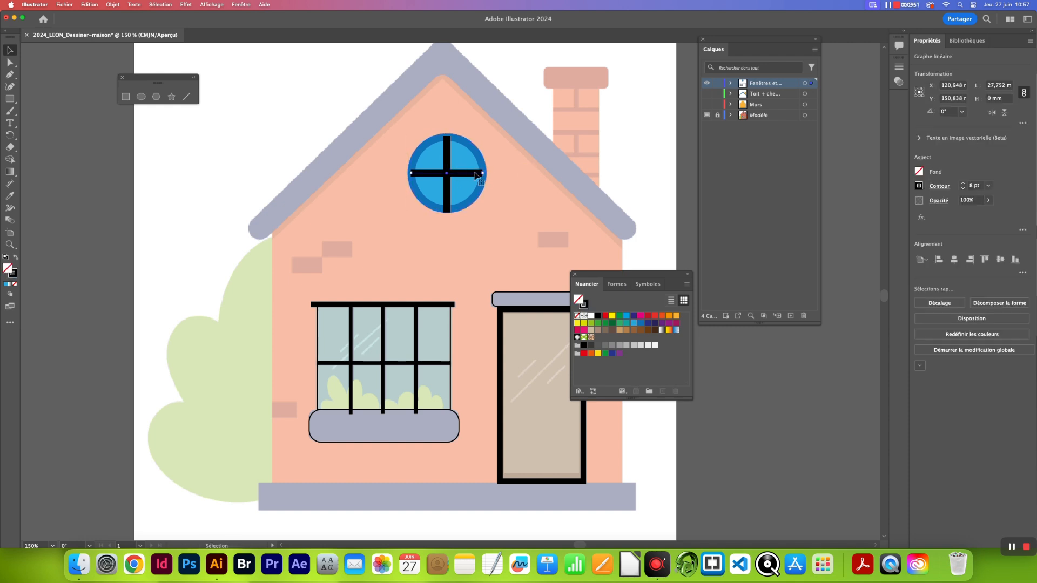
left_click(449, 186, "shift")
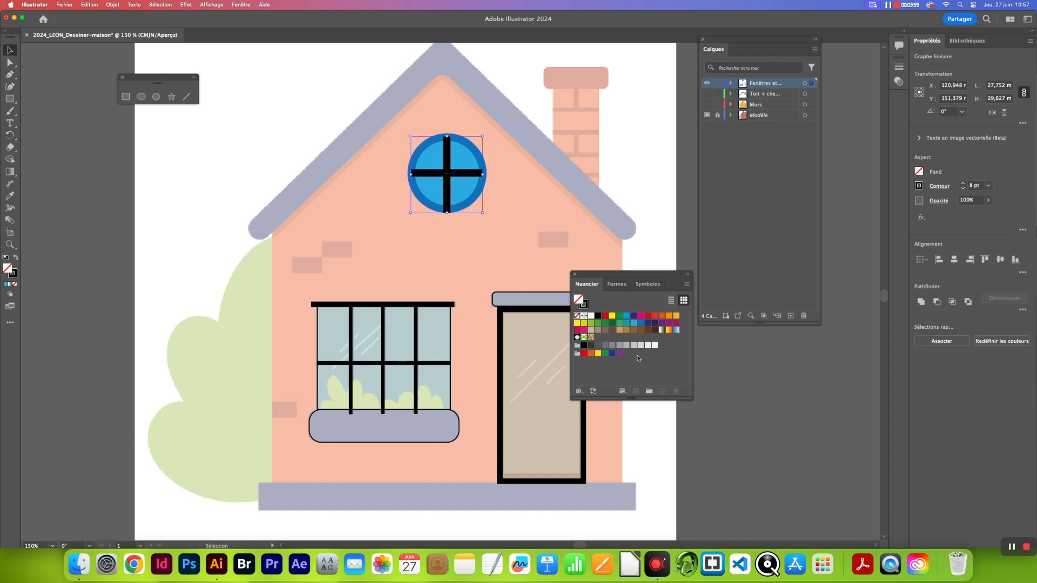
left_click(641, 323)
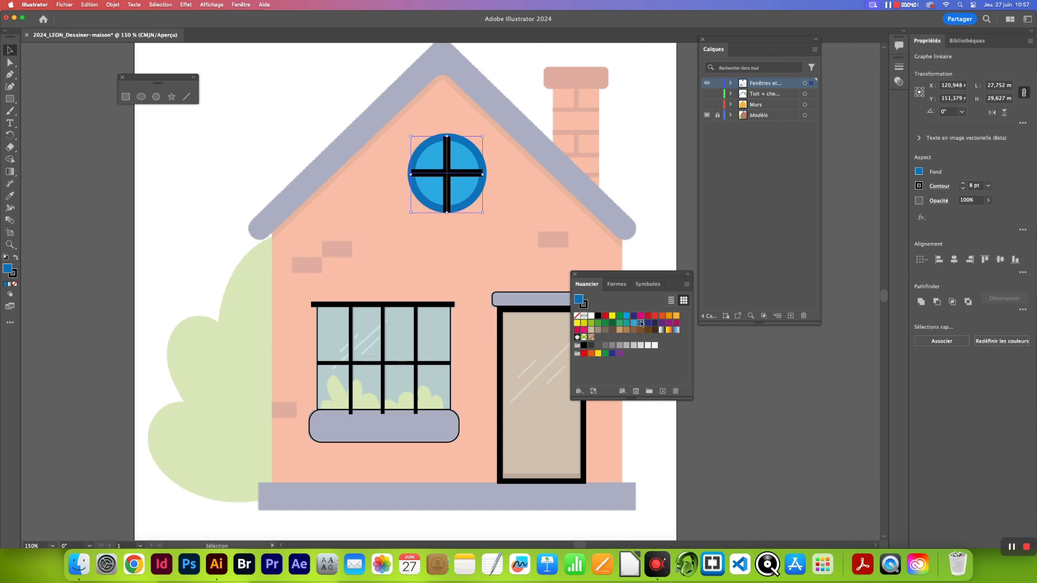
left_click(584, 305)
left_click(641, 323)
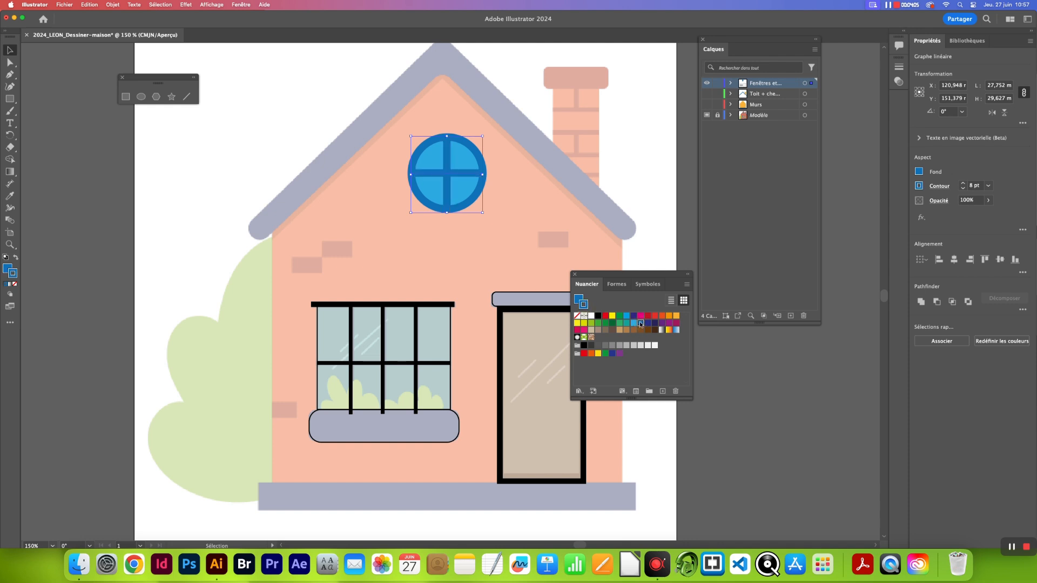
- Fill the large window's glass rectangle with the lighter blue used in the round window
left_click(429, 343)
left_click(450, 344)
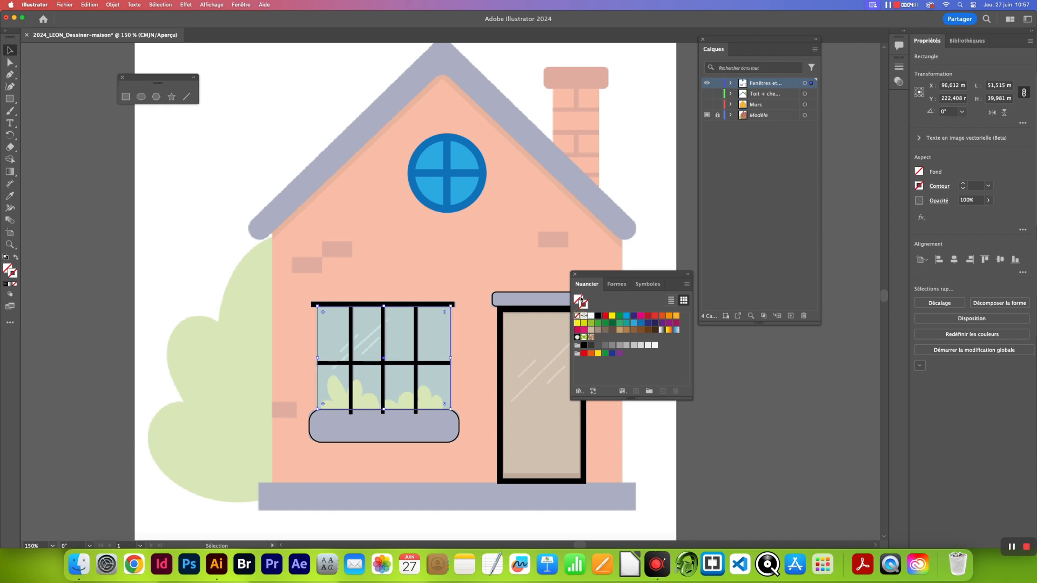
left_click(577, 317)
left_click(633, 323)
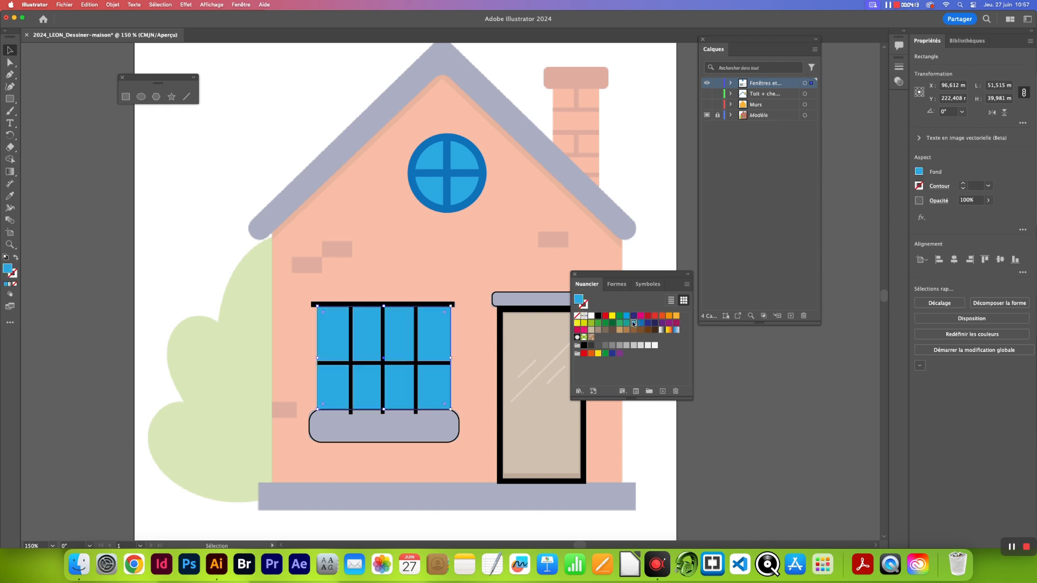
- Give the rounded sill under the large window a darker blue fill and remove its stroke
left_click(459, 417)
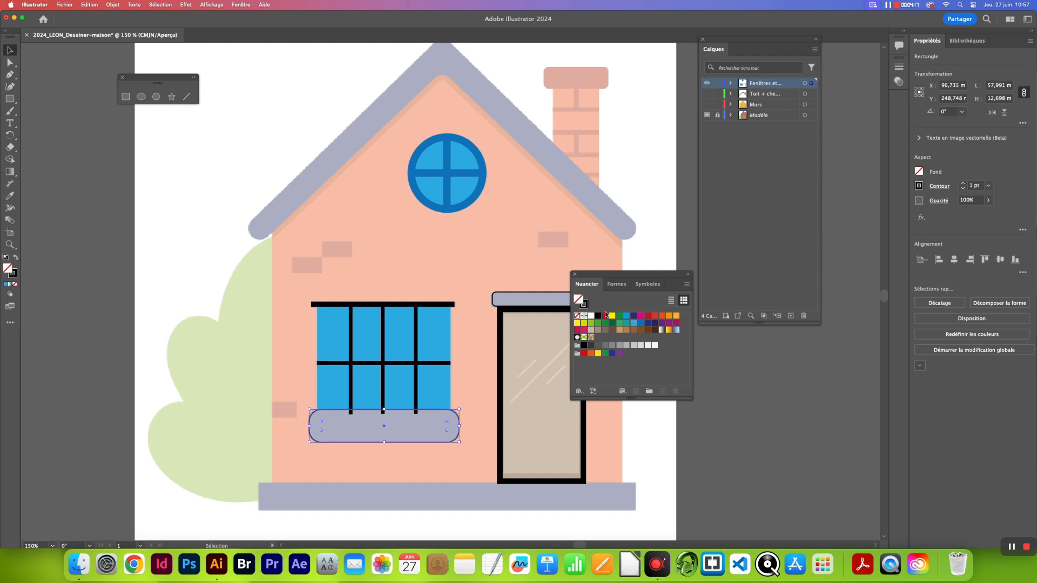
left_click(641, 325)
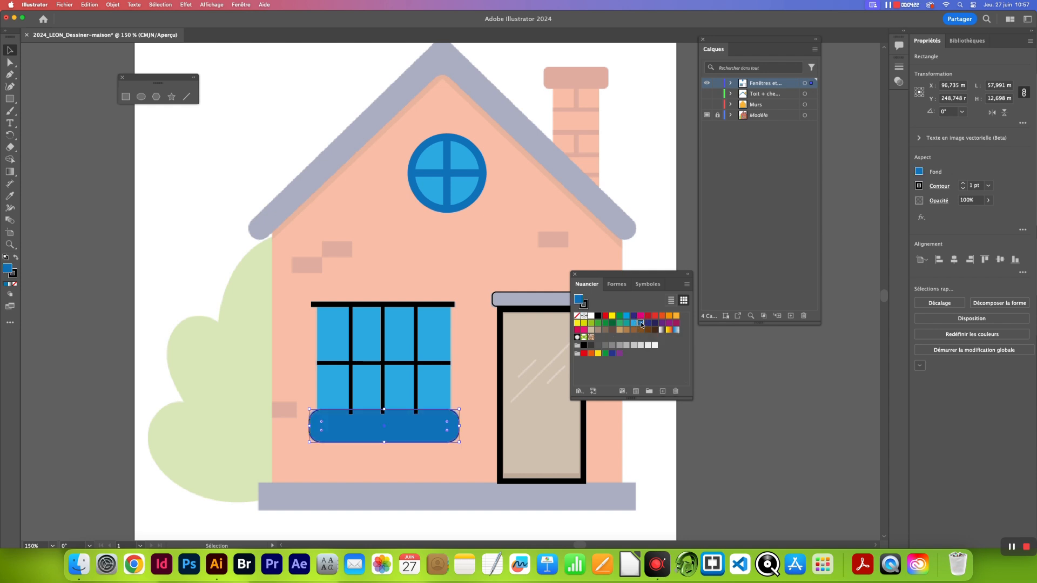
left_click(583, 304)
left_click(577, 316)
- Colour the strokes of the large window's top line and all its bars the darker blue
left_click(446, 304)
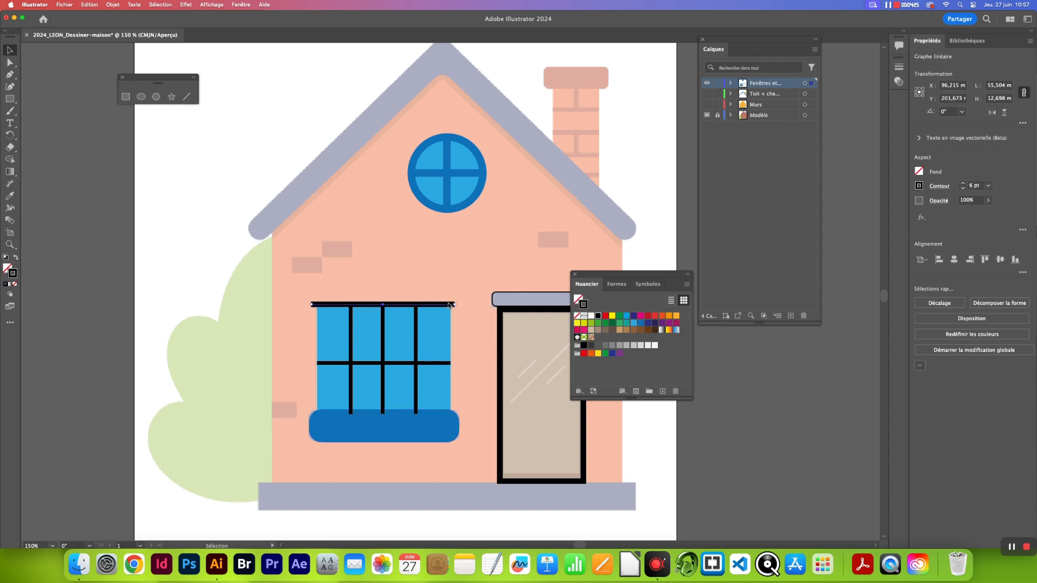
left_click(352, 330, "shift")
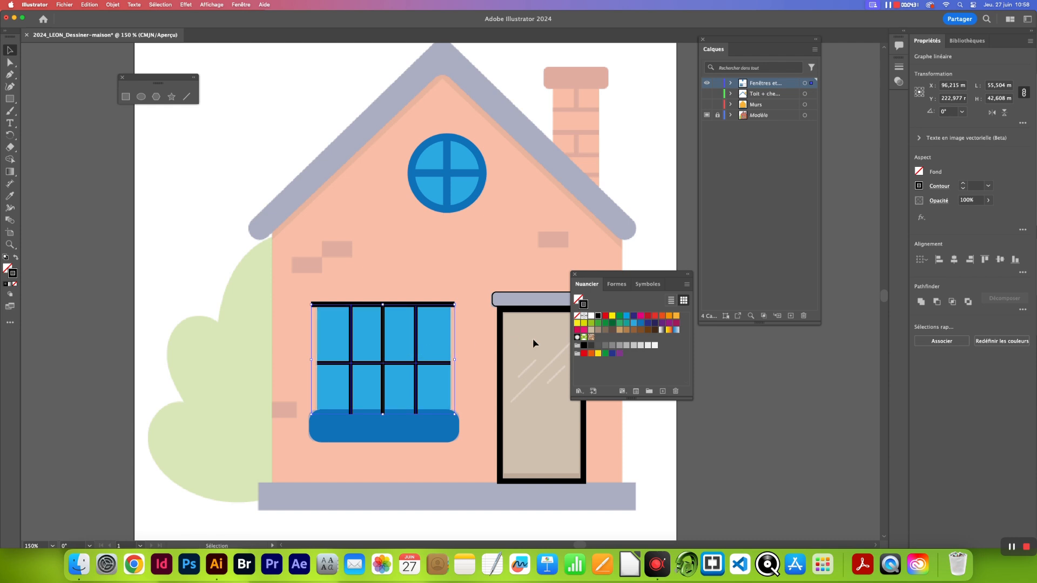
left_click(641, 323)
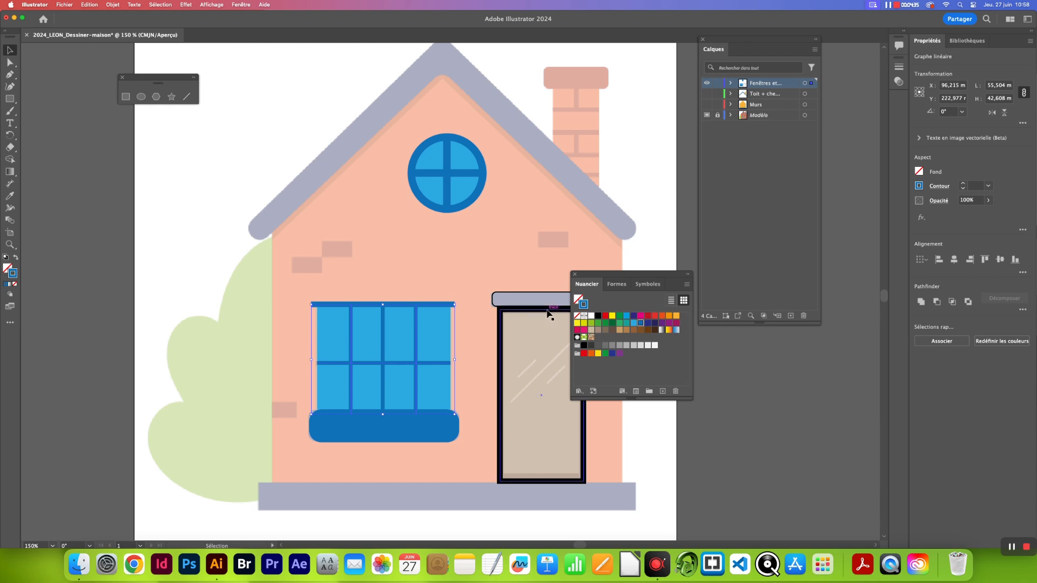
- Fill the lintel above the door with the darker blue and no stroke, moving the swatches clear of the door
left_click(541, 295)
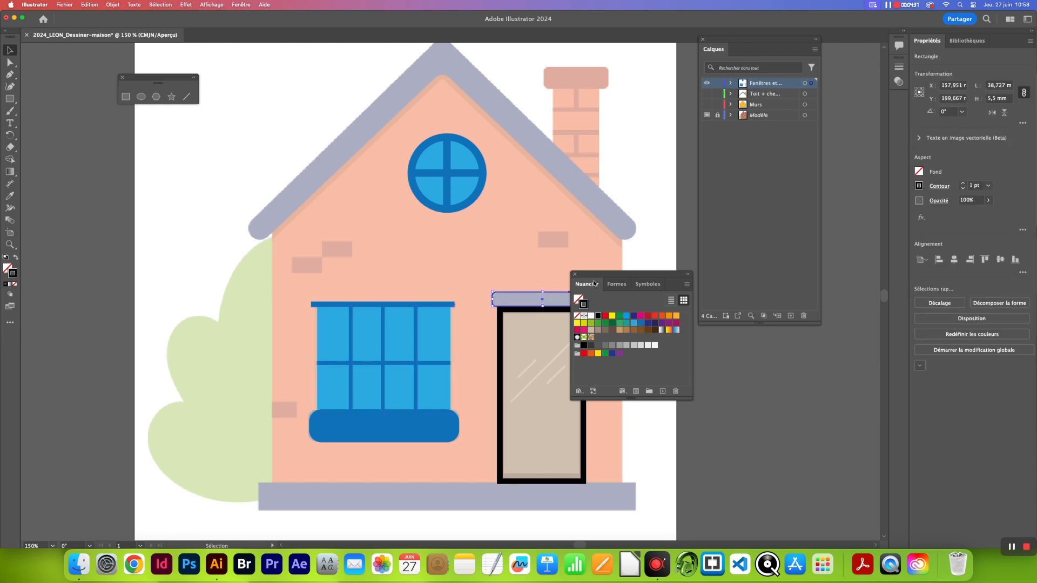
left_click_drag(602, 274, 655, 271)
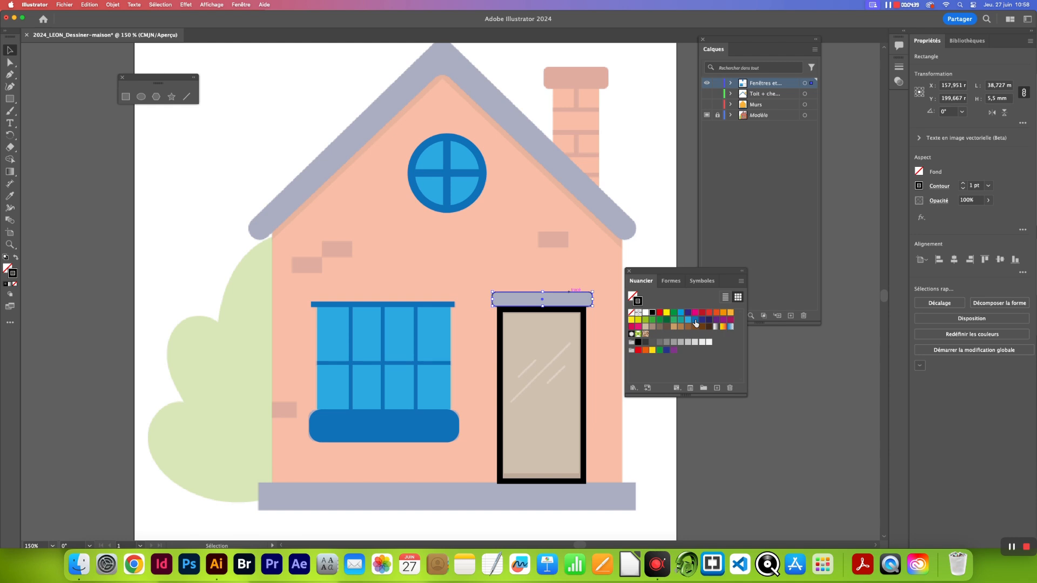
left_click(632, 314)
left_click(632, 314)
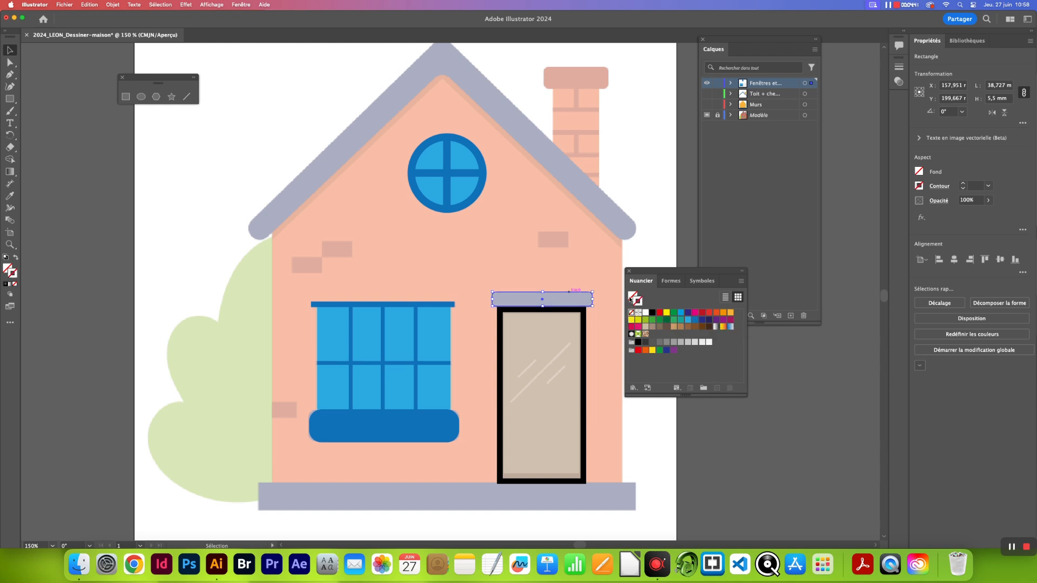
left_click(694, 321)
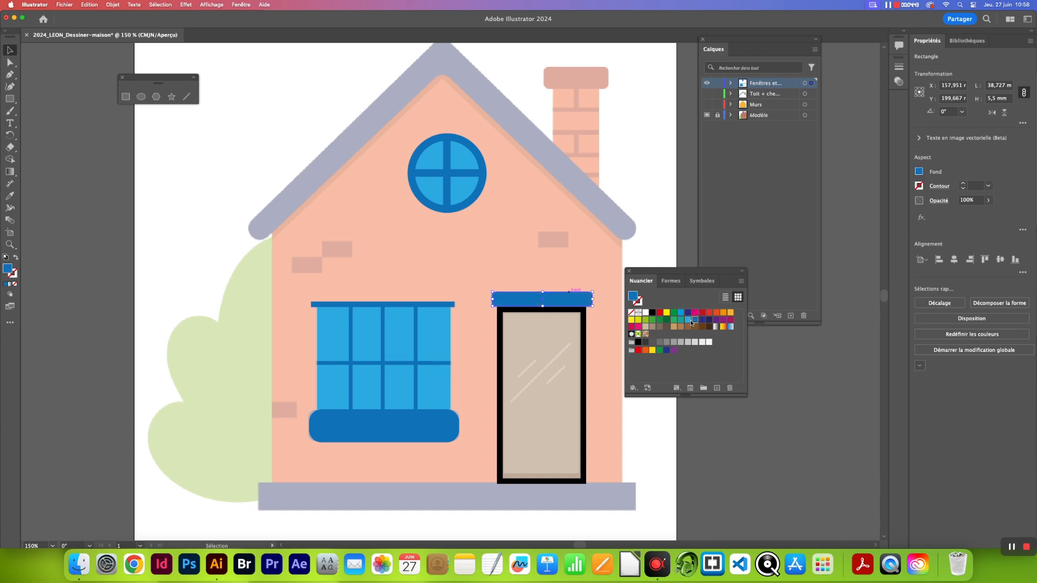
- Give the door rectangle a light brown fill and a dark brown stroke
left_click(584, 324)
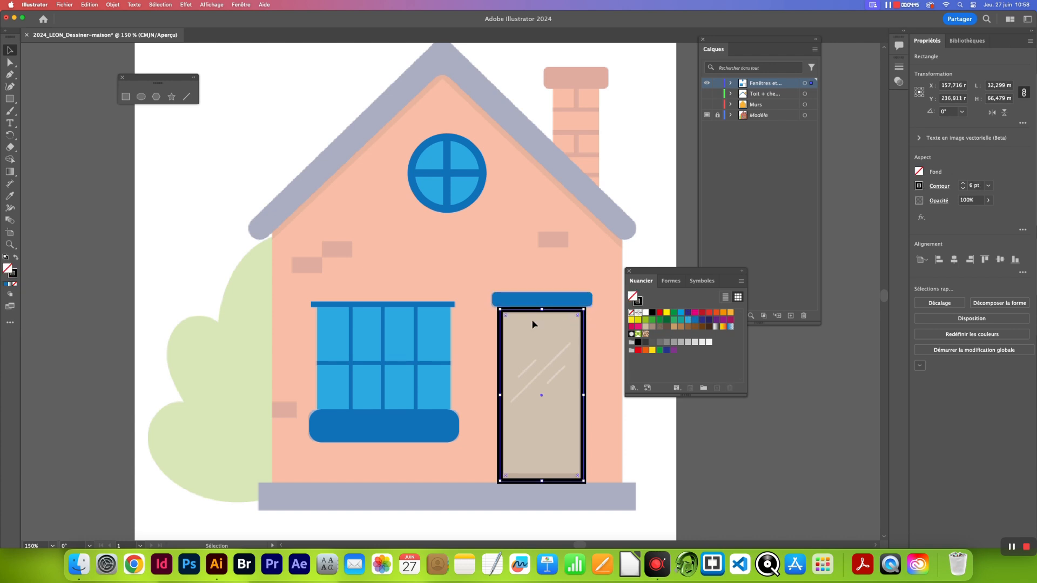
left_click(702, 327)
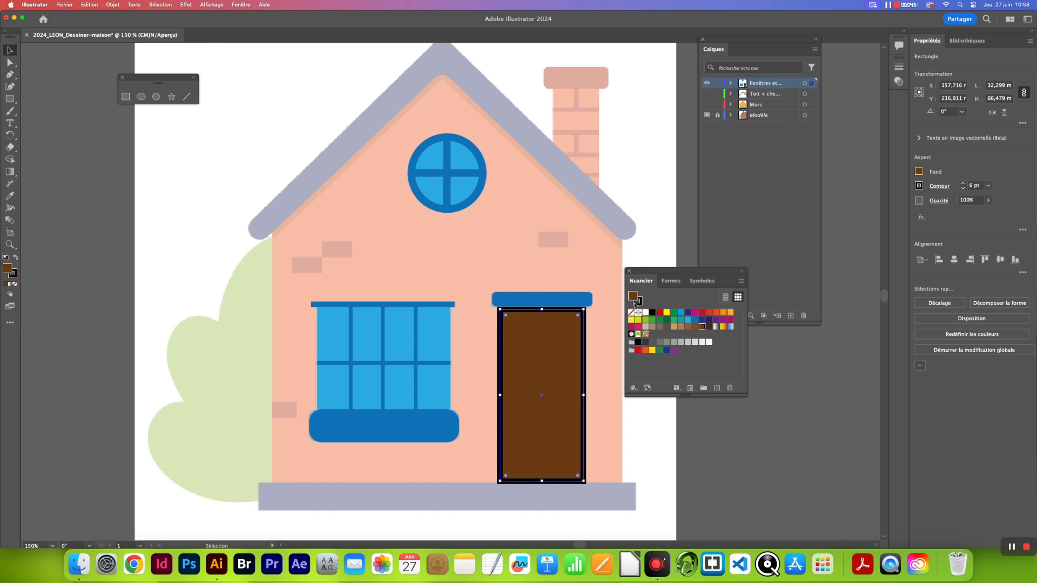
left_click(688, 327)
left_click(681, 327)
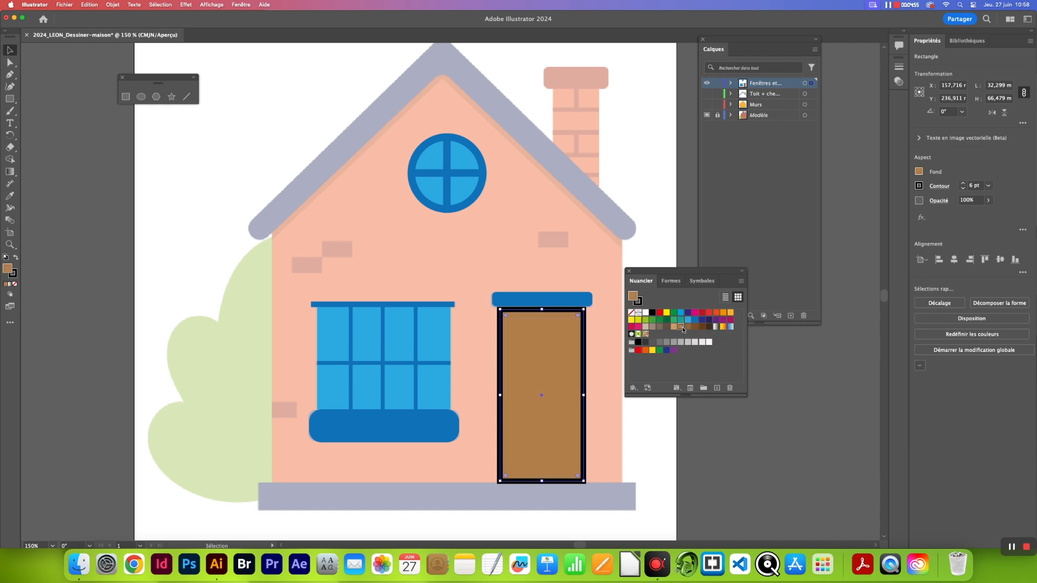
left_click(639, 301)
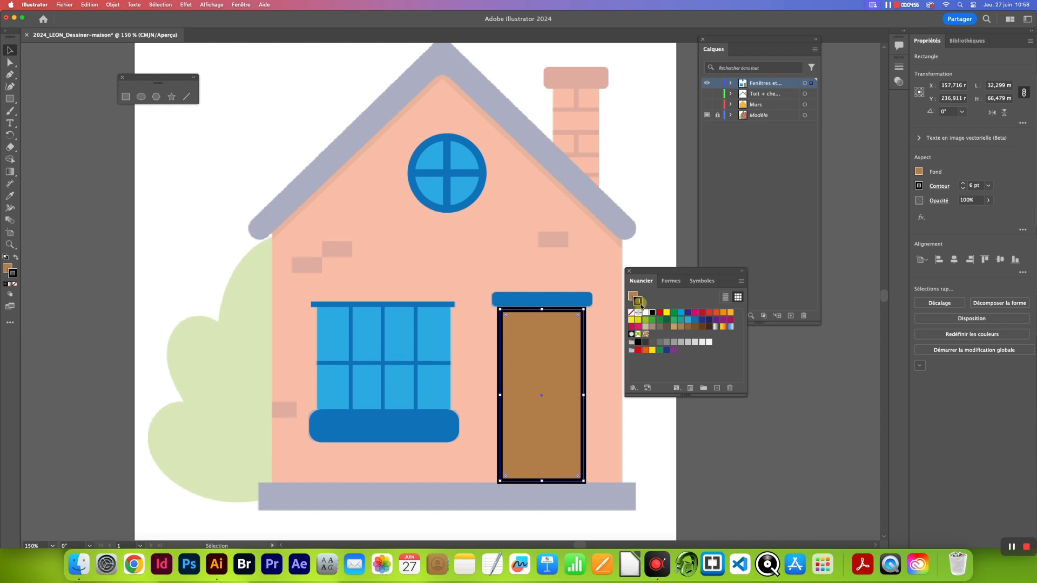
left_click(702, 327)
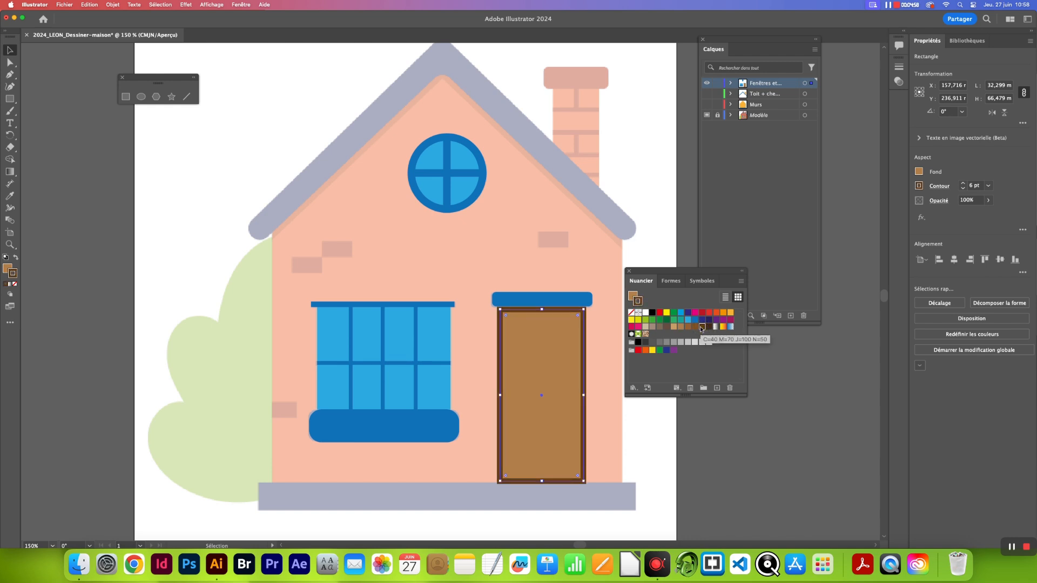
left_click(597, 326)
- Nudge the blue lintel down slightly onto the top of the door frame and deselect it
left_click(563, 300)
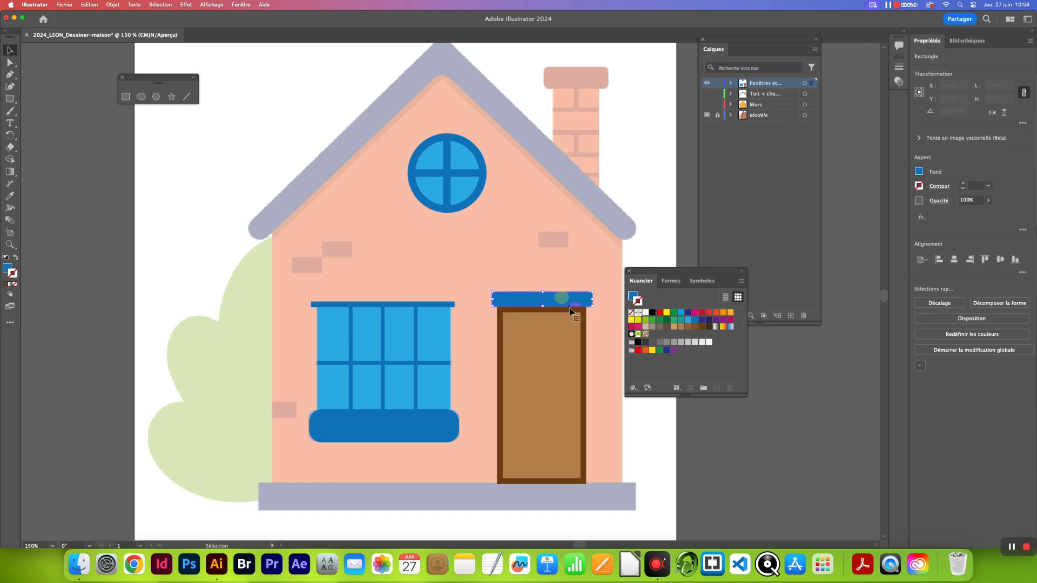
key("Down")
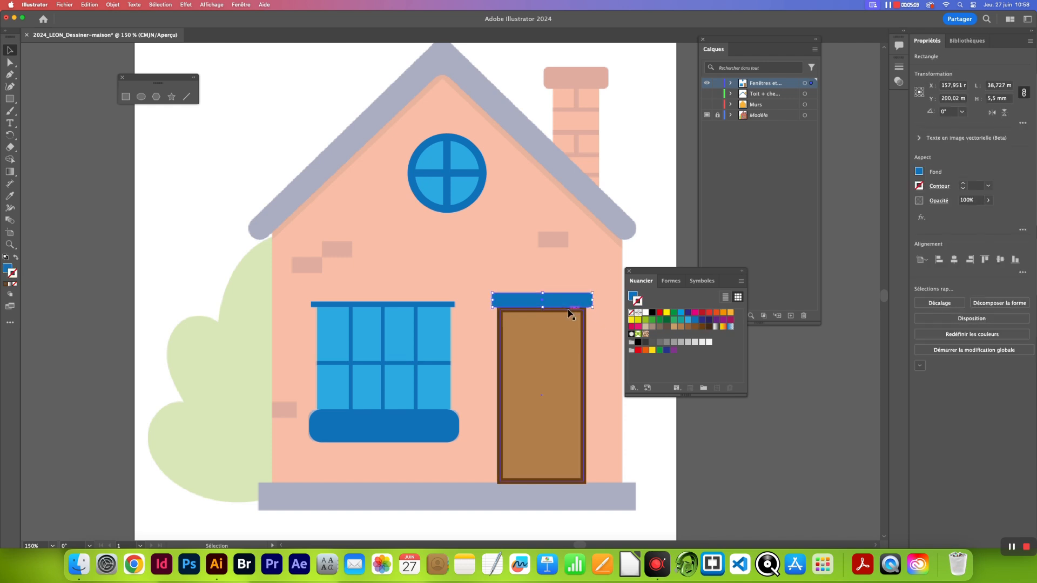
left_click(607, 393)
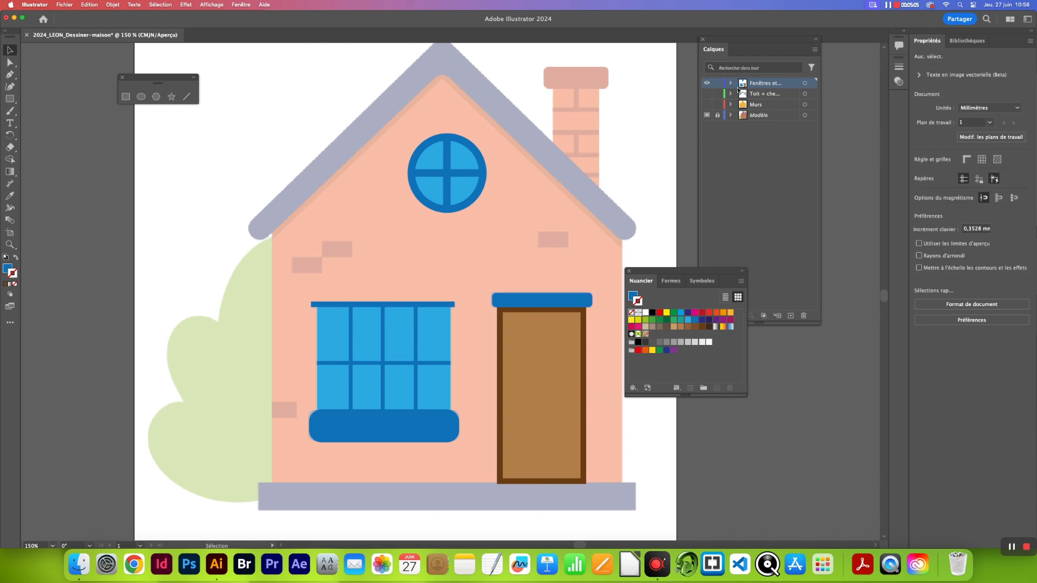
- Hide the windows, roof and chimney, and Murs layers, leaving only the Modèle layer displayed
left_click(706, 84)
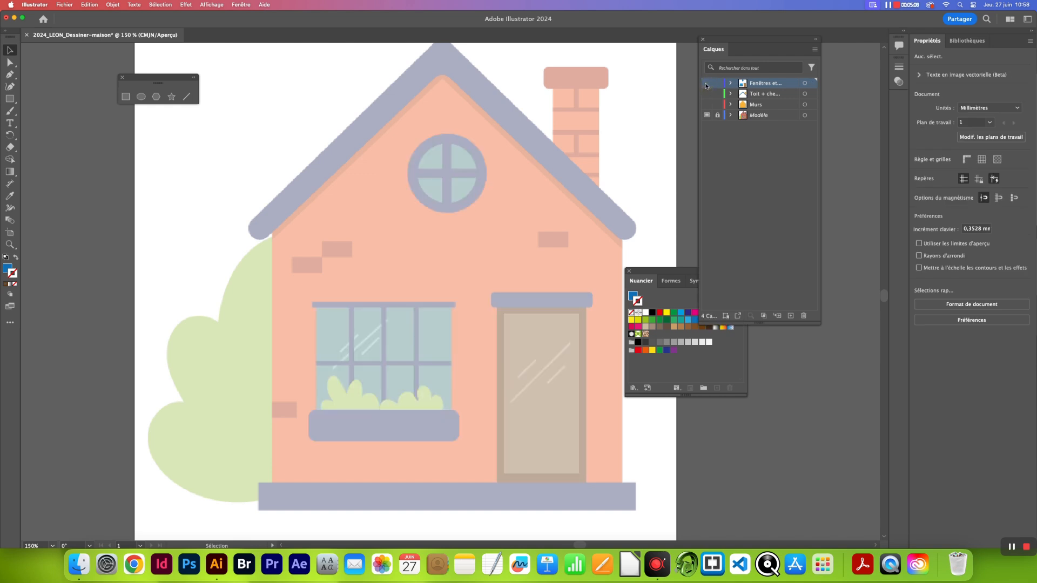
left_click(706, 84)
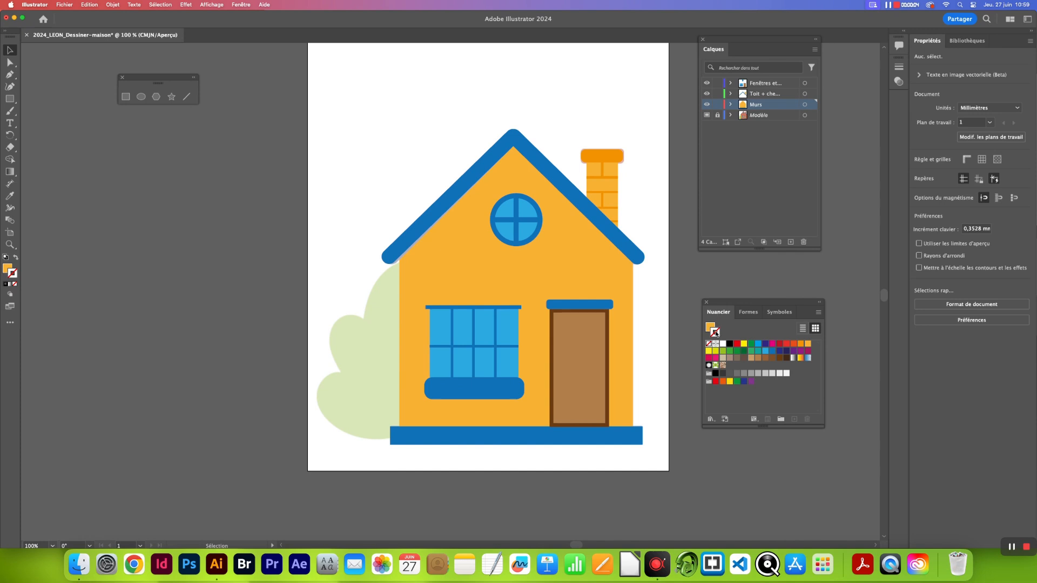
left_click(707, 104)
left_click(707, 93)
left_click(707, 82)
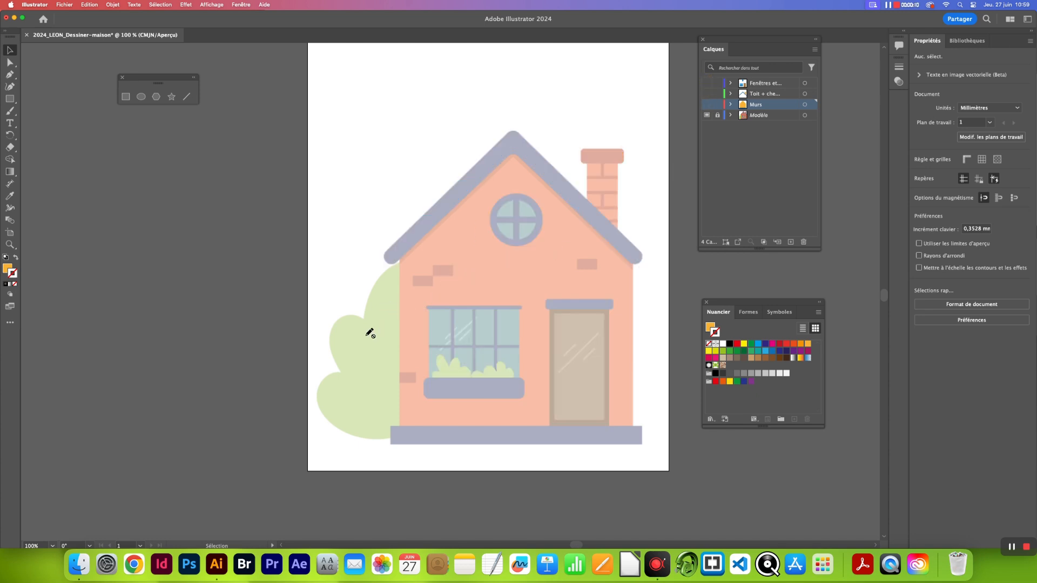
- Create a new layer, move it to the top of the layer stack and rename it Détails
left_click(790, 243)
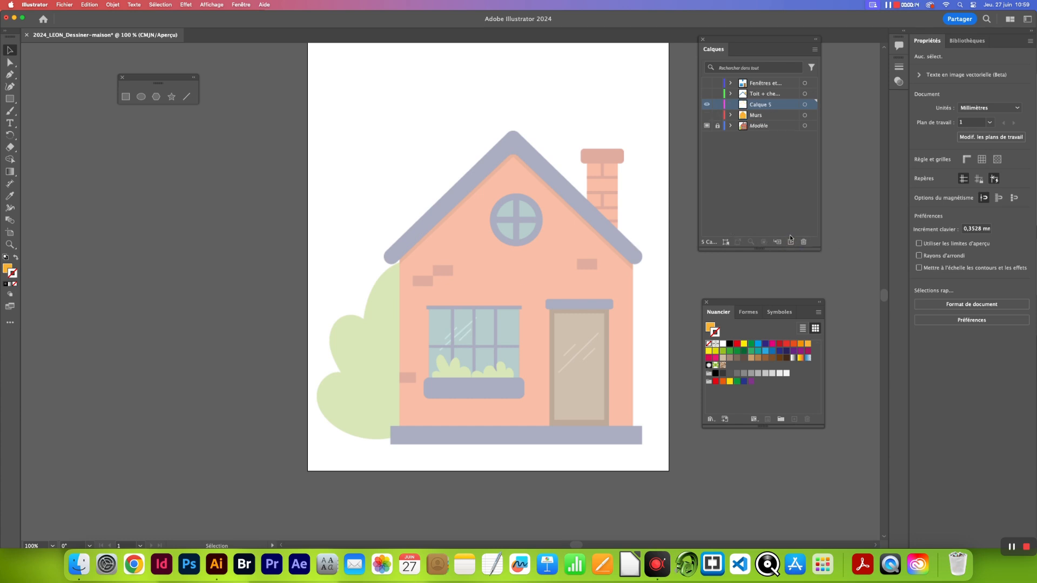
left_click_drag(756, 106, 763, 85)
left_click(814, 49)
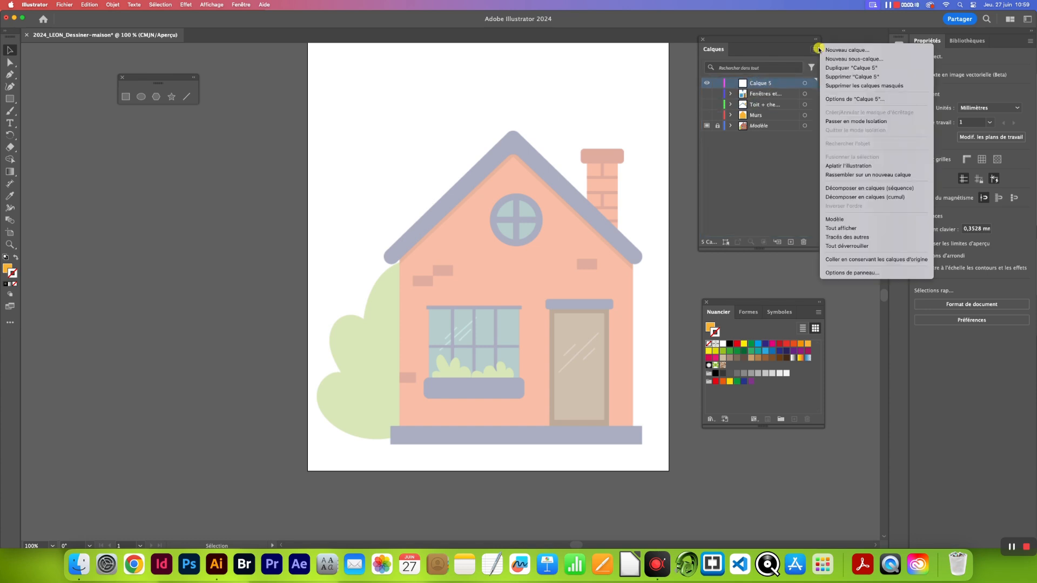
left_click(831, 99)
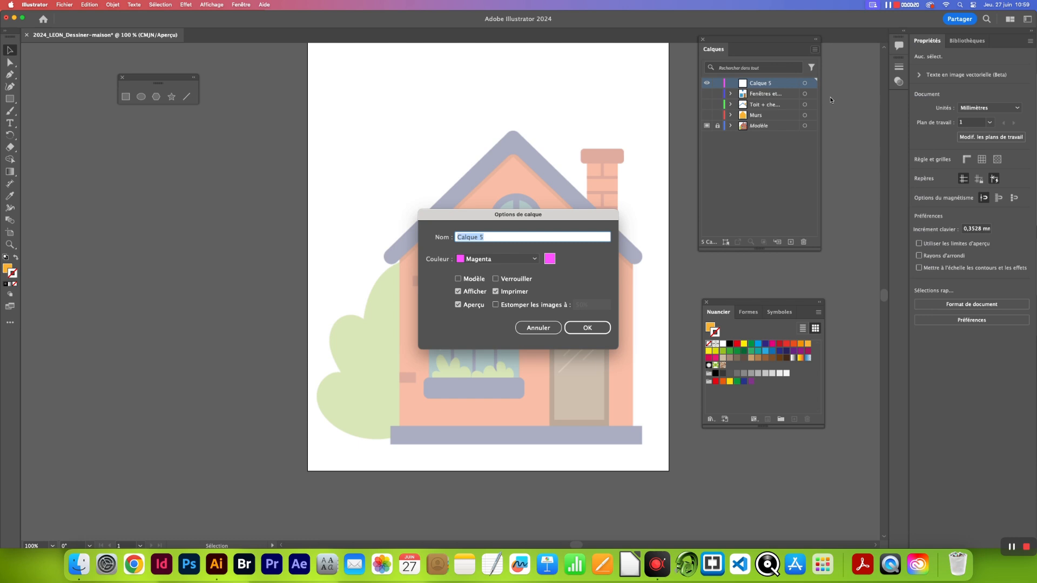
type("Détails")
left_click(588, 328)
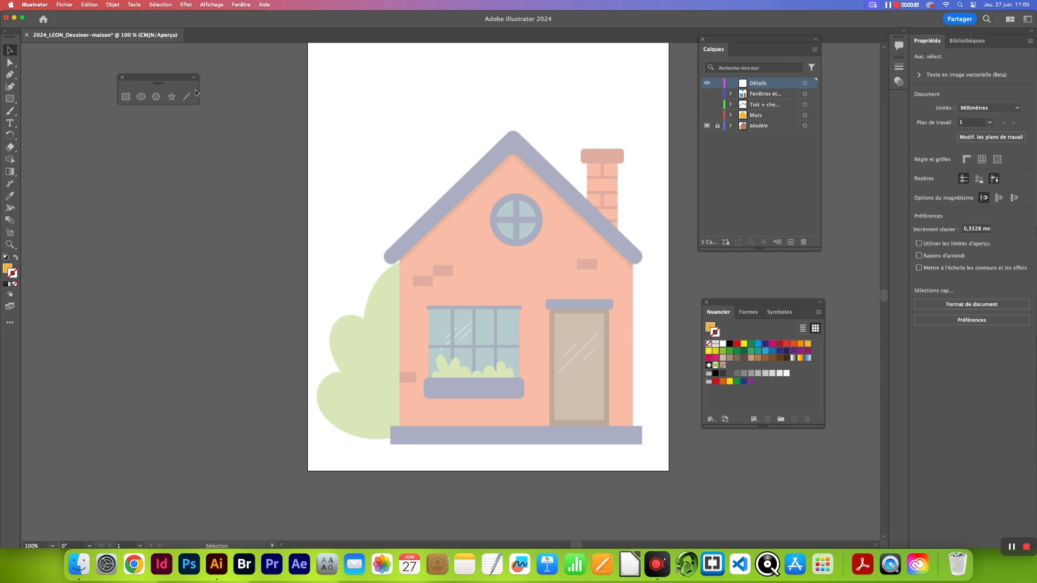
- Draw a rectangle about 11.5 × 5.9 mm over the upper brick of the template's left brick pair and fill it red-orange
left_click_drag(179, 76, 416, 142)
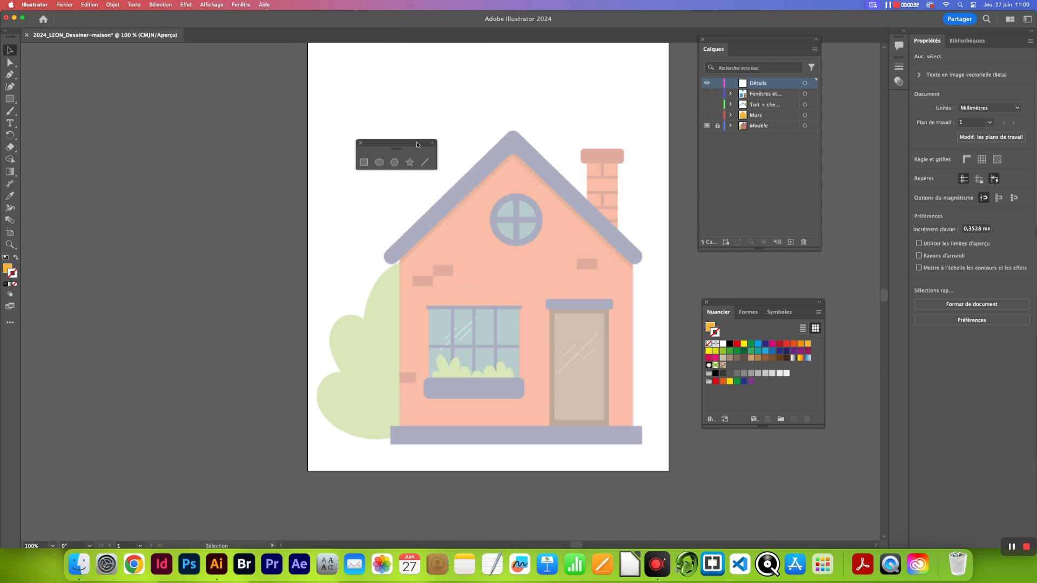
left_click(364, 162)
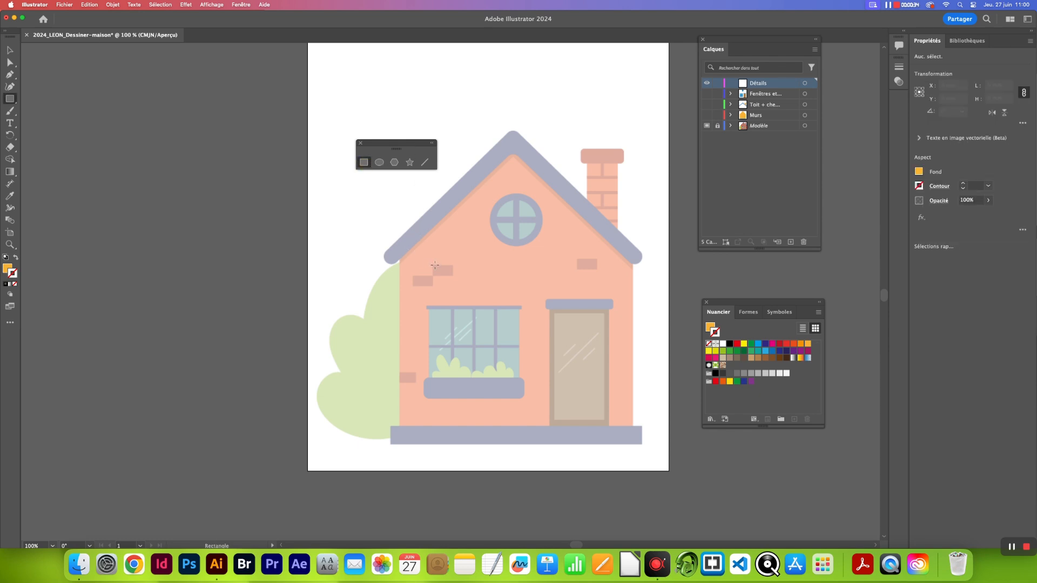
left_click_drag(433, 265, 454, 276)
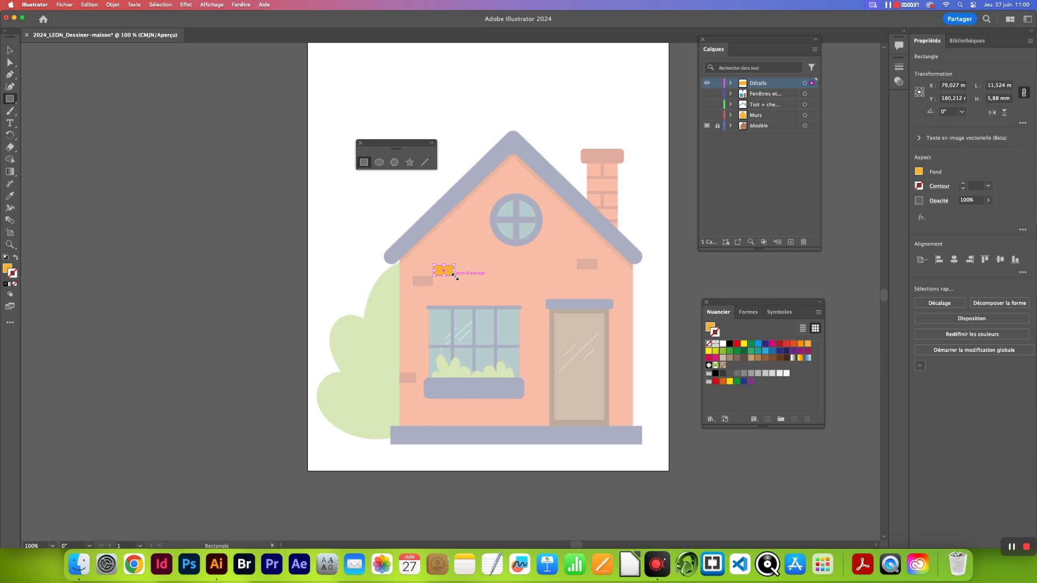
left_click(709, 328)
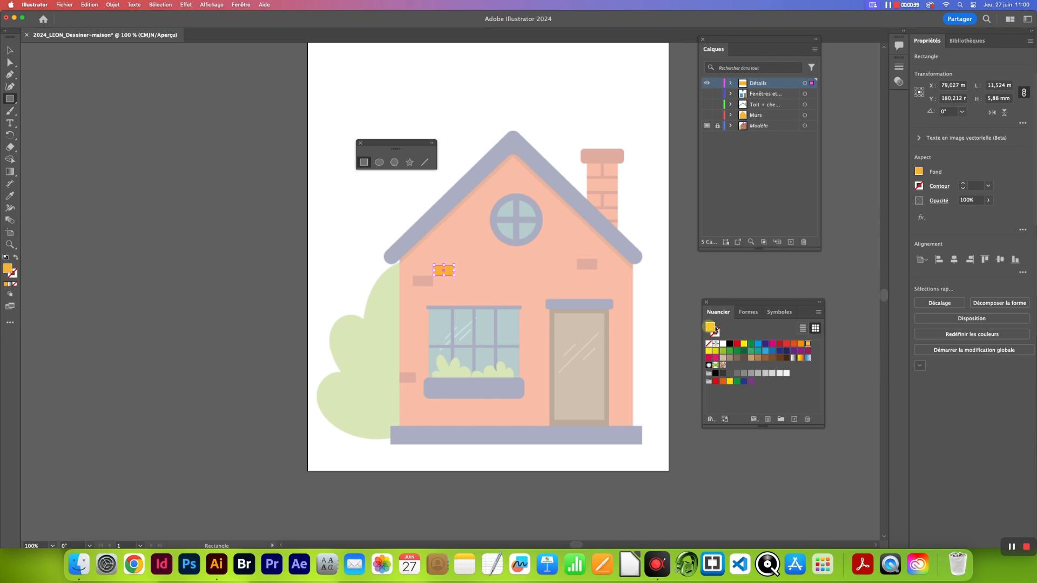
left_click(802, 345)
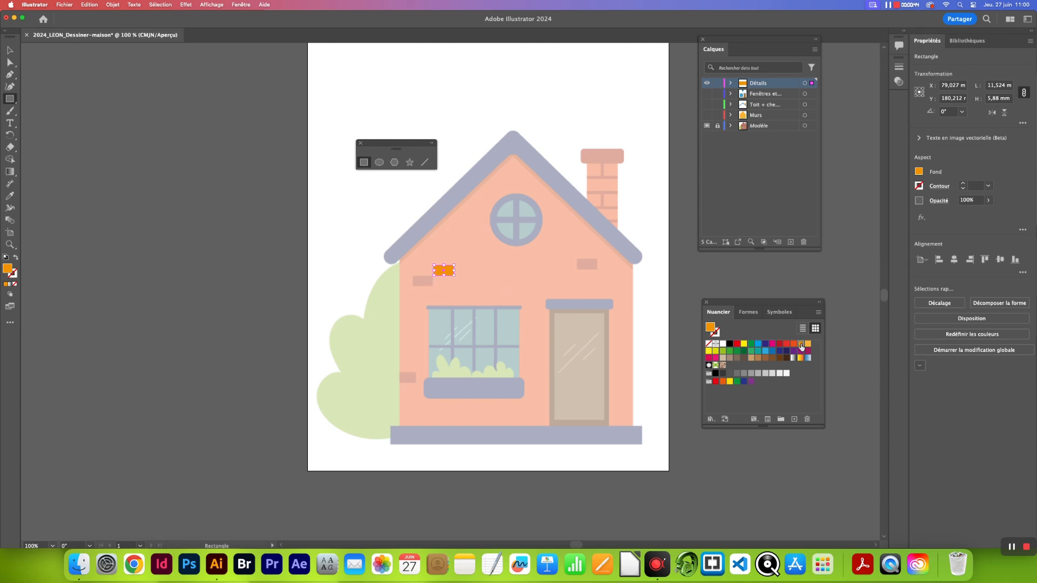
left_click(794, 345)
- Draw three more red-orange rectangles over the template's remaining wall bricks: beside the first one, above the door and left of the window
left_click_drag(413, 276, 433, 285)
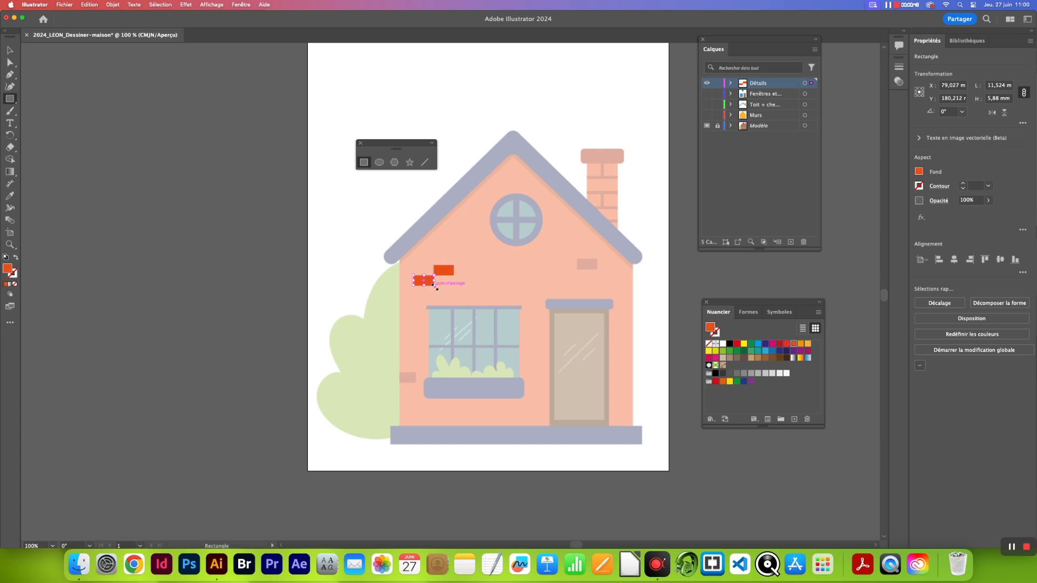
left_click_drag(578, 259, 597, 269)
left_click_drag(399, 373, 416, 382)
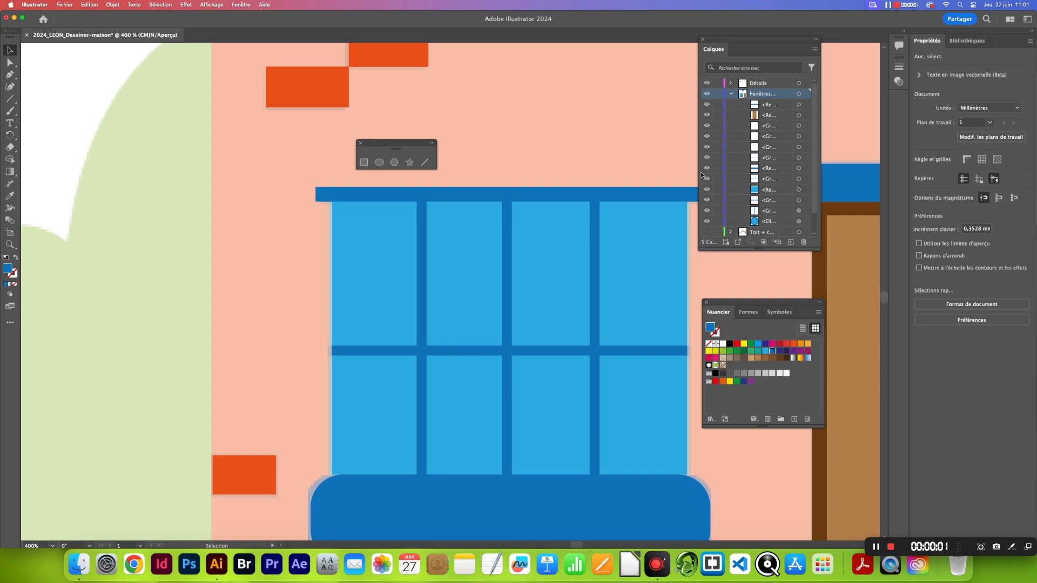
- Hide the individual door and rectangular window elements inside the Fenêtres layer to expose the template's window reflections
left_click(426, 163)
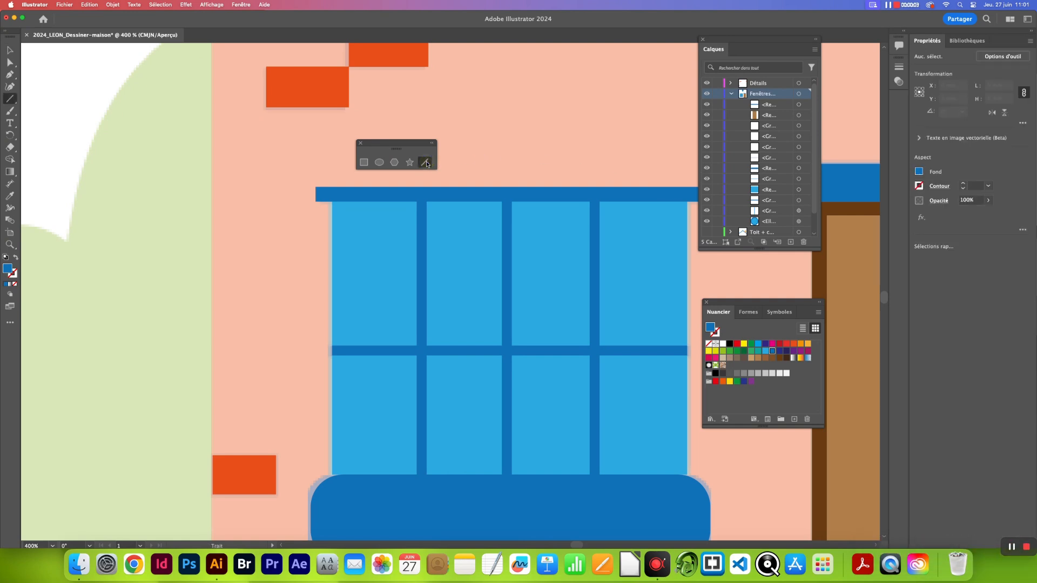
left_click(707, 104)
left_click_drag(707, 118, 707, 196)
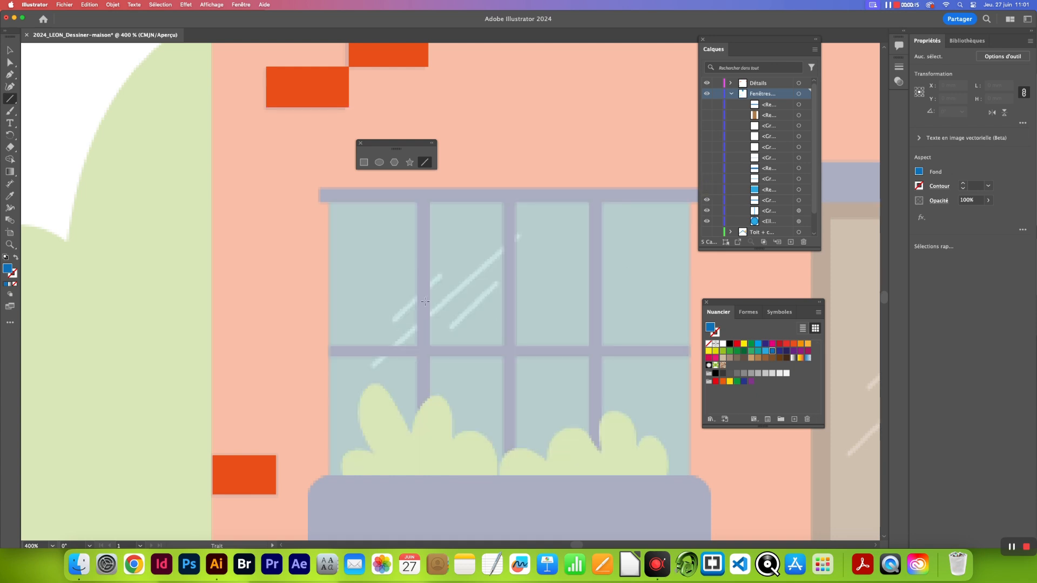
- Trace the three diagonal reflections on the template's rectangular window as straight lines with a white stroke
left_click_drag(394, 320, 440, 276)
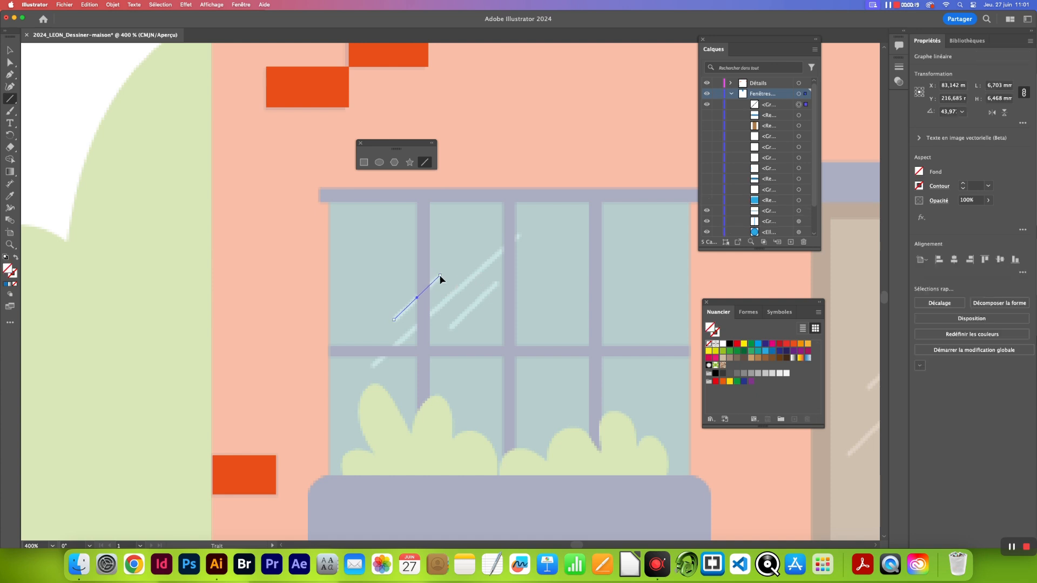
left_click(713, 336)
left_click(723, 344)
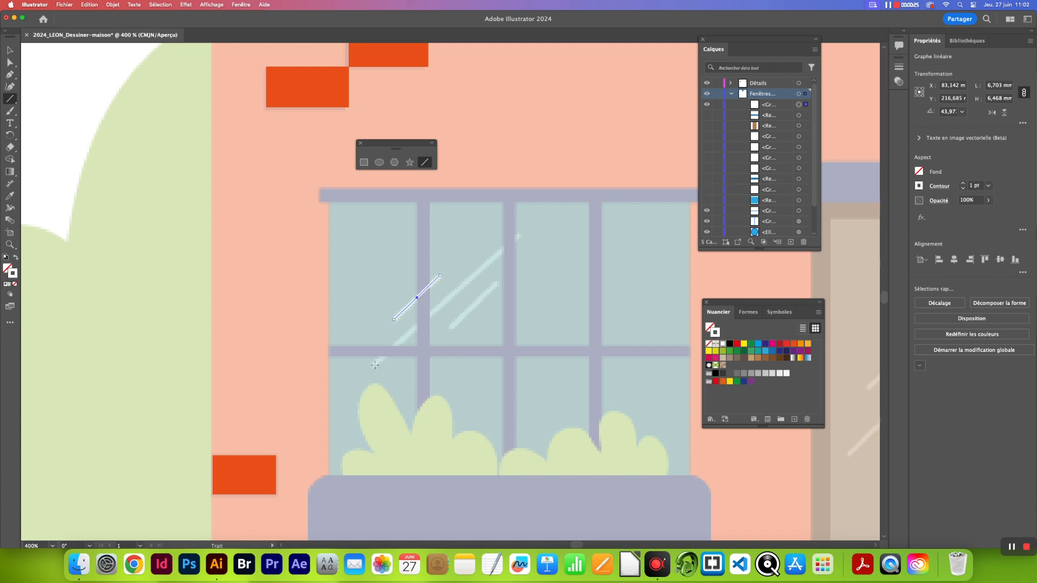
mouse_move(373, 365)
left_mouse_down()
mouse_move(448, 316)
mouse_move(518, 236)
left_mouse_up()
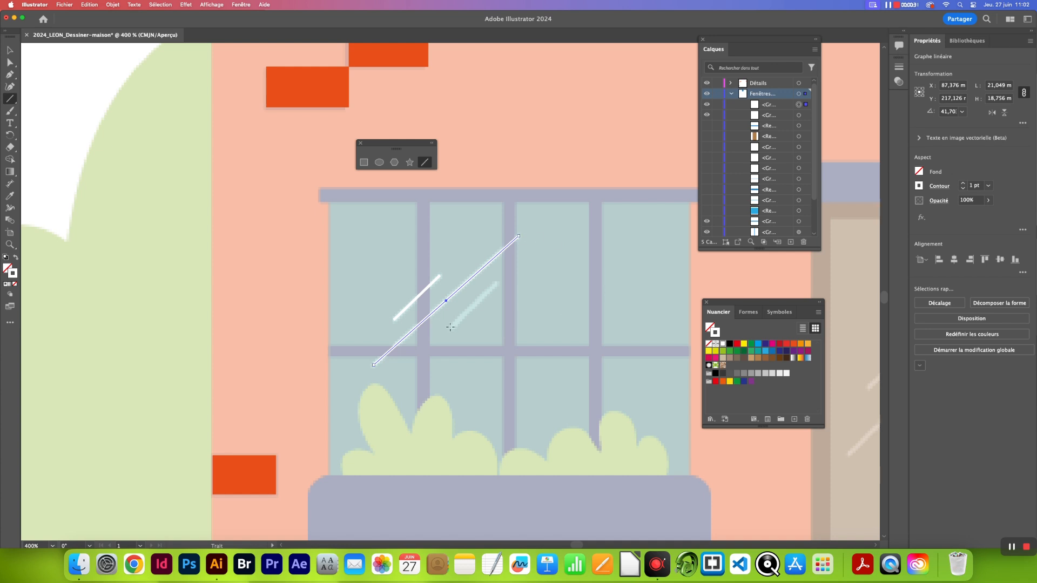
left_click_drag(450, 328, 497, 282)
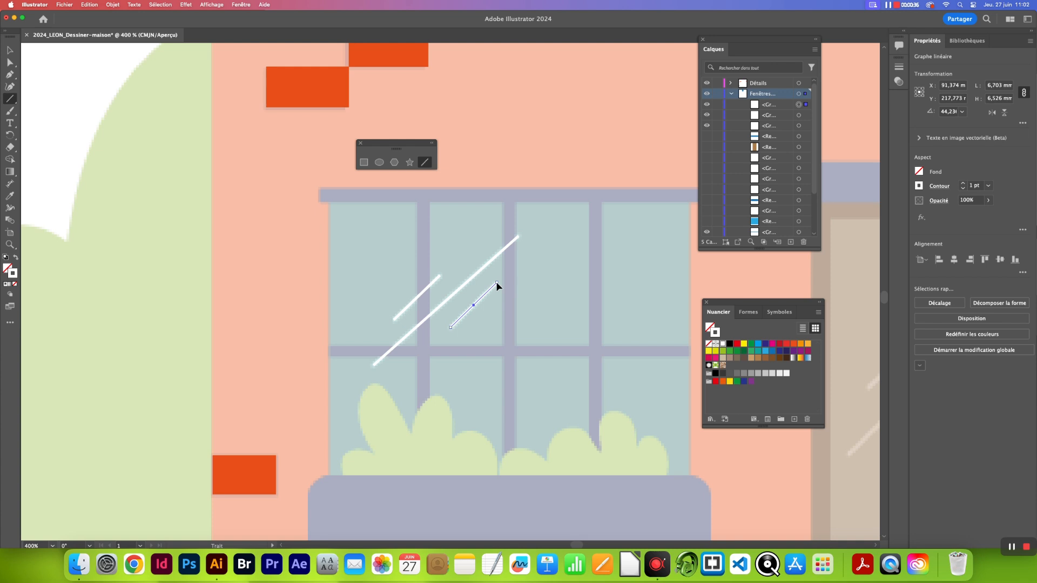
- Give the three reflection lines a 2 pt stroke with round caps and group them
left_click(10, 50)
left_click_drag(440, 291, 498, 313)
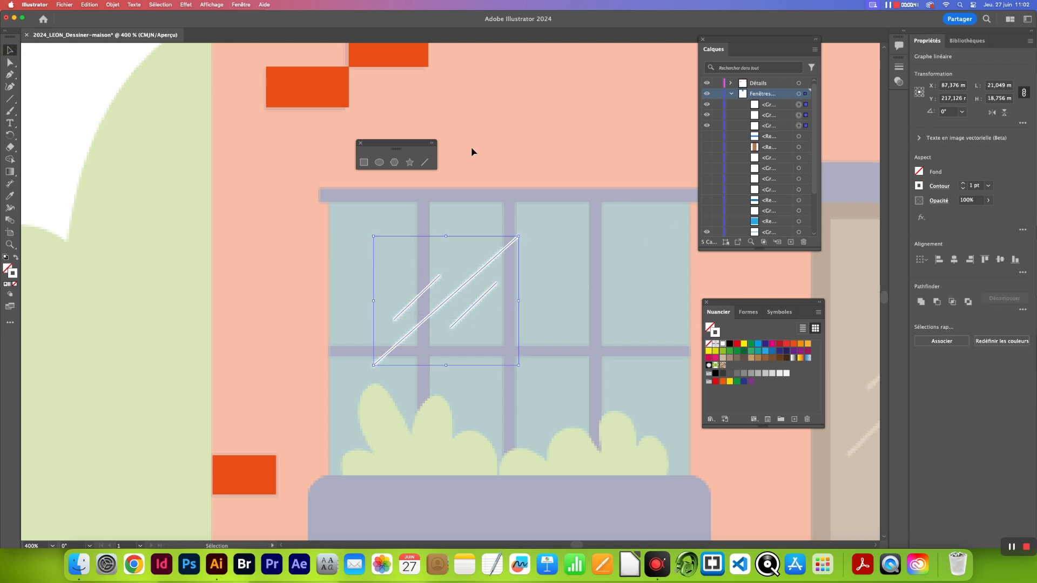
left_click(899, 67)
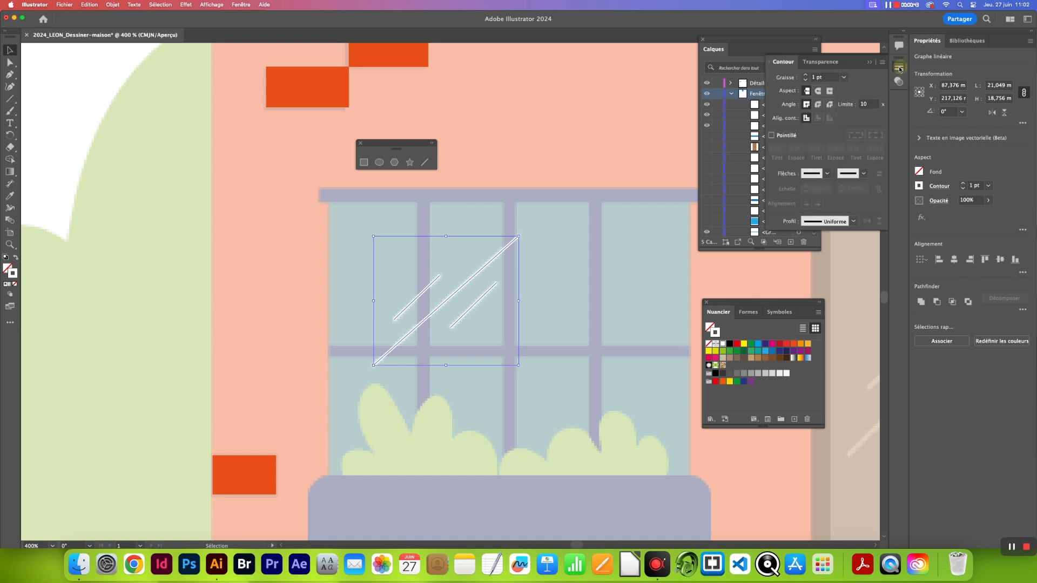
left_click(806, 75)
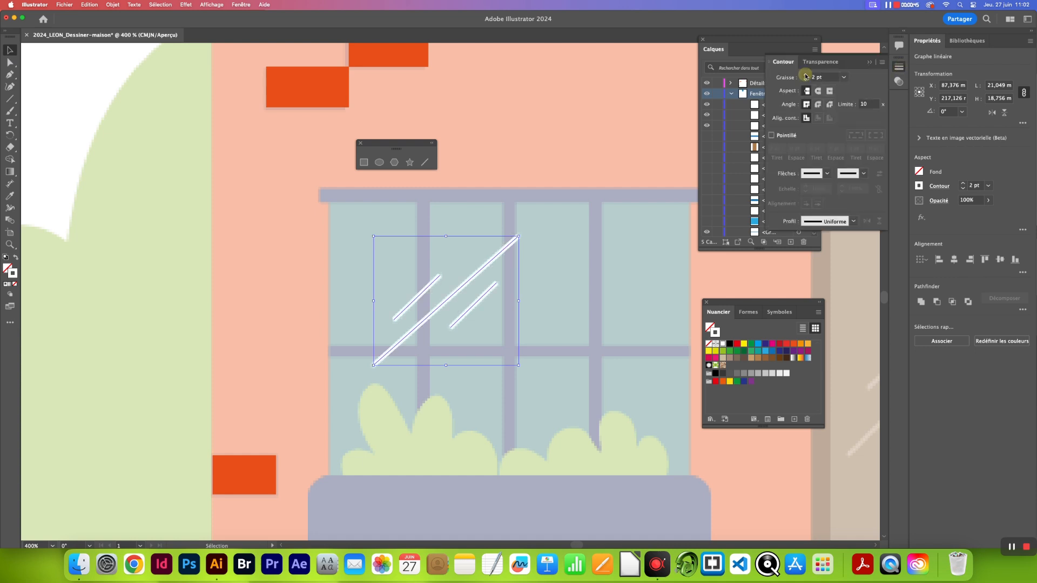
left_click(818, 91)
left_click(870, 62)
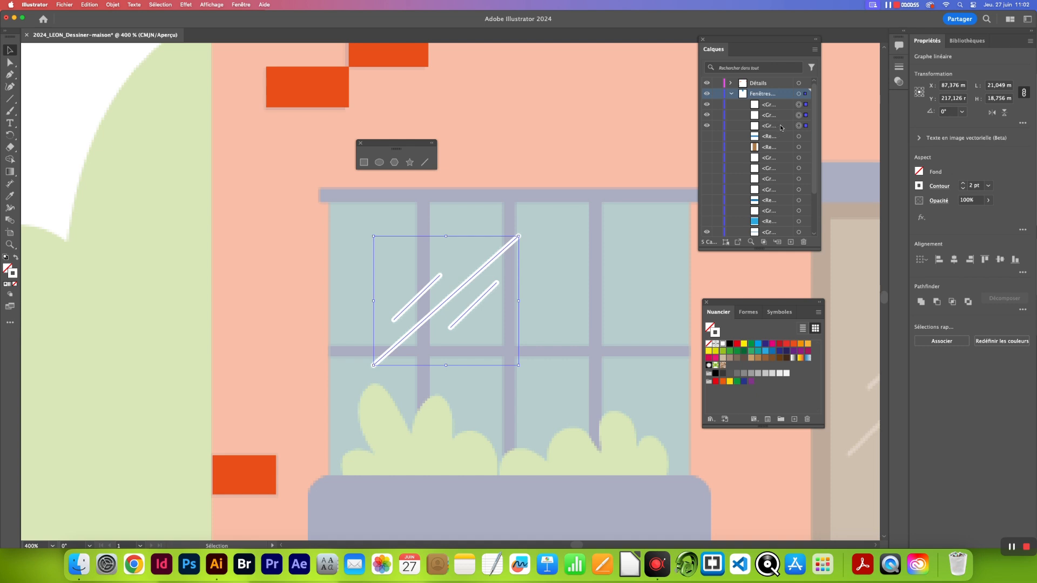
right_click(504, 257)
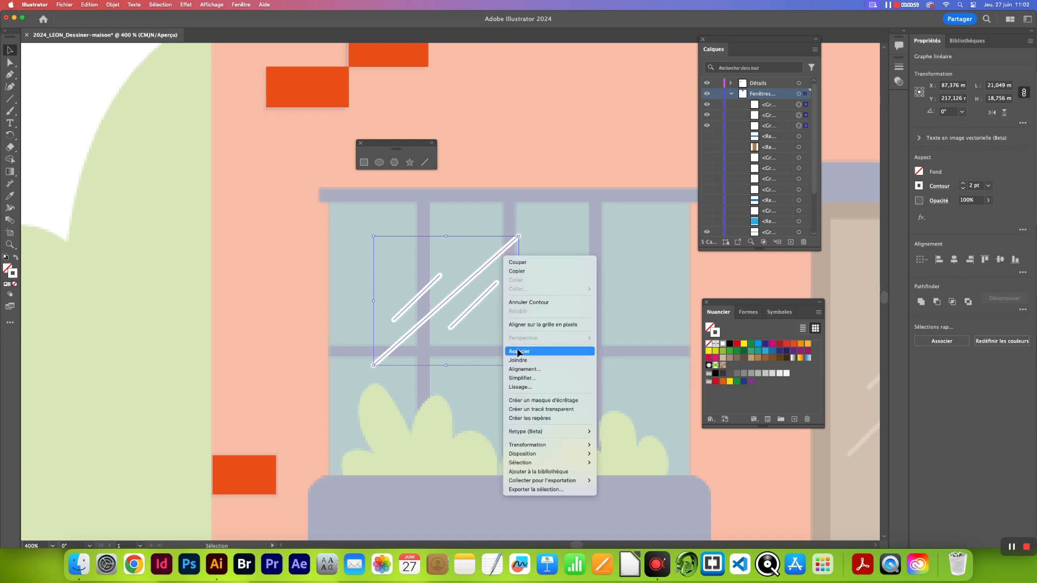
left_click(532, 352)
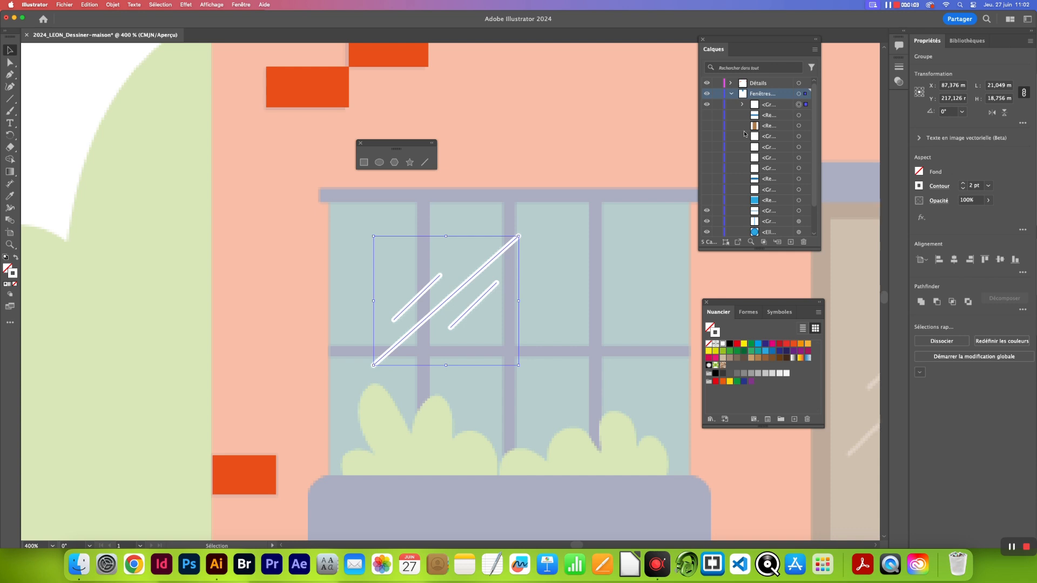
- Show the lintel, door and window bars again, and move the reflection group below all the bars in the stacking order
left_click(707, 115)
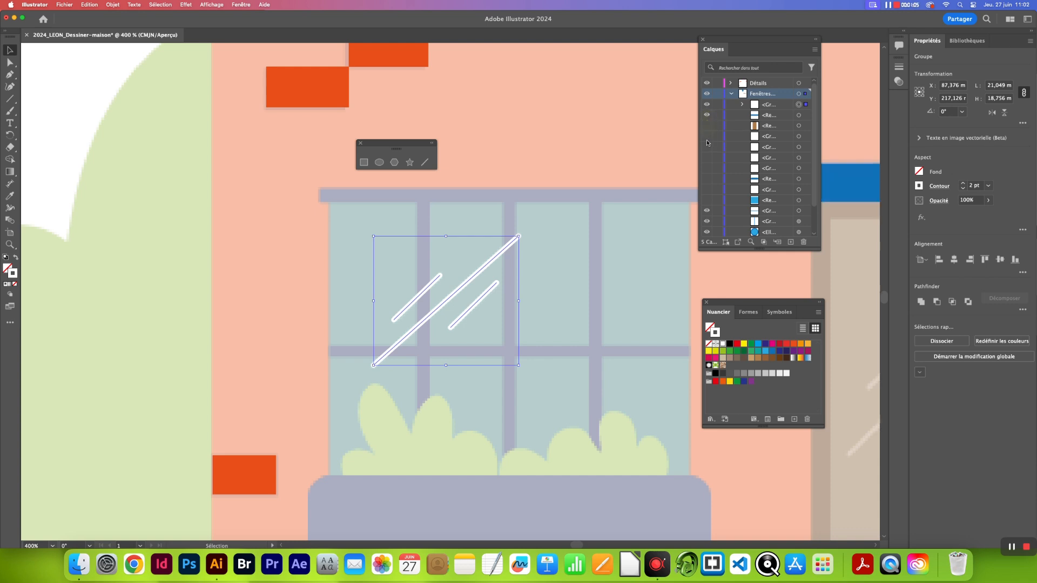
left_click(706, 125)
left_click(707, 136)
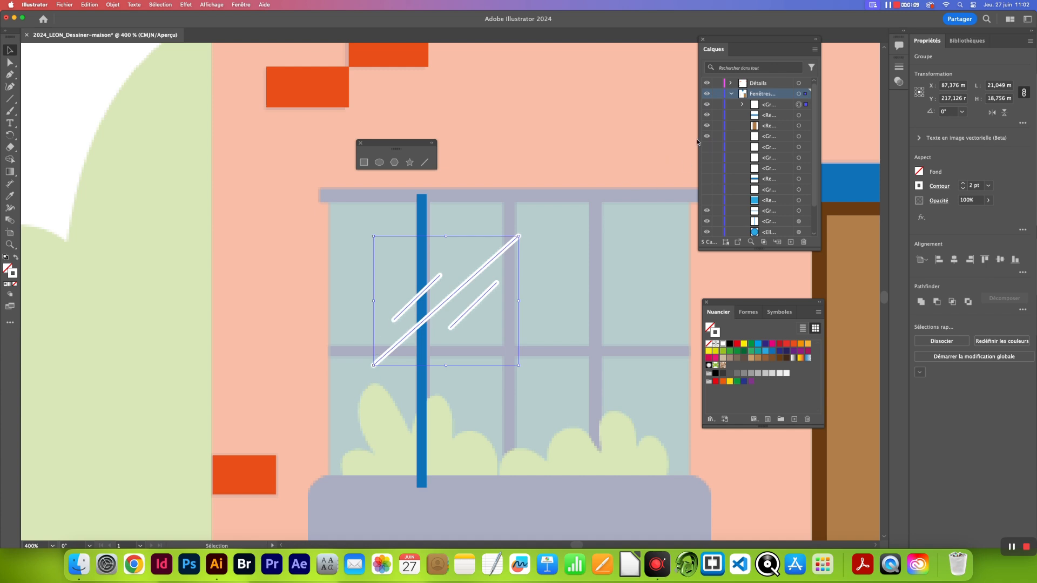
left_click_drag(768, 107, 759, 141)
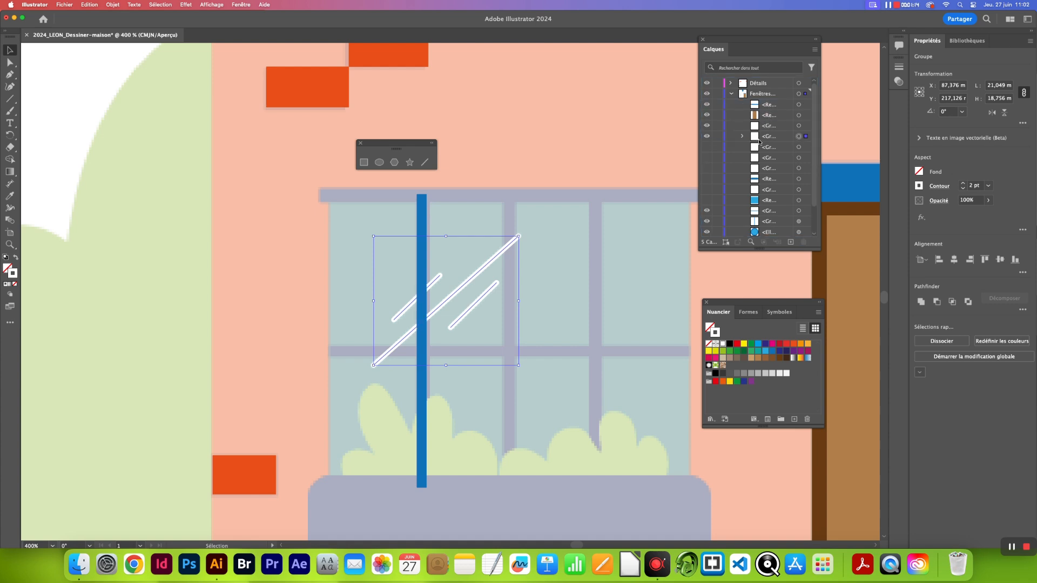
left_click(707, 147)
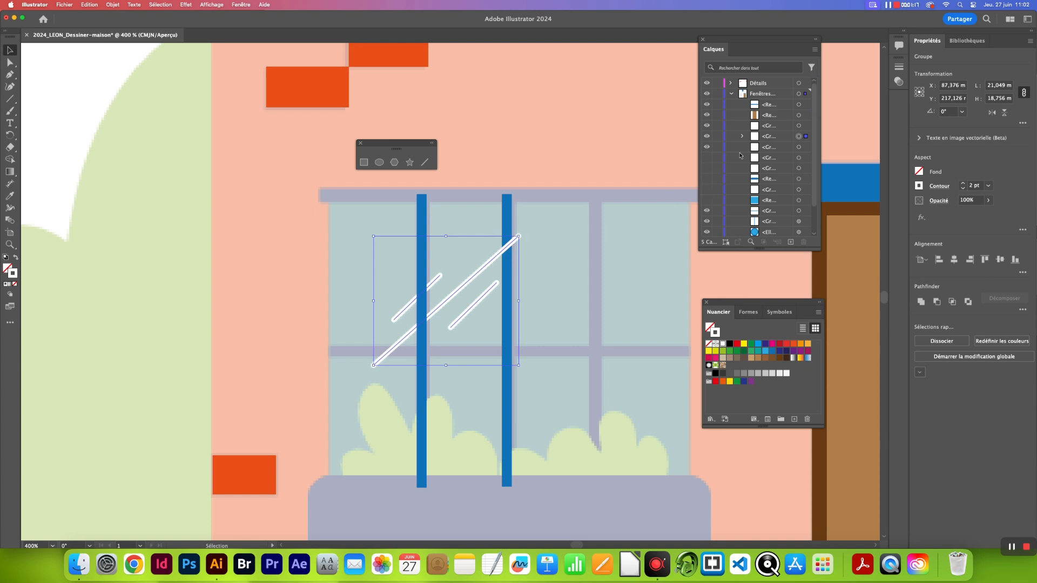
left_click_drag(769, 138, 764, 152)
left_click(706, 158)
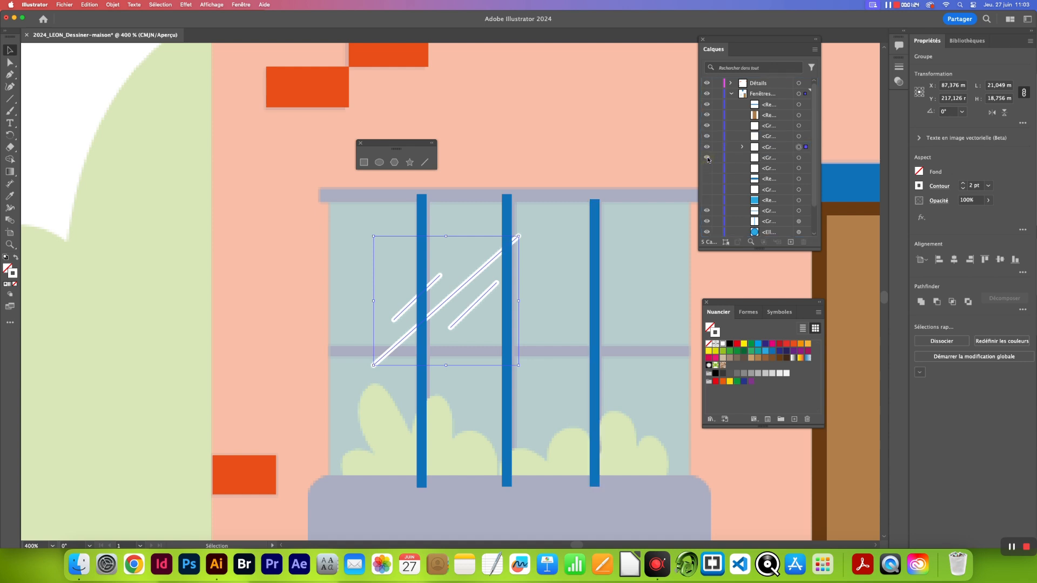
left_click(707, 169)
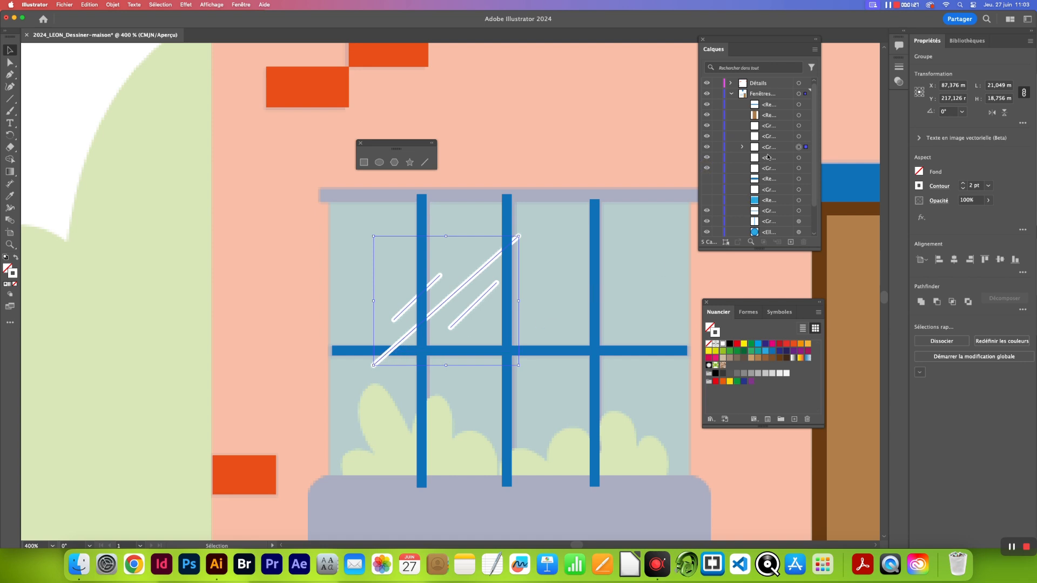
left_click_drag(770, 150, 766, 173)
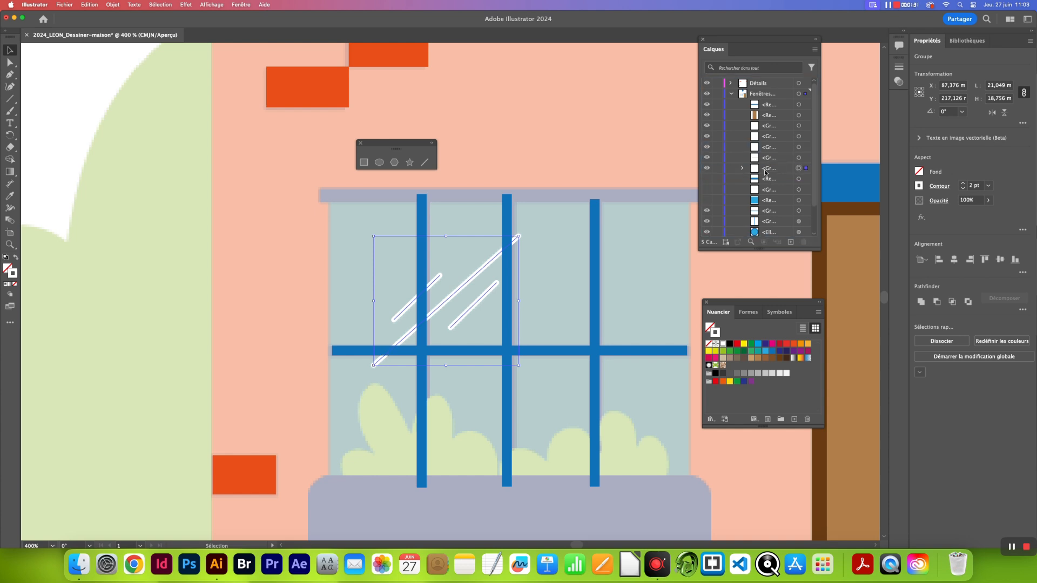
- Show the remaining rectangular window elements, including its top, flower box and blue pane, and deselect the reflection group
left_click(706, 179)
left_click(706, 191)
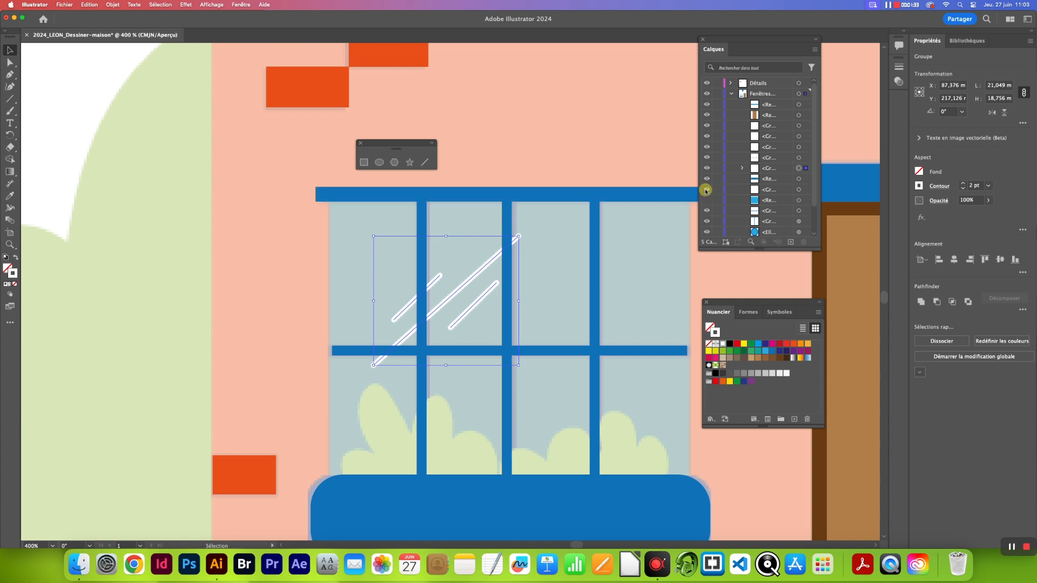
left_click(706, 201)
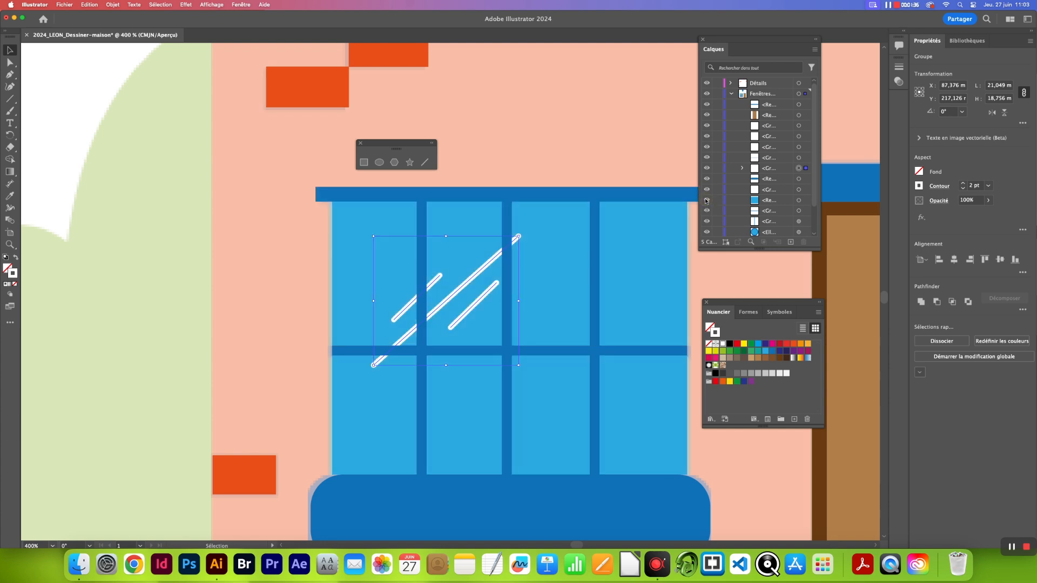
left_click(673, 165)
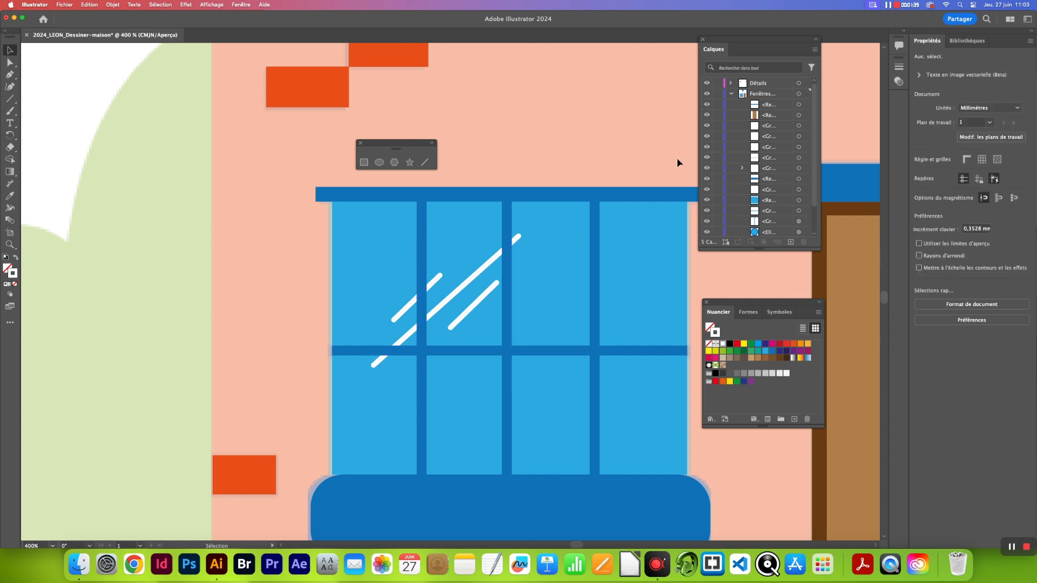
- Hide every element inside the Fenêtres layer while keeping the layer itself displayed
left_click(706, 94)
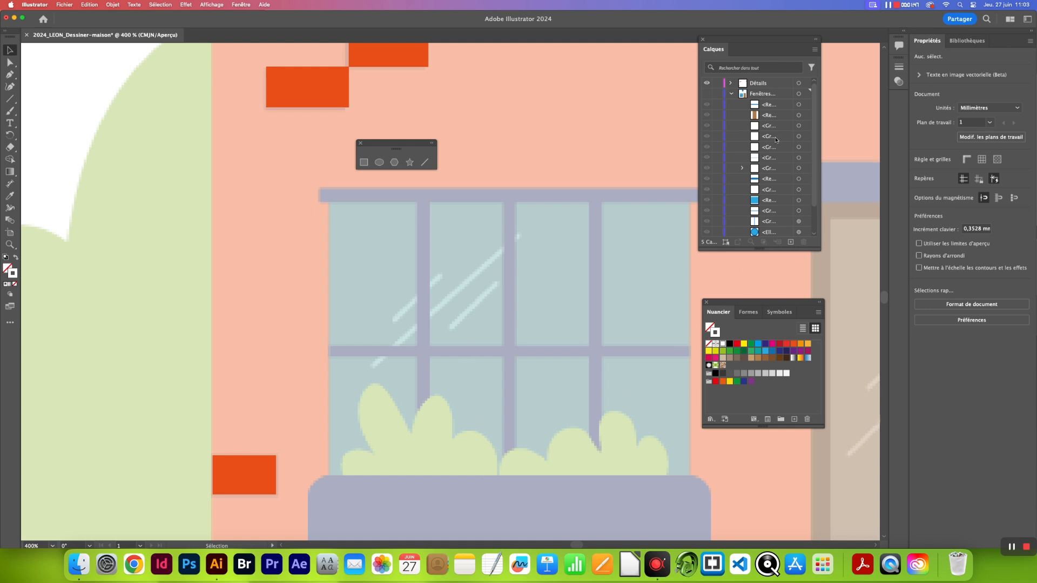
left_click(708, 99)
left_click_drag(708, 103, 706, 236)
- Draw an ellipse about 7.8 × 10.3 mm over the rightmost lobe of the left flower-box bush and set its stroke to 1 pt
left_click(380, 162)
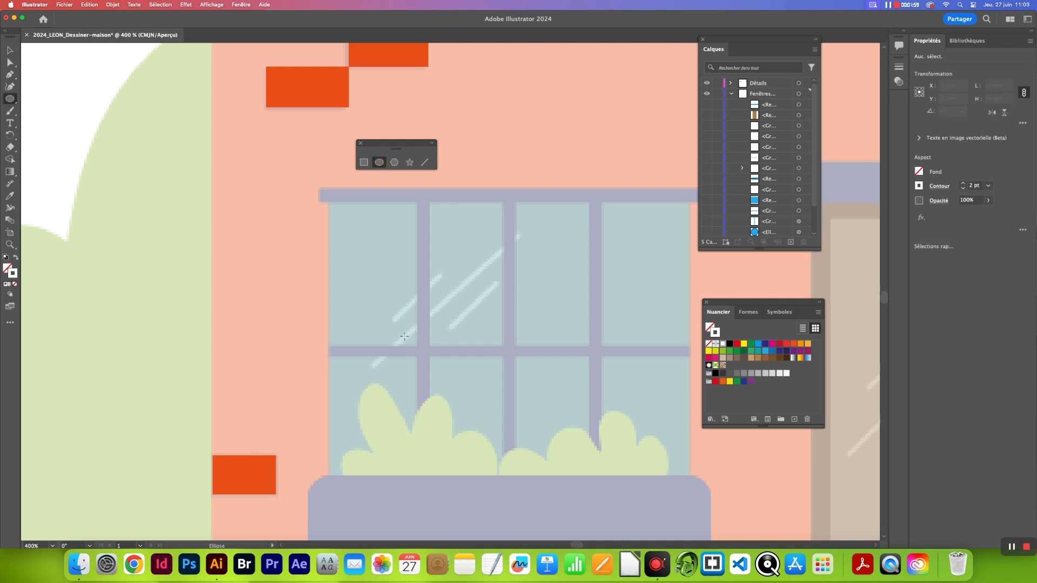
scroll(405, 336, "down", 5)
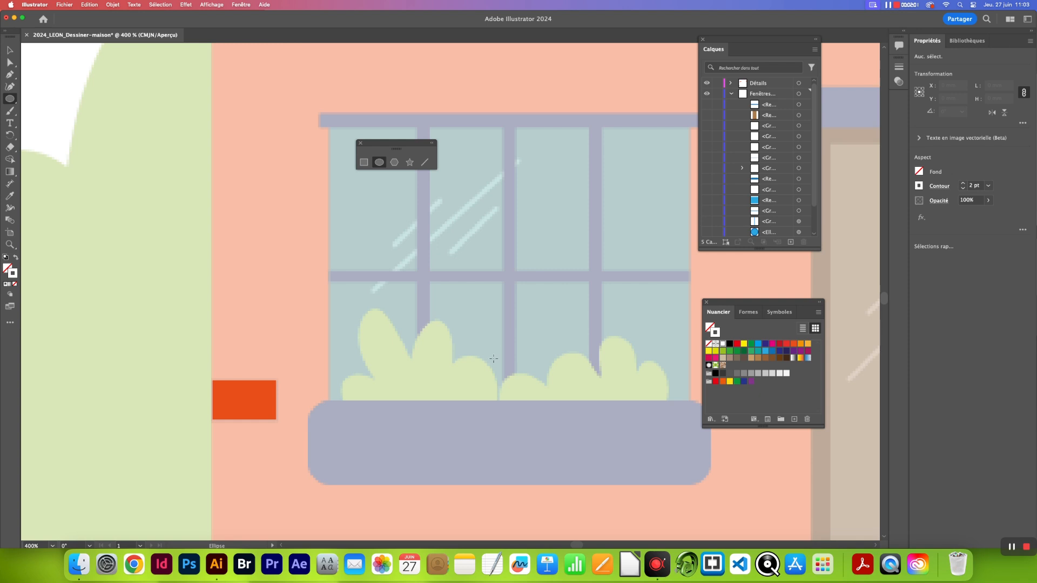
left_click_drag(452, 365, 497, 429)
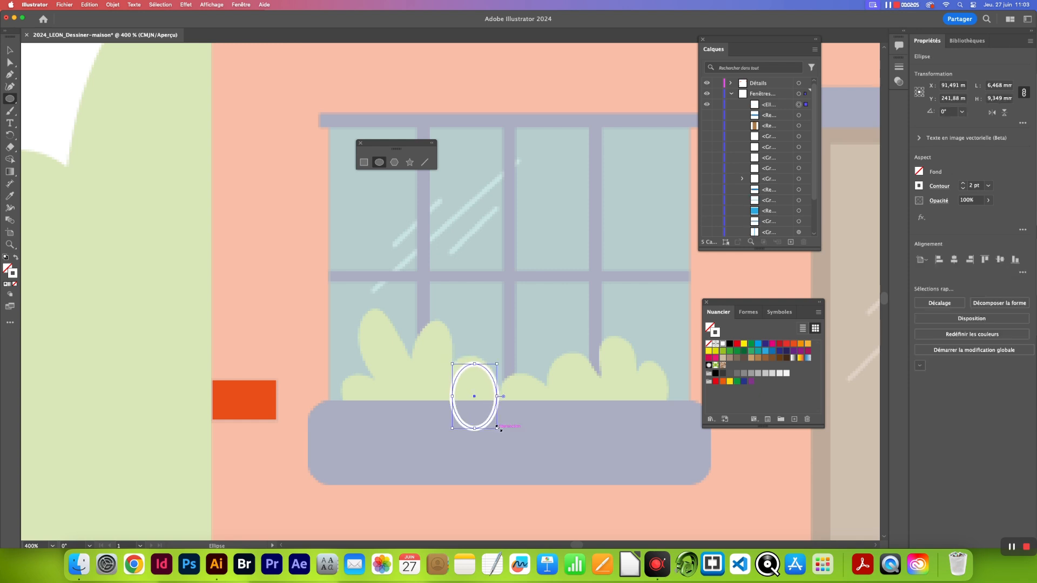
left_click(10, 50)
left_click_drag(476, 364, 475, 357)
left_click_drag(452, 393, 444, 394)
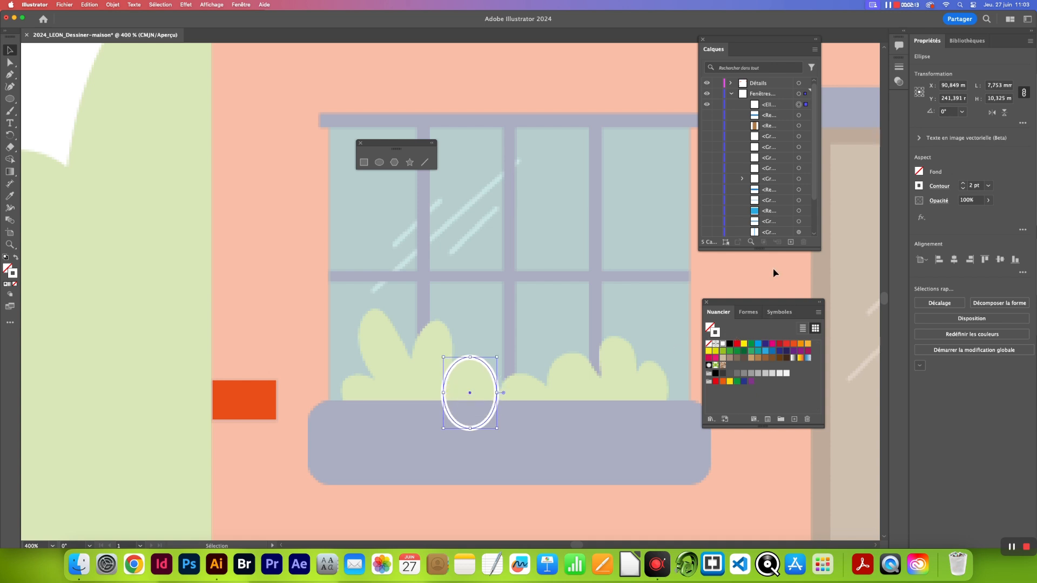
left_click(899, 66)
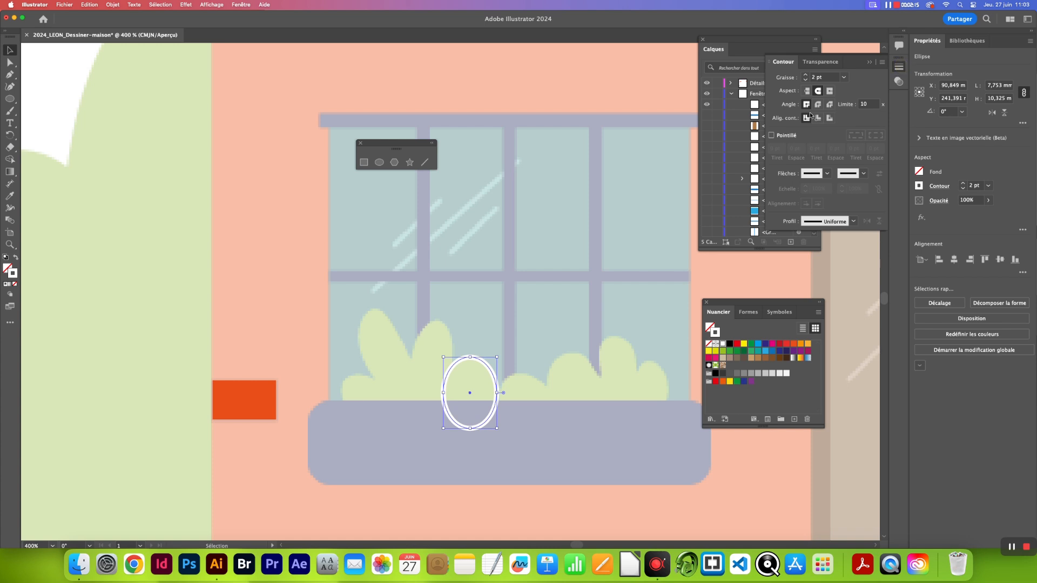
left_click(806, 80)
- Draw an ellipse about 6.9 × 8.3 mm over the same bush's leftmost lobe, rotated about 27° to follow its tilt
left_click(379, 162)
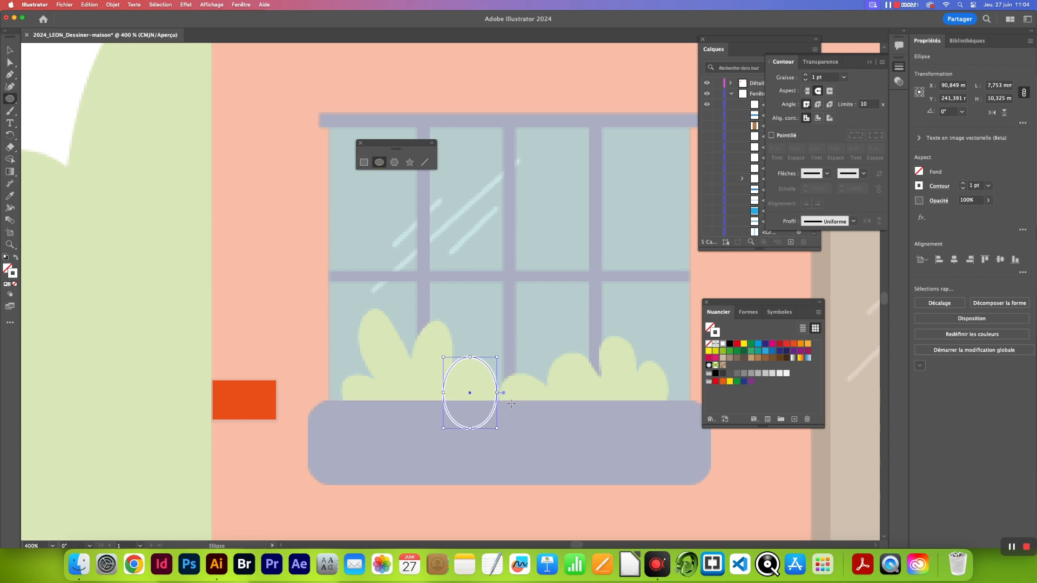
left_click_drag(344, 381, 397, 434)
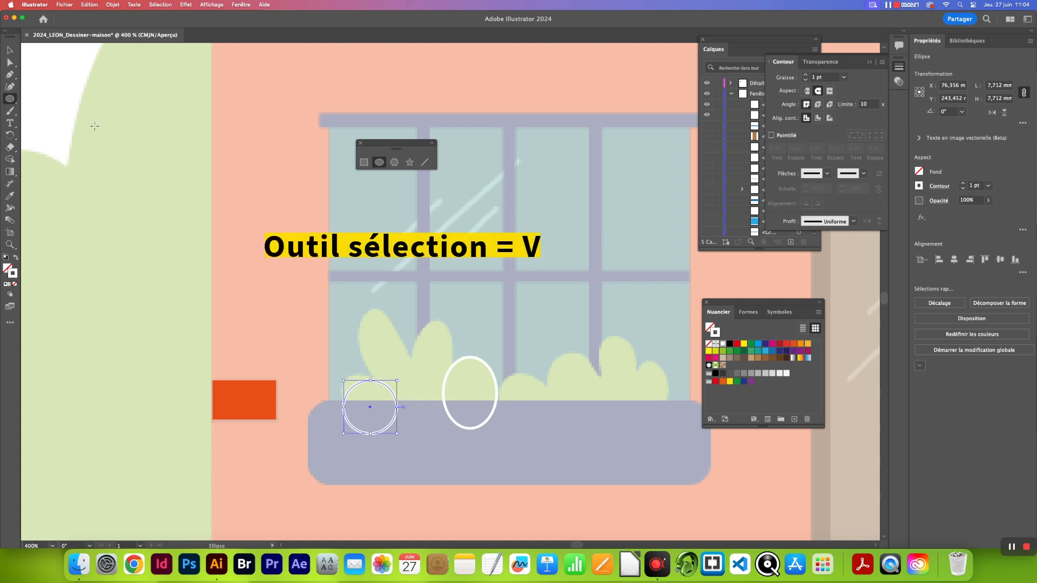
key("v")
left_click_drag(343, 380, 332, 375)
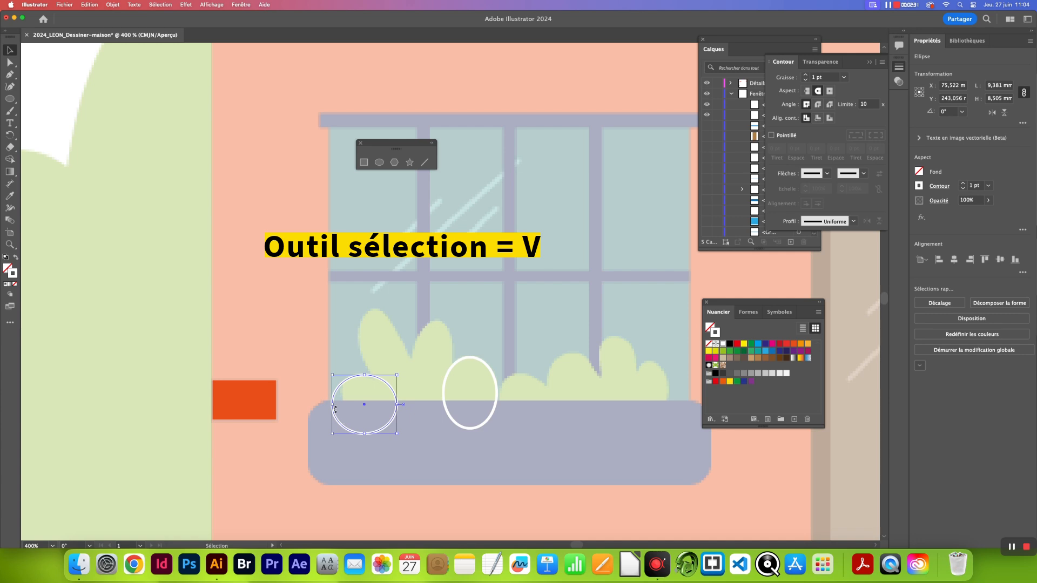
left_click_drag(333, 435, 340, 432)
left_click_drag(400, 374, 347, 410)
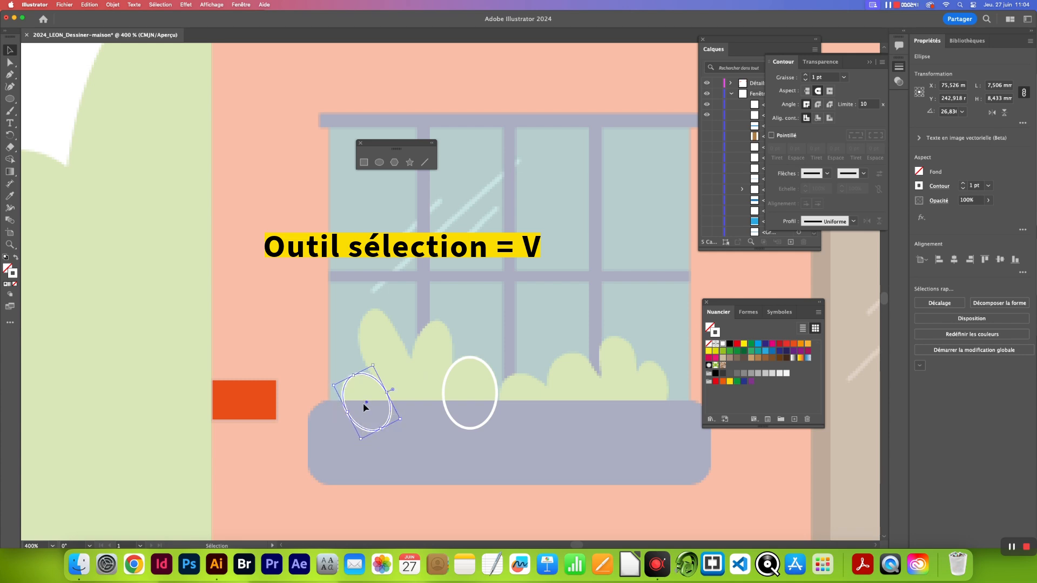
- Draw a tall ellipse about 7.7 × 14.1 mm over the bush's second leaf from the right, tilted to the right to match it
left_click(380, 162)
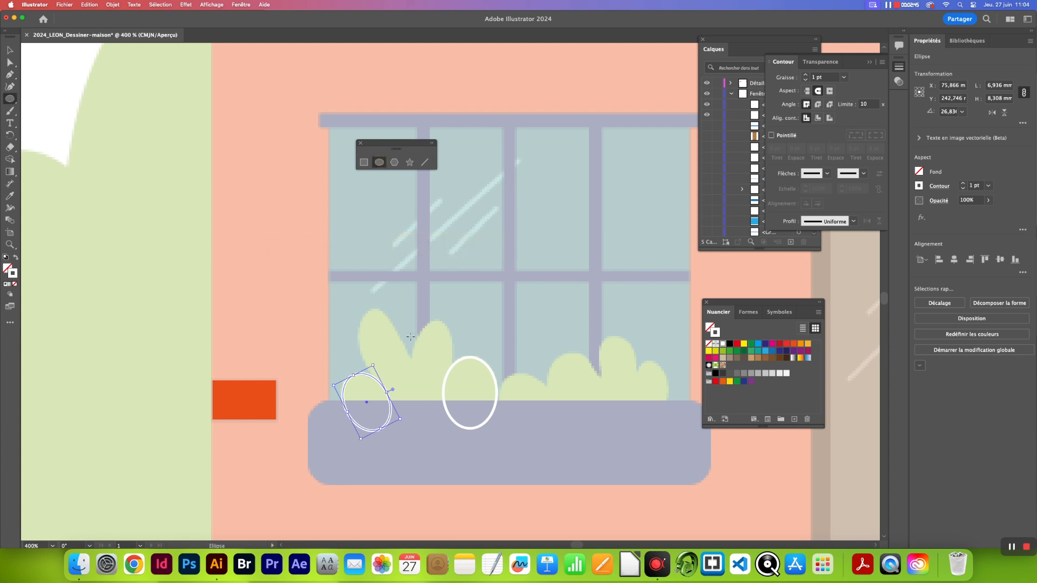
mouse_move(392, 333)
left_mouse_down()
mouse_move(427, 357)
mouse_move(437, 432)
left_mouse_up()
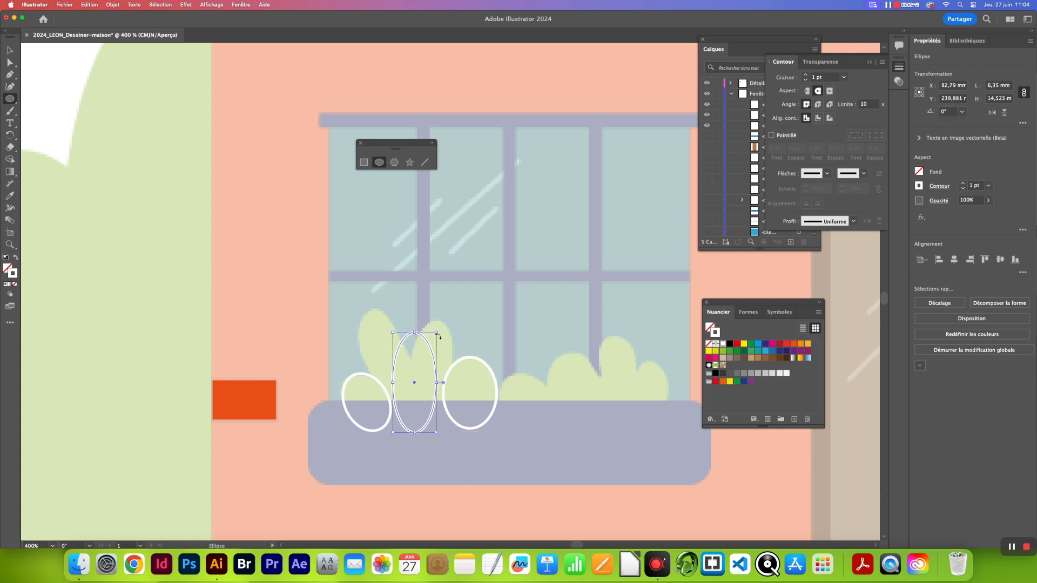
mouse_move(440, 329)
left_mouse_down()
mouse_move(454, 339)
mouse_move(423, 332)
mouse_move(430, 322)
left_mouse_up()
key("v")
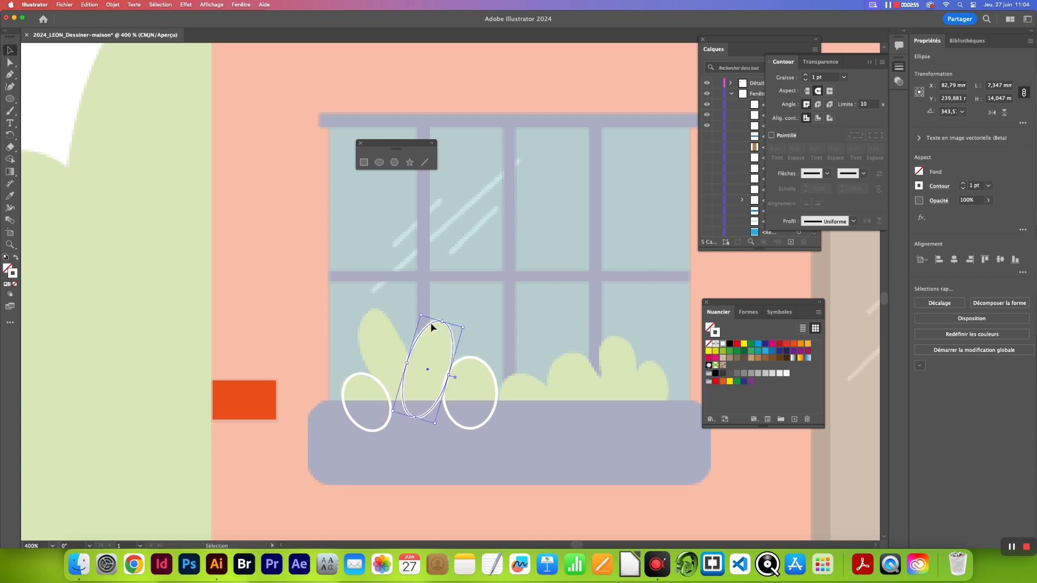
left_click_drag(448, 376, 453, 378)
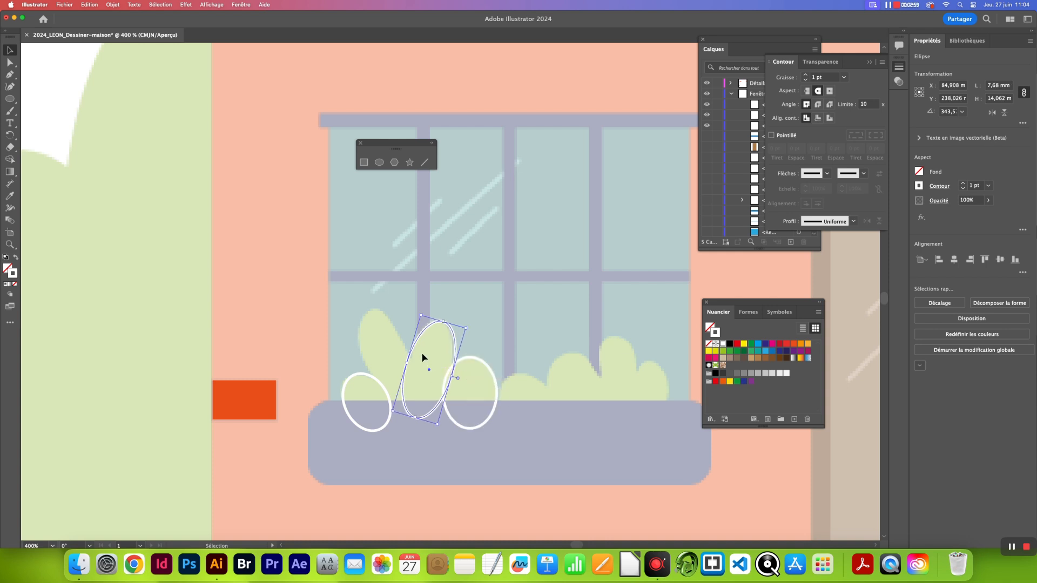
- Draw an ellipse about 8.3 × 16.5 mm over the bush's tallest leaf, rotate it about 20° to the left, and deselect it
left_click(378, 159)
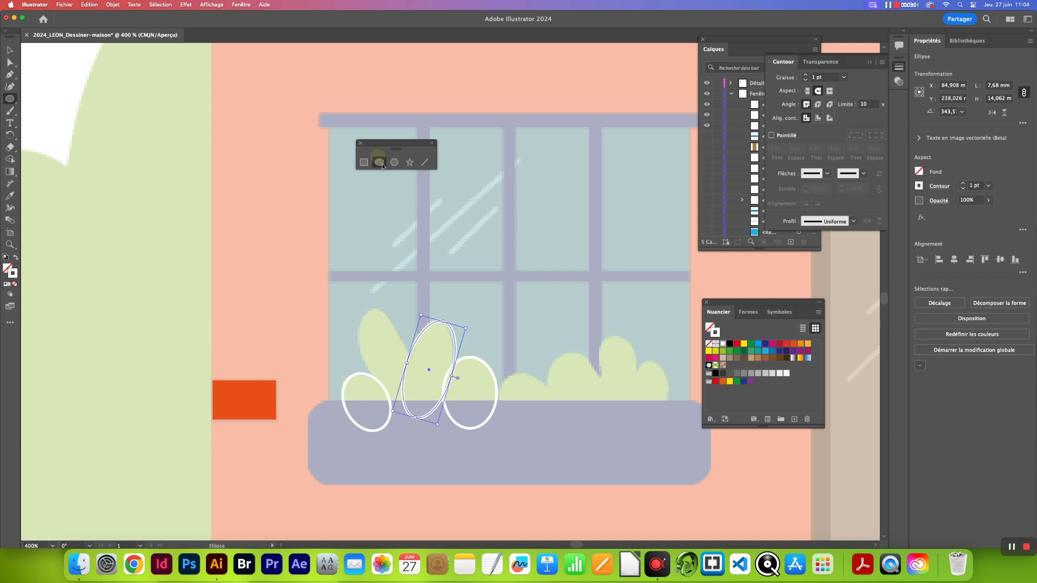
left_click_drag(365, 317, 416, 425)
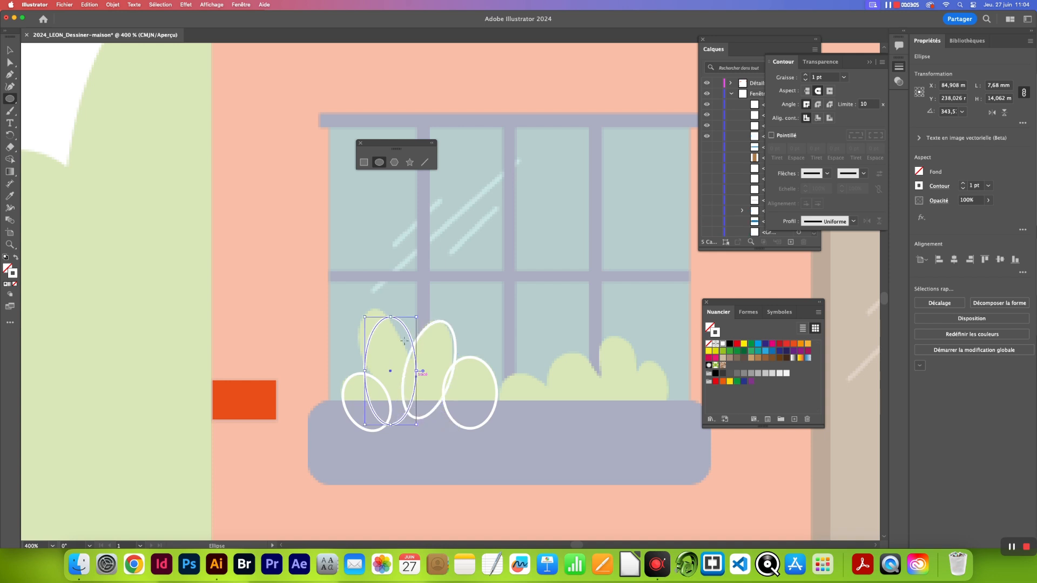
key("v")
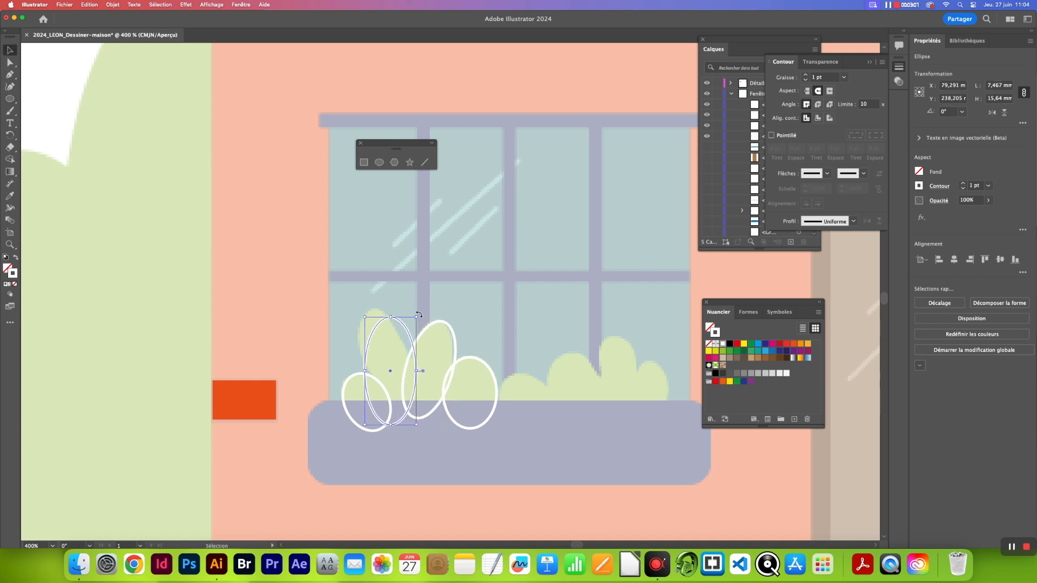
left_click_drag(419, 314, 369, 309)
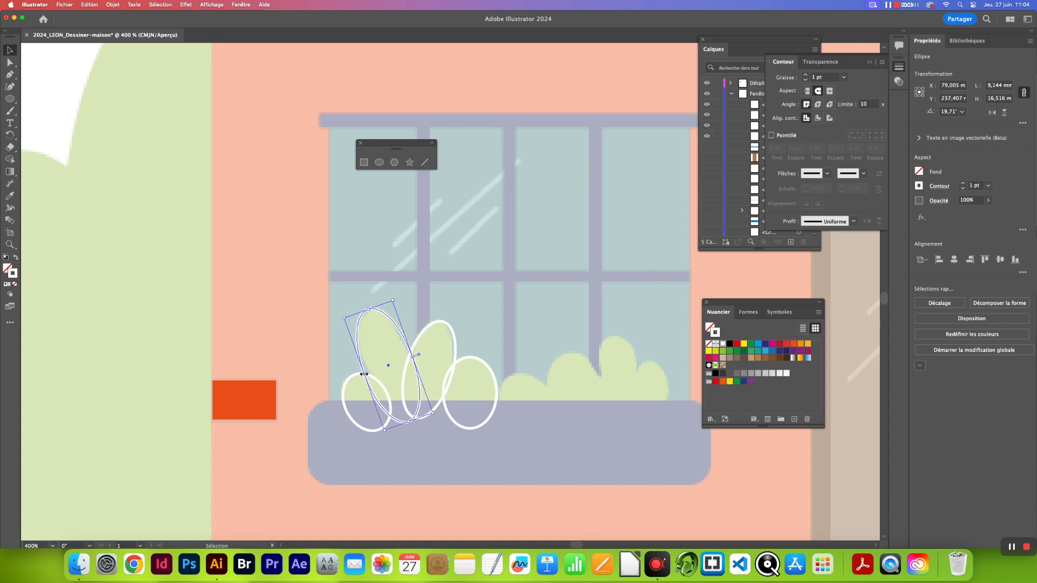
left_click_drag(364, 373, 409, 358)
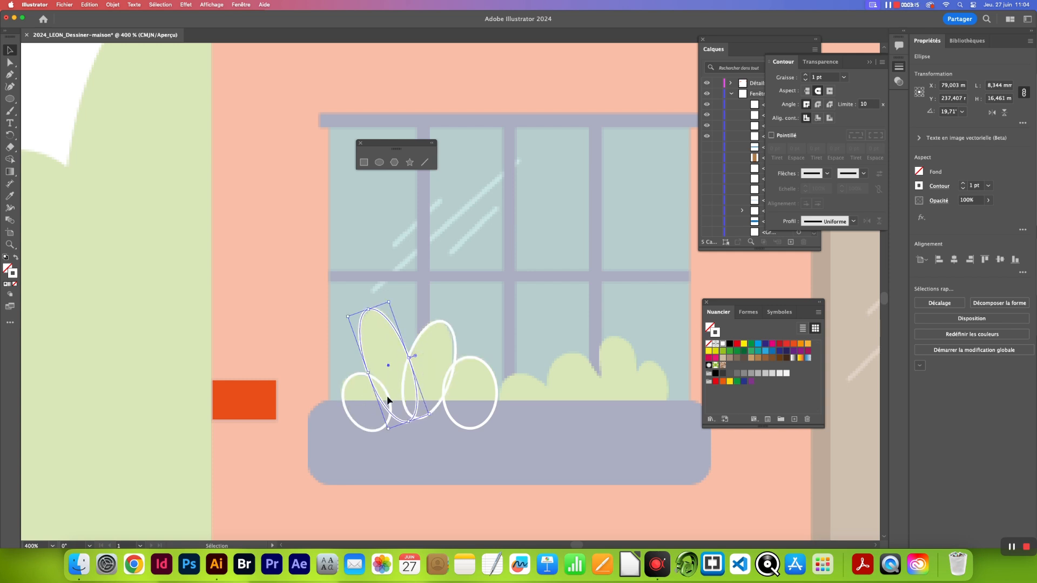
left_click(419, 449)
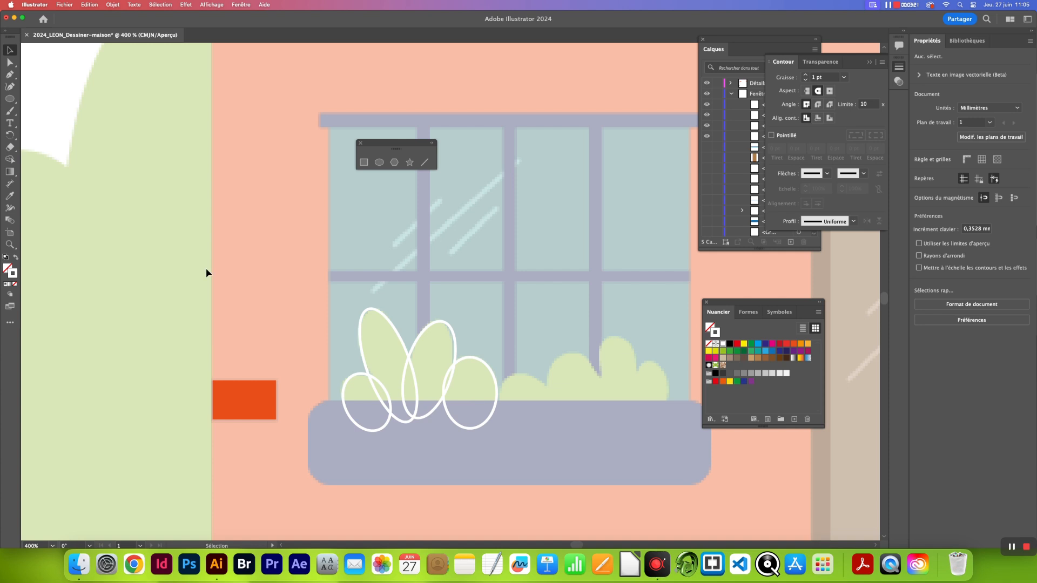
- Select the four bush ellipses and merge them into a single shape with the Shape Builder tool
left_click(11, 159)
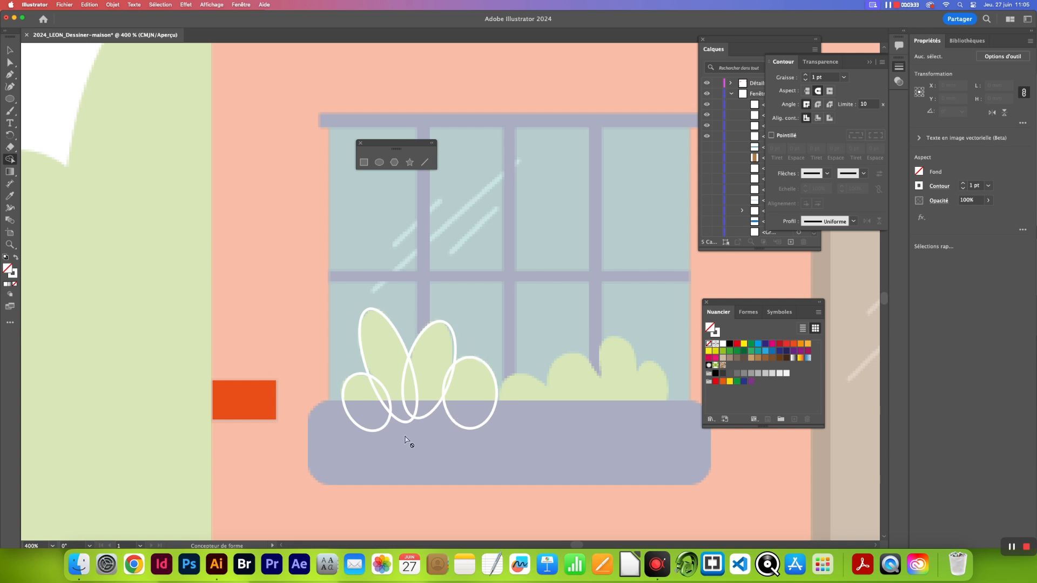
key("v")
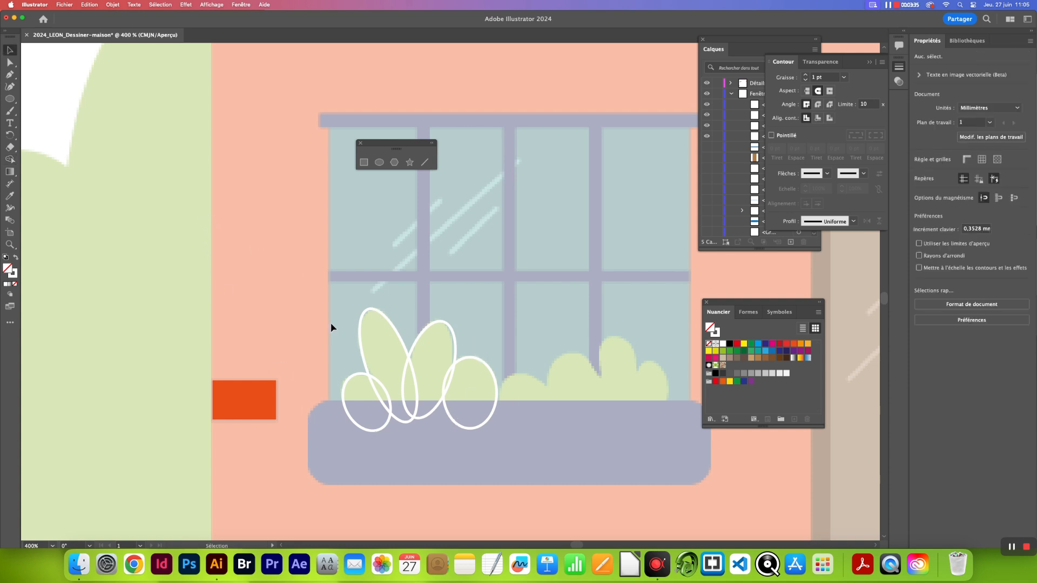
left_click_drag(331, 324, 372, 335)
left_click_drag(501, 449, 508, 449)
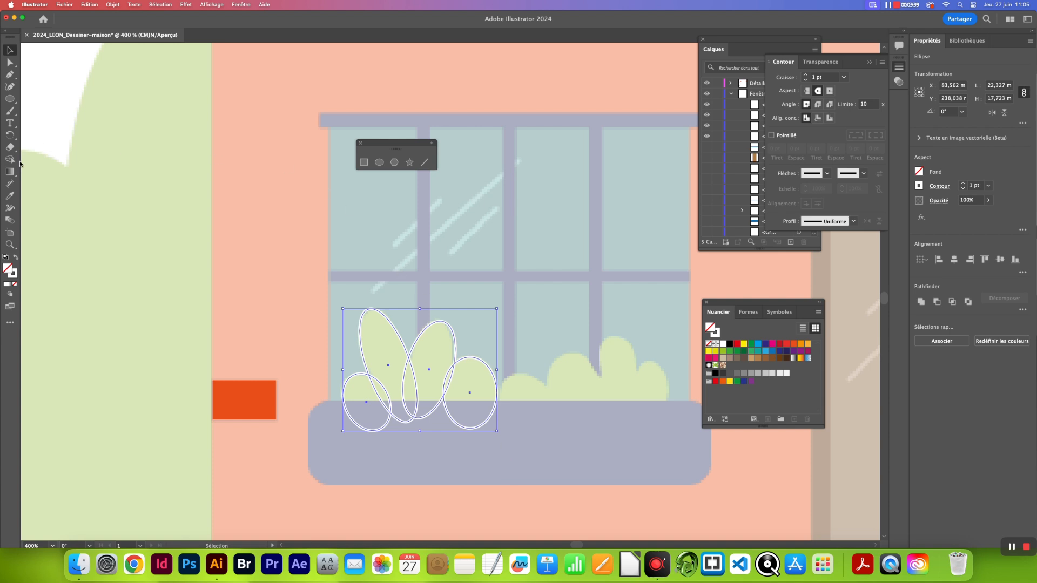
left_click(9, 159)
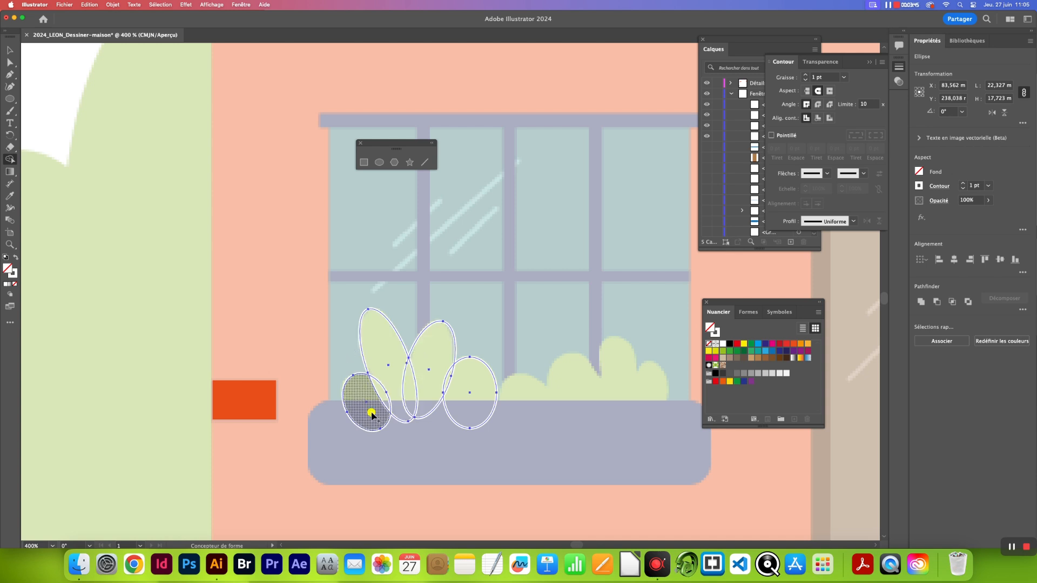
mouse_move(372, 414)
left_mouse_down()
mouse_move(381, 374)
mouse_move(411, 376)
mouse_move(416, 364)
mouse_move(438, 387)
mouse_move(453, 381)
mouse_move(468, 401)
left_mouse_up()
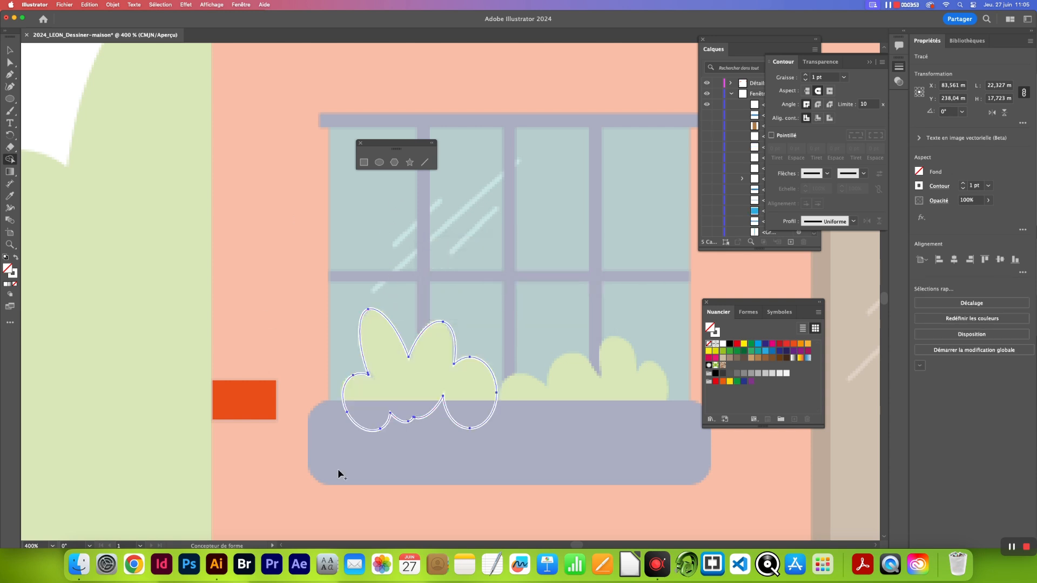
left_click(714, 332)
left_click(709, 344)
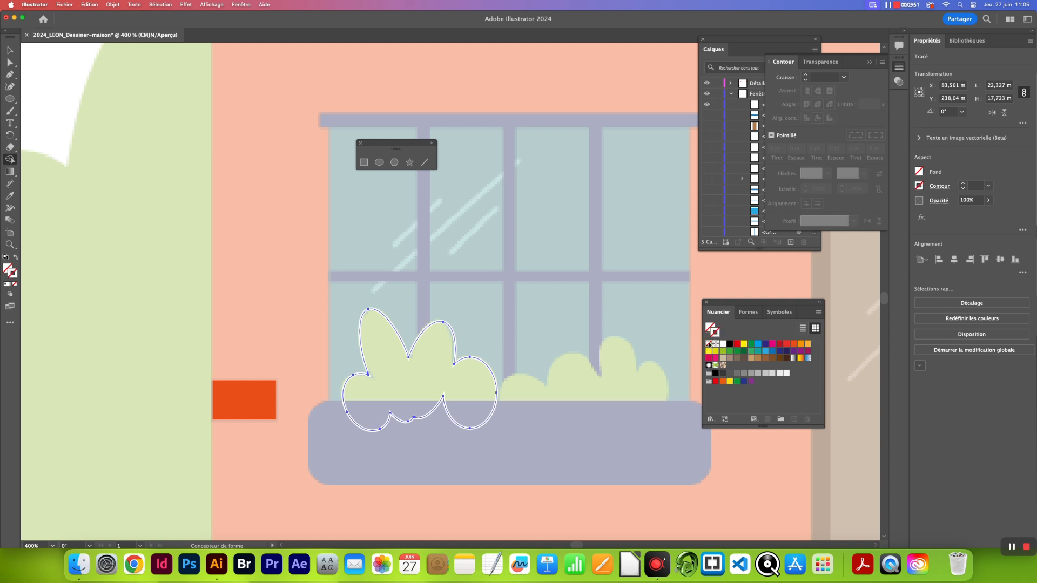
left_click(750, 352)
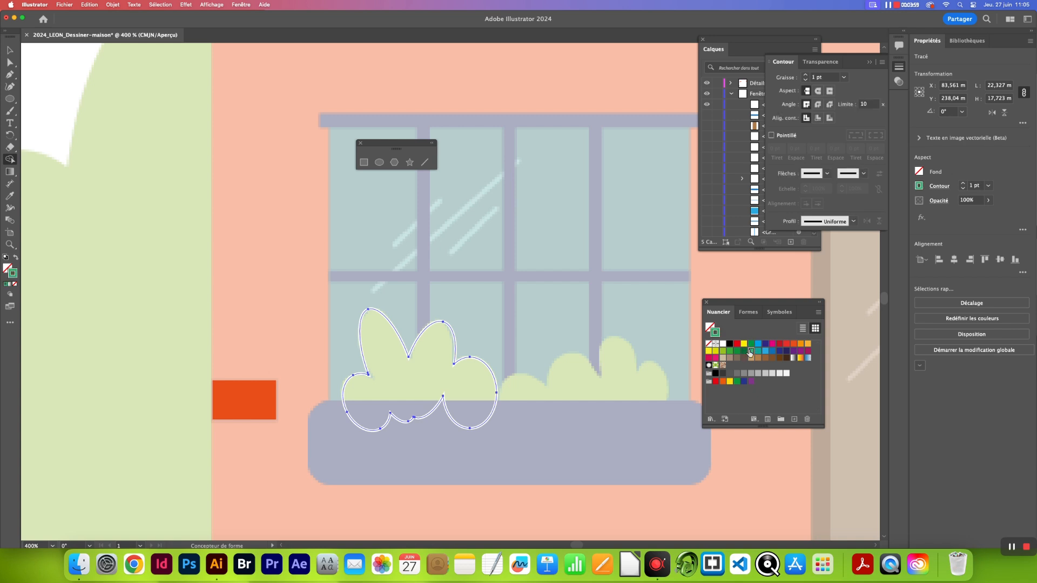
left_click(709, 344)
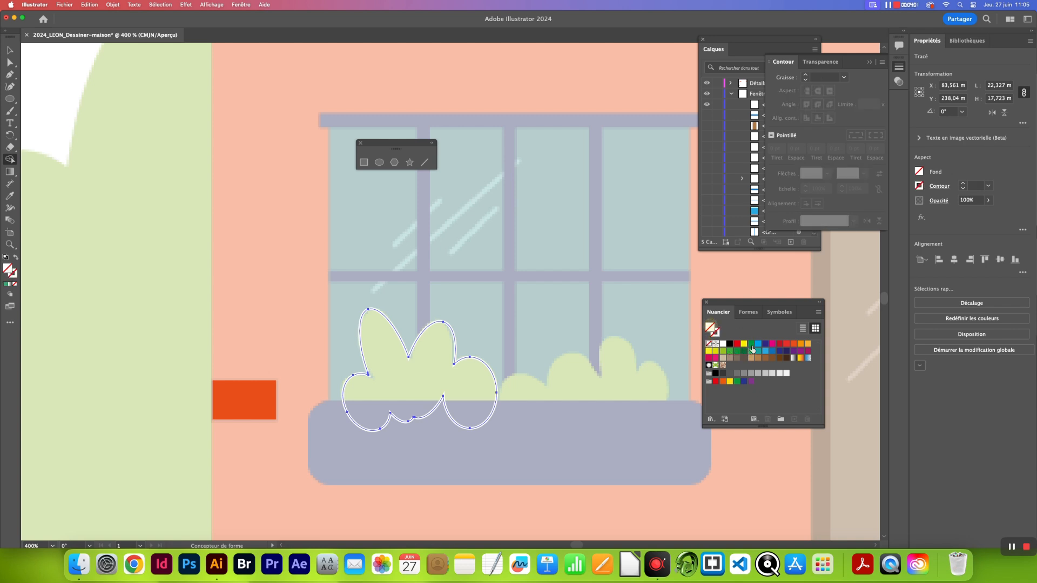
left_click(751, 352)
- Remove the merged bush's stroke and fill it with the yellow-green swatch
left_click(10, 50)
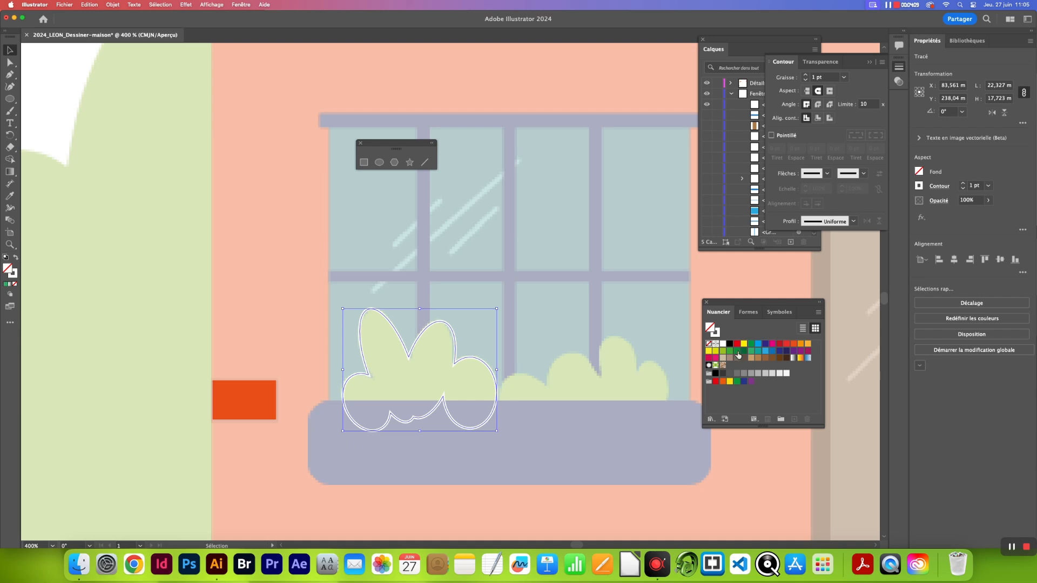
left_click(715, 331)
left_click(709, 344)
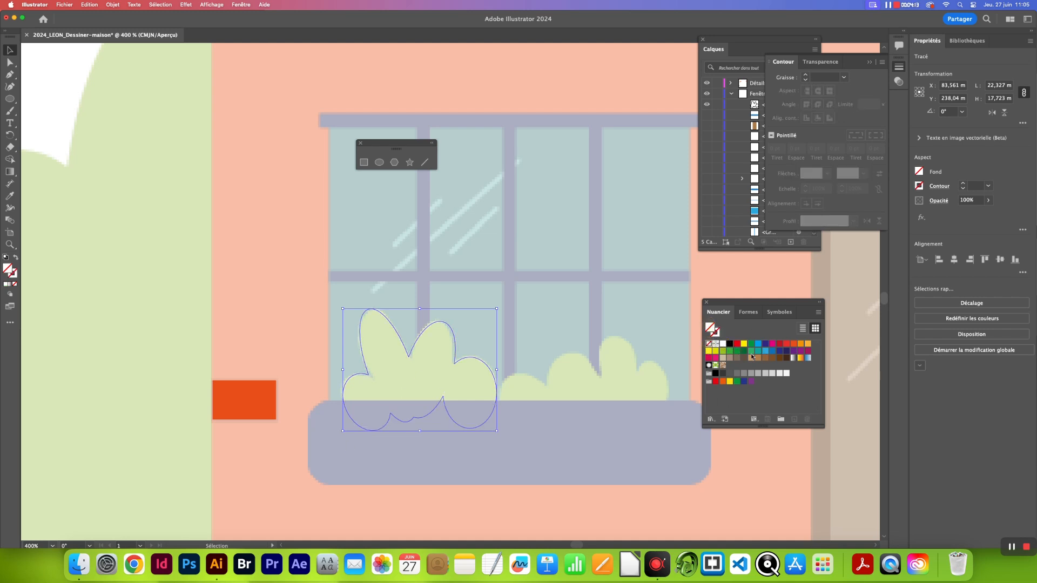
key("x")
left_click(751, 352)
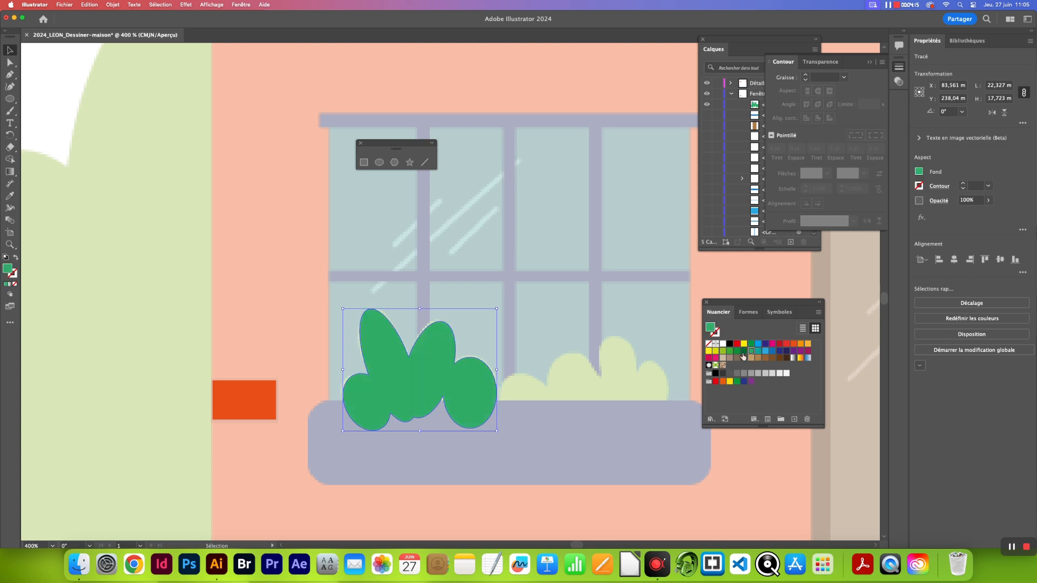
left_click(730, 352)
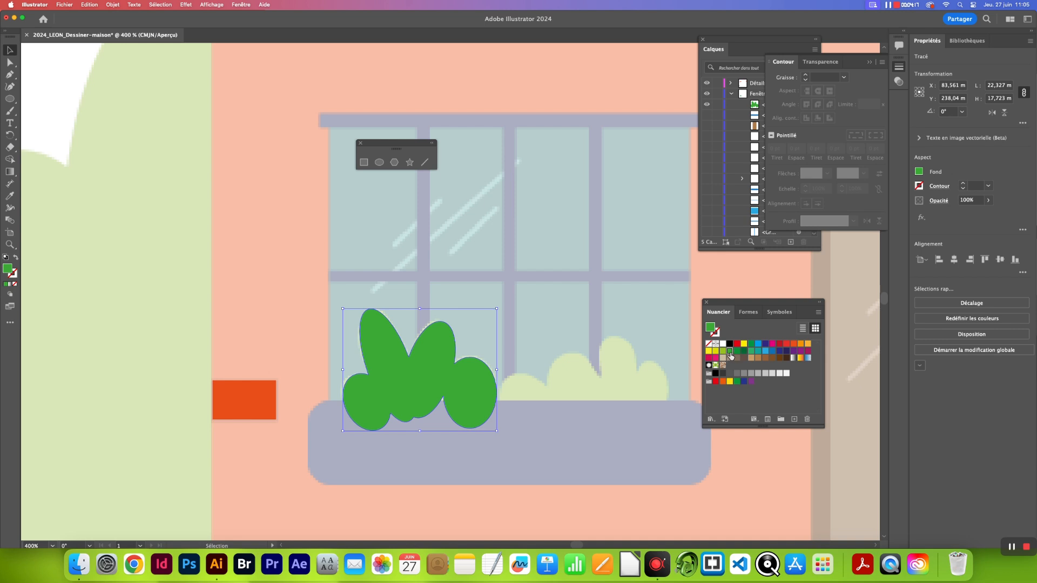
left_click(723, 352)
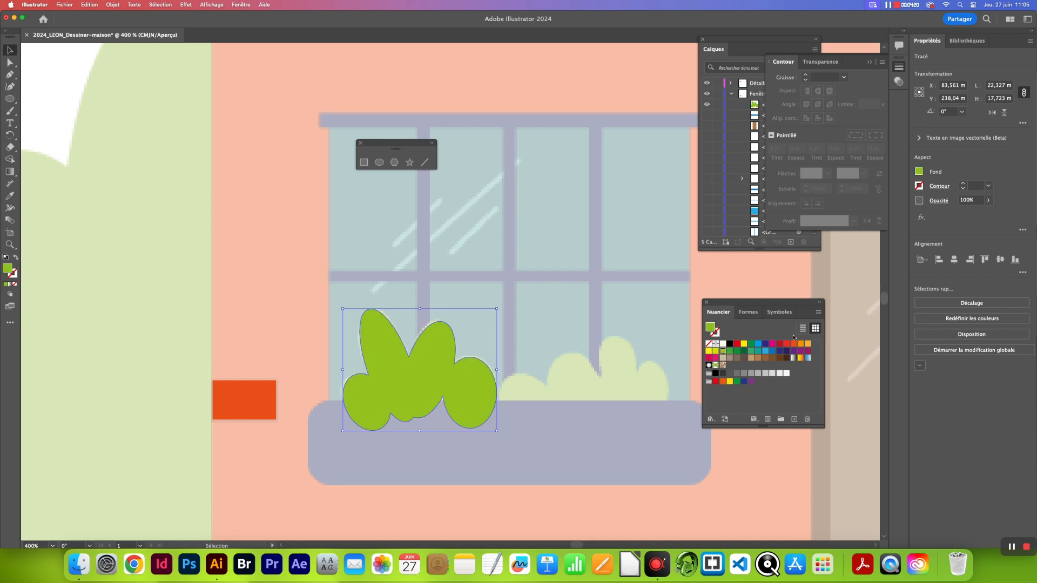
- Collapse the stroke settings, then move the layers list over the window and enlarge it to show every layer
left_click(870, 62)
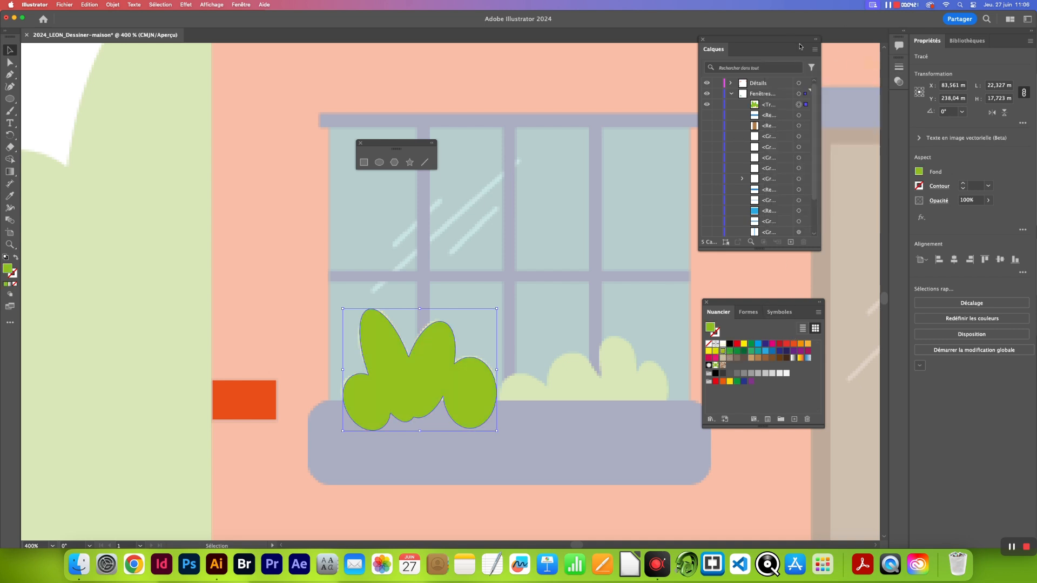
left_click_drag(777, 39, 597, 116)
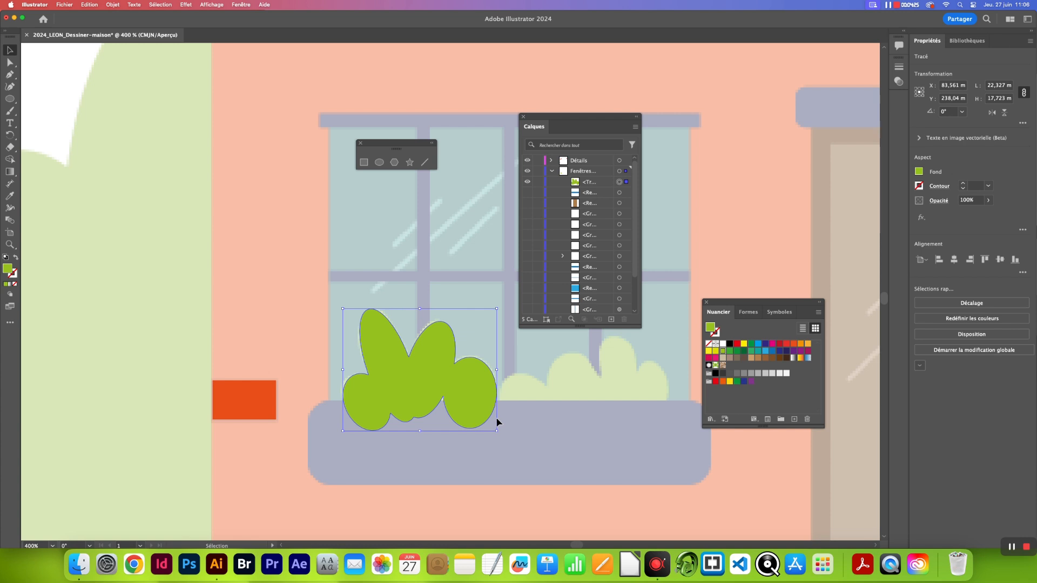
left_click_drag(577, 327, 584, 386)
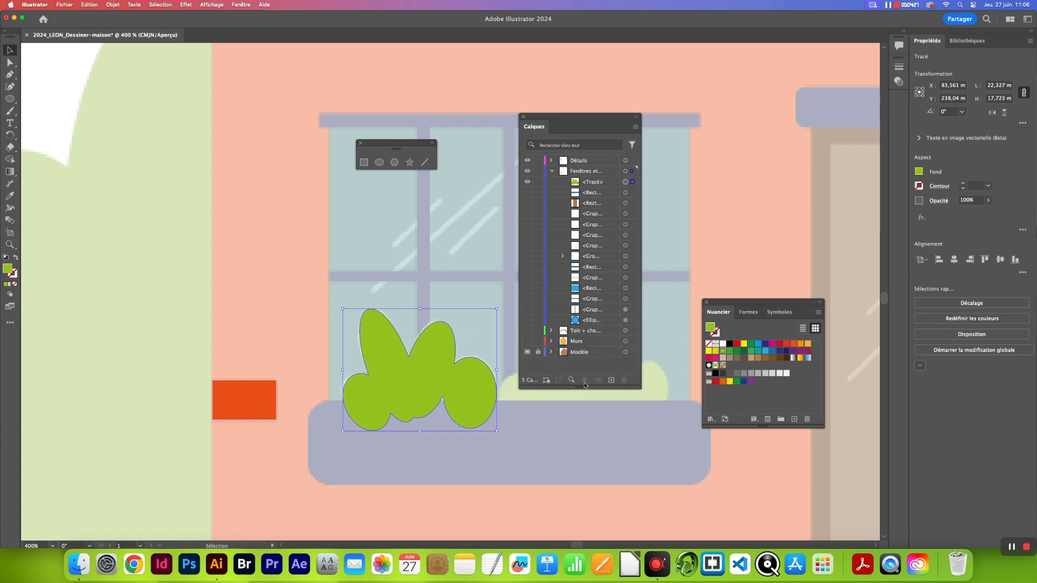
- Show the flower-box rectangle, stack it above the bush, and move the layers list clear of the window
left_click(528, 267)
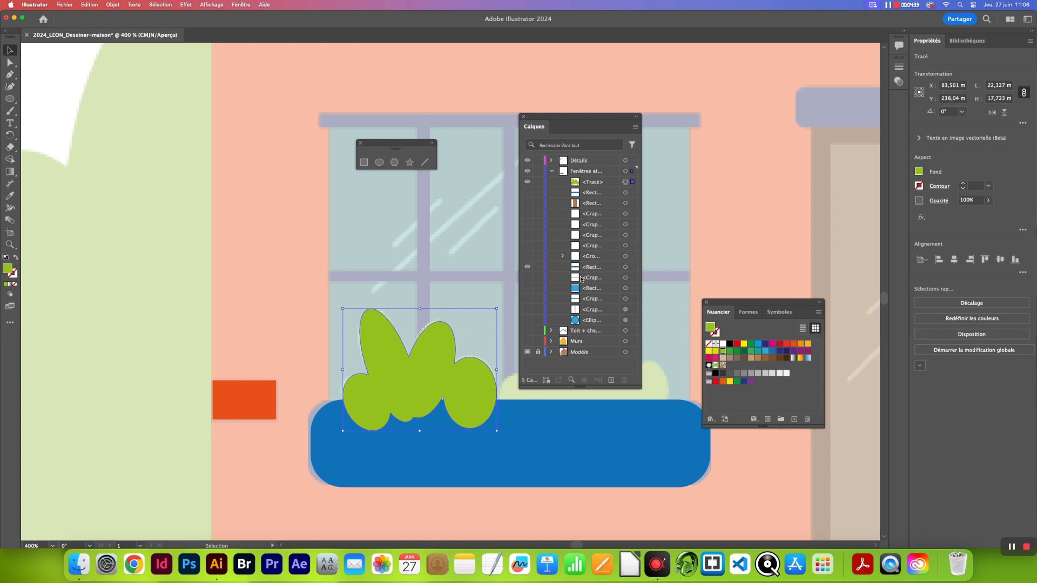
left_click_drag(583, 268, 588, 179)
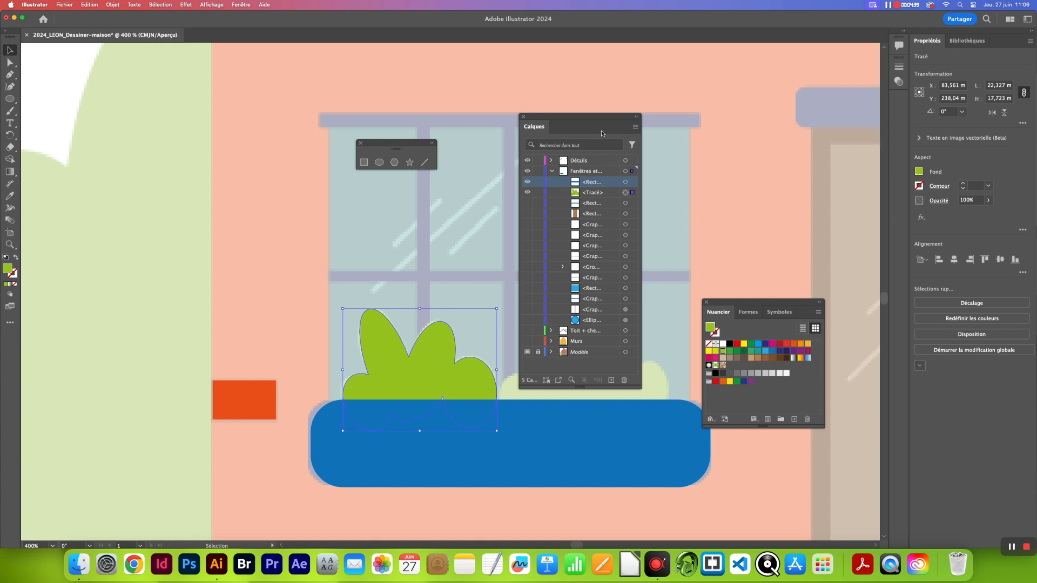
left_click_drag(599, 117, 809, 32)
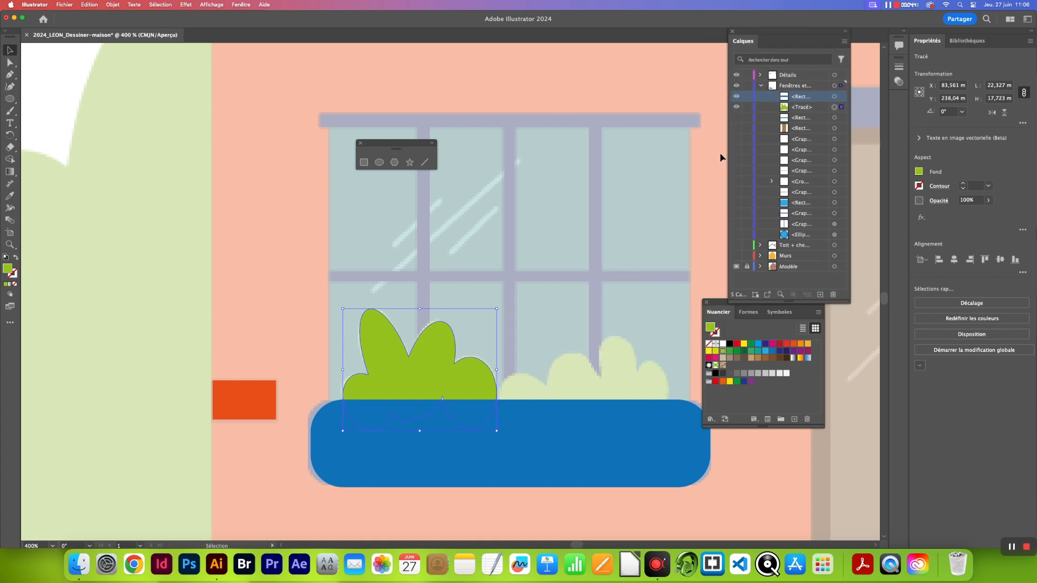
- Show all the remaining hidden window, roof and wall objects again, and deselect the bush
left_click_drag(736, 117, 738, 262)
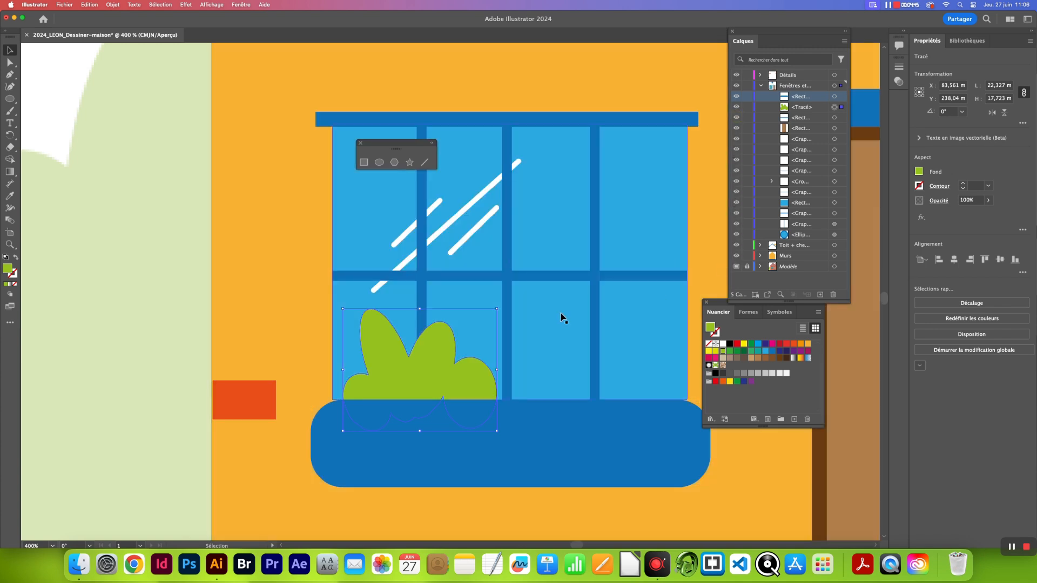
scroll(528, 332, "down", 5)
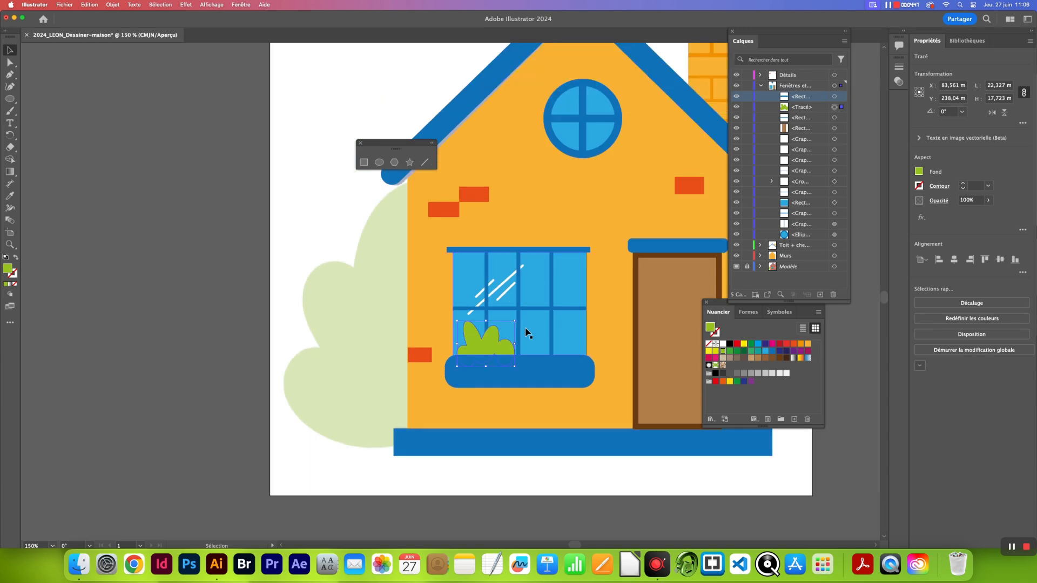
scroll(528, 332, "down", 2)
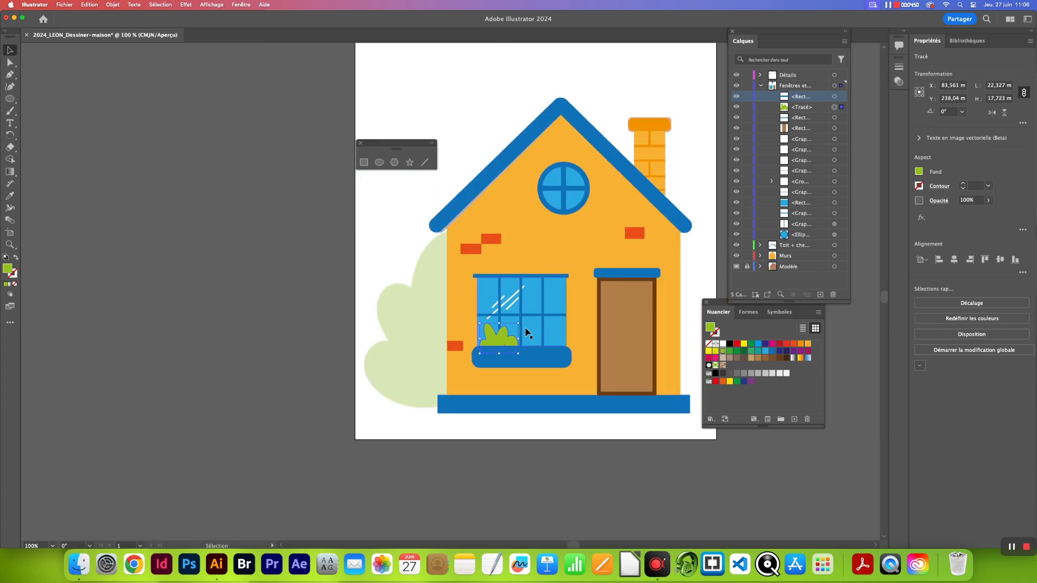
scroll(528, 332, "up", 2)
left_click(328, 240)
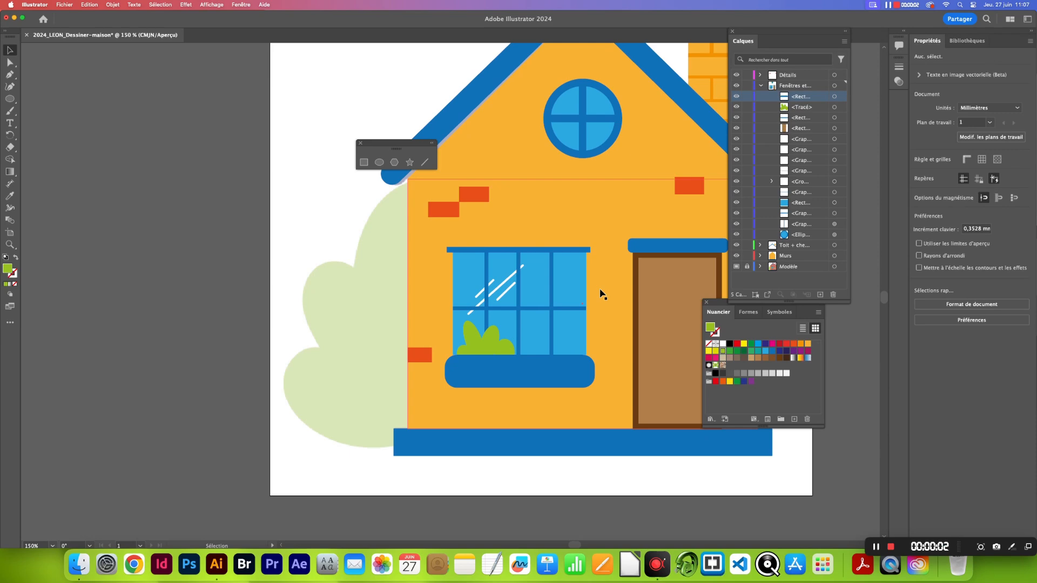
- Collapse the windows layer's contents, hide the Murs layer, and make the roof and chimney layer active
scroll(599, 294, "up", 3)
scroll(600, 294, "up", 3)
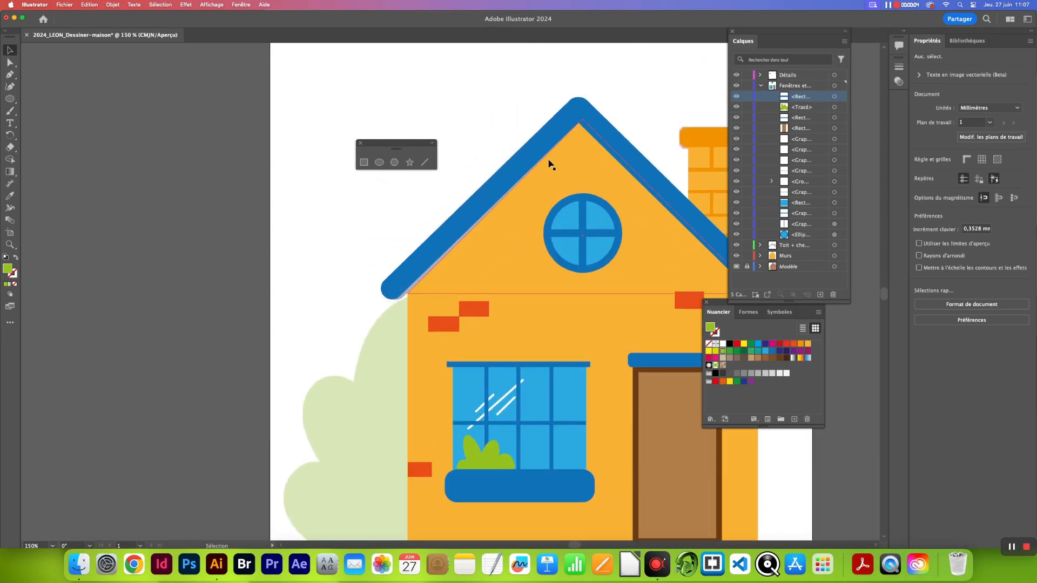
left_click(761, 86)
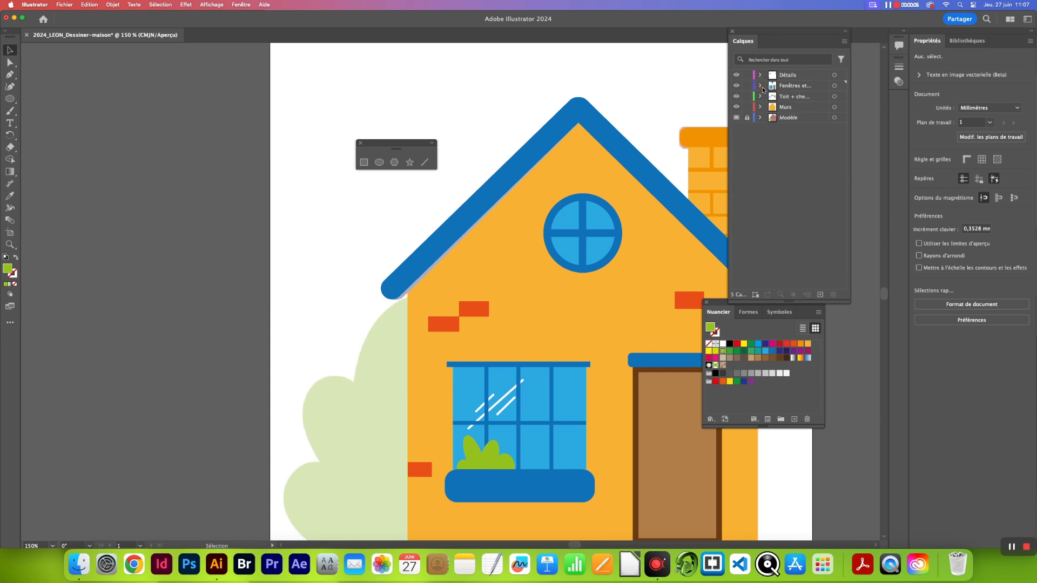
left_click(737, 107)
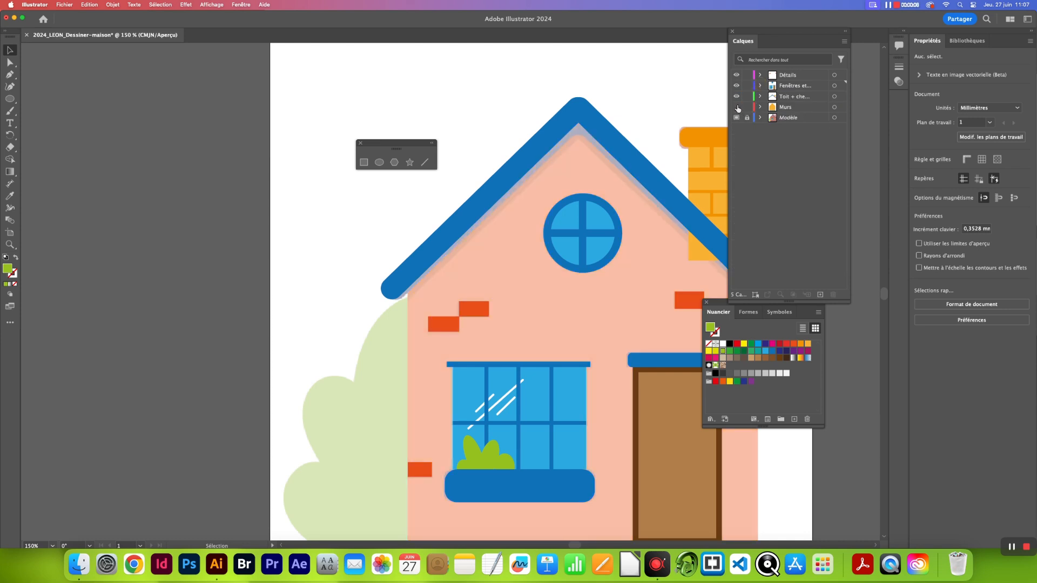
left_click(736, 97)
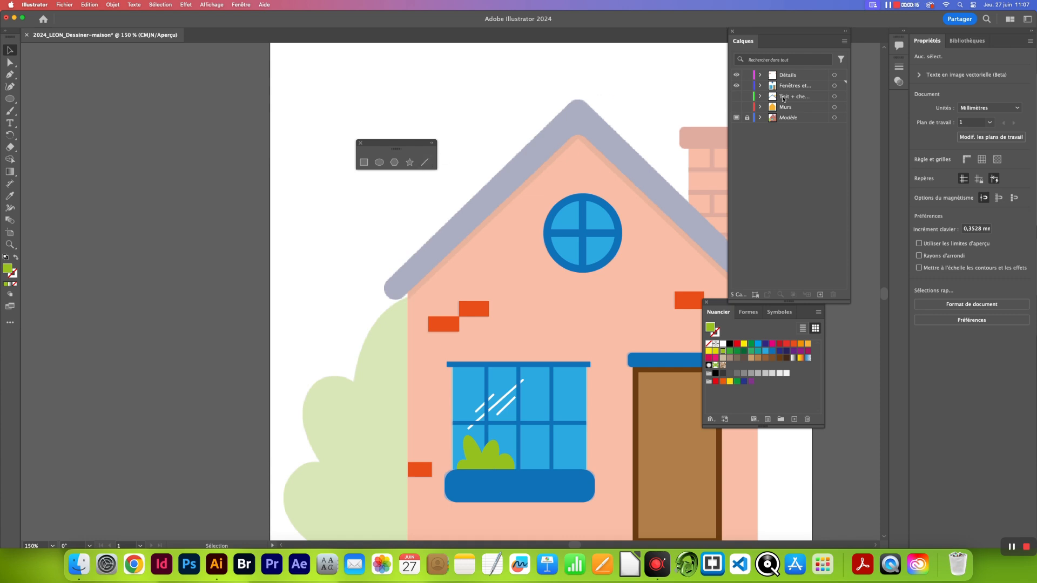
left_click(737, 97)
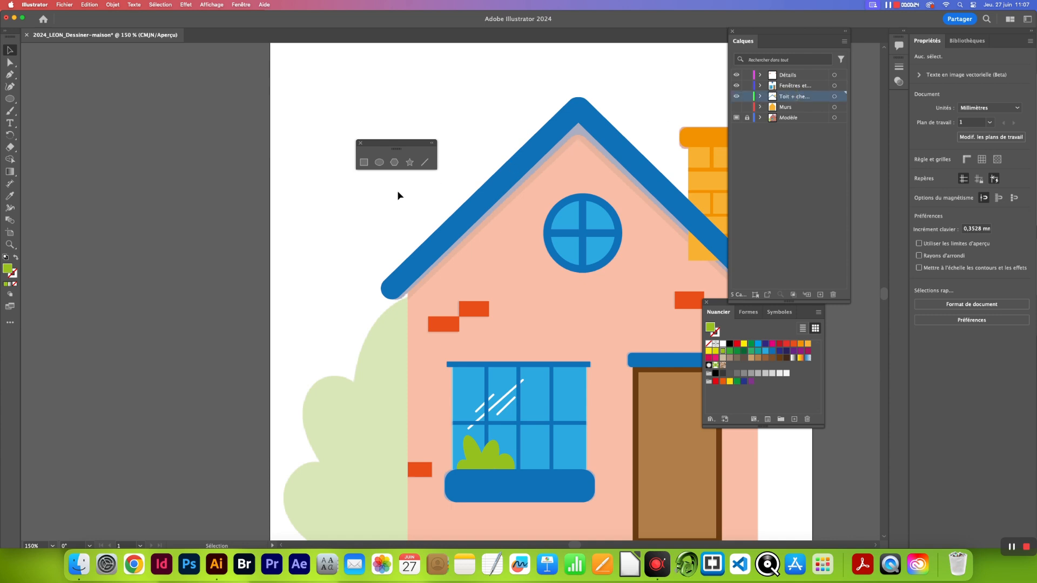
- Duplicate the left roof line slightly down and to the right, and give the copy a dark grey stroke
left_click(424, 163)
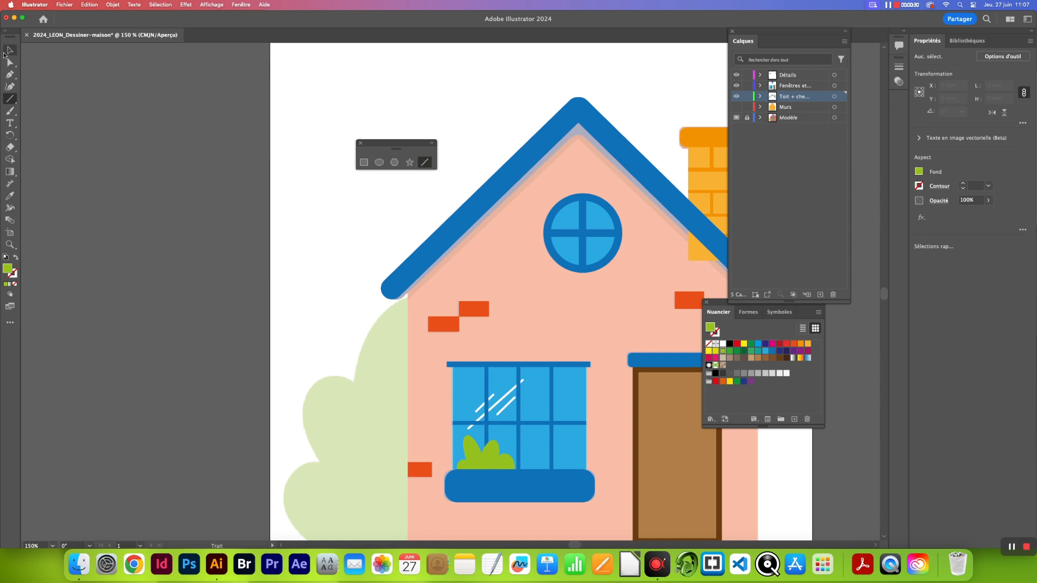
left_click(9, 51)
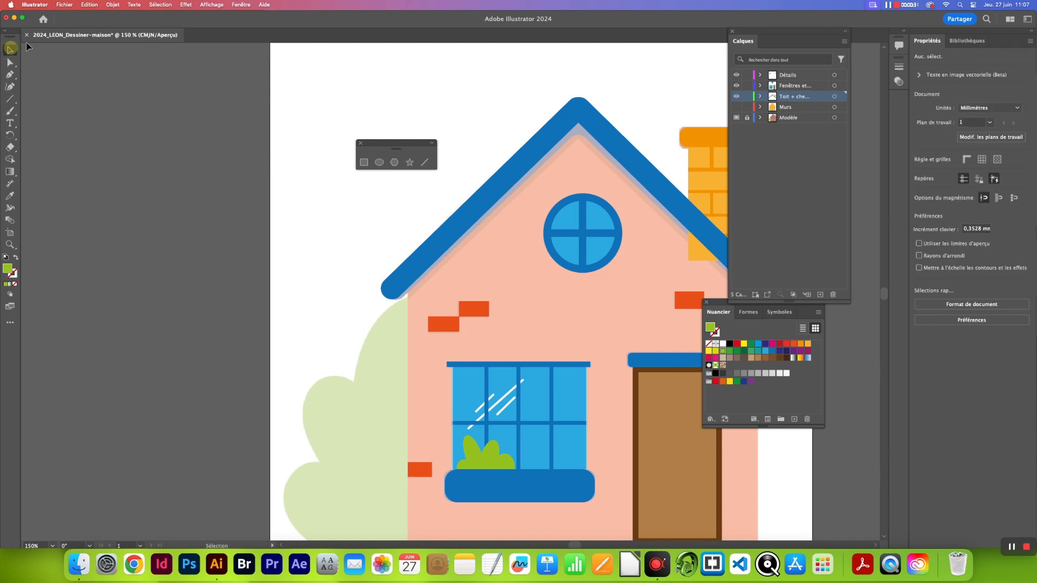
left_click(522, 163)
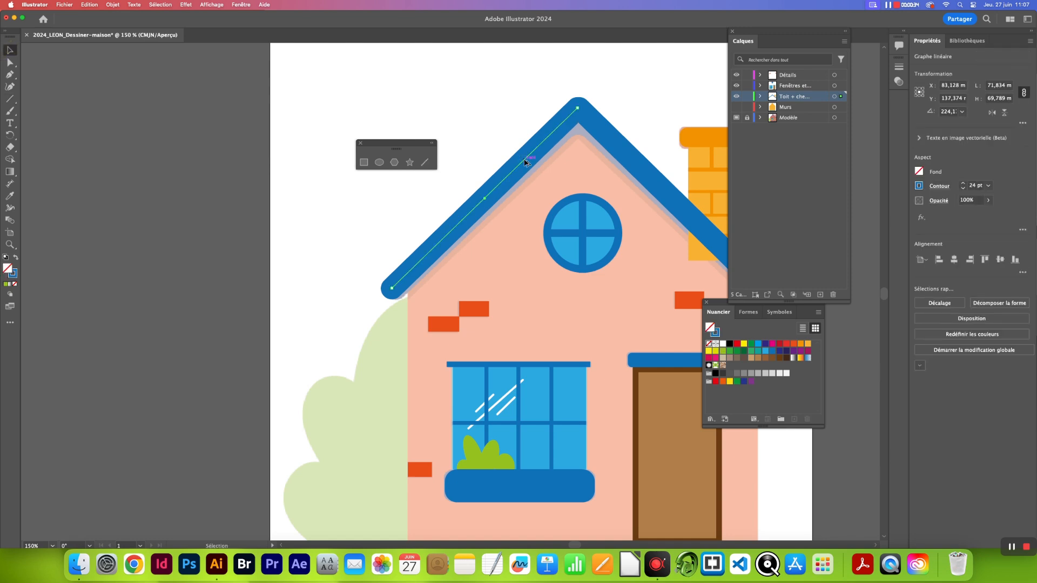
left_click_drag(526, 163, 533, 169)
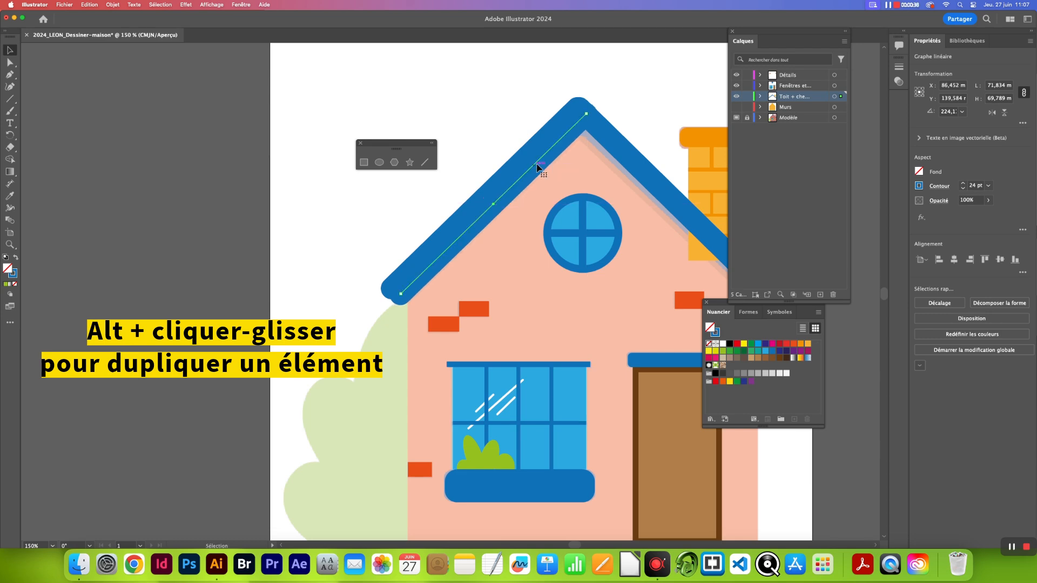
left_click(717, 334)
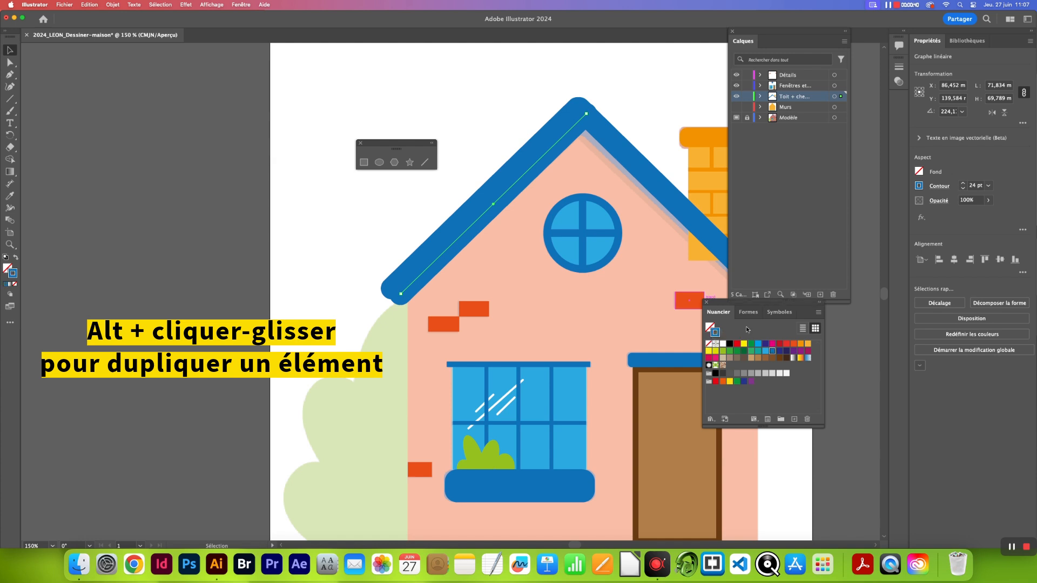
left_click(738, 373)
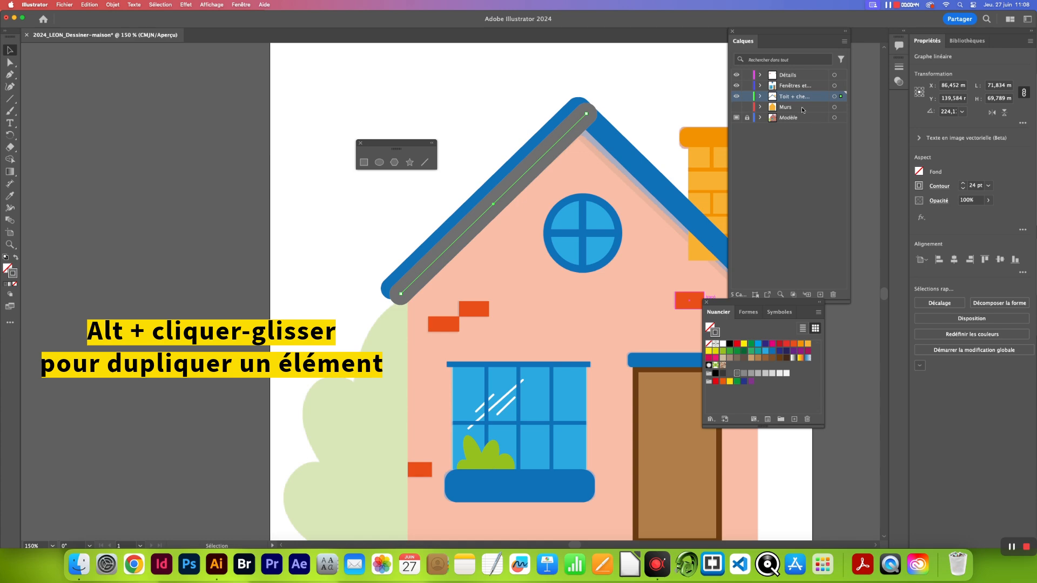
- Expand the roof layer, place the grey copy beneath the left blue roof line in the stacking order, and deselect it
left_click(761, 96)
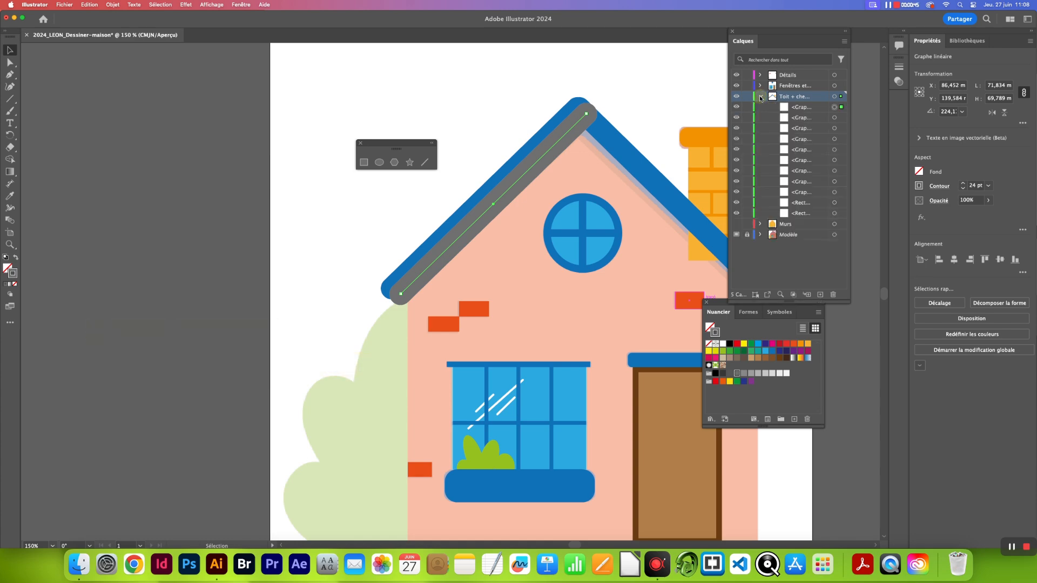
left_click(800, 108)
left_click_drag(799, 109, 799, 122)
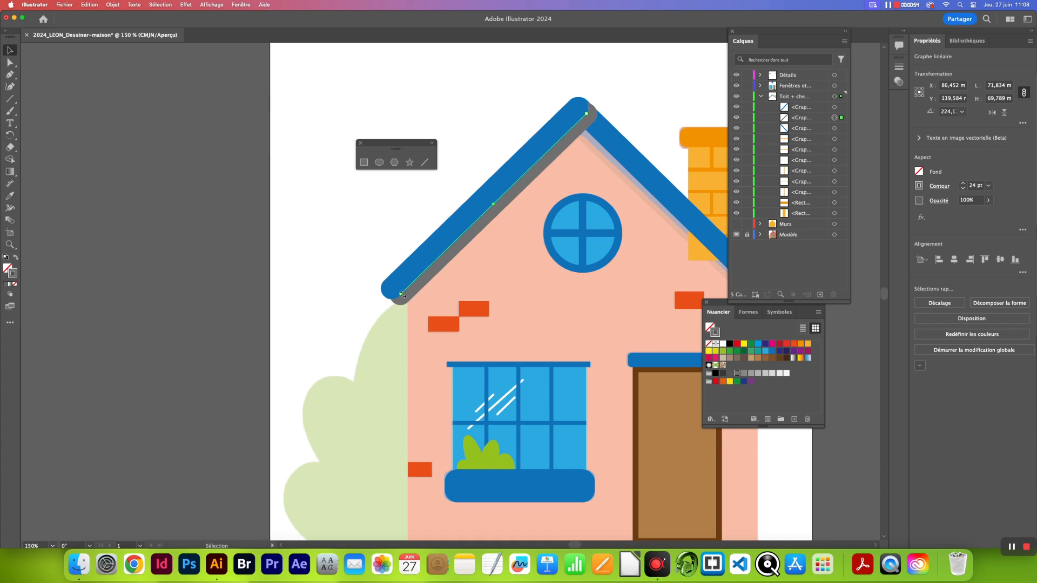
key("super+shift+a")
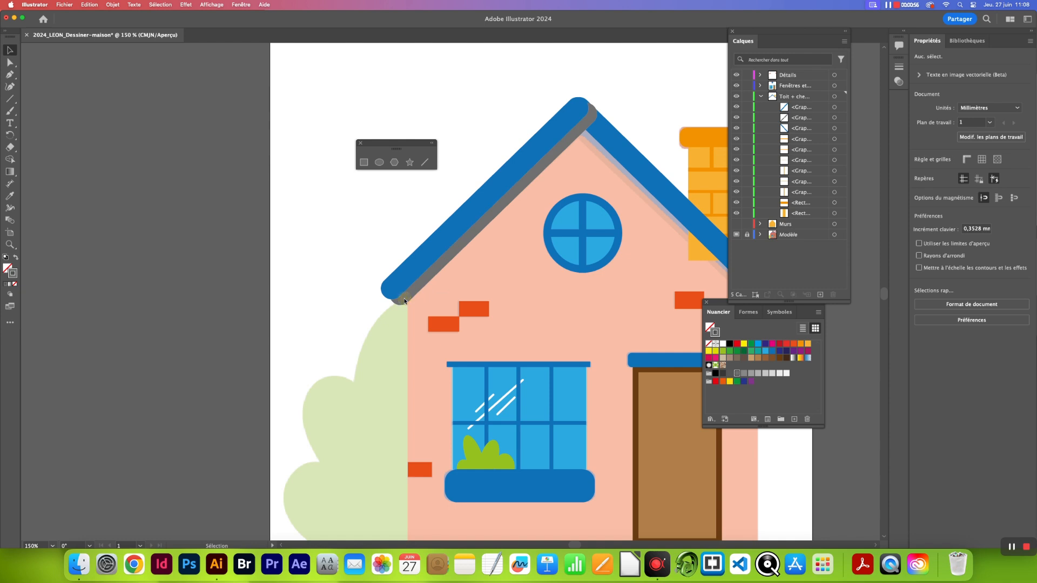
- Give the grey line under the left roof slope projecting square caps, with the stroke settings moved beside the house
left_click(427, 270)
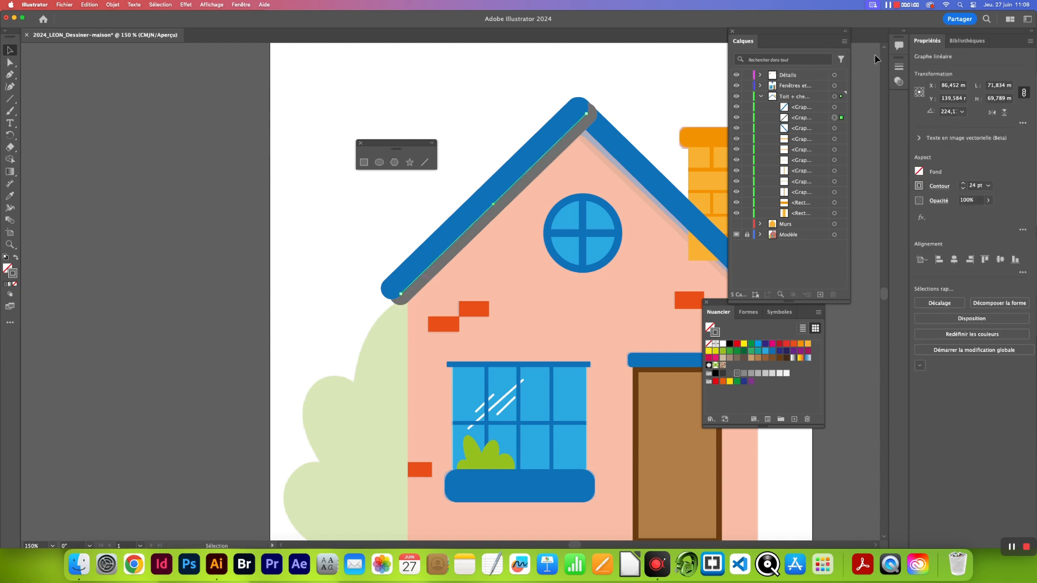
left_click(900, 66)
left_click_drag(788, 70, 273, 252)
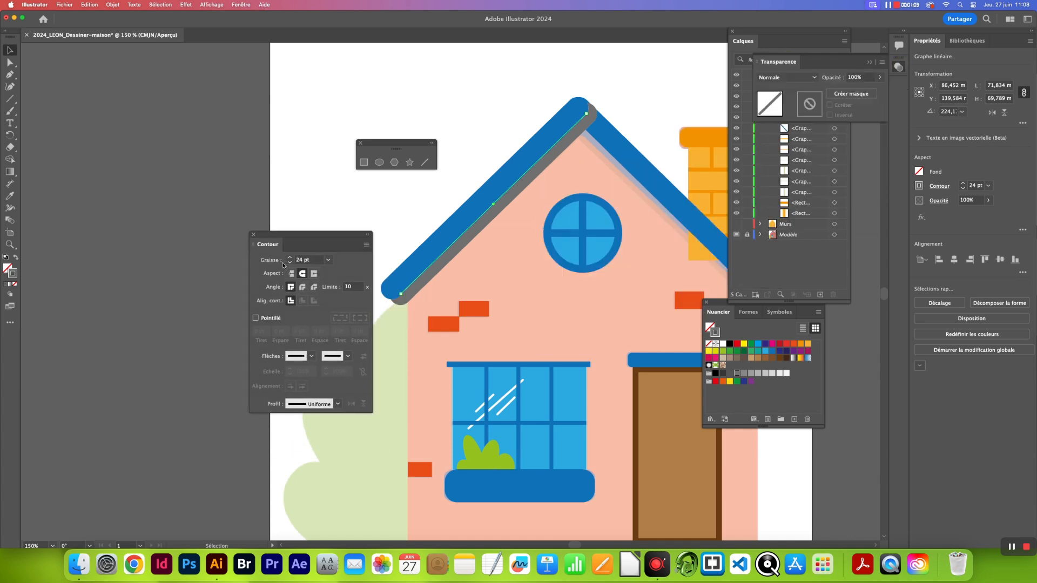
left_click(313, 274)
- Shorten the left grey line at its lower and upper ends to about 64.4 × 62.5 mm, and deselect it
mouse_move(400, 297)
left_mouse_down()
mouse_move(418, 281)
mouse_move(409, 285)
left_mouse_up()
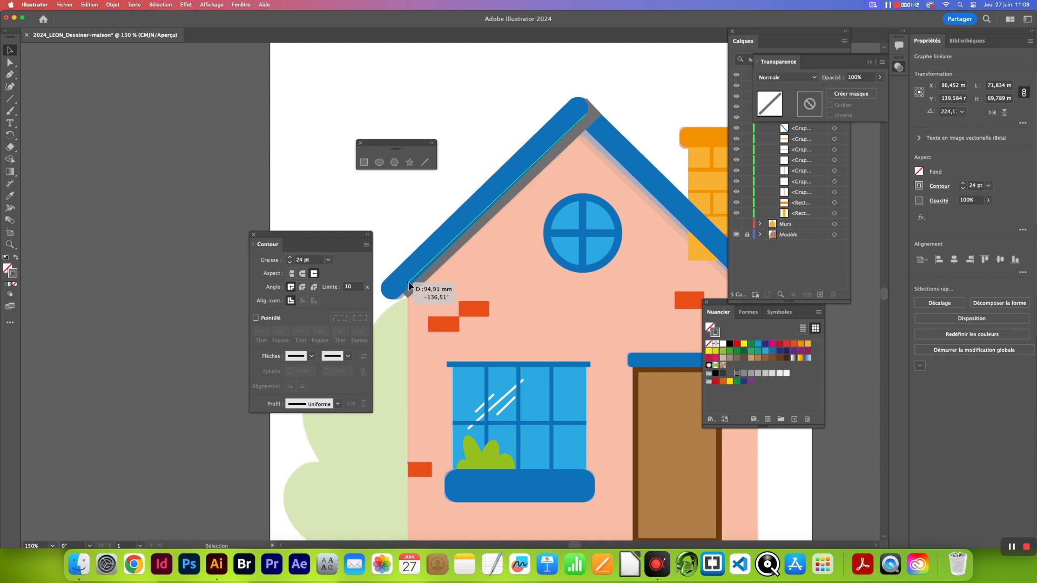
left_click_drag(410, 286, 411, 284)
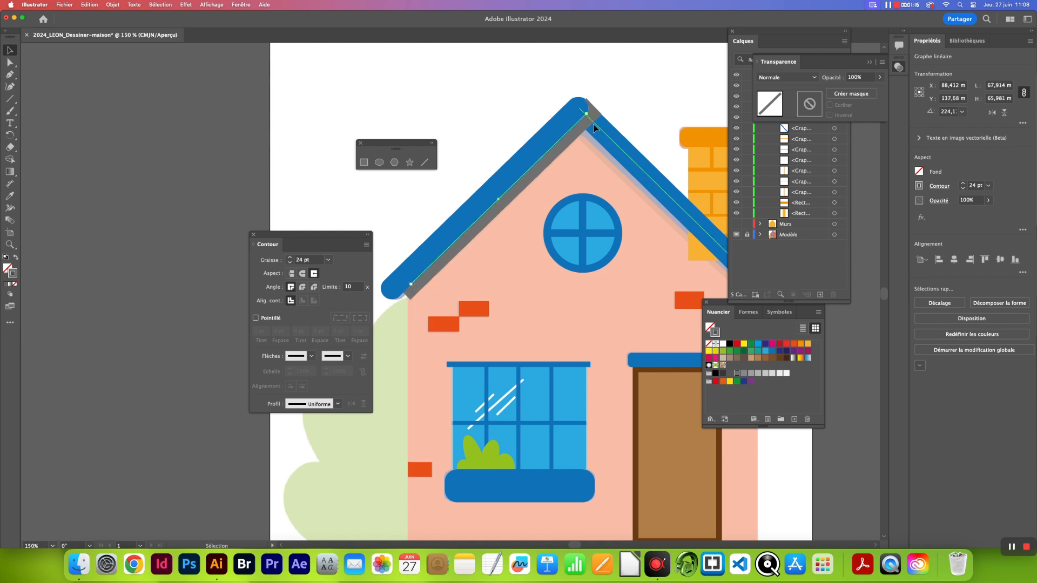
left_click_drag(587, 116, 578, 122)
left_click(639, 163)
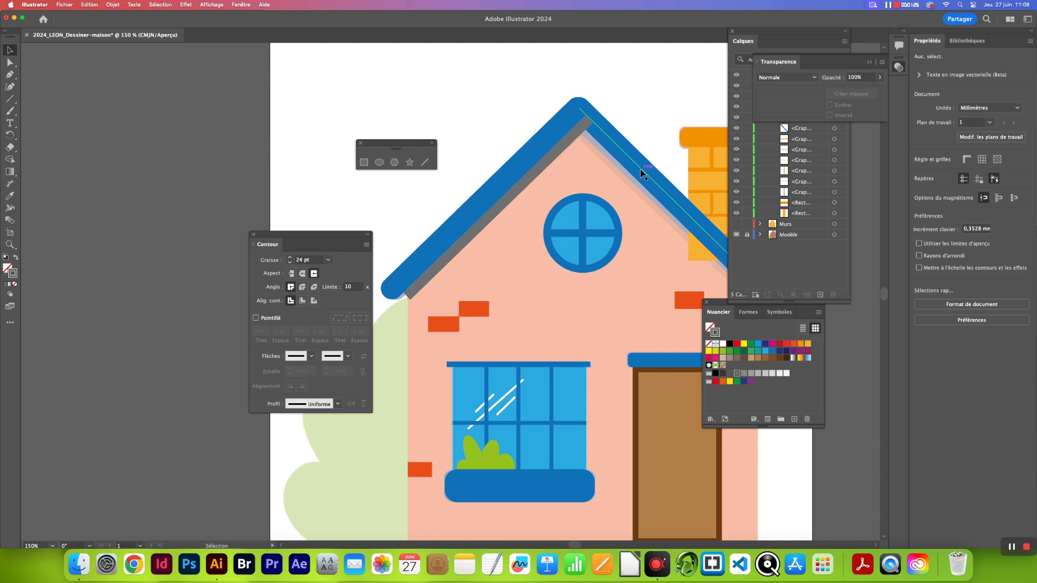
- Duplicate the right roof line slightly down and to the left, giving the copy a medium grey stroke with butt caps
left_click(641, 172)
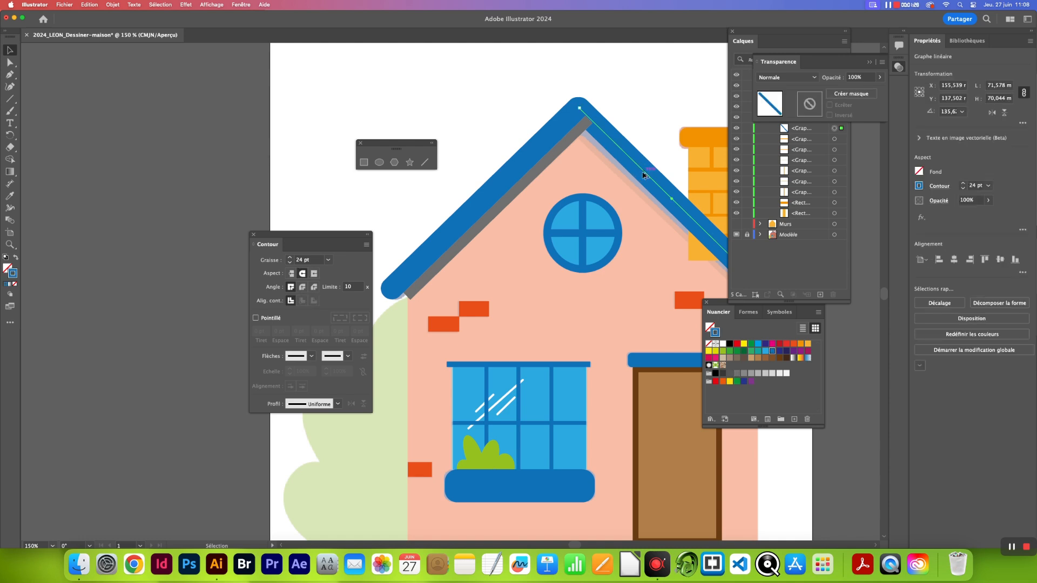
left_click_drag(643, 171, 640, 180)
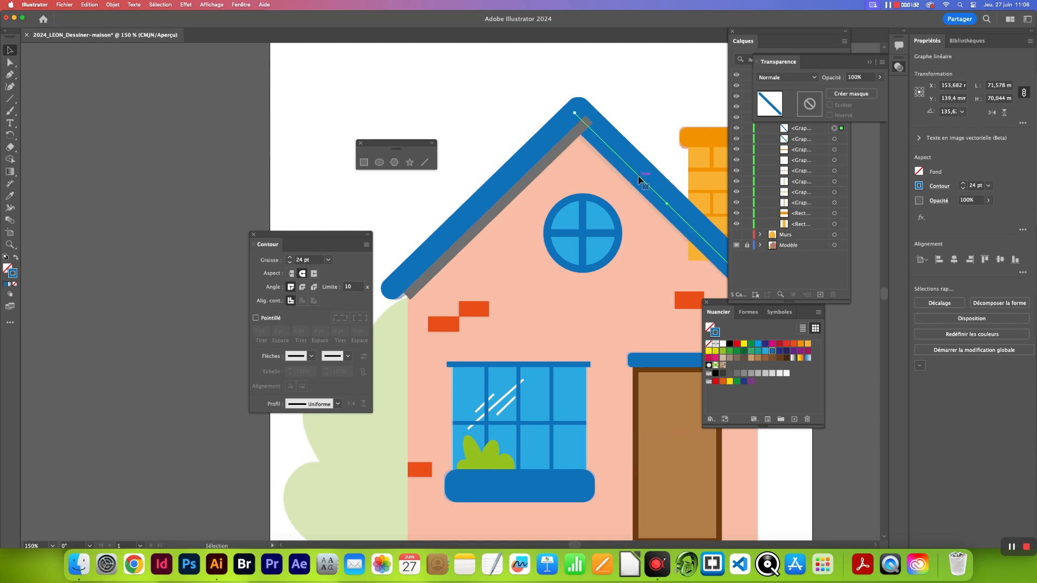
left_click(744, 373)
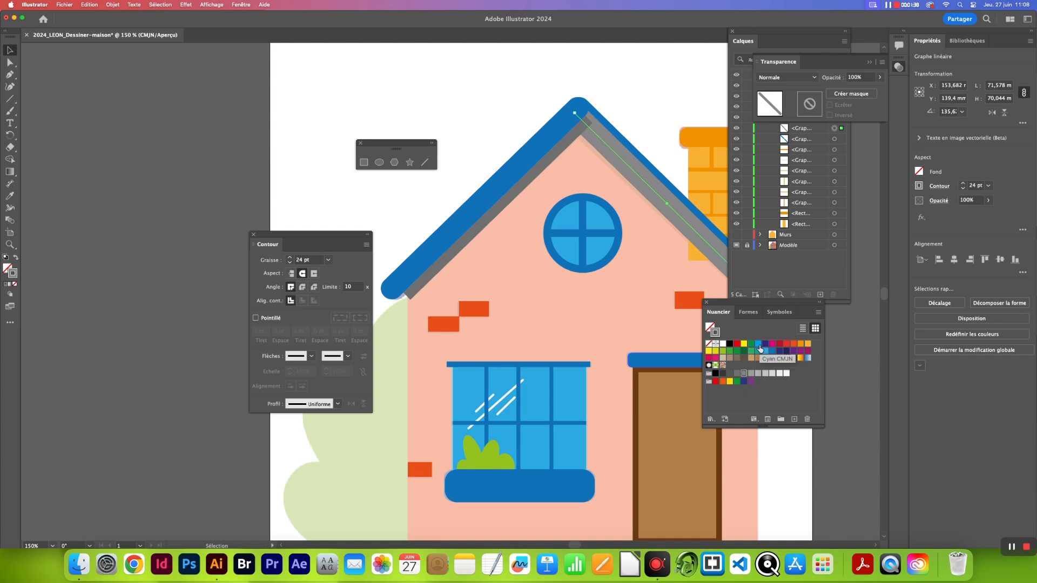
left_click(291, 274)
- Clear the layers list and swatches from the roof, and extend the right grey line's lower end to about 73.2 × 71 mm overall
left_click(796, 43)
left_click_drag(783, 34, 880, 127)
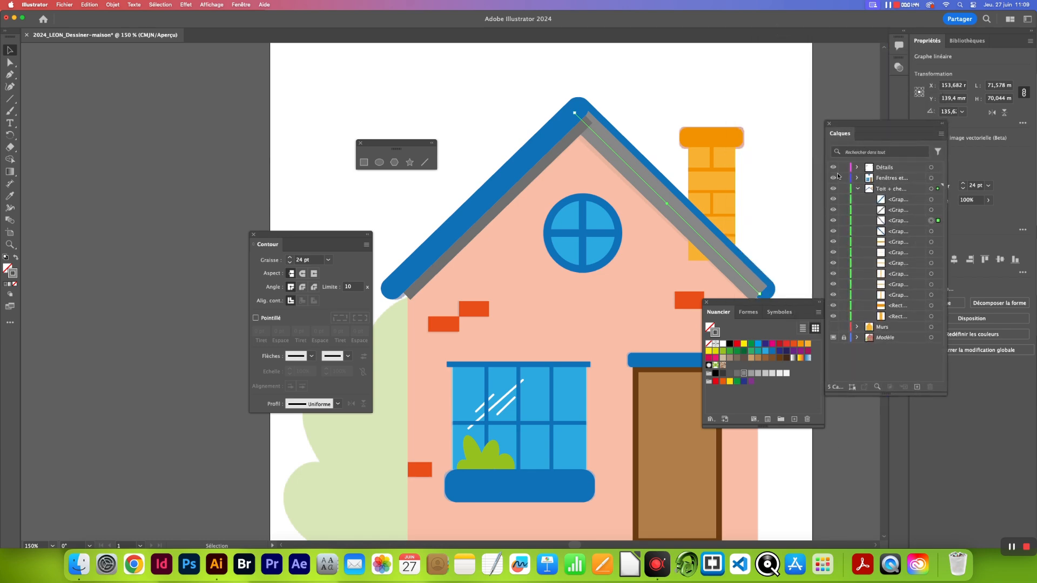
left_click_drag(783, 301, 789, 268)
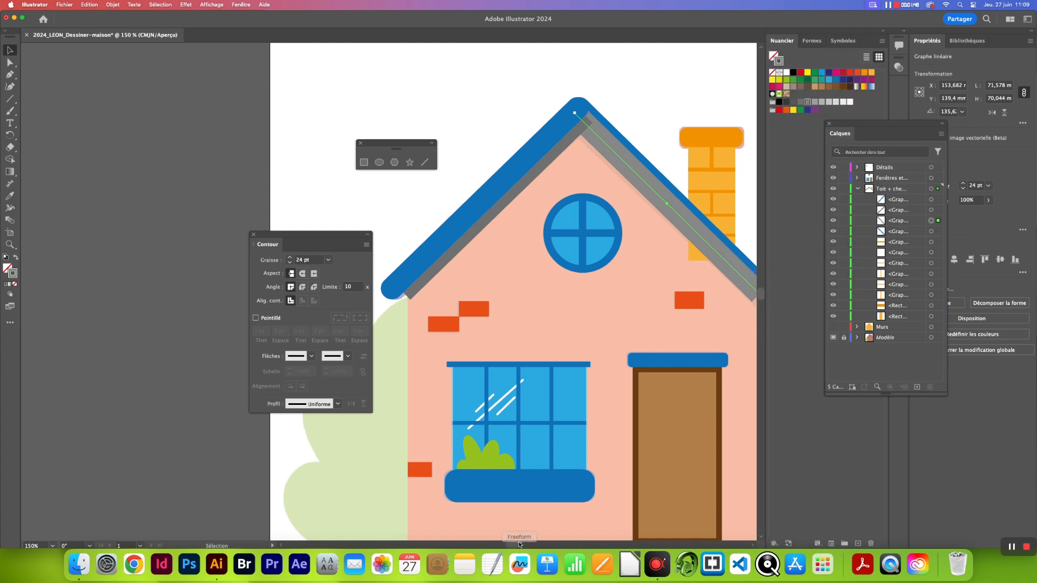
left_click_drag(511, 545, 512, 544)
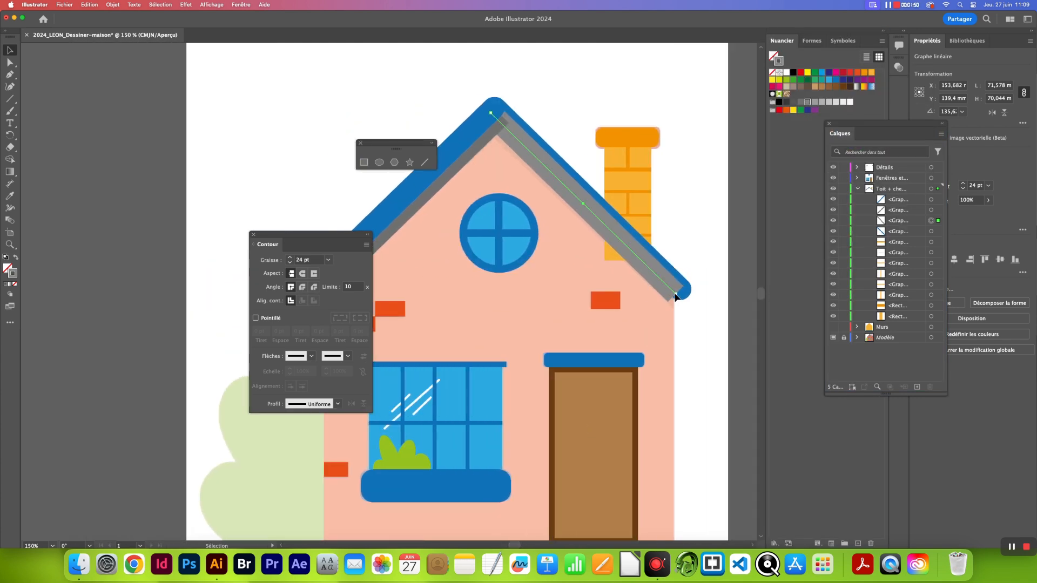
left_click_drag(676, 296, 680, 300)
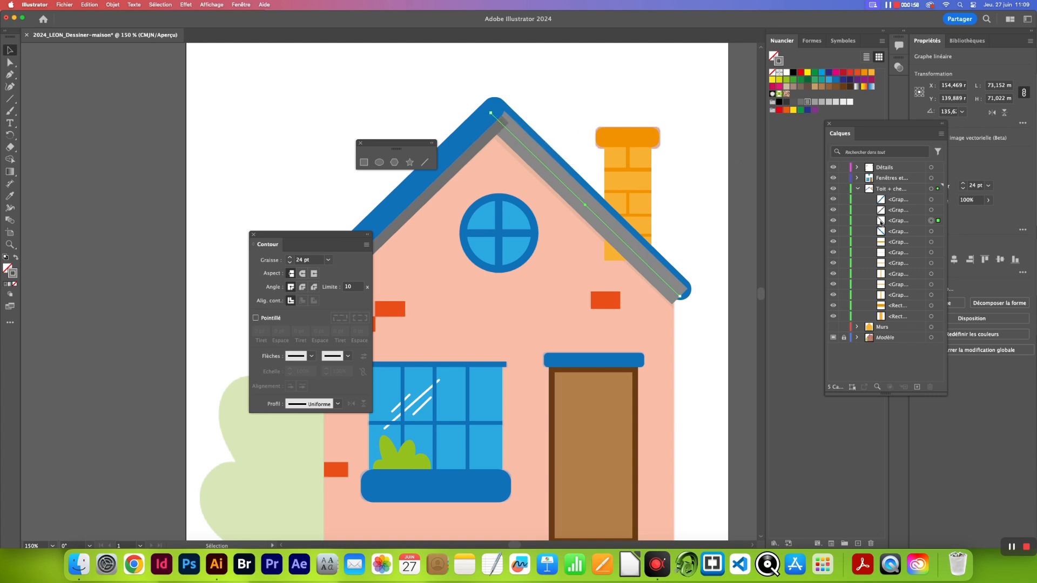
- Stack both grey shadow lines beneath the two blue roof lines, and select the left shadow line
left_click_drag(911, 221, 897, 235)
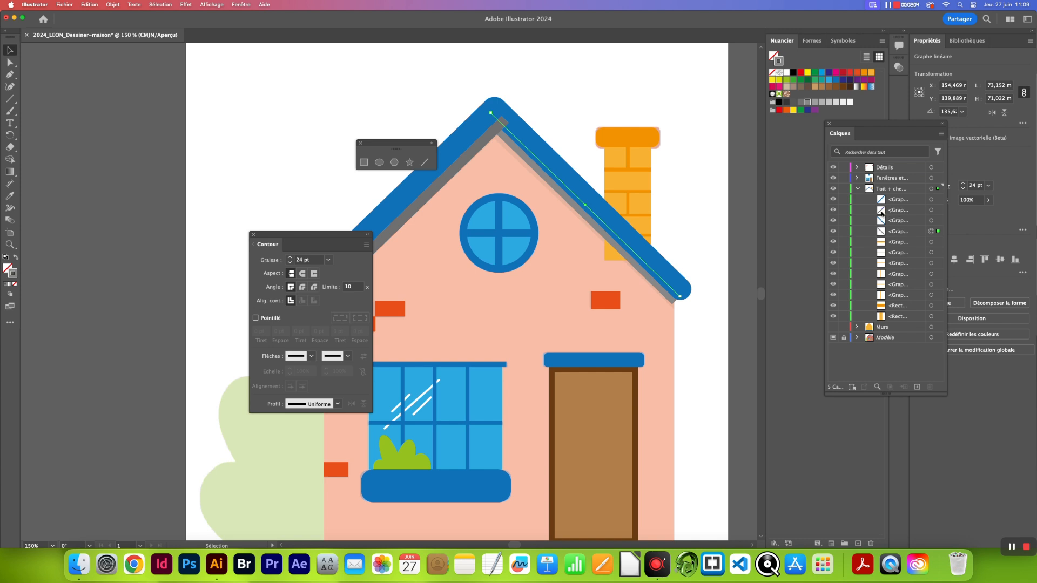
left_click_drag(892, 213, 894, 227)
left_click(931, 221)
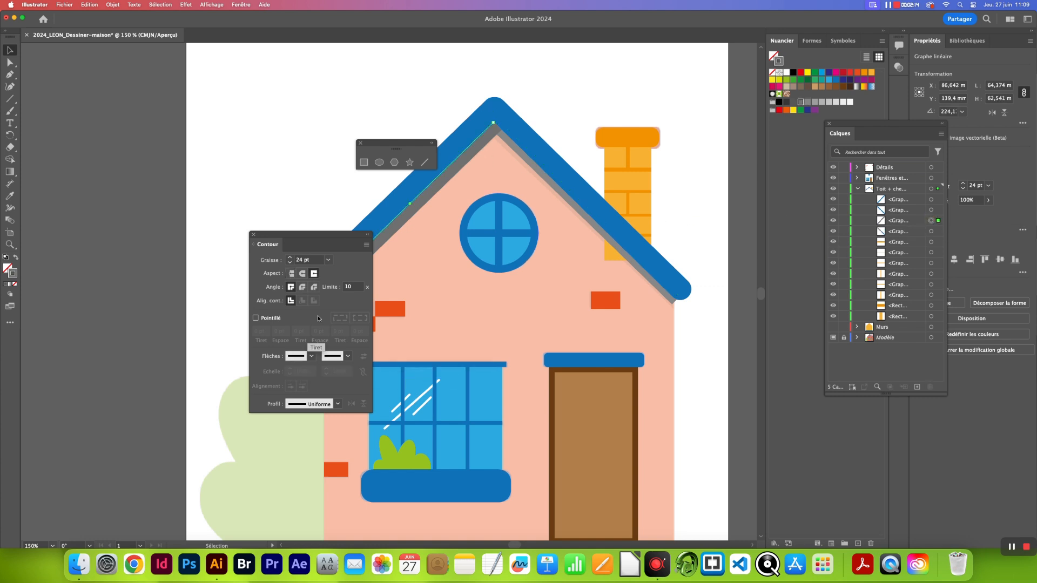
- Recolour the left roof shadow line in a medium grey one shade darker than N=50, and move the floating panels clear of the house
left_click(815, 102)
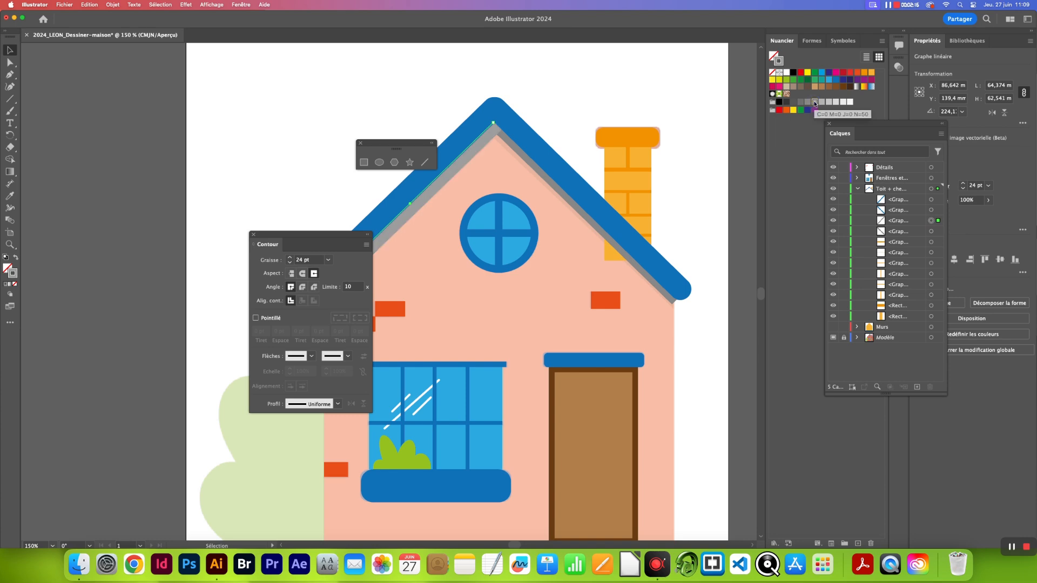
left_click(808, 102)
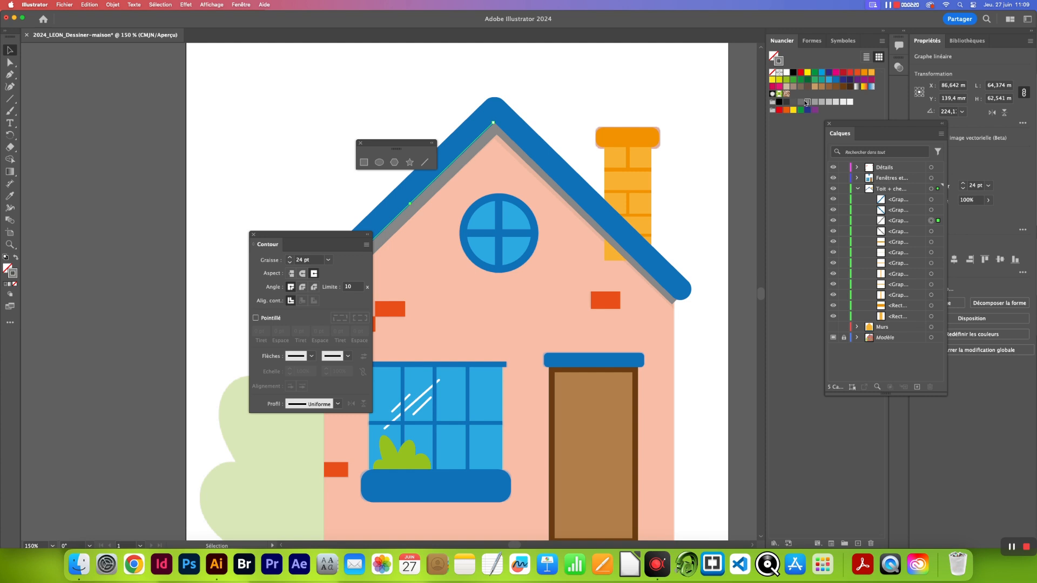
left_click_drag(397, 143, 265, 152)
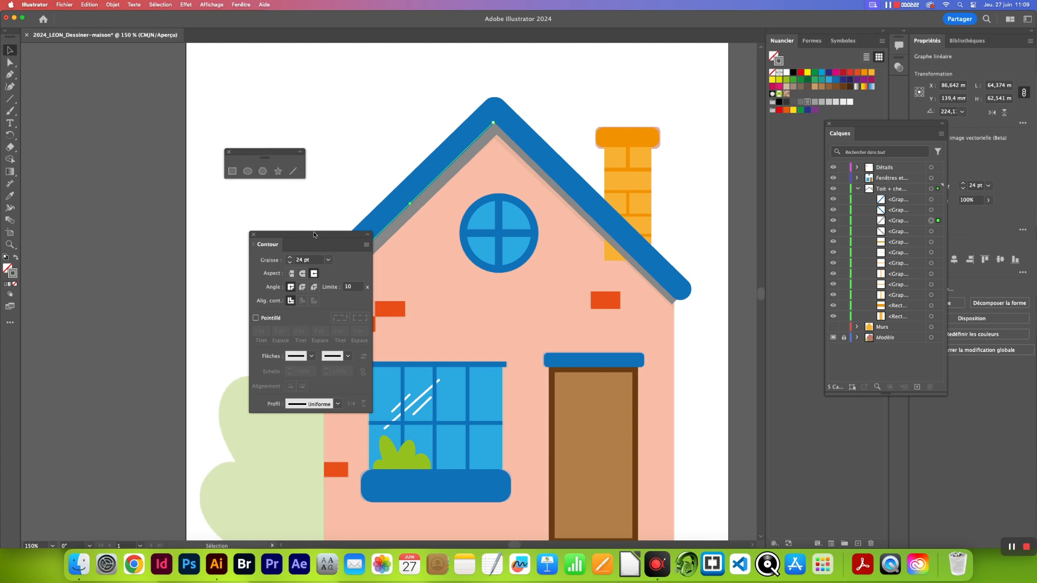
left_click_drag(315, 234, 188, 207)
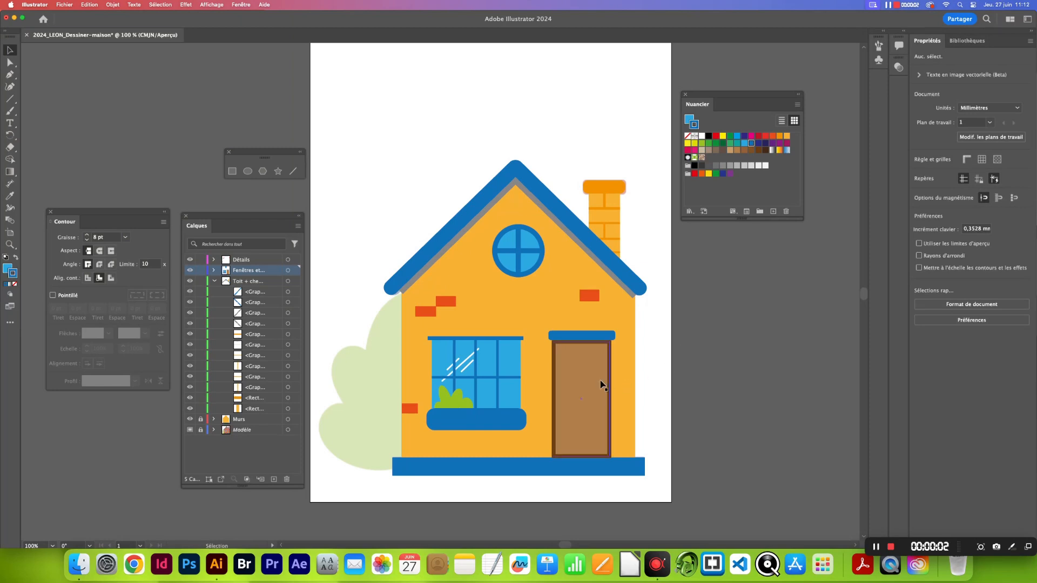
- Create a global dark blue swatch with C=85 M=50 J=0 N=45 from the base strip's blue, applying it to the strip
left_click(503, 470)
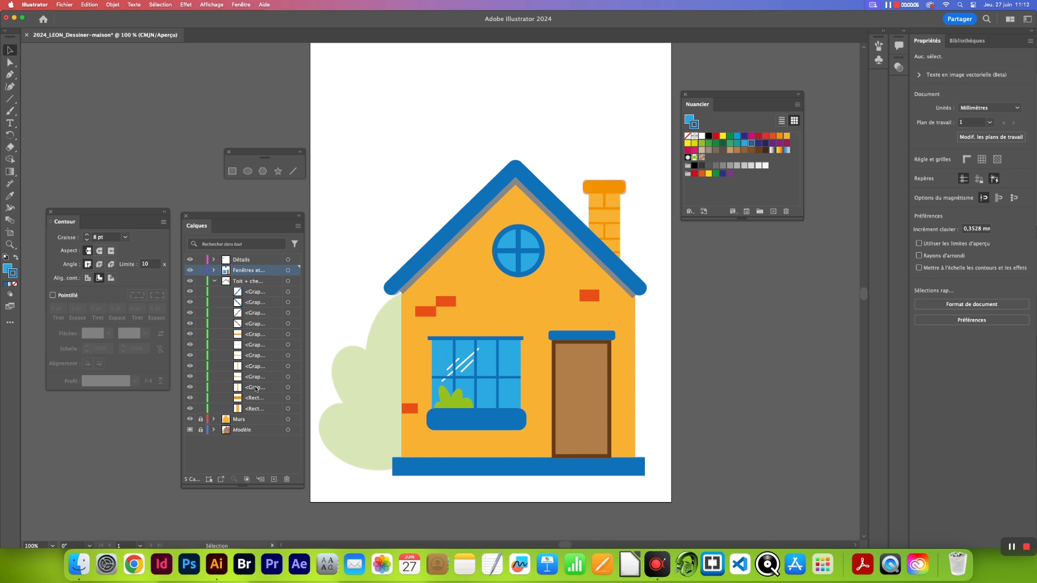
left_click(447, 460)
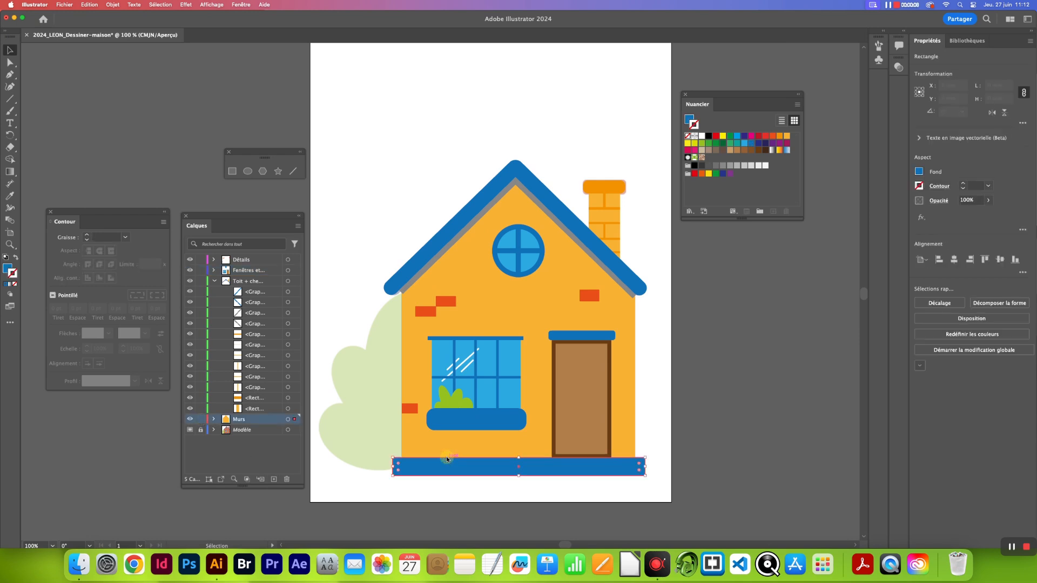
left_click(752, 143)
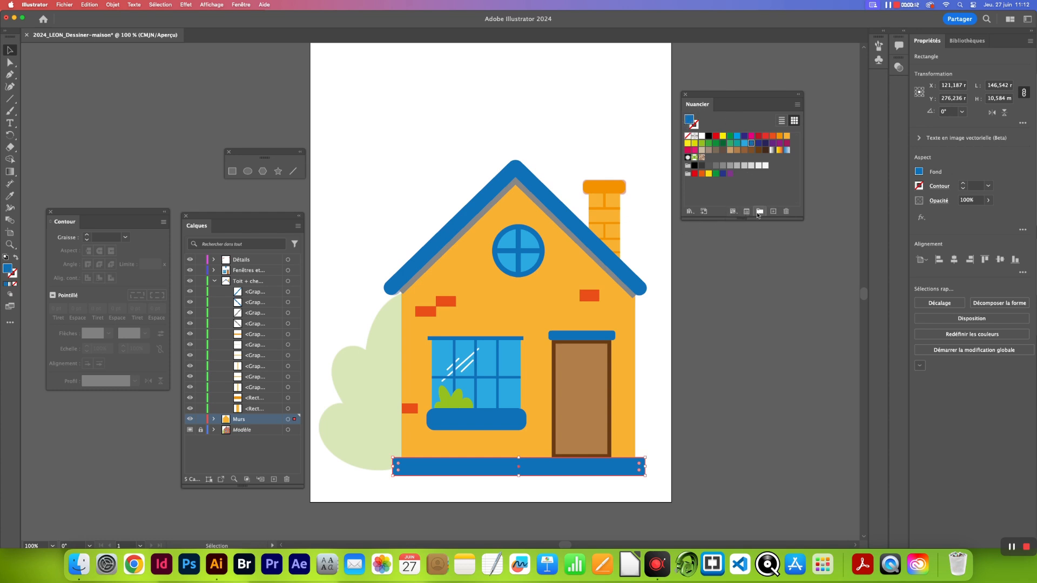
left_click(773, 212)
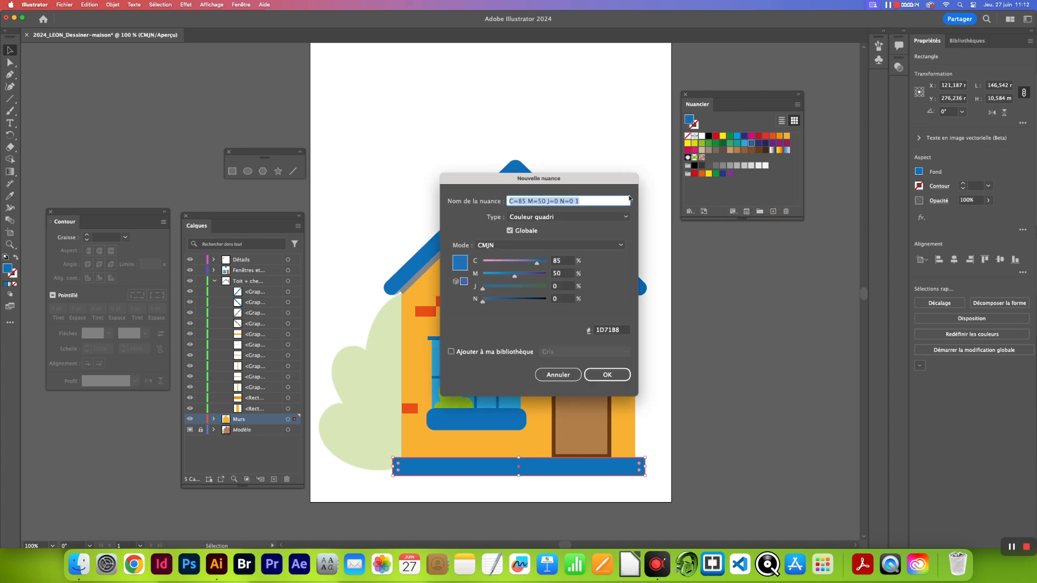
left_click_drag(630, 198, 827, 255)
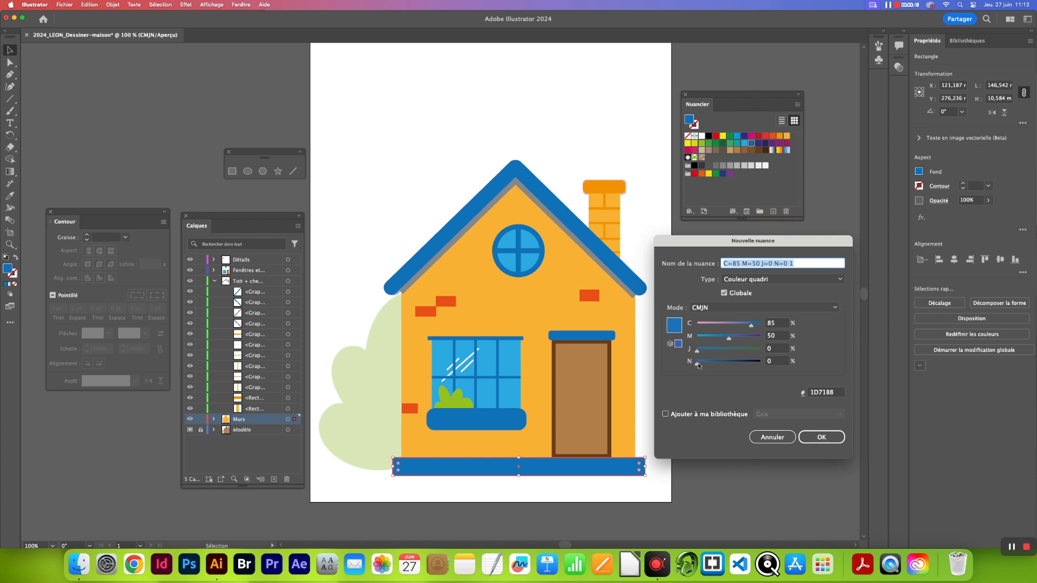
left_click_drag(698, 365, 727, 366)
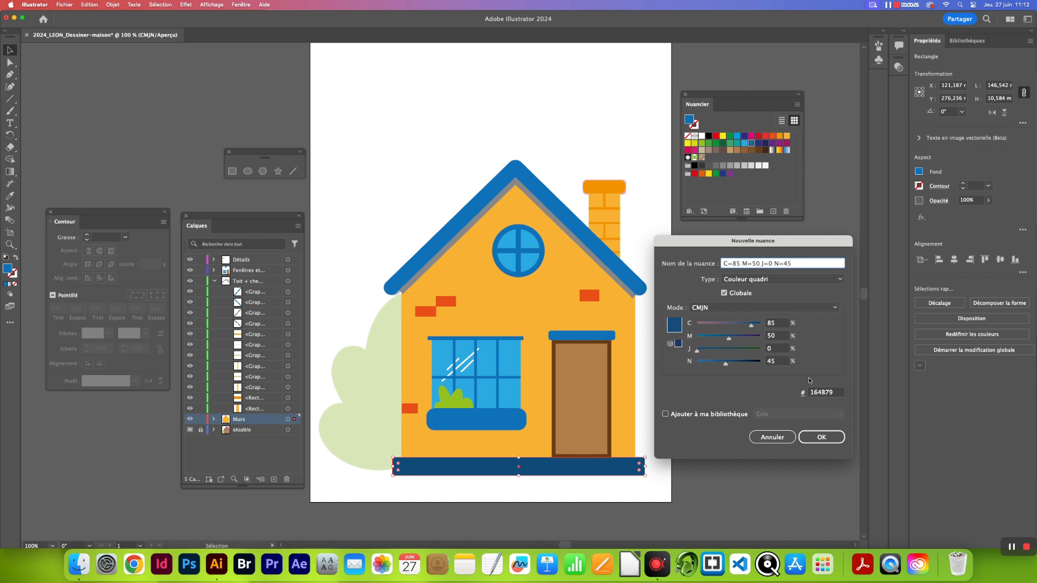
left_click(822, 439)
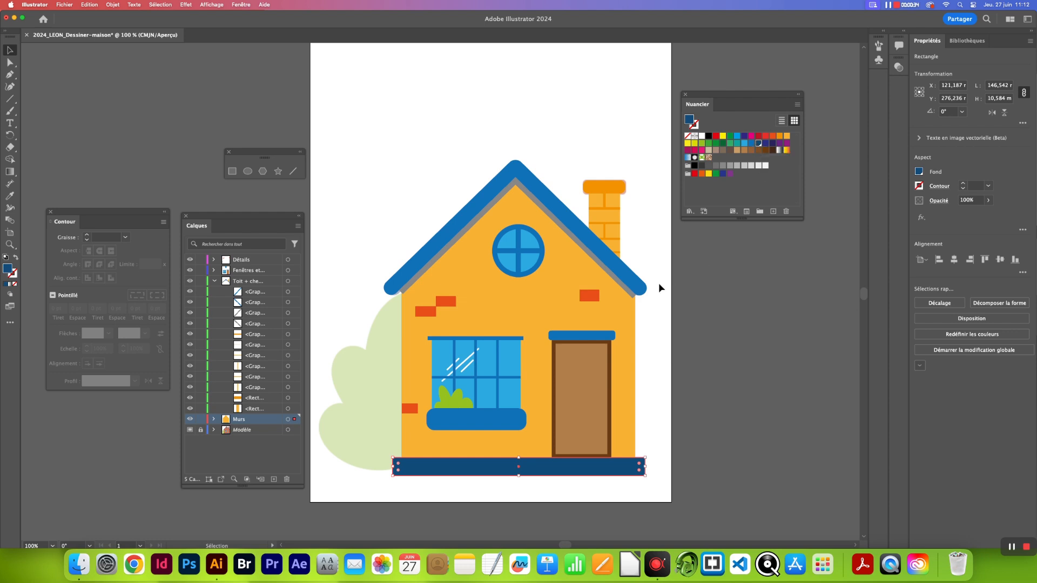
- Fill the window's planter box and the lintel above the door with the new dark blue swatch
left_click(485, 420)
left_click(759, 143)
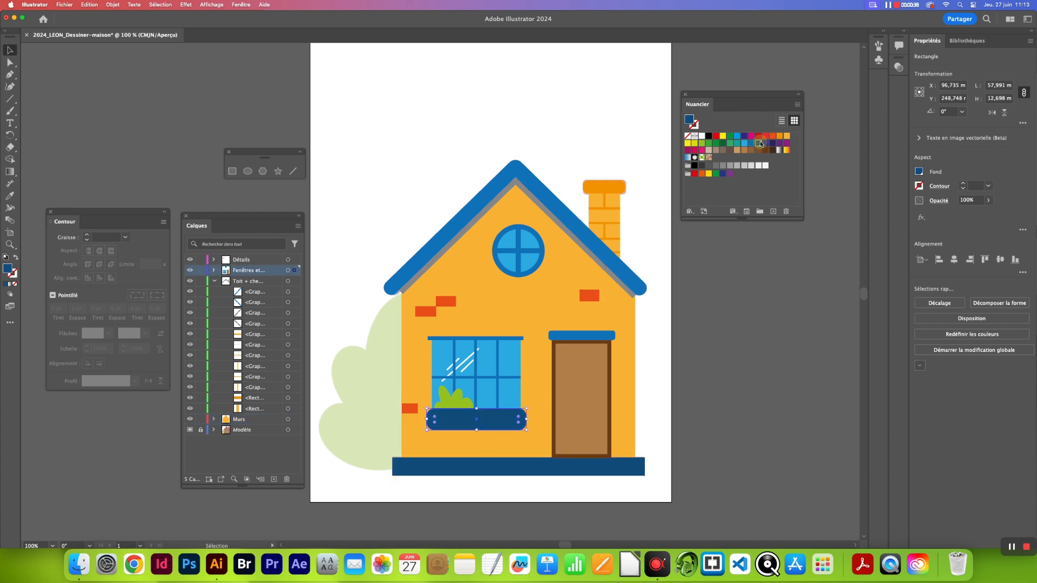
left_click(567, 336)
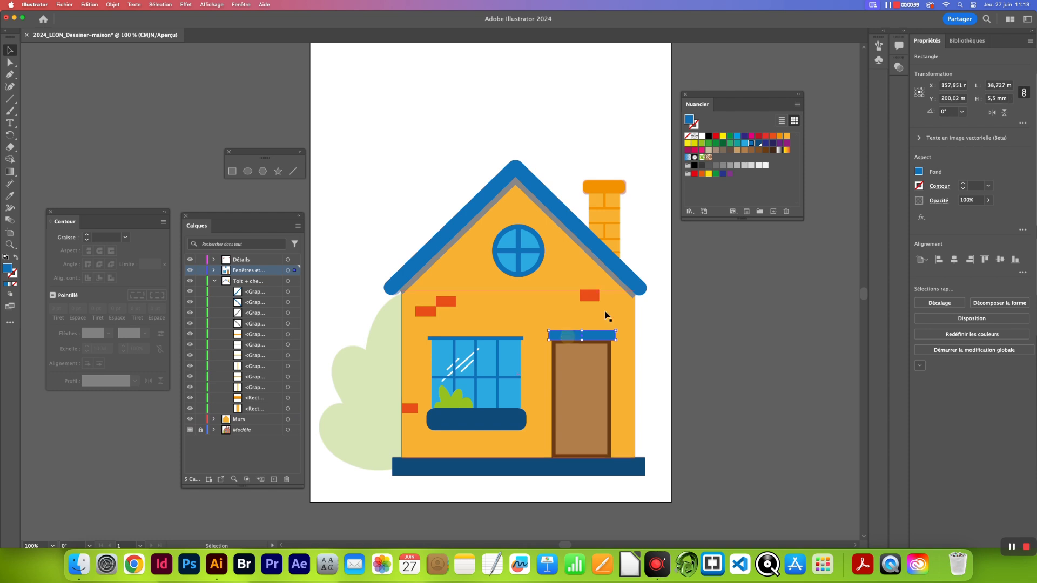
left_click(759, 144)
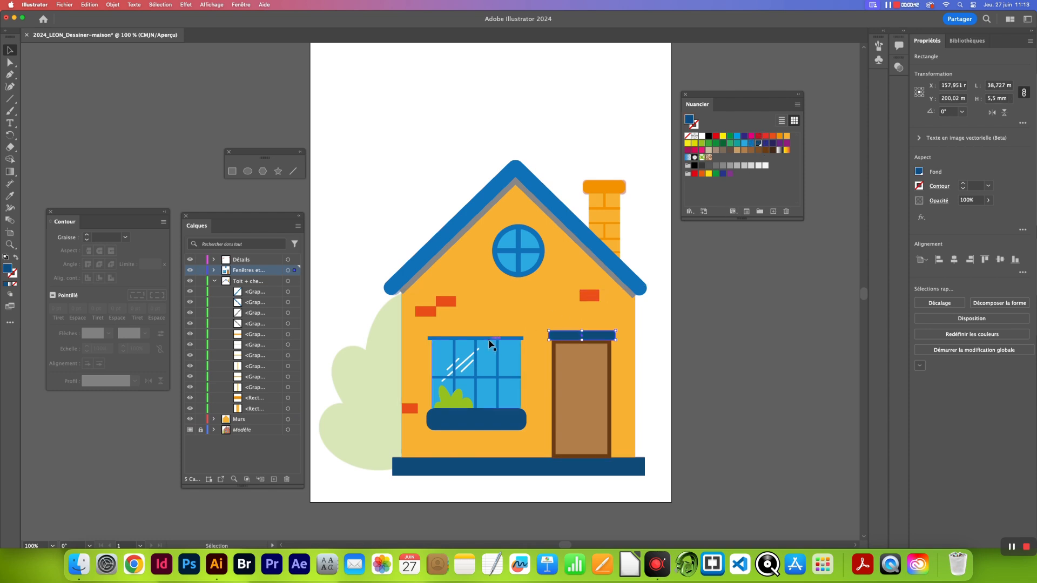
- Try to recolour the roof lines as a group with the dark blue swatch, undo the change and clear the selection
left_click(553, 198)
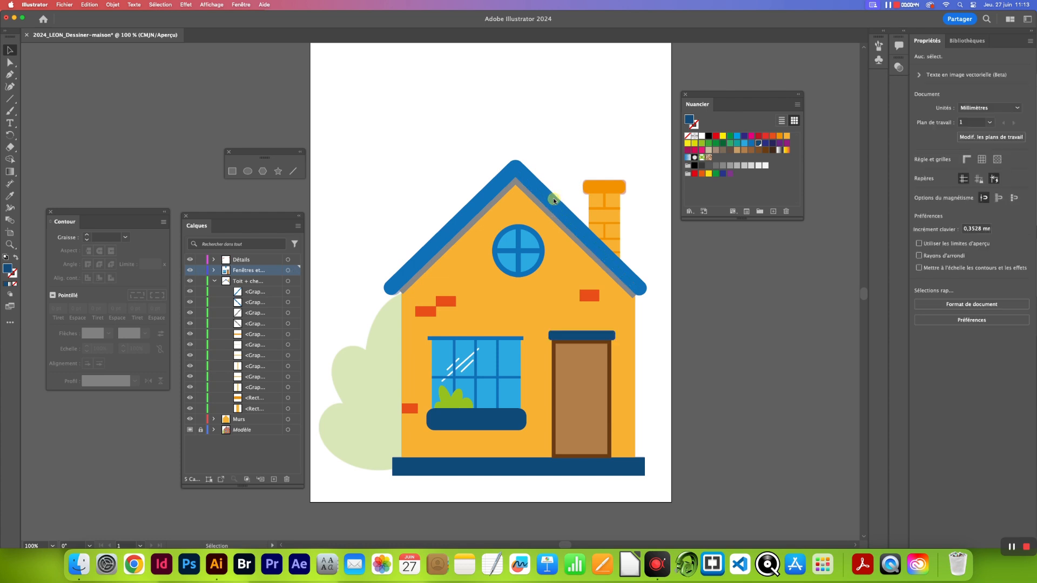
left_click(529, 180)
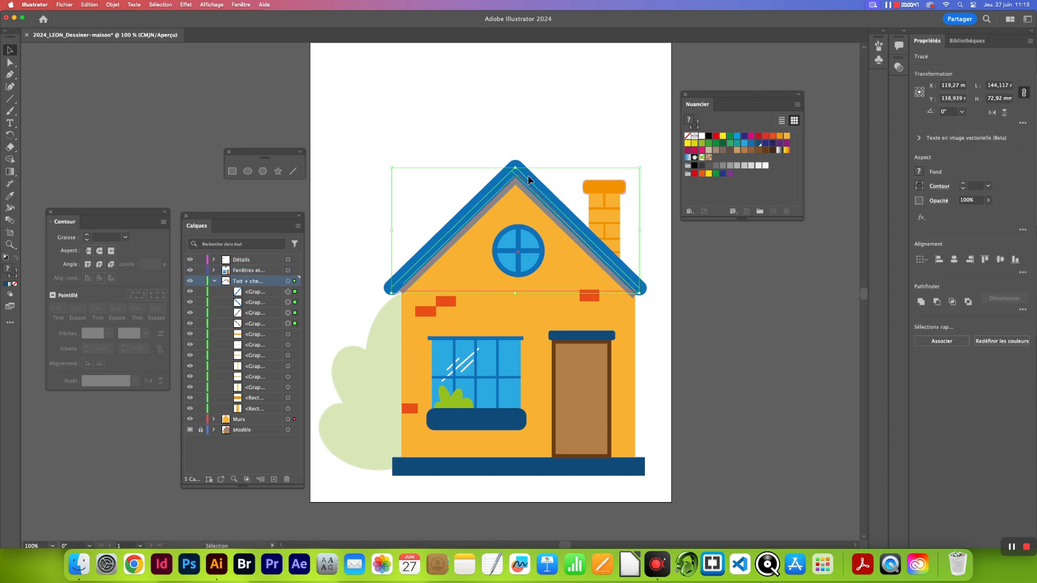
left_click(759, 144)
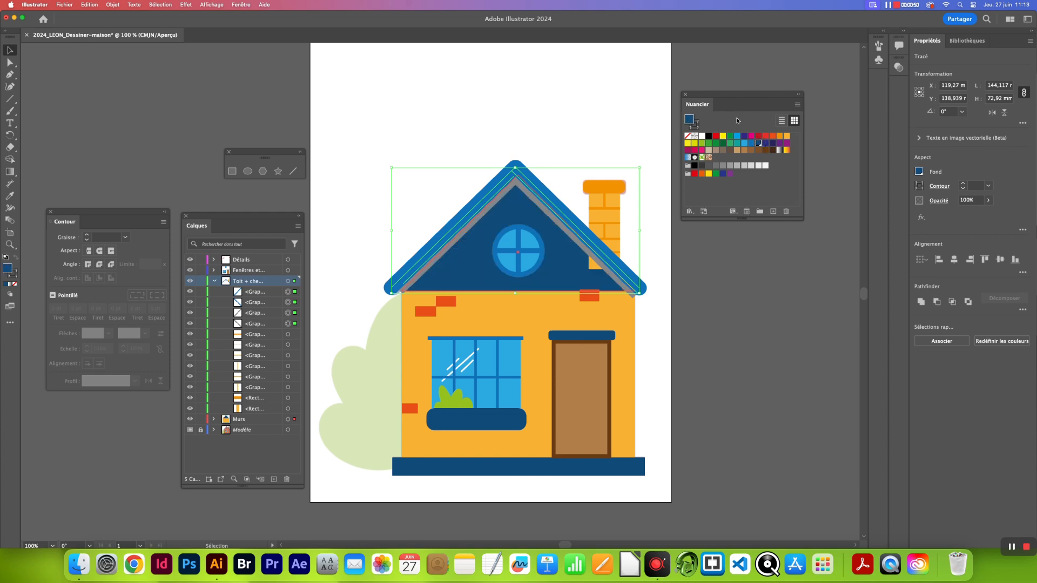
key("super+z")
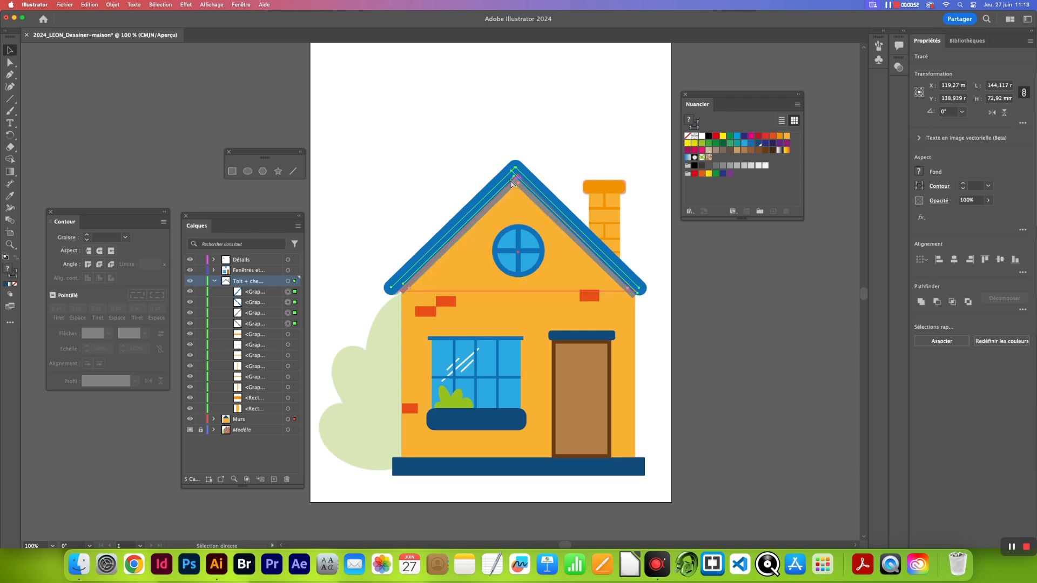
left_click(521, 145)
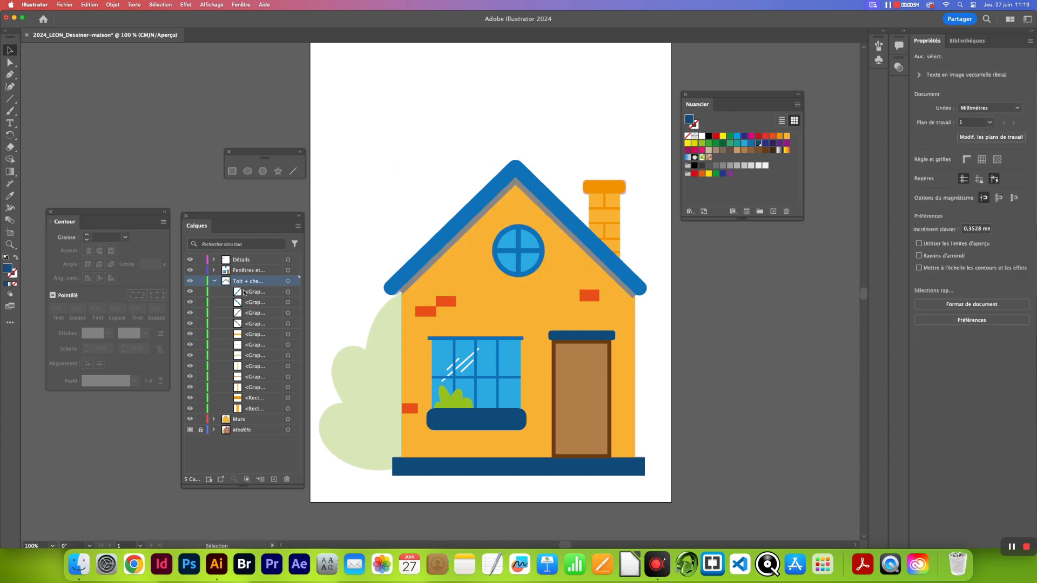
- Select only the two blue roof lines, apply the dark blue swatch to their fill and stroke, and deselect them
left_click(288, 293)
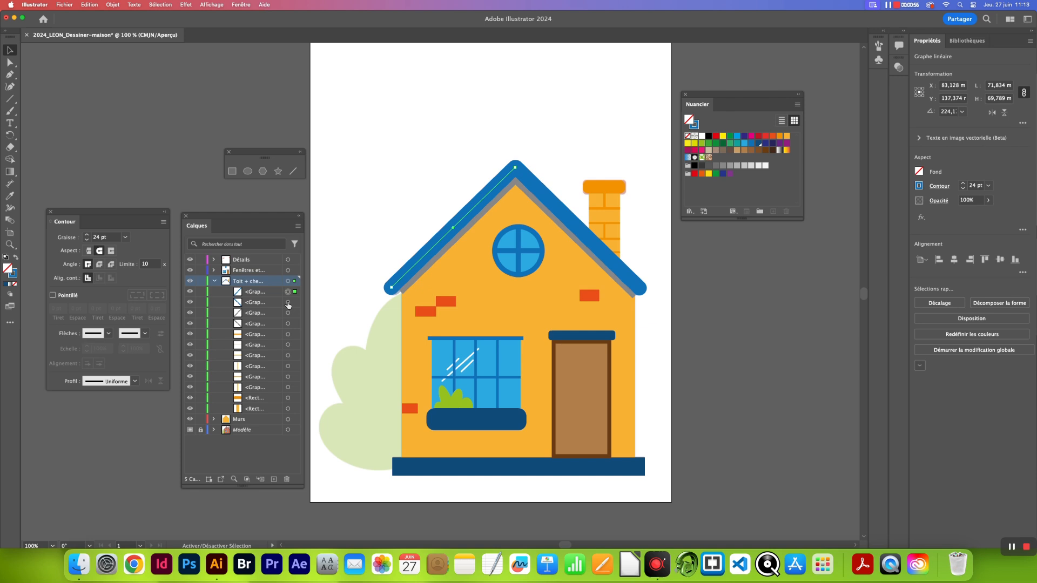
left_click(288, 302, "shift")
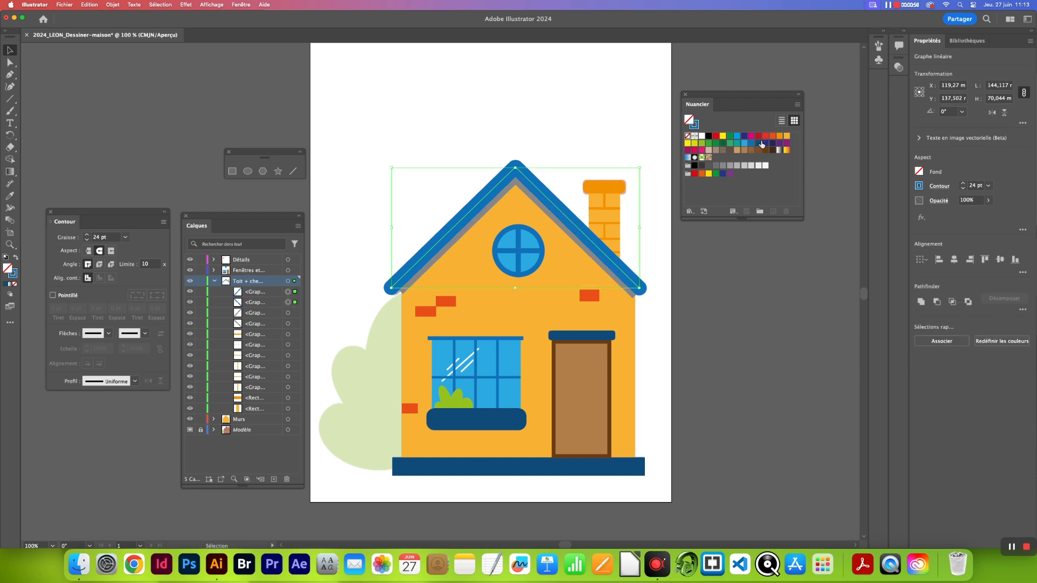
left_click(758, 144)
left_click(696, 127)
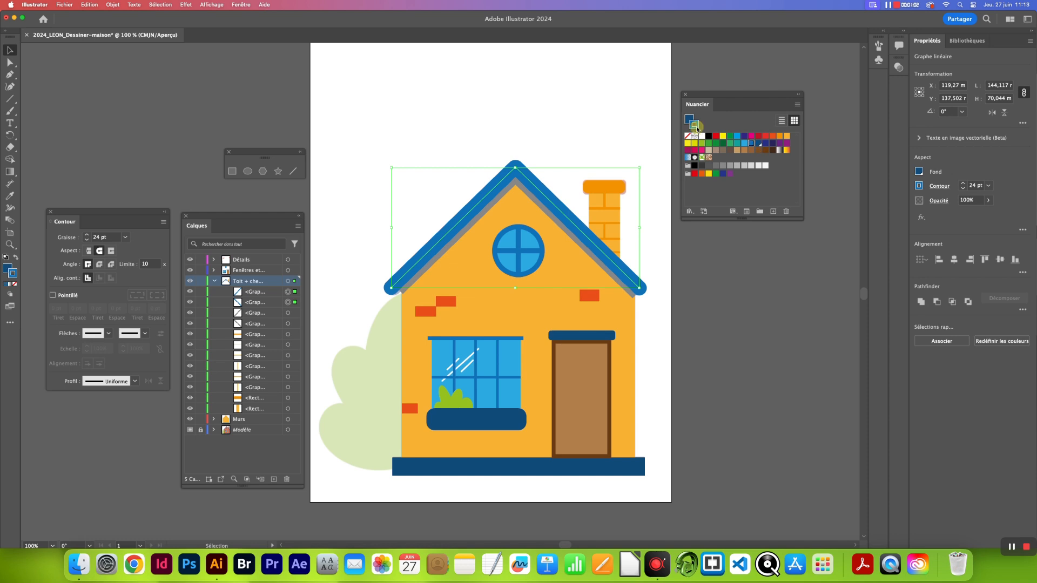
left_click(759, 144)
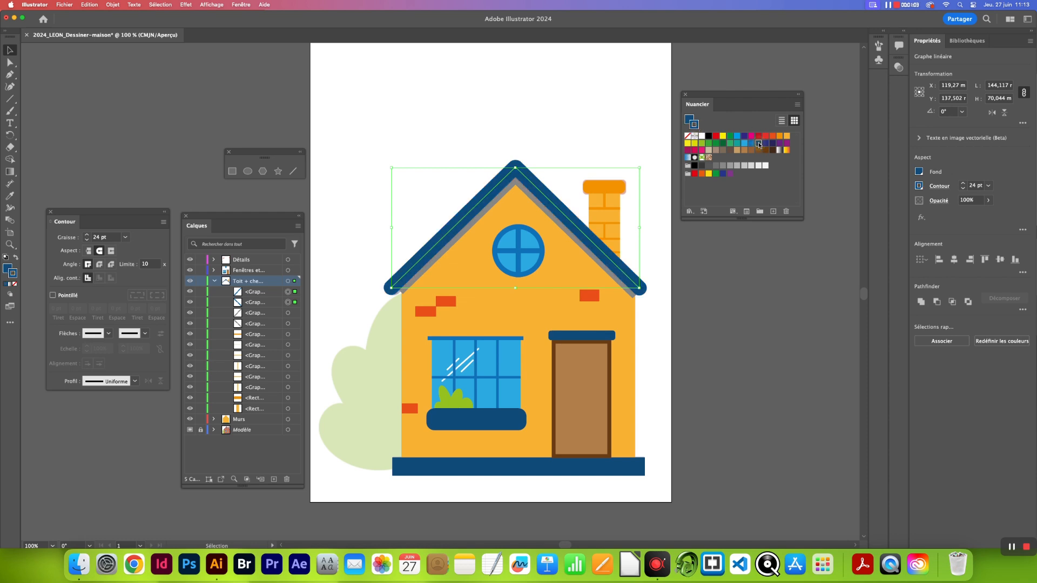
left_click(580, 125)
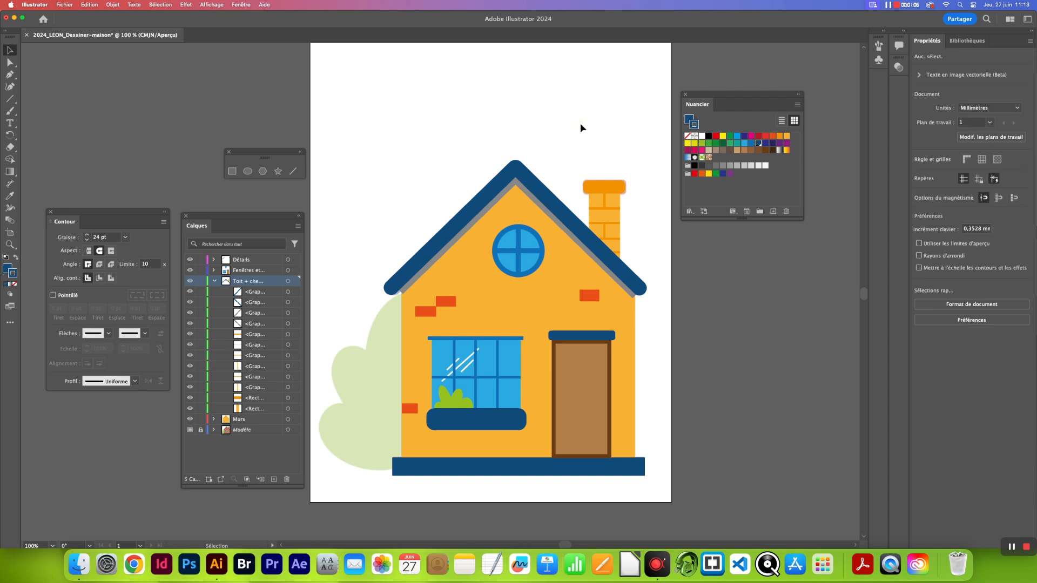
- Start a new swatch based on the dark blue C=85 M=50 J=0 N=45
left_click(773, 211)
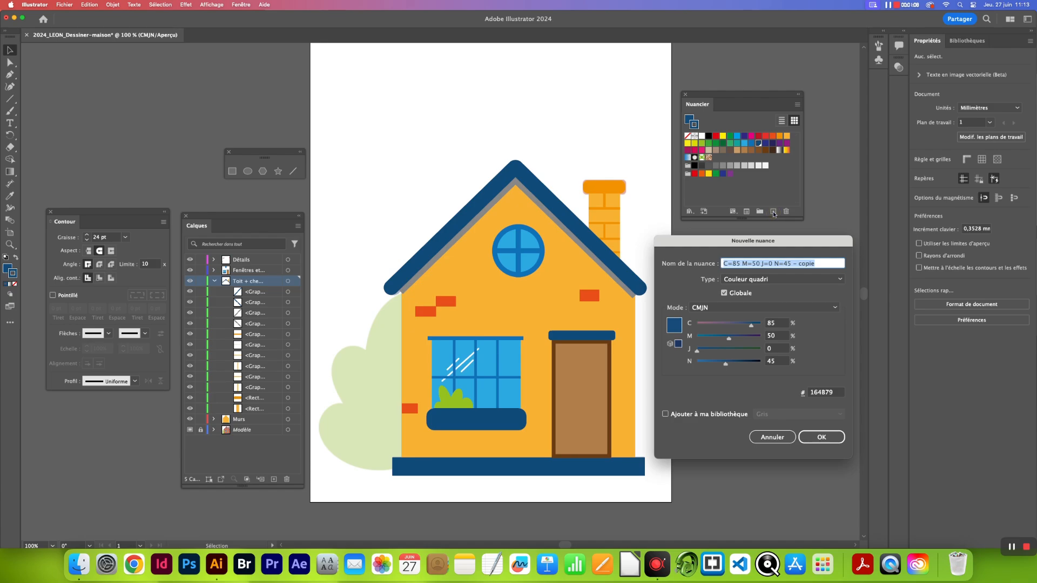